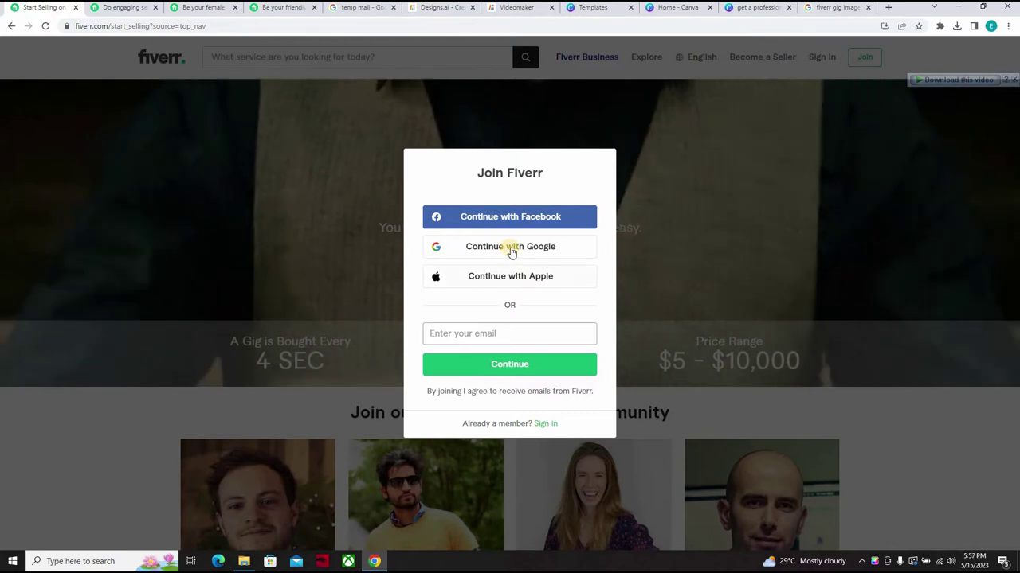
# Step: Continue with Google and try a first username for the new account
pyautogui.click(511, 252)
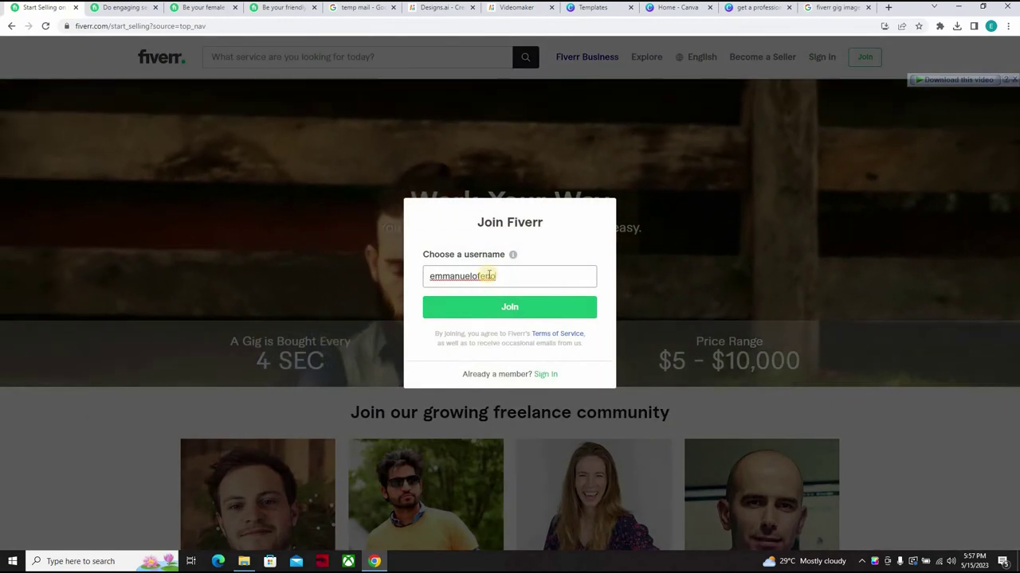
pyautogui.press('BackSpace')
pyautogui.press('BackSpace')
pyautogui.press('BackSpace')
pyautogui.press('BackSpace')
pyautogui.press('BackSpace')
pyautogui.press('BackSpace')
pyautogui.press('BackSpace')
pyautogui.press('BackSpace')
pyautogui.press('BackSpace')
pyautogui.press('BackSpace')
pyautogui.press('BackSpace')
pyautogui.press('BackSpace')
pyautogui.press('BackSpace')
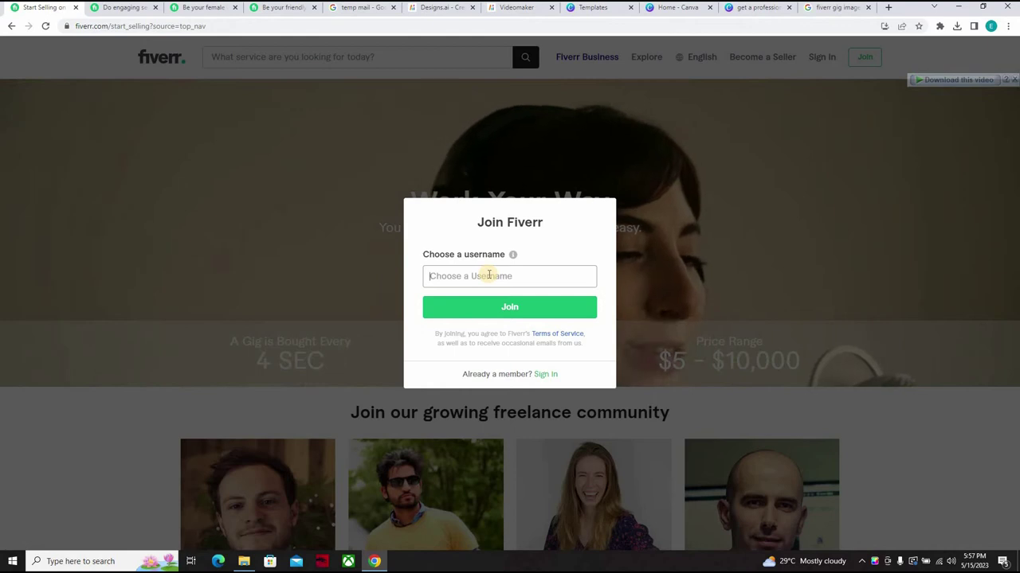
pyautogui.write('hd')
pyautogui.press('BackSpace')
pyautogui.press('BackSpace')
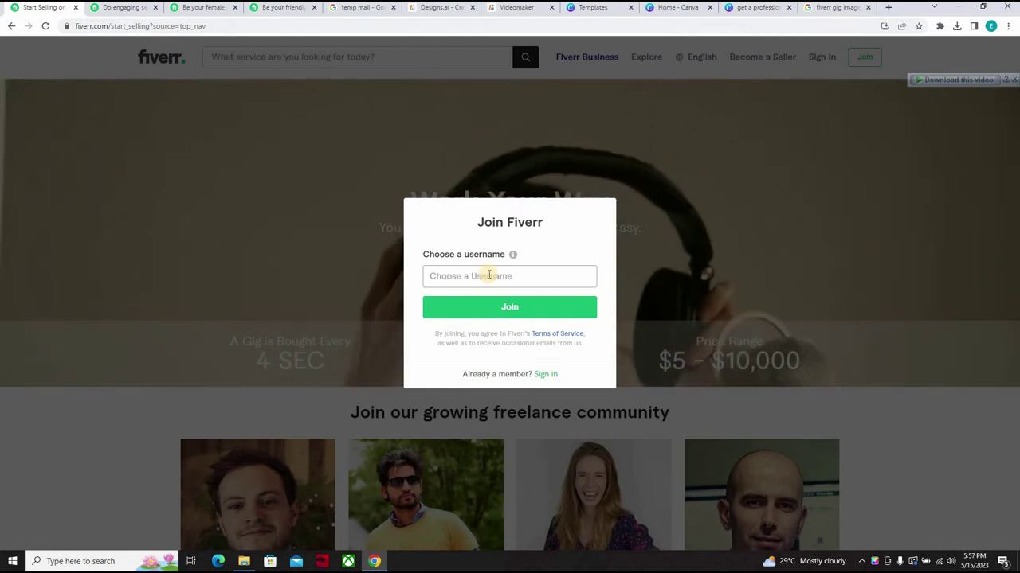
pyautogui.write('Nuel')
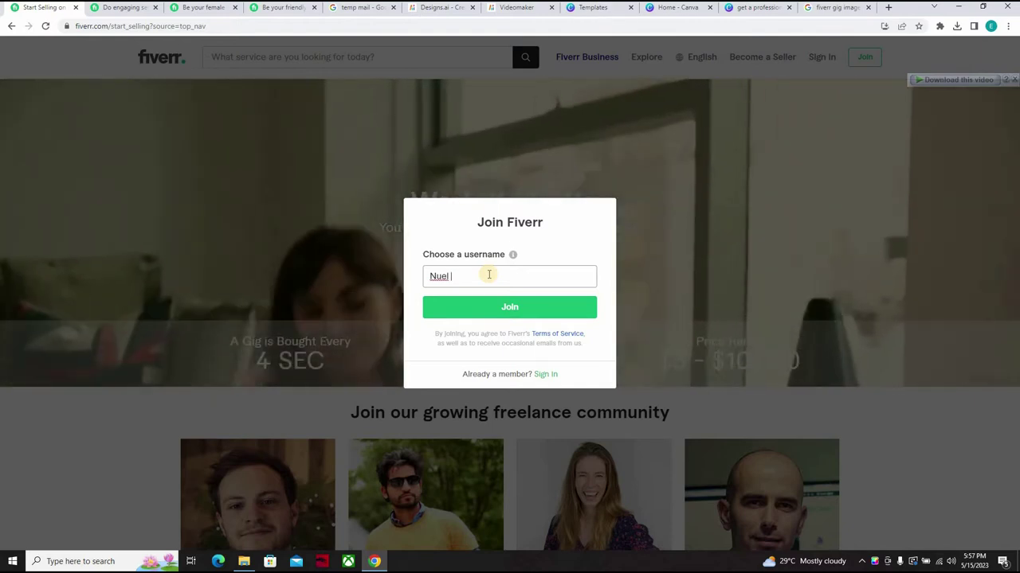
pyautogui.write(' O')
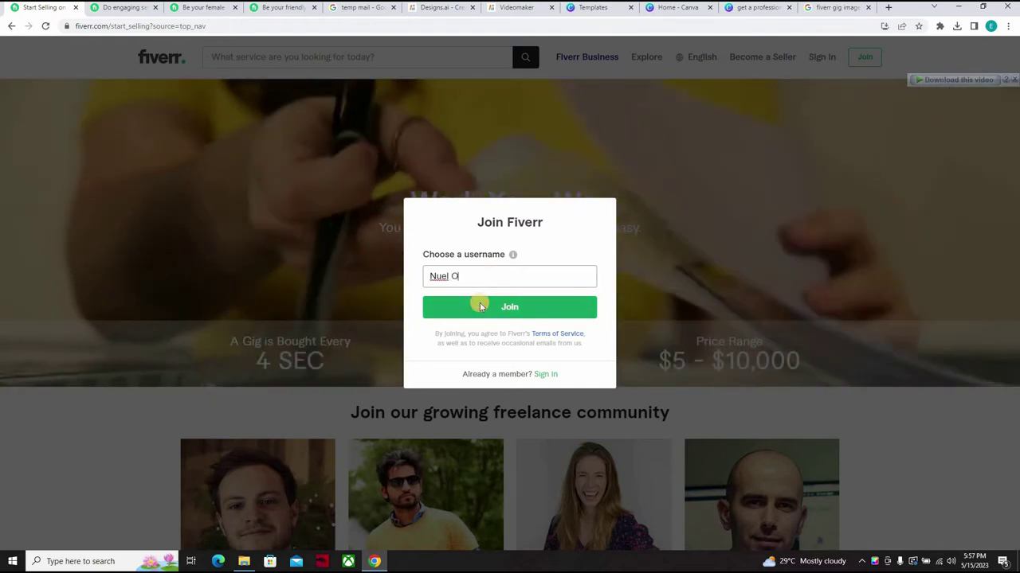
pyautogui.click(480, 307)
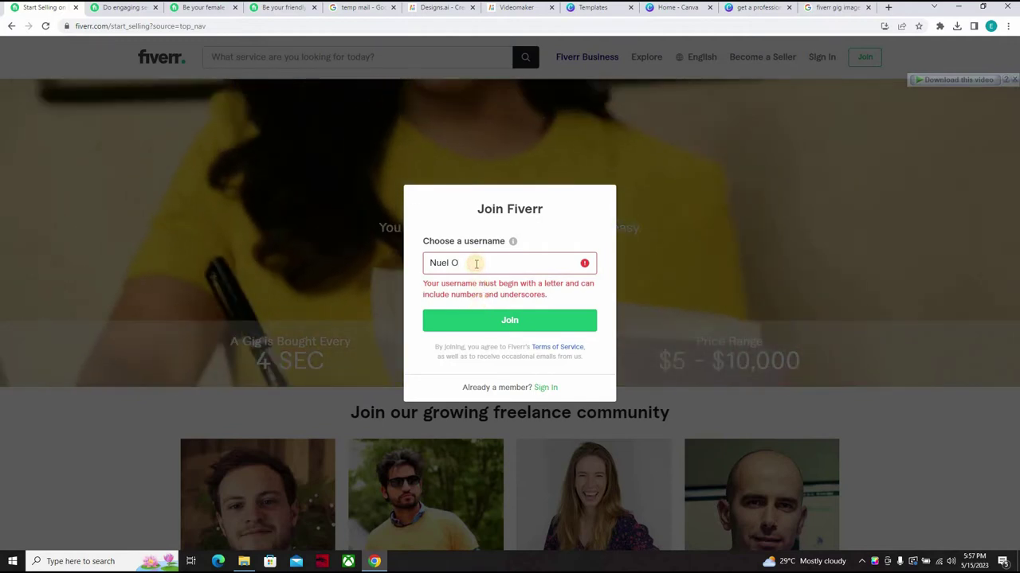
# Step: Revise the username, ending it in 'voice', until it is accepted, and join
pyautogui.click(475, 264)
pyautogui.press('BackSpace')
pyautogui.press('BackSpace')
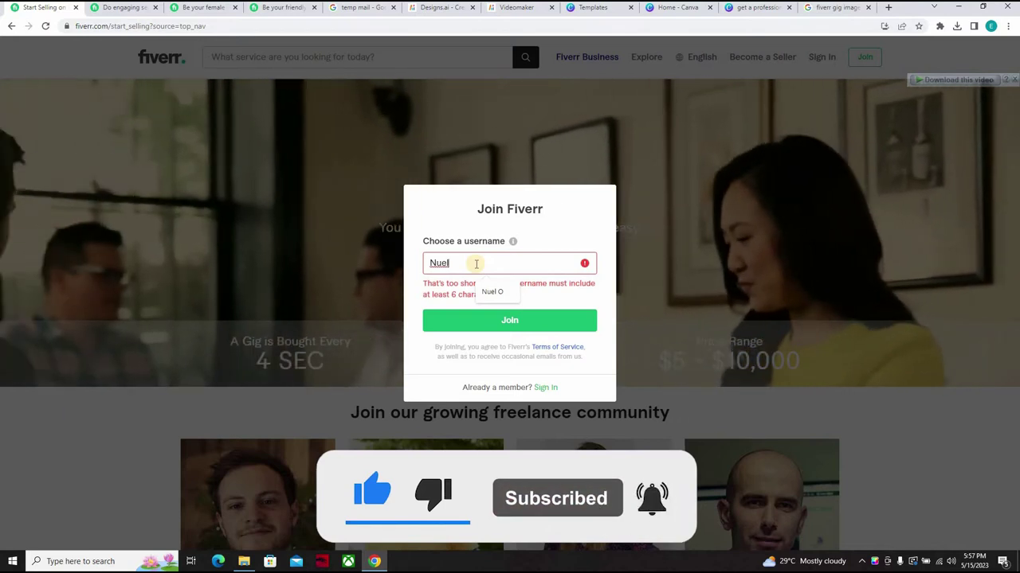
pyautogui.write('vo')
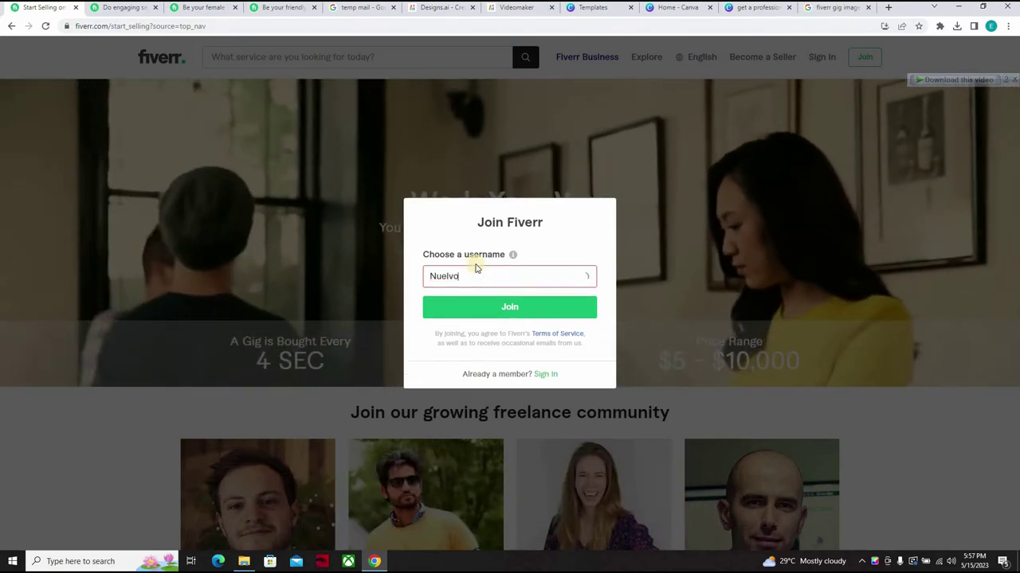
pyautogui.write('ice')
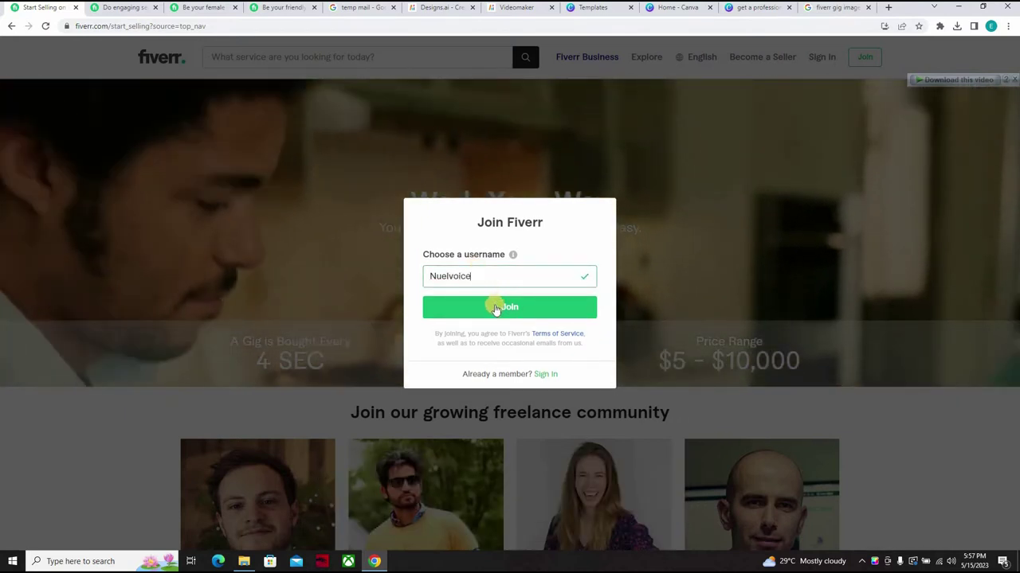
pyautogui.click(497, 307)
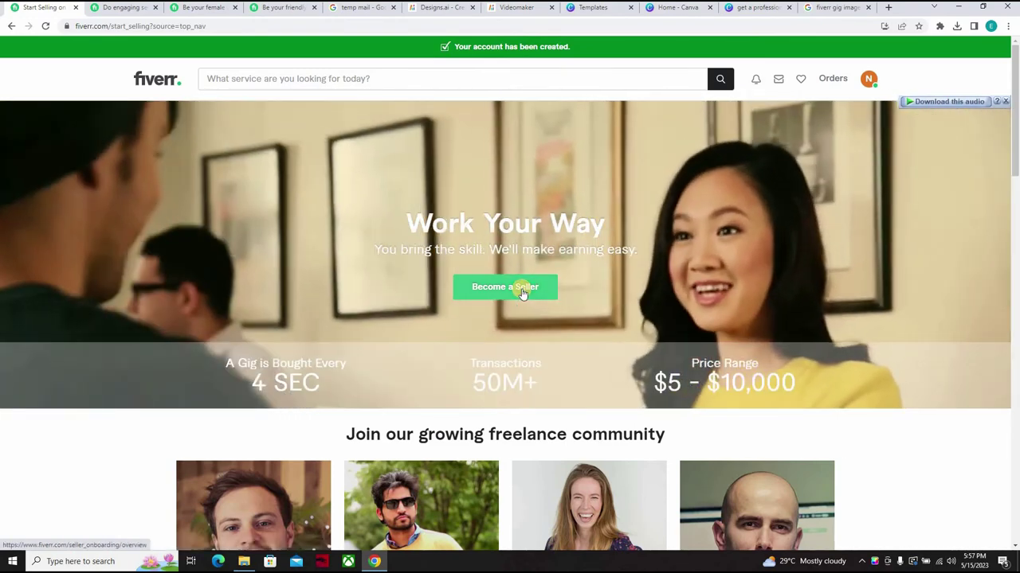
# Step: Become a seller and continue past the overview, profile-tips and things-to-avoid pages
pyautogui.click(519, 290)
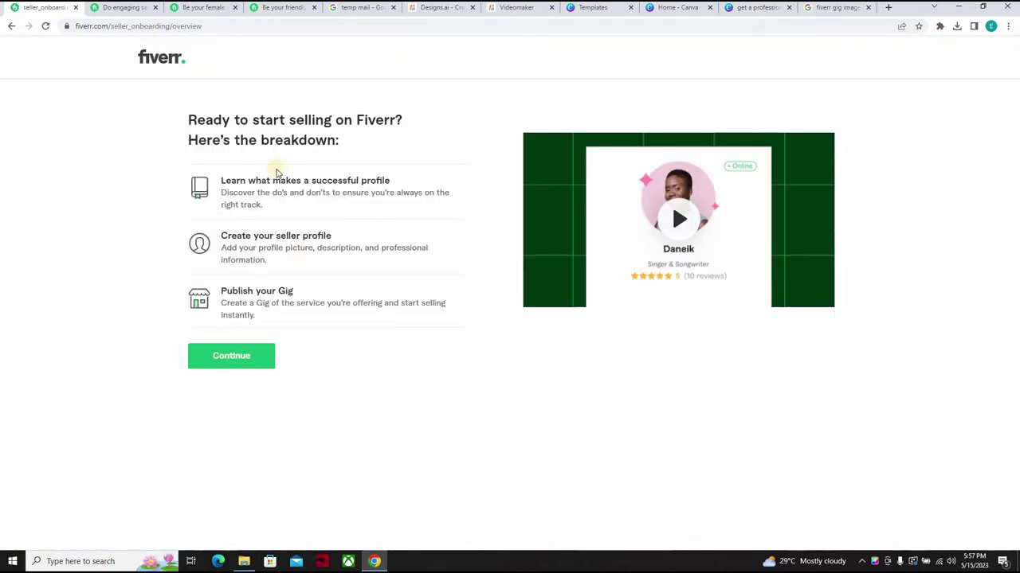
pyautogui.click(221, 359)
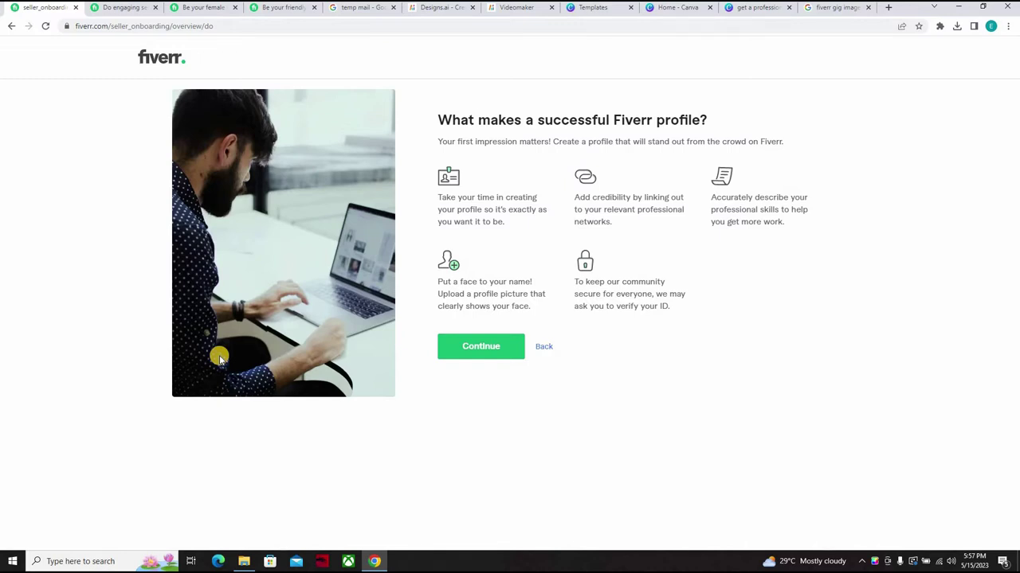
pyautogui.click(474, 350)
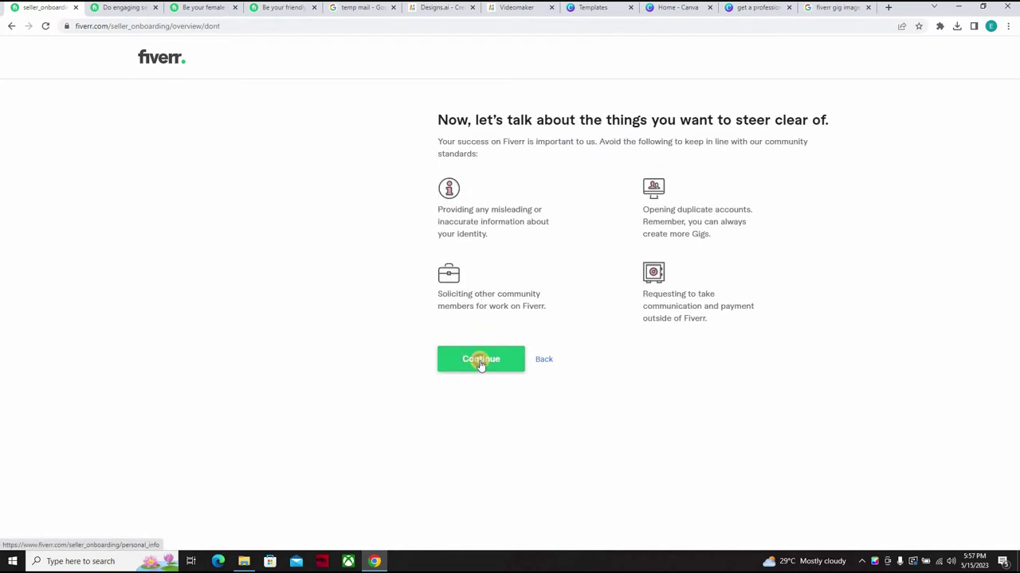
pyautogui.click(481, 361)
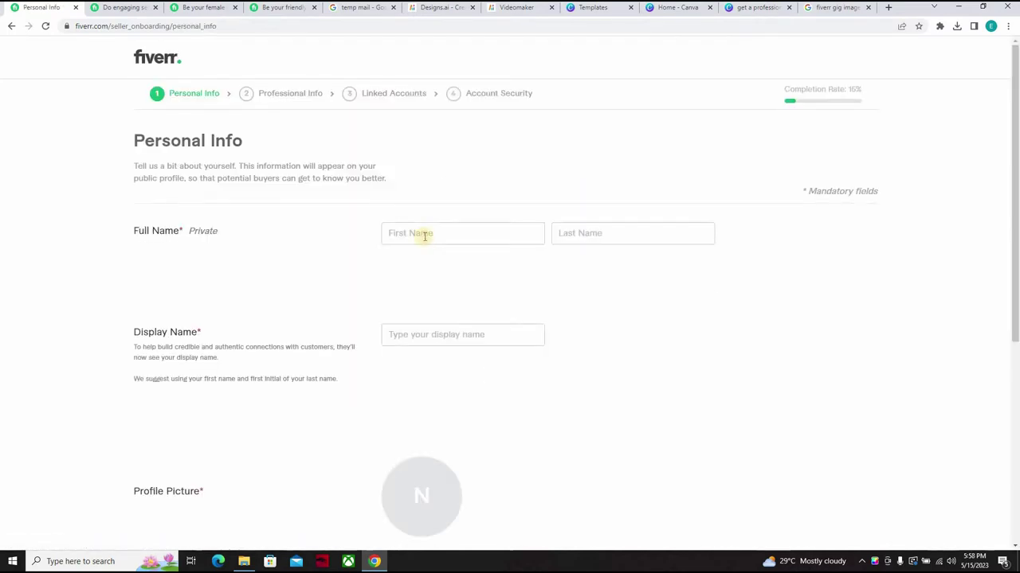
# Step: Enter the seller's first name and surname in the First Name and Last Name fields
pyautogui.click(424, 236)
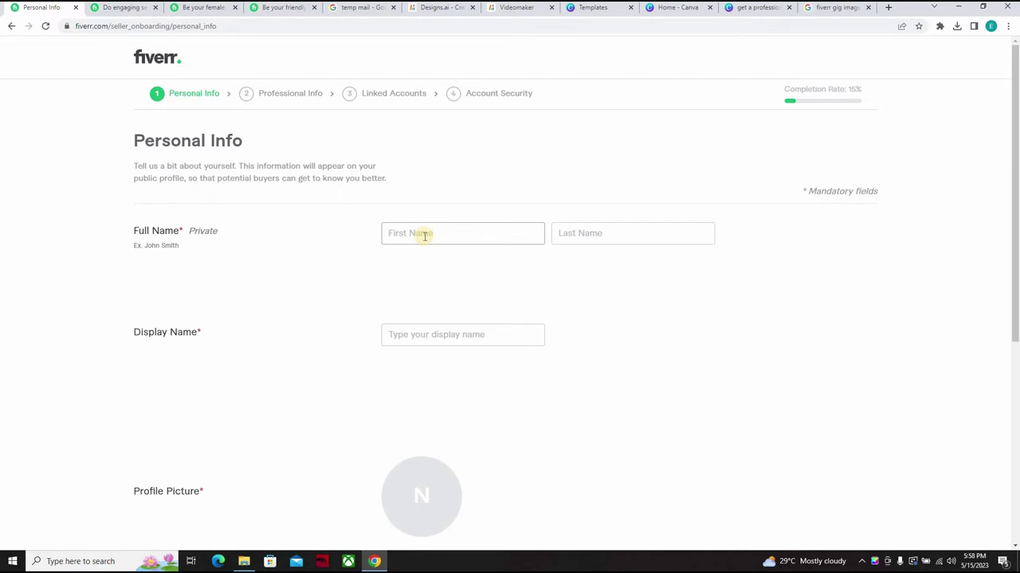
pyautogui.write('Nuel')
pyautogui.click(568, 233)
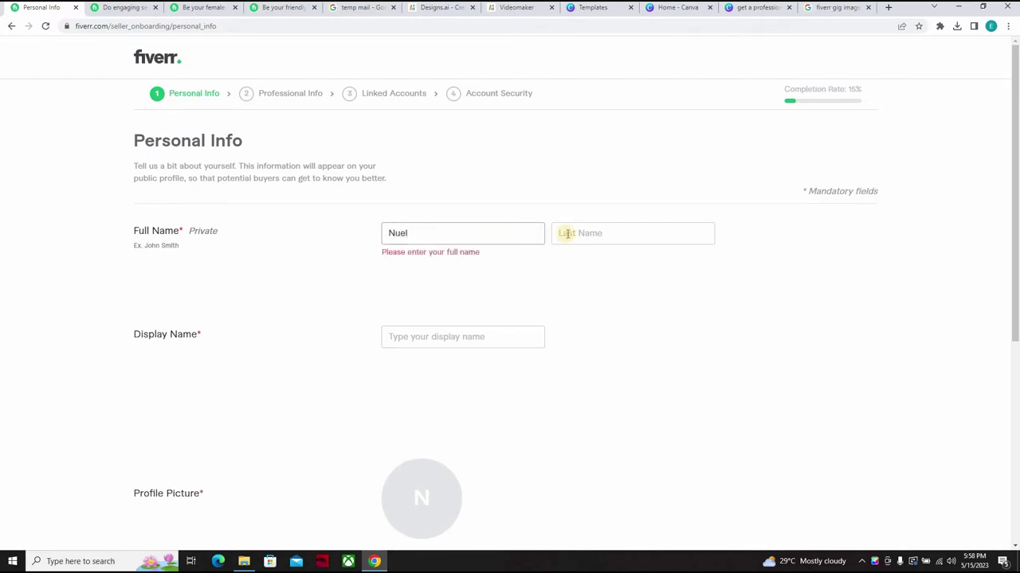
pyautogui.click(452, 232)
pyautogui.write('Timeyin')
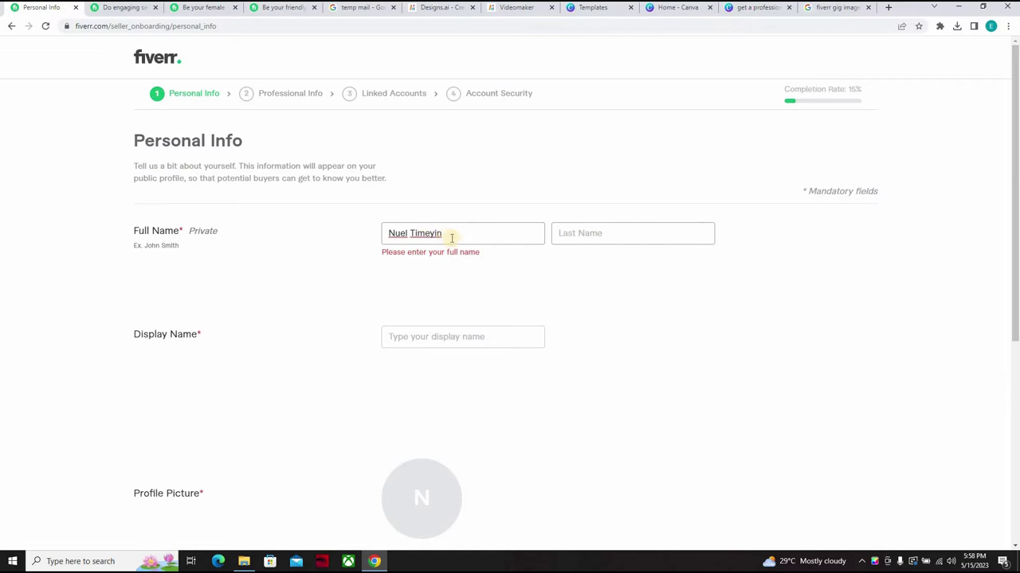
pyautogui.press('BackSpace')
pyautogui.press('BackSpace')
pyautogui.press('BackSpace')
pyautogui.press('BackSpace')
pyautogui.press('BackSpace')
pyautogui.press('BackSpace')
pyautogui.press('BackSpace')
pyautogui.press('BackSpace')
pyautogui.press('BackSpace')
pyautogui.press('BackSpace')
pyautogui.press('BackSpace')
pyautogui.press('BackSpace')
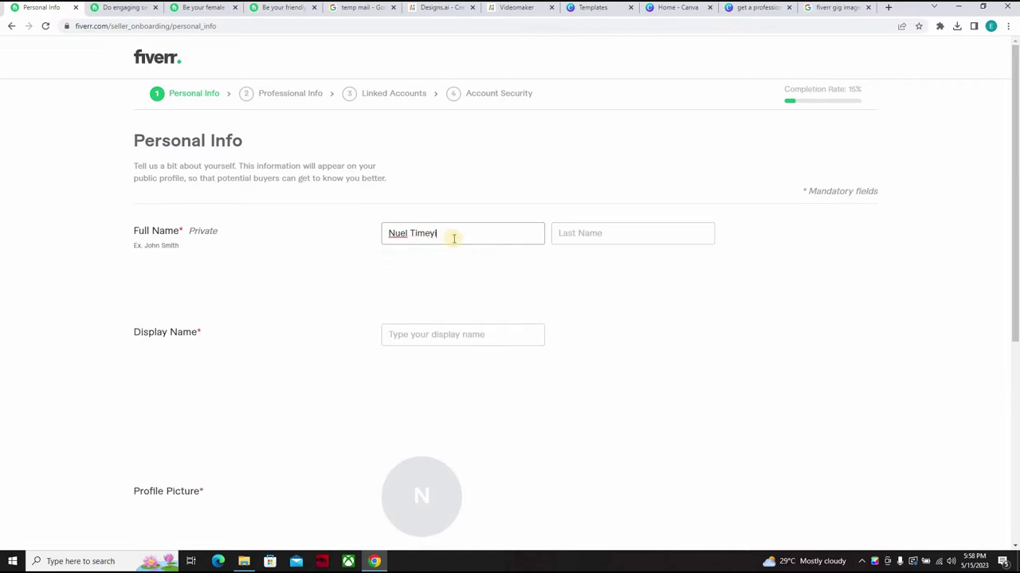
pyautogui.write('Emmanuel')
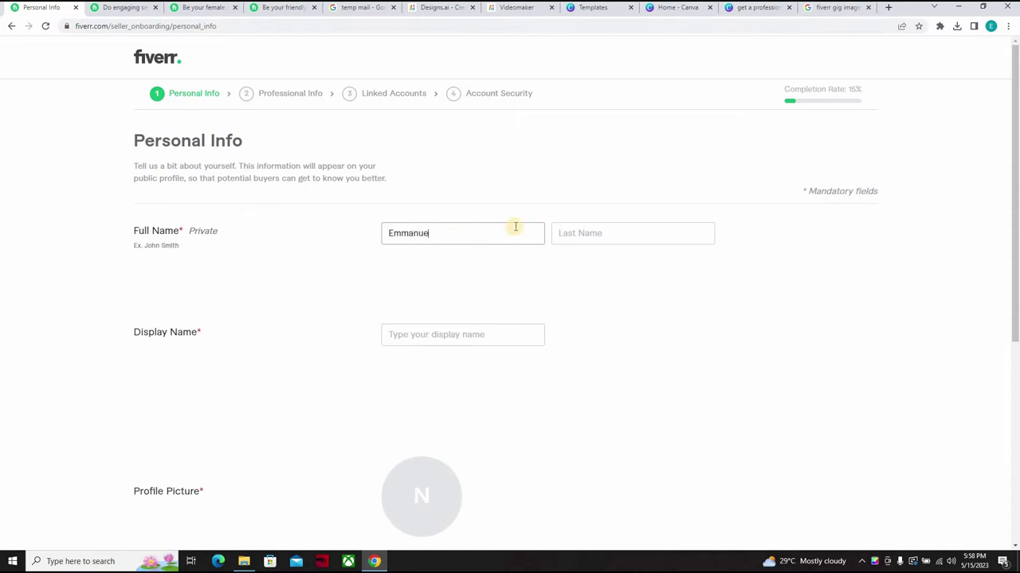
pyautogui.click(607, 236)
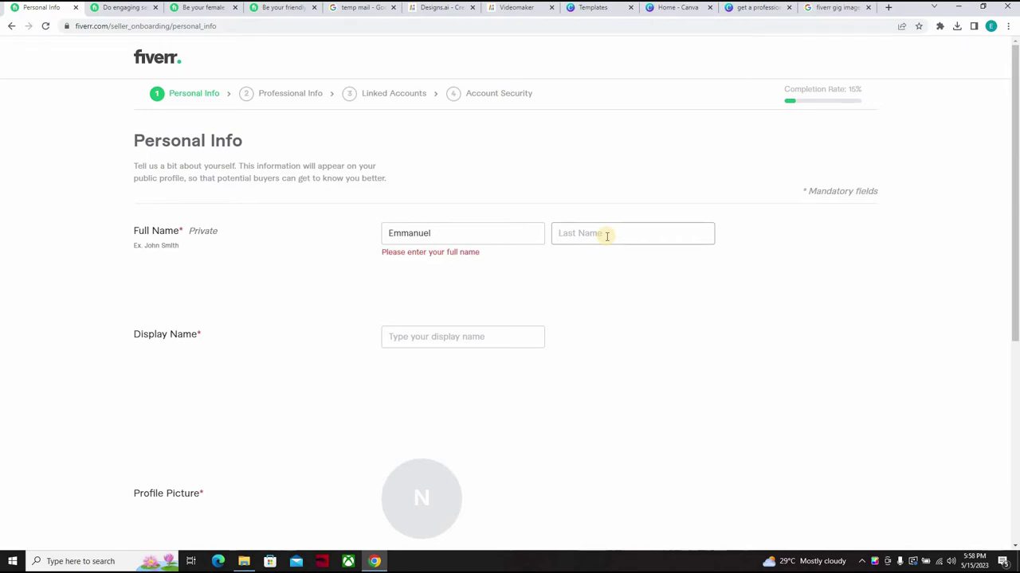
pyautogui.write('Timeyin')
# Step: Replace the auto-filled display name with a short custom display name
pyautogui.click(456, 334)
pyautogui.click(456, 334)
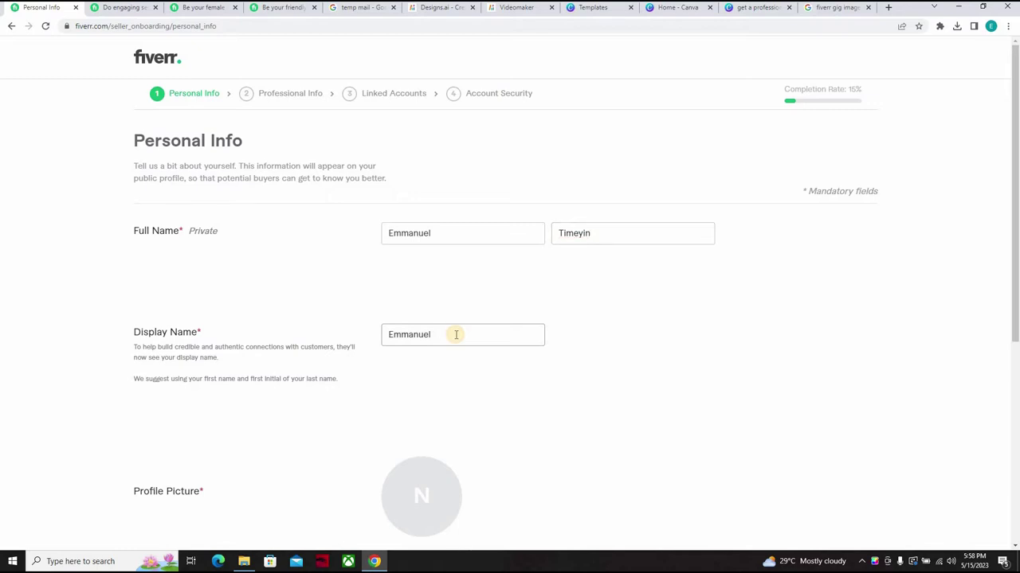
pyautogui.press('BackSpace')
pyautogui.press('BackSpace')
pyautogui.press('BackSpace')
pyautogui.press('BackSpace')
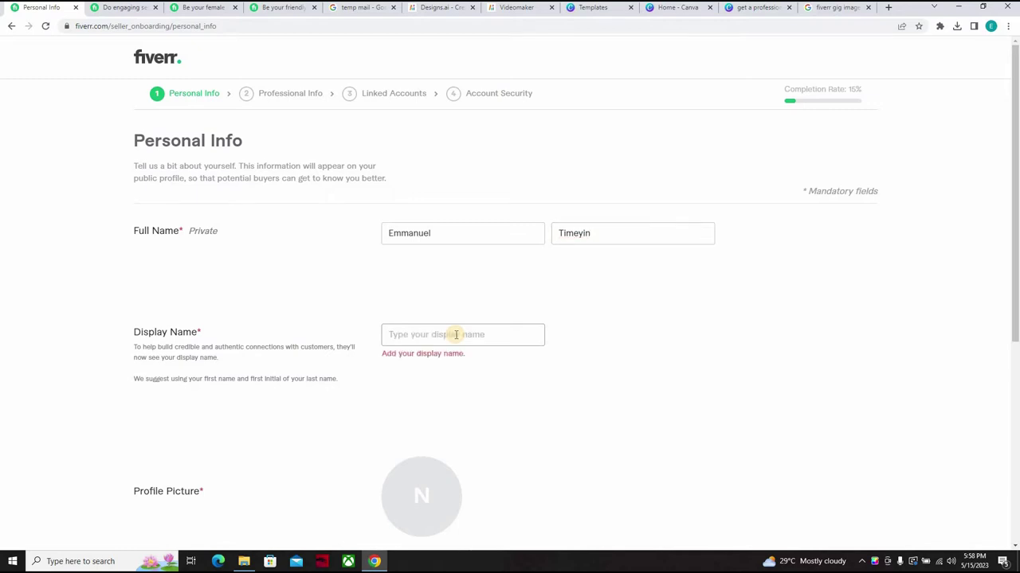
pyautogui.write('Nuelo')
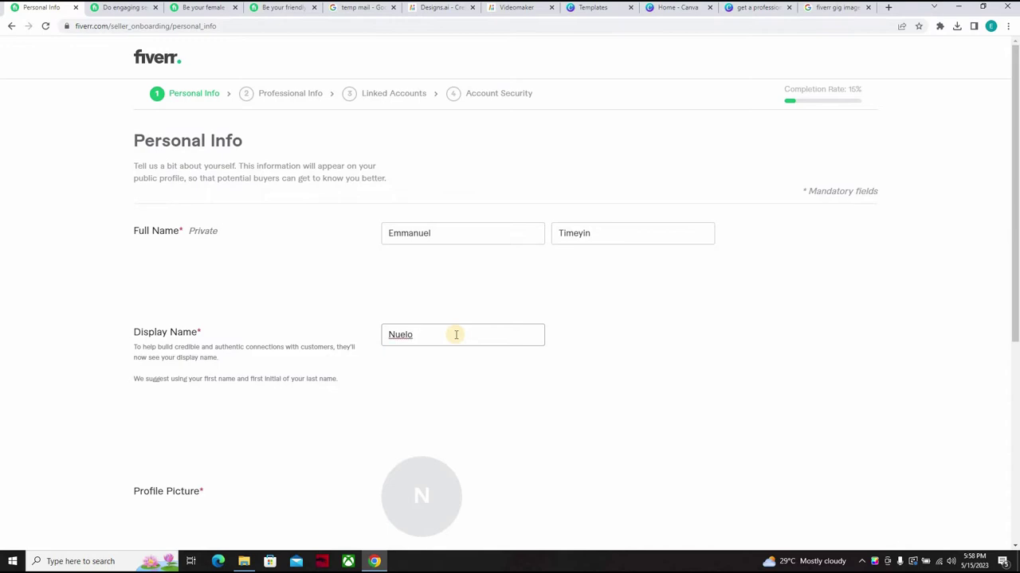
pyautogui.press('BackSpace')
pyautogui.write('Timeyin')
pyautogui.click(410, 335)
pyautogui.press('BackSpace')
pyautogui.write('t')
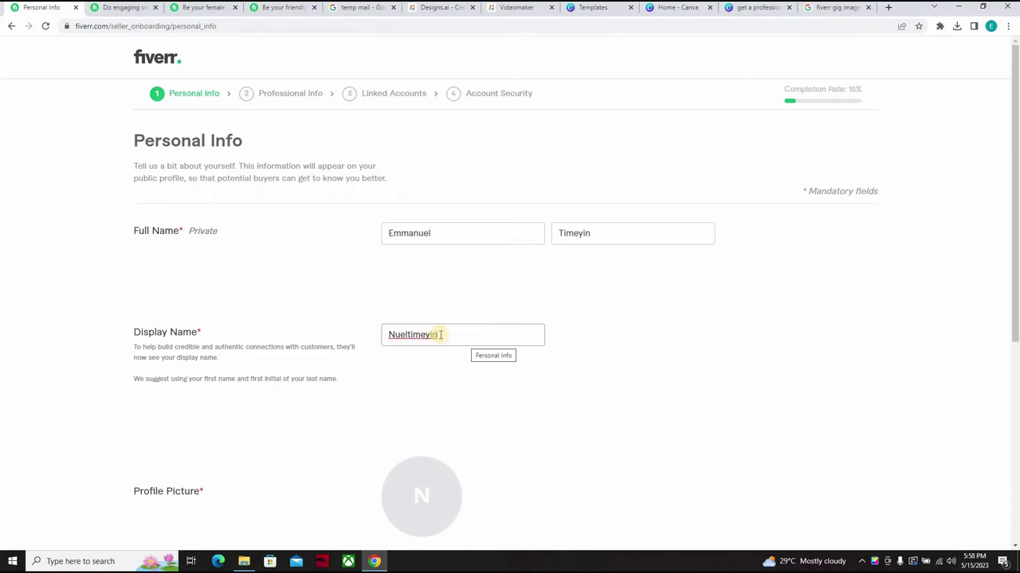
pyautogui.press('BackSpace')
pyautogui.press('BackSpace')
pyautogui.press('BackSpace')
pyautogui.press('BackSpace')
pyautogui.press('BackSpace')
pyautogui.press('BackSpace')
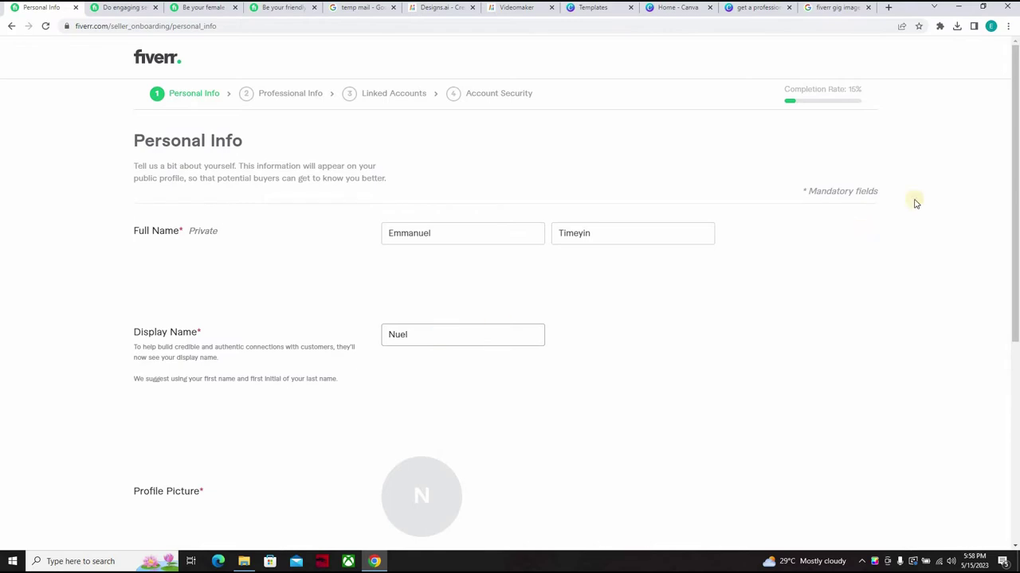
pyautogui.click(1016, 225)
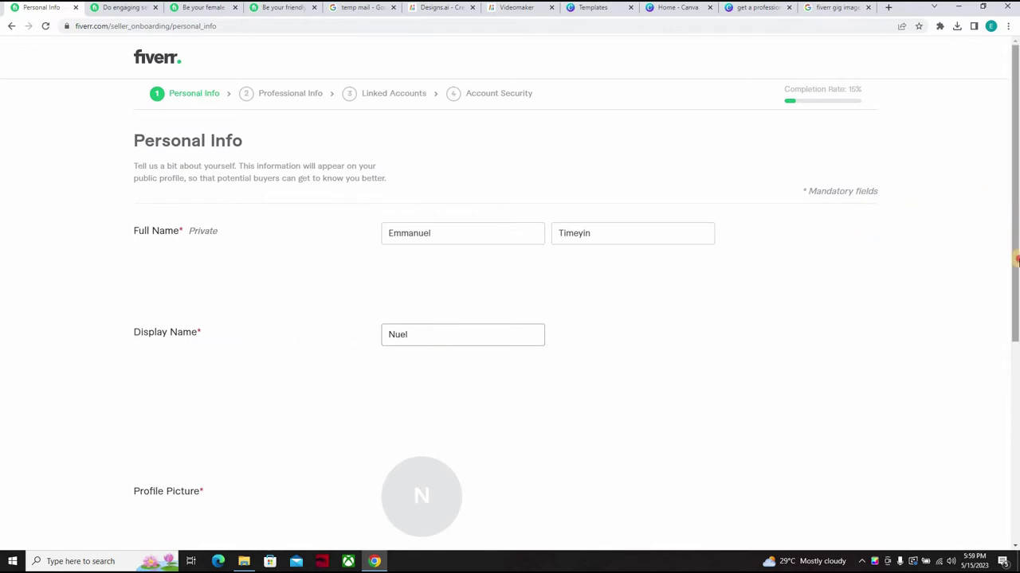
# Step: Upload the Install folder's voice-over image as profile picture and start the description
pyautogui.moveTo(1015, 226); pyautogui.dragTo(1016, 350)
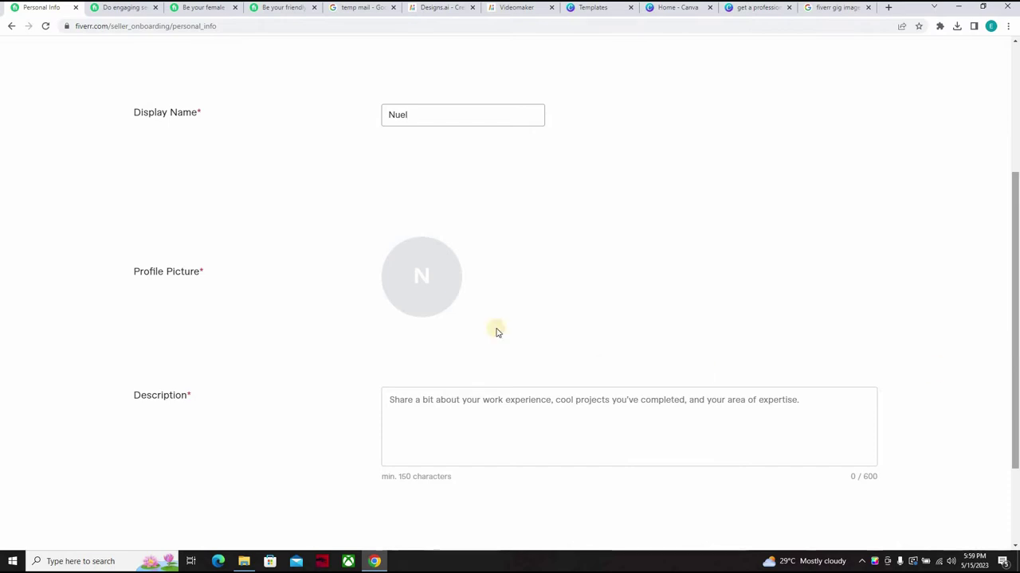
pyautogui.click(431, 281)
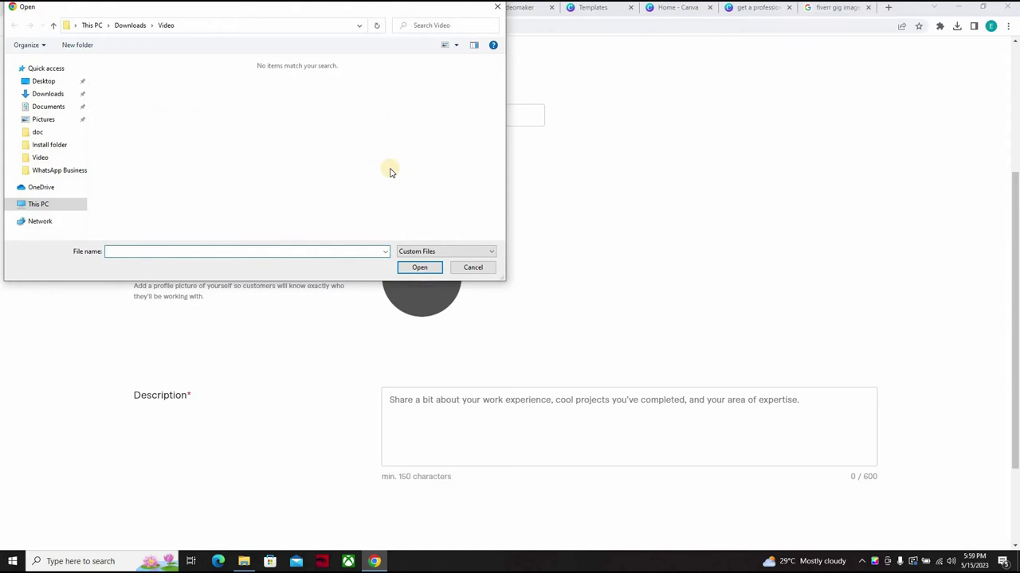
pyautogui.click(57, 149)
pyautogui.doubleClick(122, 94)
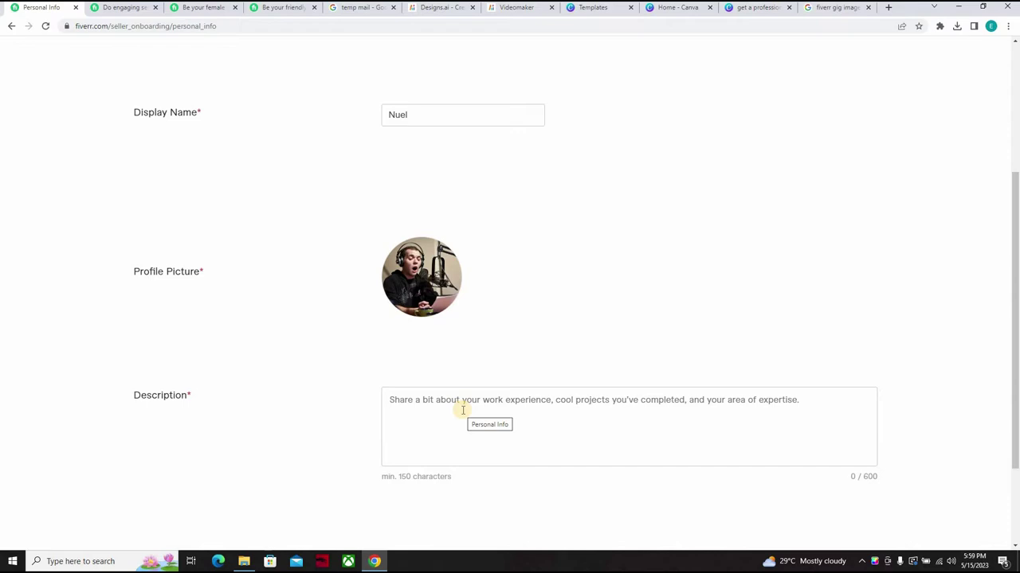
pyautogui.click(448, 396)
pyautogui.write('I am a')
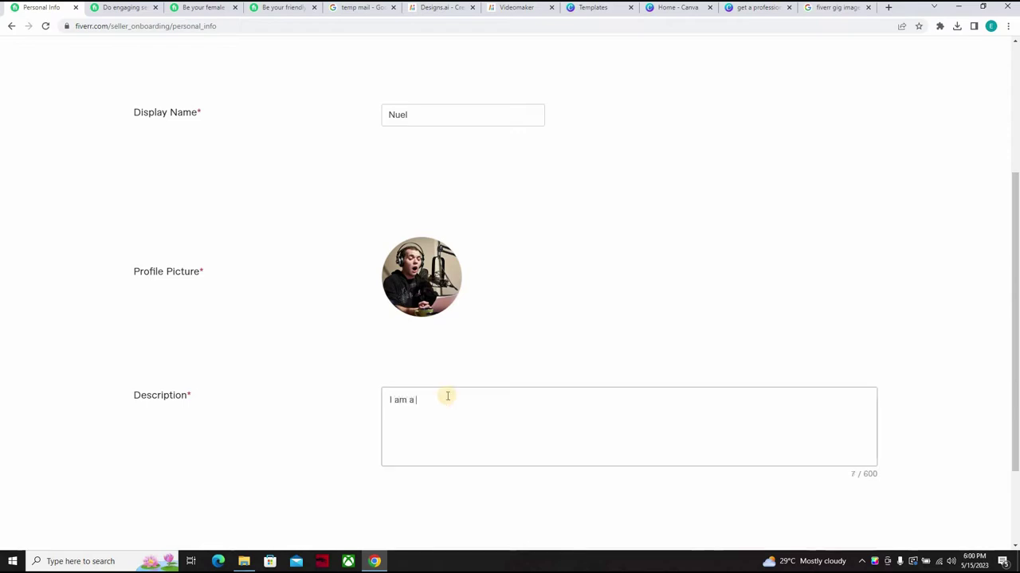
pyautogui.write(' professional voice over artste')
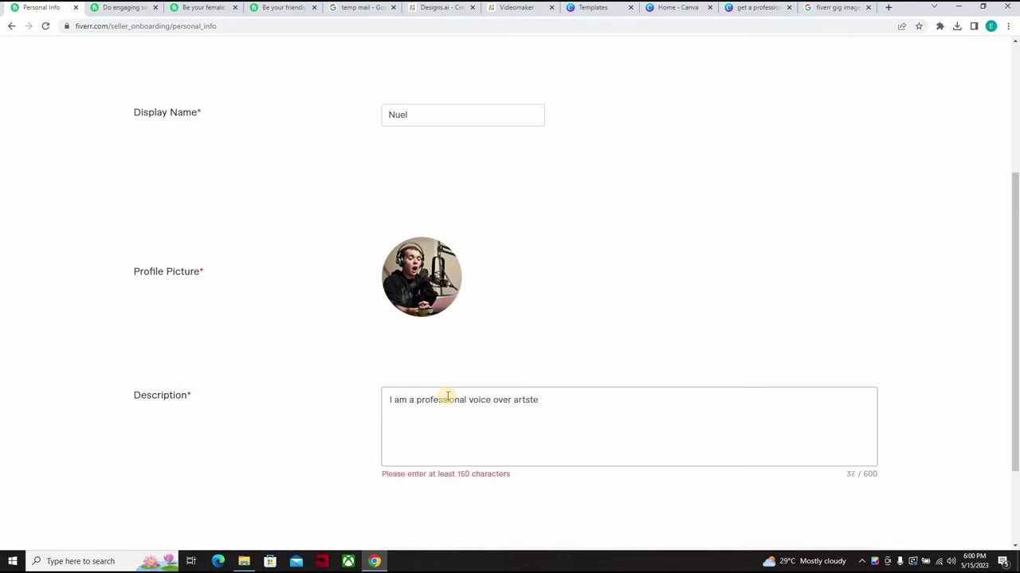
# Step: Fix 'artist', add 'English' after professional, and type 'Over the years I have created stunning voice ove'
pyautogui.press('BackSpace')
pyautogui.press('BackSpace')
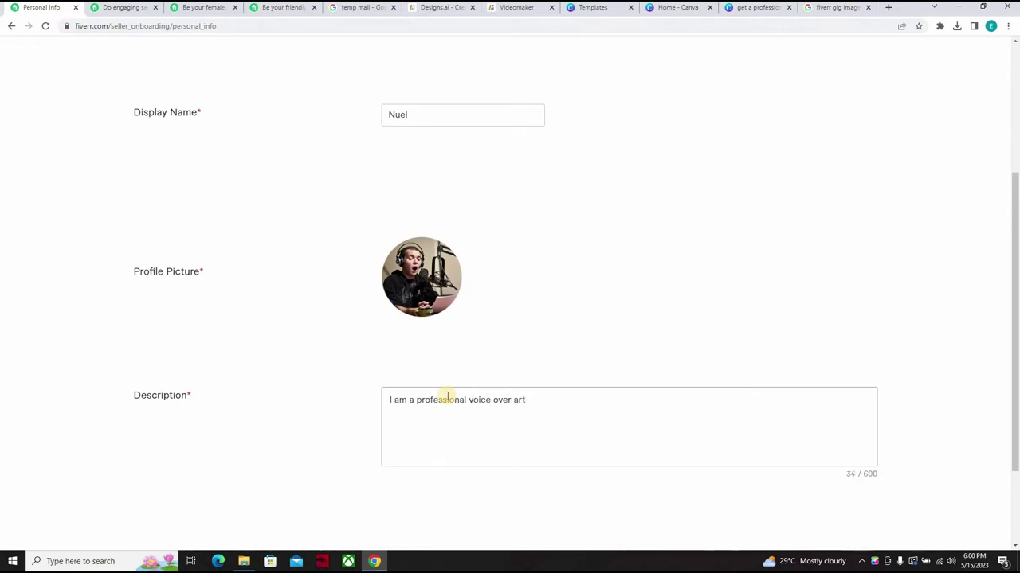
pyautogui.write('t')
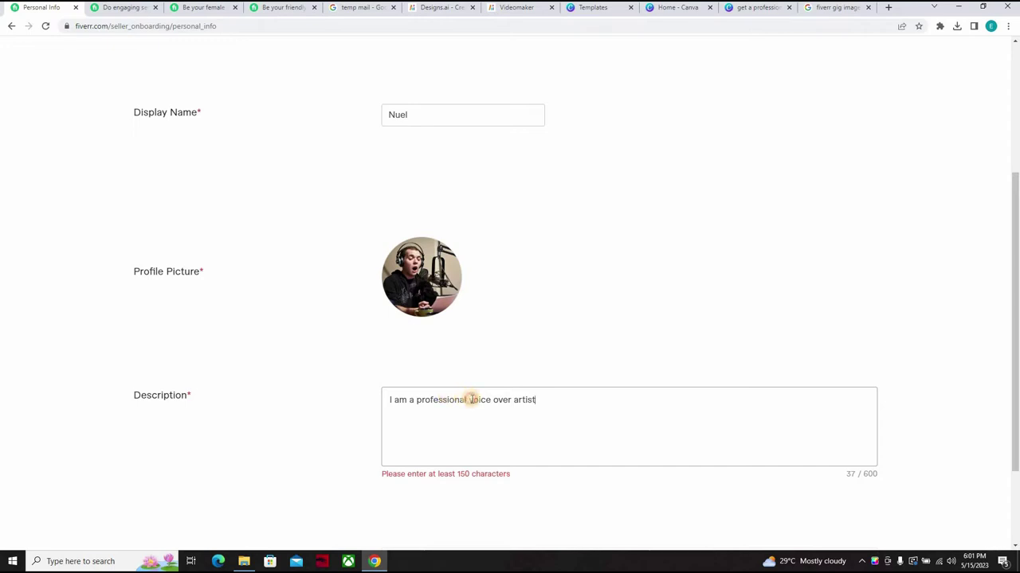
pyautogui.click(465, 401)
pyautogui.write('Eng')
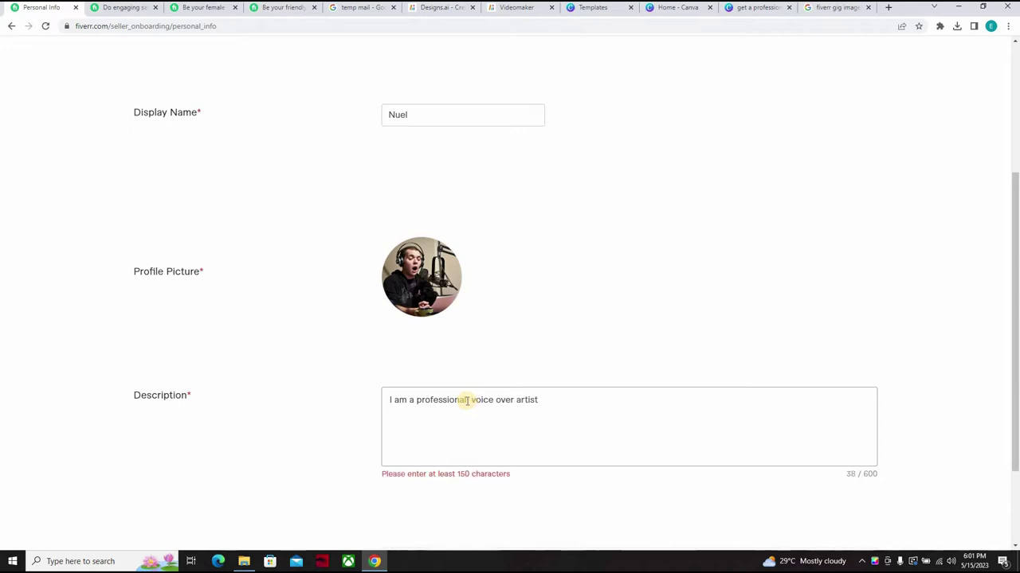
pyautogui.write('lish')
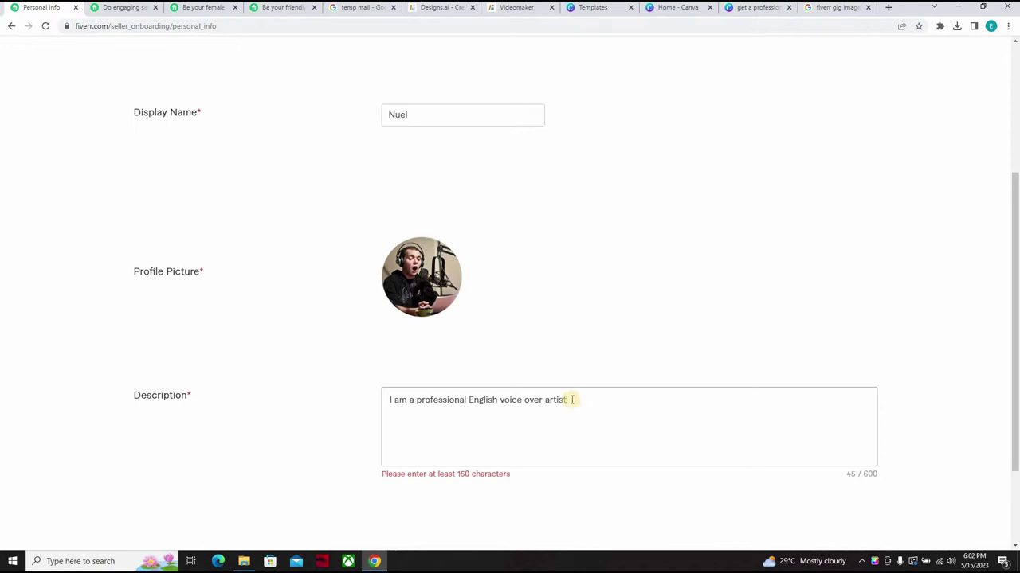
pyautogui.write('. Ive')
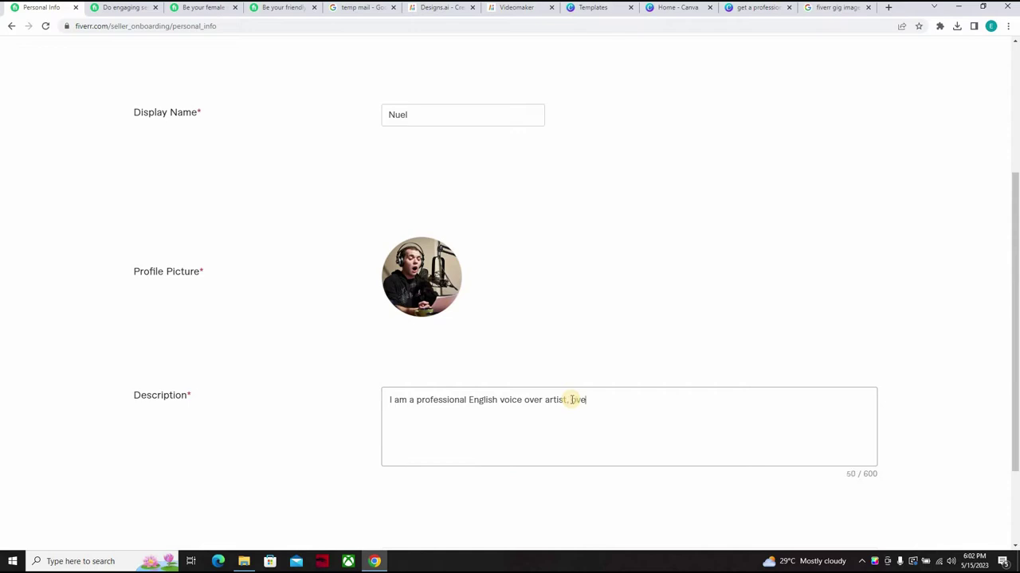
pyautogui.write('r the years I have created s')
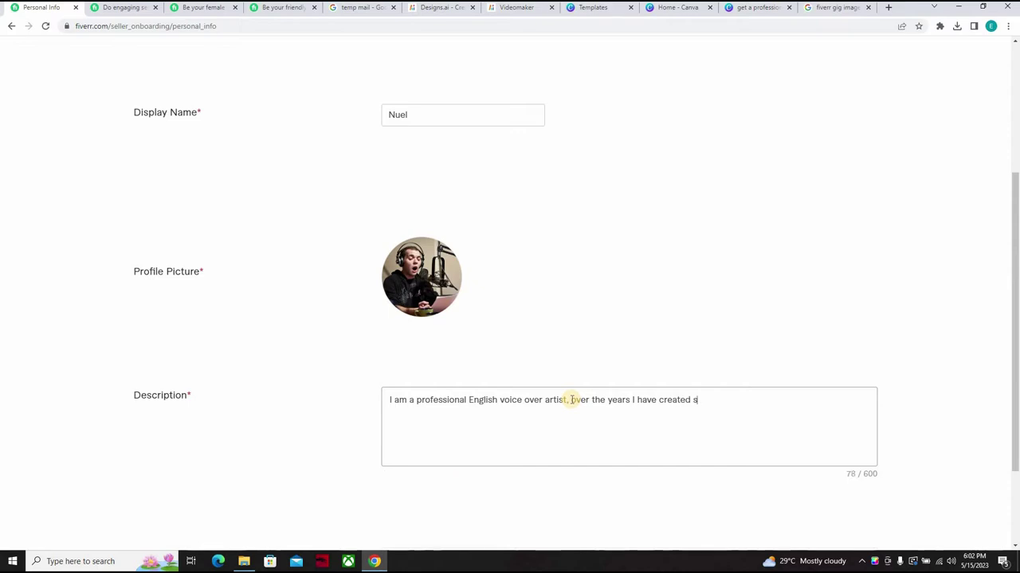
pyautogui.write('tunning voice ')
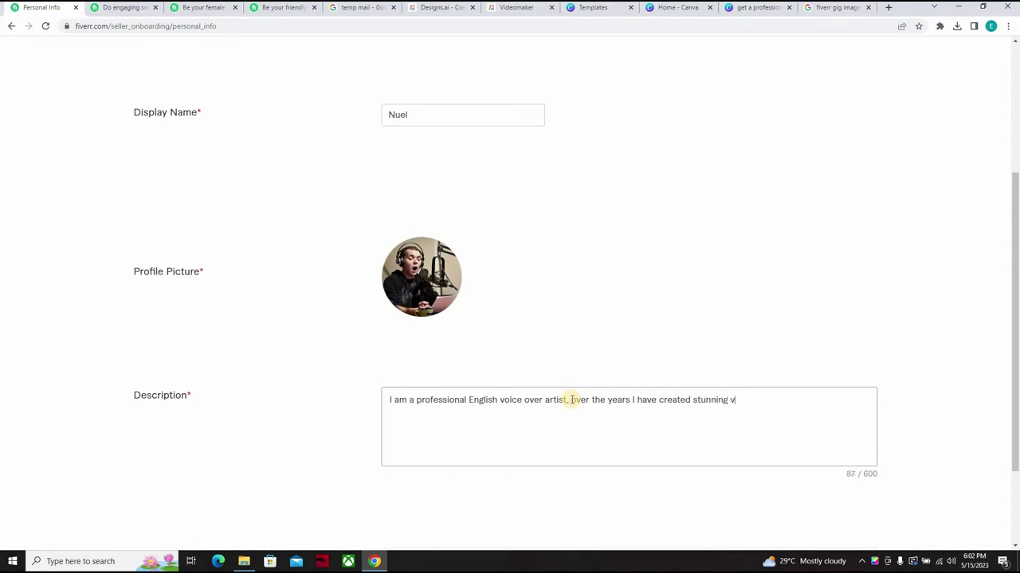
pyautogui.write('ove a')
# Step: Continue with 'voice over commercials, and with my experience in this field, I would be very delighted t'
pyautogui.press('BackSpace')
pyautogui.press('BackSpace')
pyautogui.write('r commrcial')
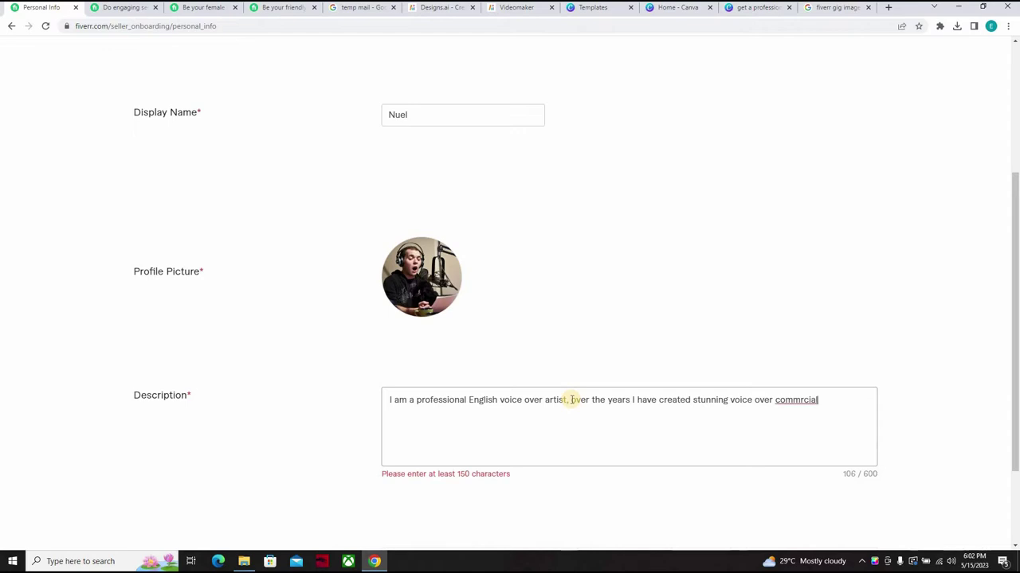
pyautogui.press('BackSpace')
pyautogui.press('BackSpace')
pyautogui.press('BackSpace')
pyautogui.press('BackSpace')
pyautogui.press('BackSpace')
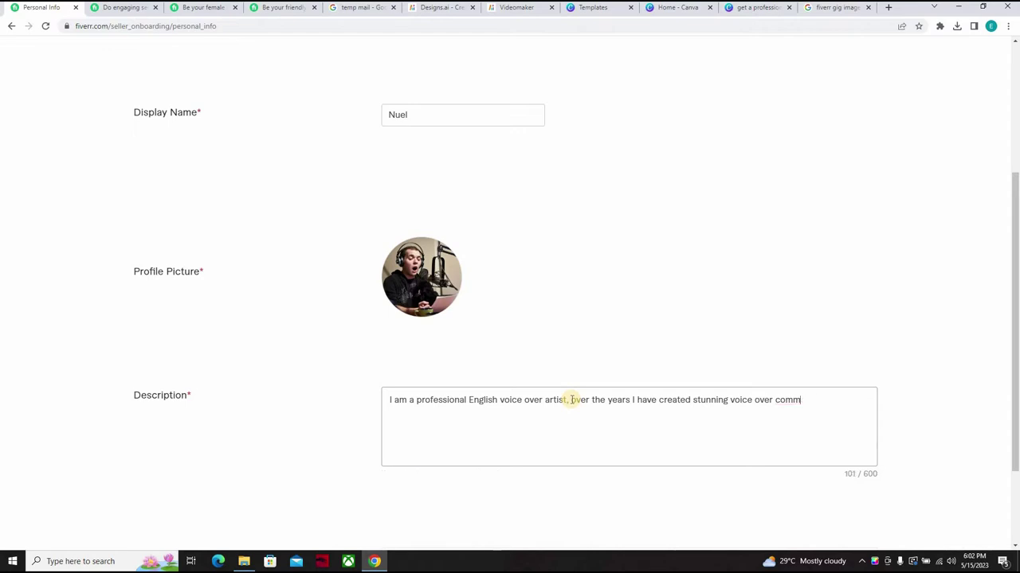
pyautogui.write('erci')
pyautogui.write('als.')
pyautogui.press('BackSpace')
pyautogui.write(', an ')
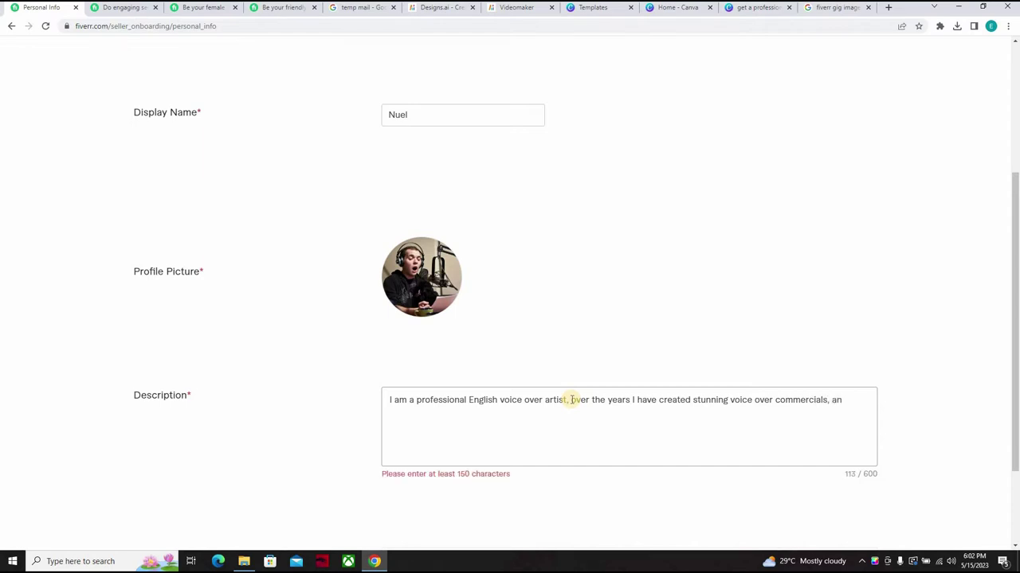
pyautogui.write('d ')
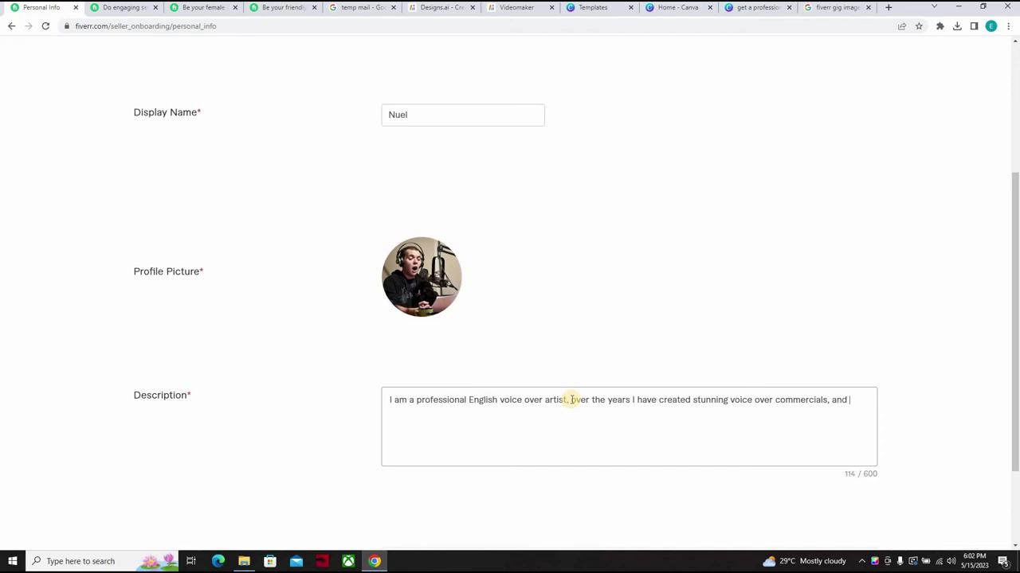
pyautogui.write('withmy exp')
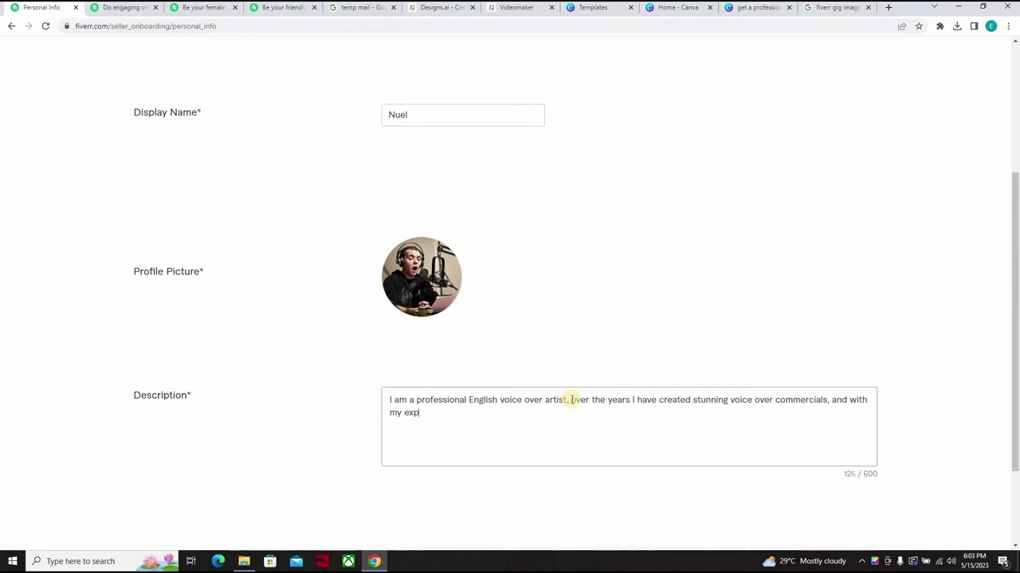
pyautogui.write('erience in ')
pyautogui.write('i')
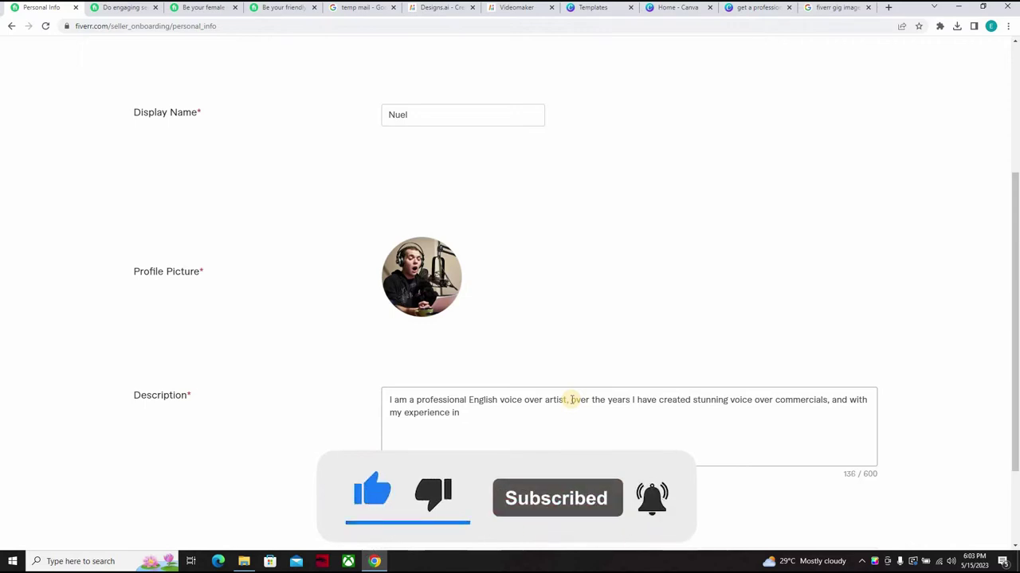
pyautogui.write('his field I')
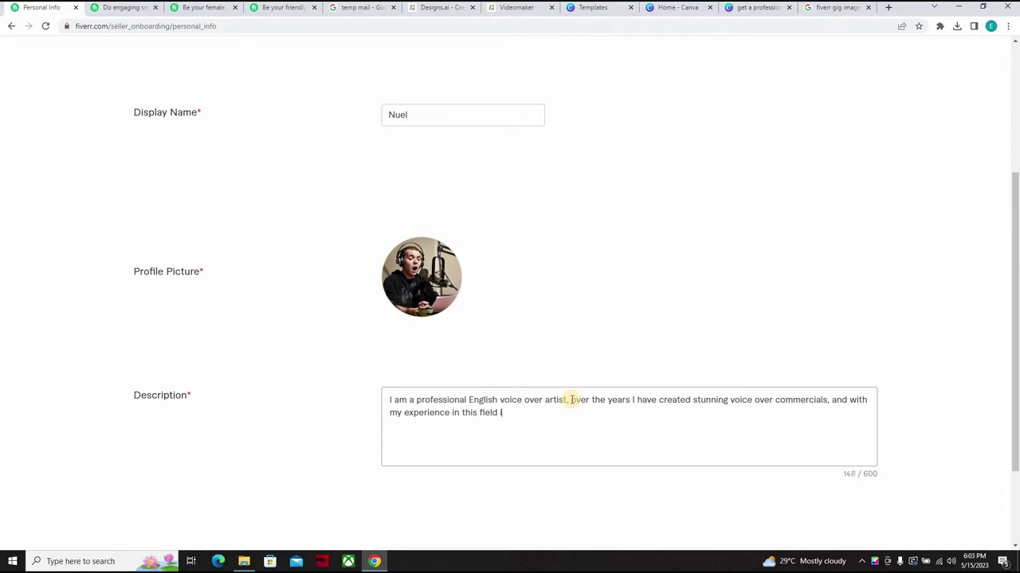
pyautogui.press('BackSpace')
pyautogui.press('BackSpace')
pyautogui.write(', I')
pyautogui.write(' wou')
pyautogui.write('ld')
pyautogui.write(' be')
pyautogui.write(' very de')
pyautogui.write('light ')
pyautogui.write('t')
pyautogui.press('BackSpace')
# Step: Add 'to help you get a professional voice over for your product, company, brand or service with 24hours'
pyautogui.write('ed t')
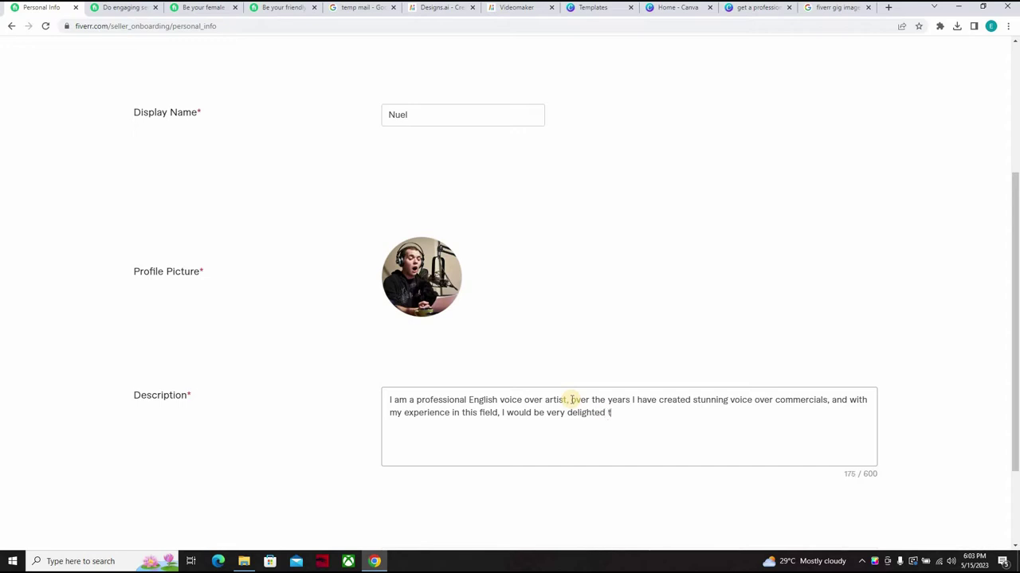
pyautogui.write('o g')
pyautogui.press('BackSpace')
pyautogui.write('help you get a professional voice over for your product')
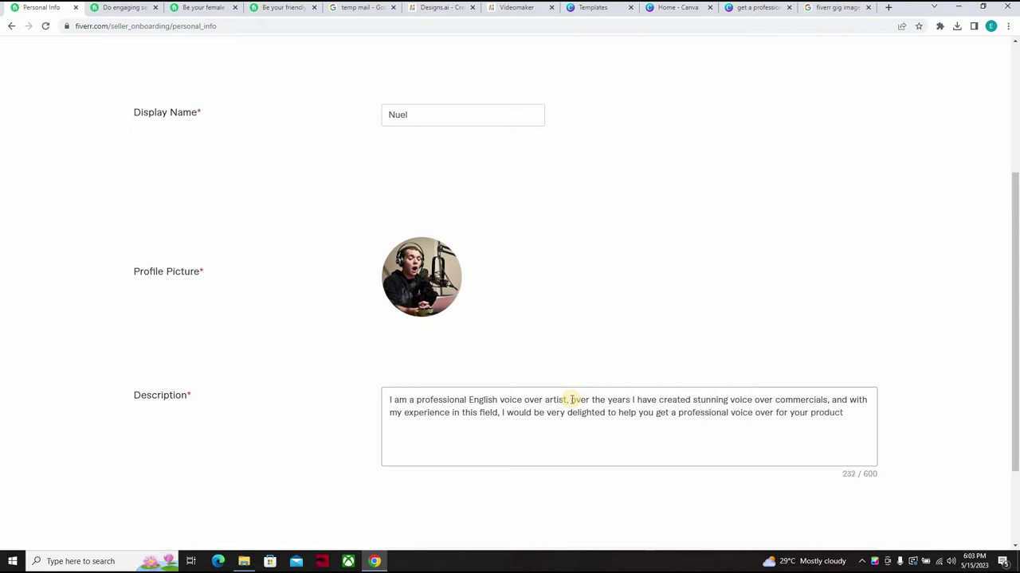
pyautogui.write(', compa')
pyautogui.write('ny, b')
pyautogui.write('rand o')
pyautogui.write('r servic')
pyautogui.write('e')
pyautogui.write('.')
pyautogui.write('with')
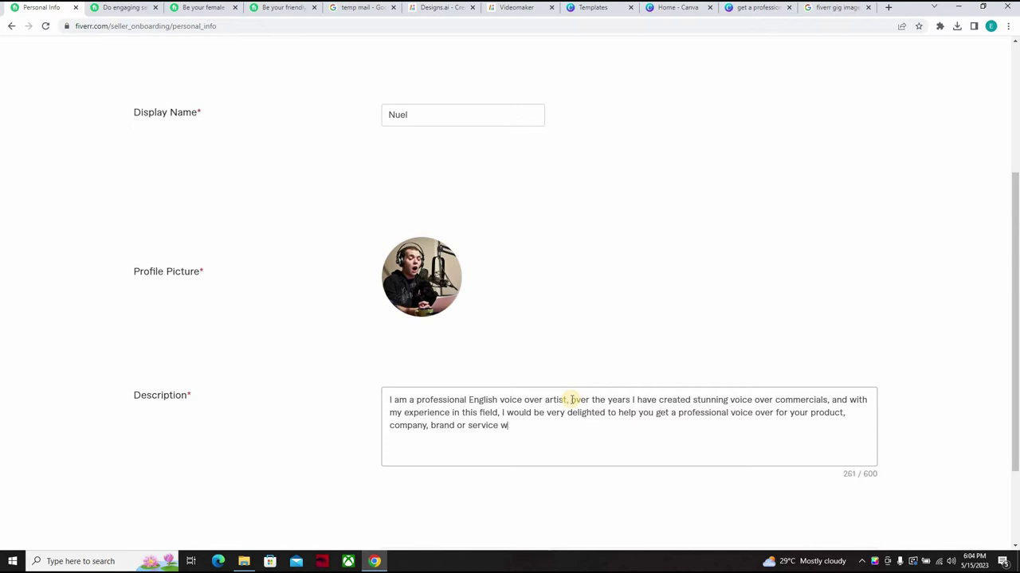
pyautogui.write(' 24 hr')
pyautogui.press('BackSpace')
pyautogui.press('BackSpace')
pyautogui.write('hours')
# Step: Type 'I voice and package all levels of commercials' into the description
pyautogui.write('I')
pyautogui.write(' pro')
pyautogui.press('BackSpace')
pyautogui.press('BackSpace')
pyautogui.press('BackSpace')
pyautogui.write('voice and packag')
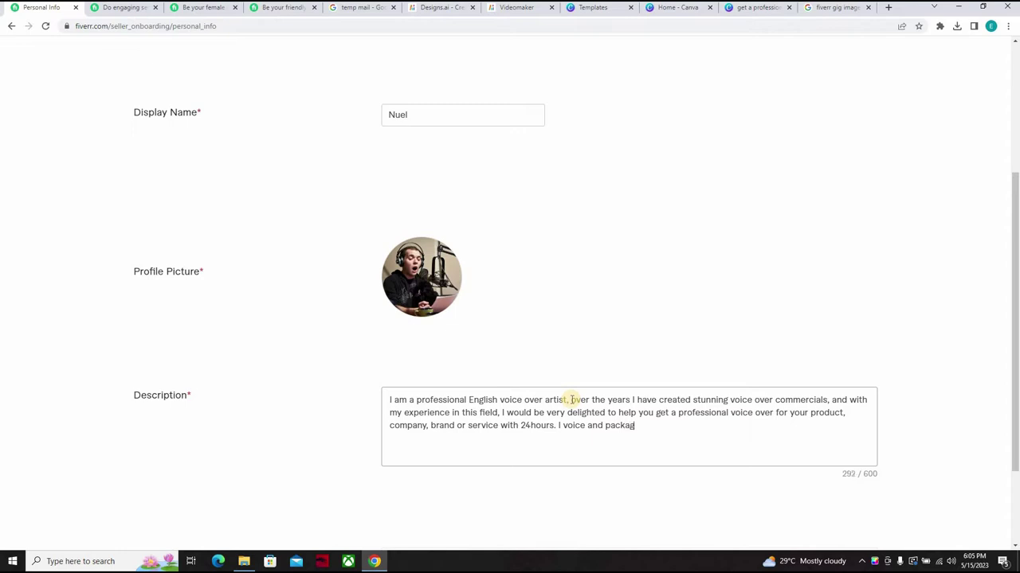
pyautogui.write('e all levels of commercials')
pyautogui.write('like')
pyautogui.press('BackSpace')
pyautogui.press('BackSpace')
pyautogui.press('BackSpace')
# Step: Add 'like radio advert, announcements, trailers, radio imaging, upcoming events, etc.'
pyautogui.write('like')
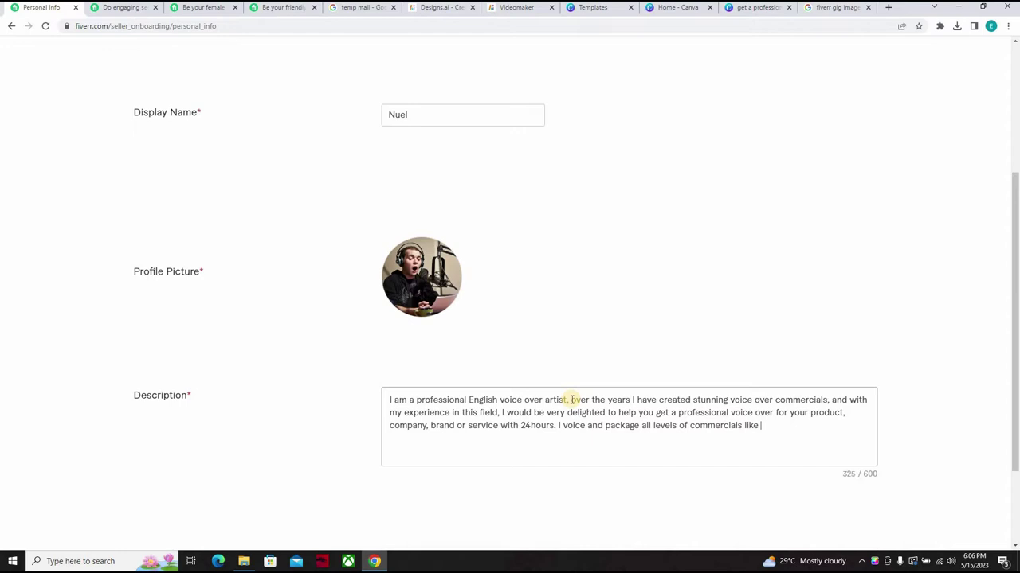
pyautogui.write(' radio advert, announcements')
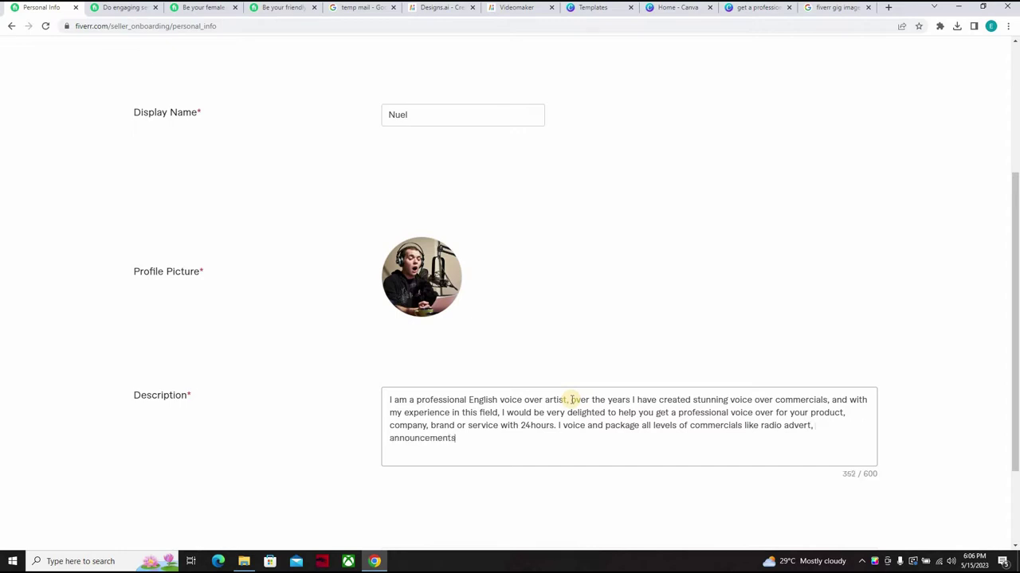
pyautogui.write(', trailers, adio')
pyautogui.press('BackSpace')
pyautogui.press('BackSpace')
pyautogui.press('BackSpace')
pyautogui.press('BackSpace')
pyautogui.press('BackSpace')
pyautogui.write('radio imaging, upcoming e')
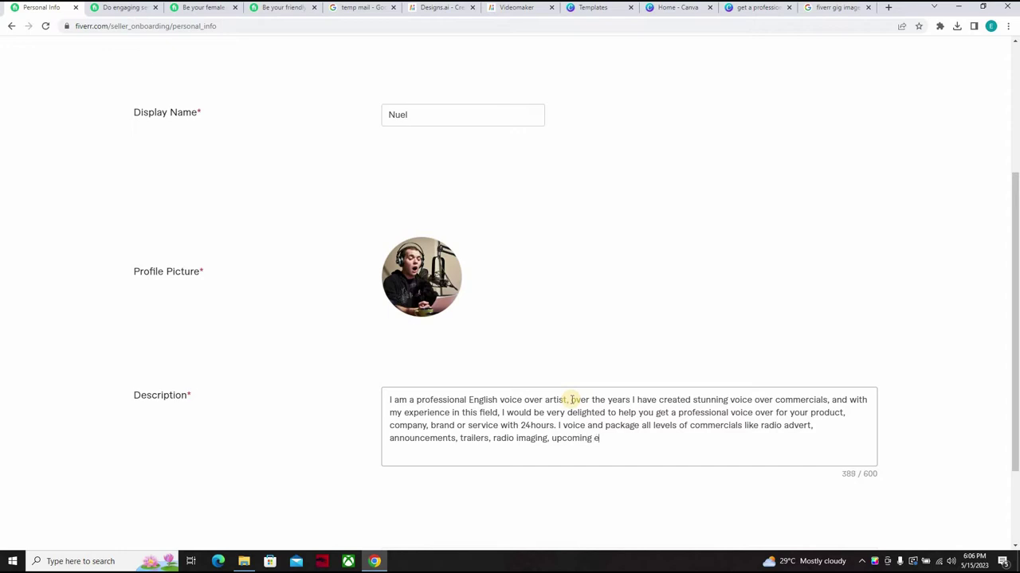
pyautogui.write('vents, et')
pyautogui.press('BackSpace')
pyautogui.write('ab')
pyautogui.press('BackSpace')
pyautogui.press('BackSpace')
pyautogui.write('etc.')
# Step: Replace 'commercials' in the first sentence with 'for companiesprominent'
pyautogui.click(826, 399)
pyautogui.press('BackSpace')
pyautogui.press('BackSpace')
pyautogui.press('BackSpace')
pyautogui.press('BackSpace')
pyautogui.press('BackSpace')
pyautogui.press('BackSpace')
pyautogui.press('BackSpace')
pyautogui.press('BackSpace')
pyautogui.press('BackSpace')
pyautogui.press('BackSpace')
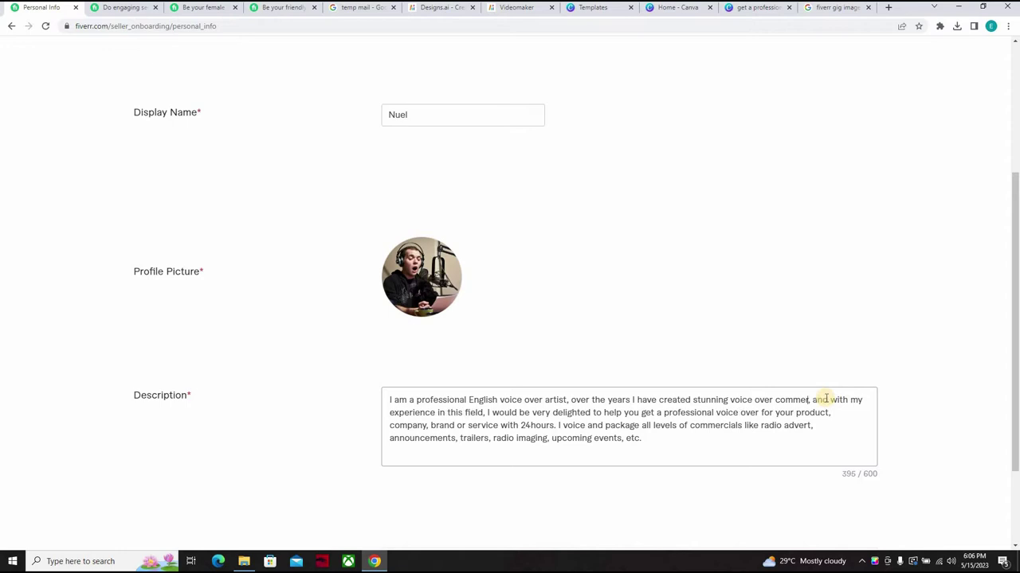
pyautogui.press('BackSpace')
pyautogui.write('for companies')
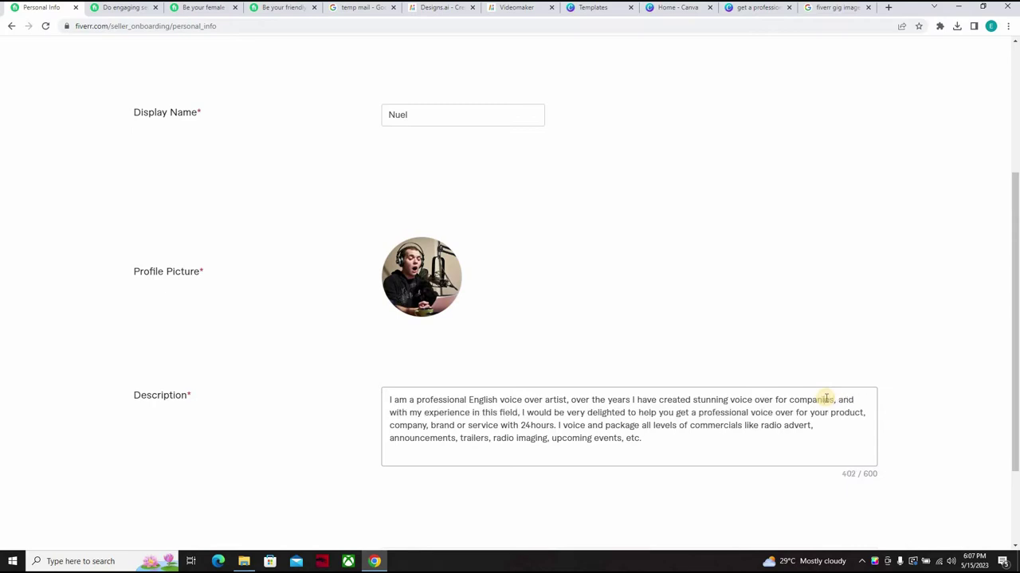
pyautogui.write('prominent')
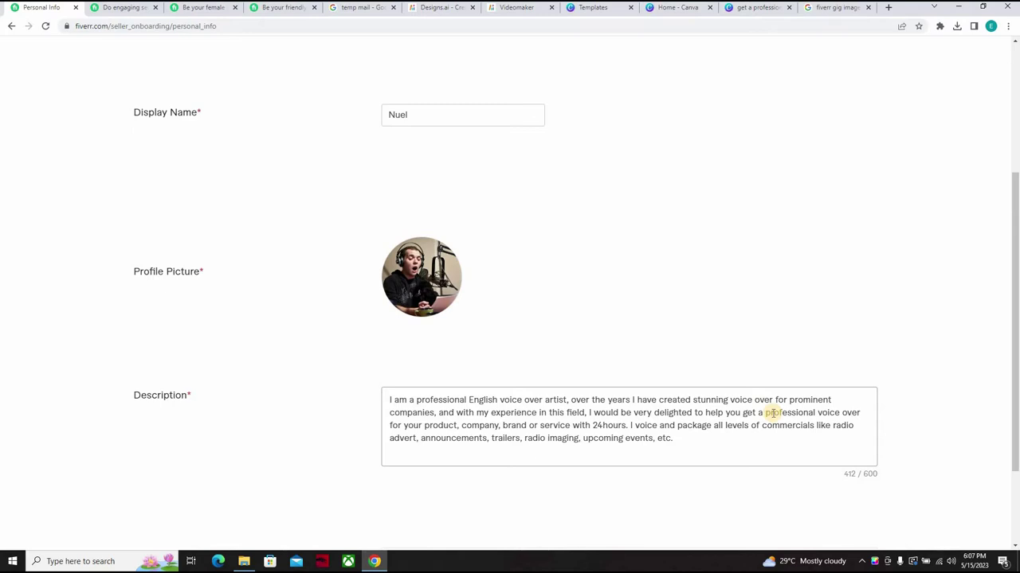
# Step: Change 'with' to 'within', 'levels' to 'type', and 'radio advert' to 'product advert'
pyautogui.click(590, 427)
pyautogui.write('in')
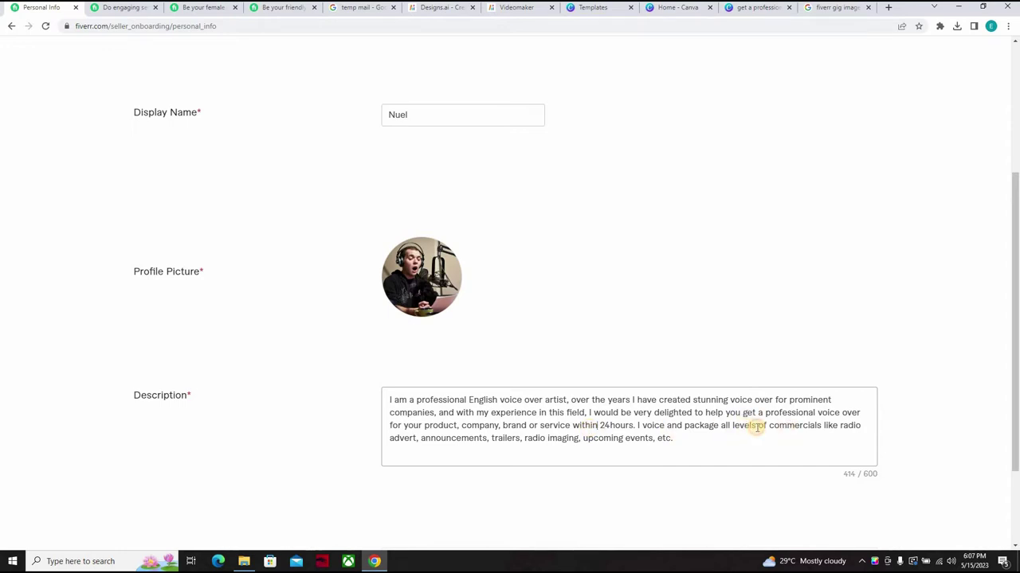
pyautogui.click(761, 427)
pyautogui.press('BackSpace')
pyautogui.press('BackSpace')
pyautogui.press('BackSpace')
pyautogui.press('BackSpace')
pyautogui.press('BackSpace')
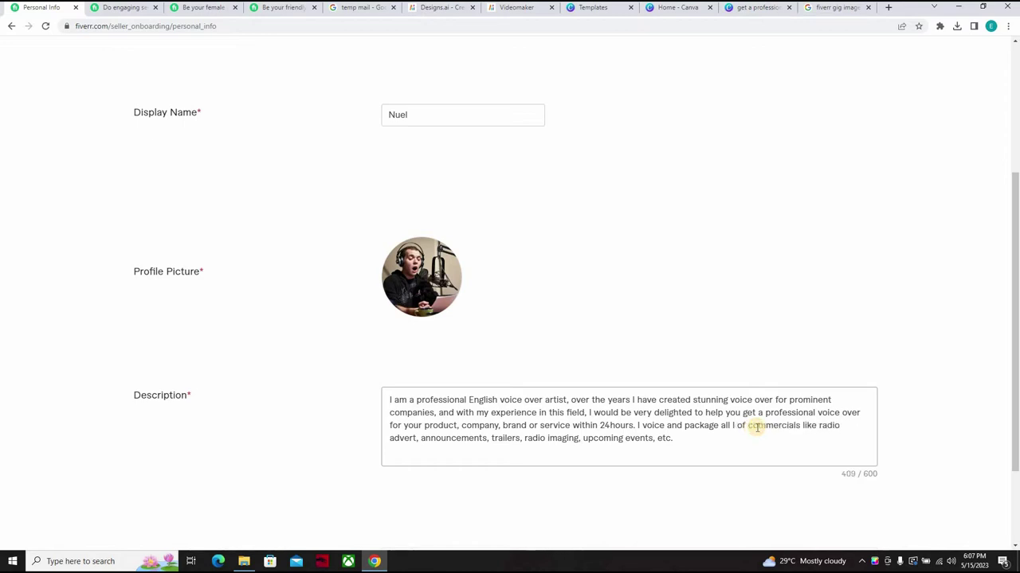
pyautogui.press('BackSpace')
pyautogui.write('type')
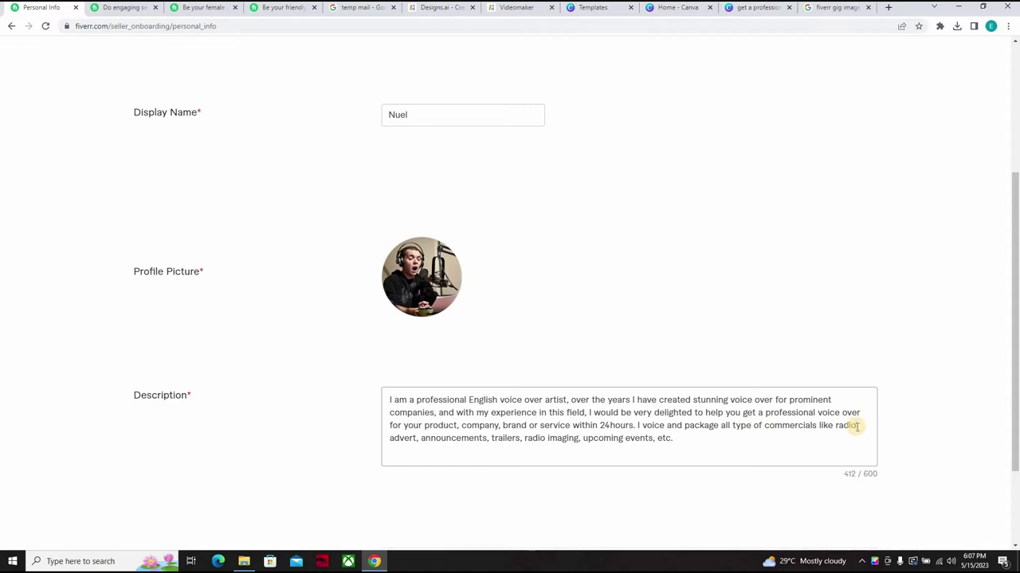
pyautogui.press('BackSpace')
pyautogui.press('BackSpace')
pyautogui.press('BackSpace')
pyautogui.press('BackSpace')
pyautogui.press('BackSpace')
pyautogui.write('product')
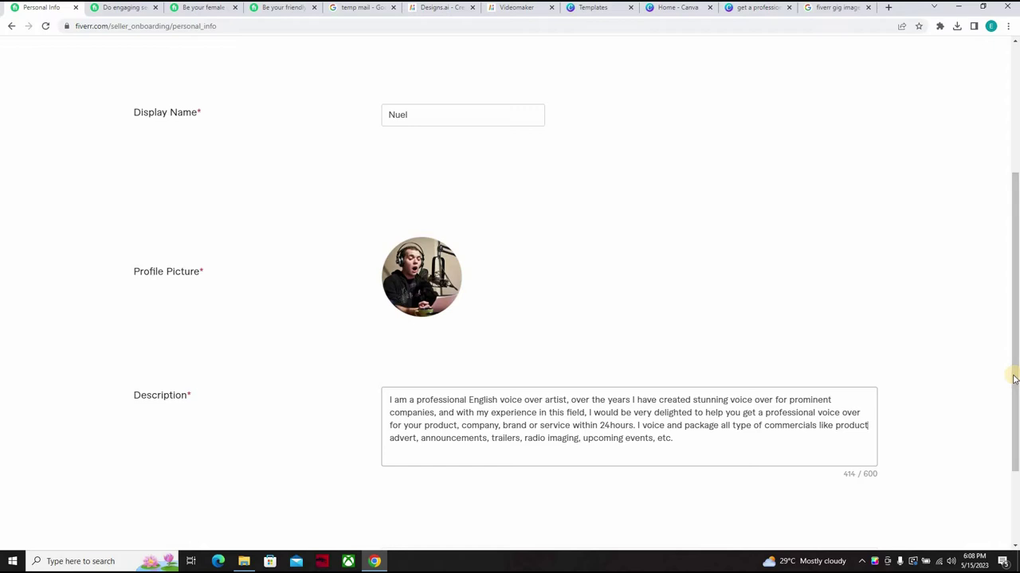
# Step: Choose English in the Languages dropdown by searching 'eng'
pyautogui.moveTo(1014, 416); pyautogui.dragTo(1014, 488)
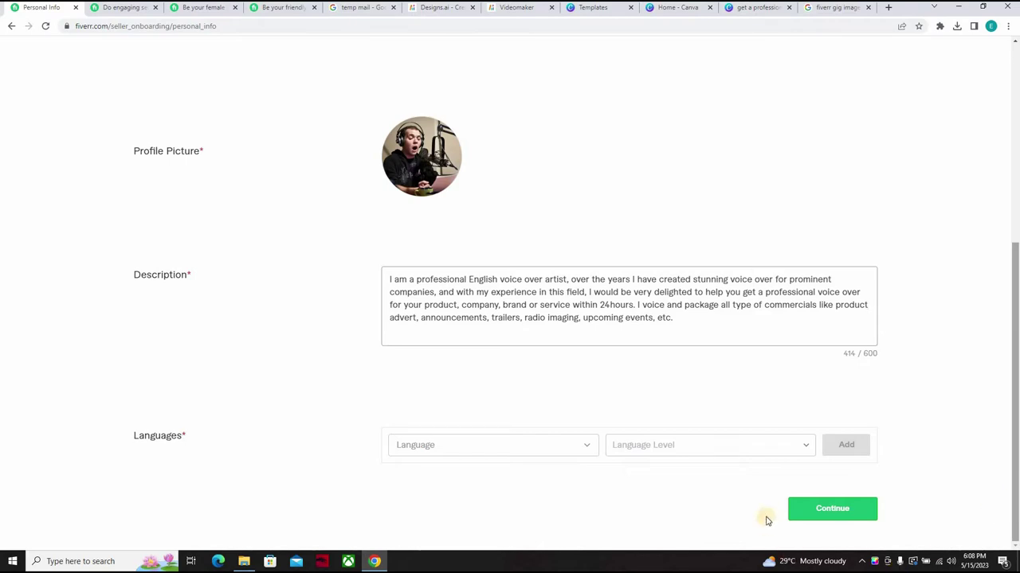
pyautogui.click(589, 441)
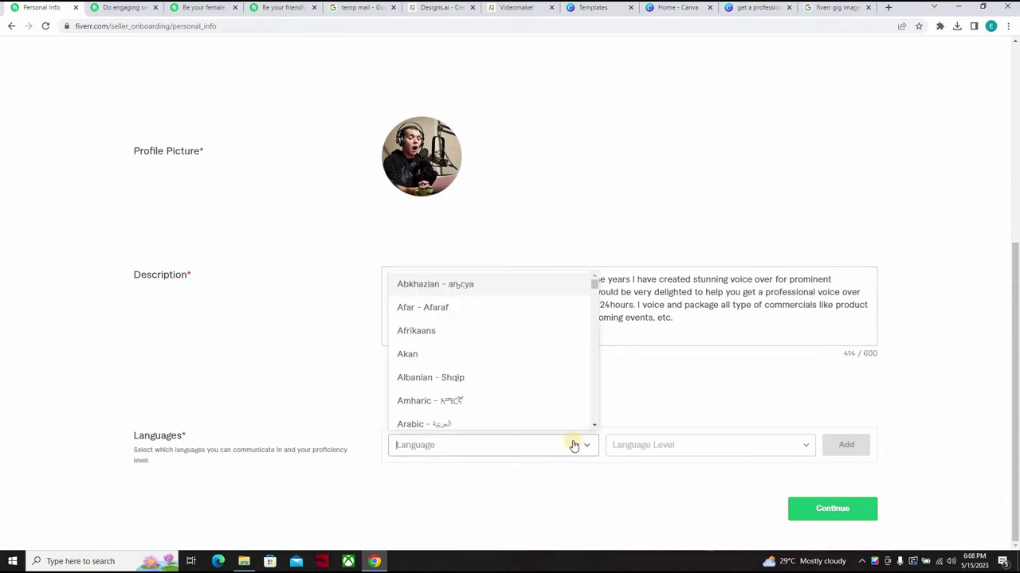
pyautogui.write('eng')
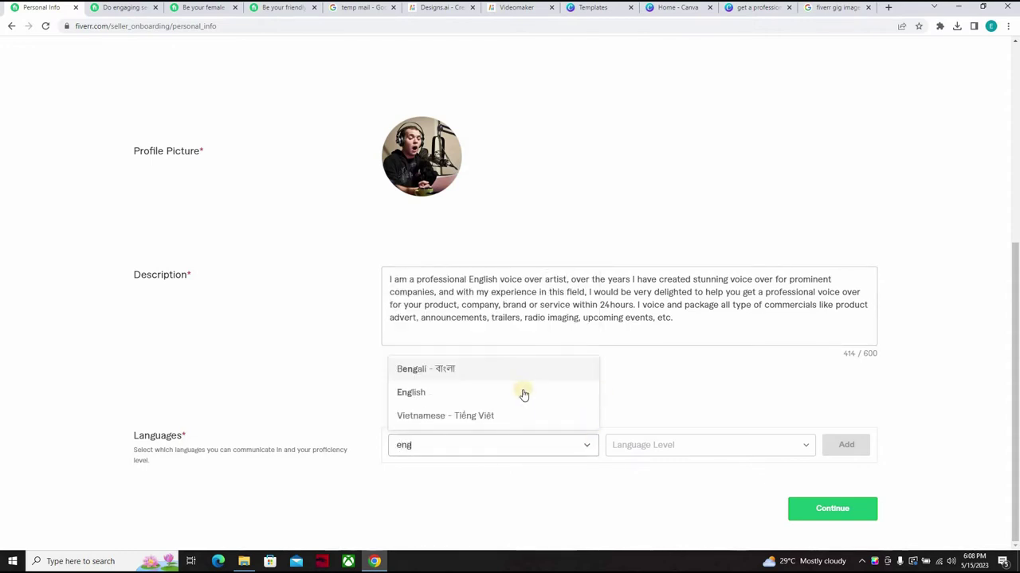
pyautogui.click(523, 394)
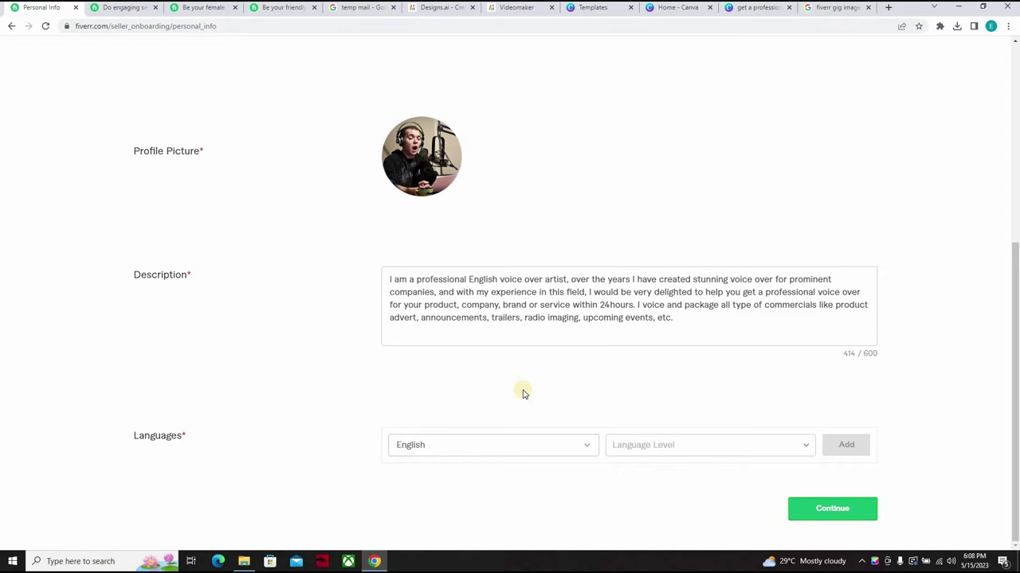
pyautogui.click(467, 280)
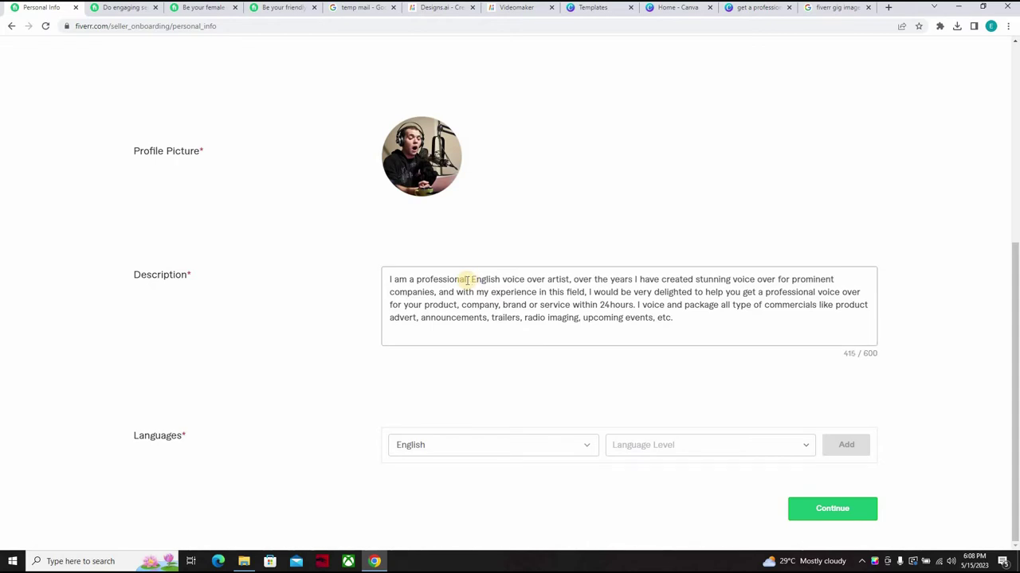
# Step: Insert 'Nigeria-British' before 'English' in the description's opening sentence
pyautogui.write('Niger')
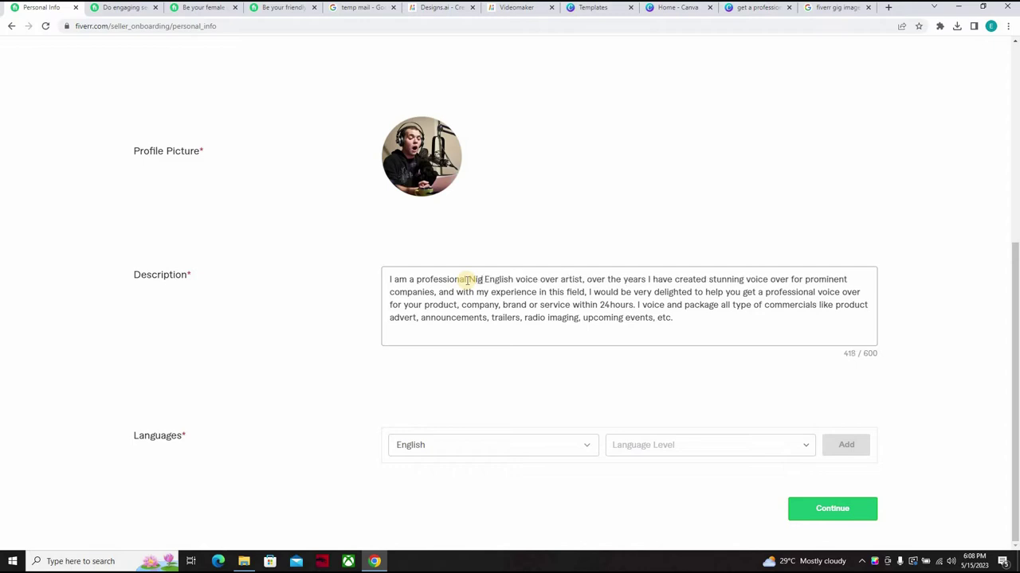
pyautogui.write('ia')
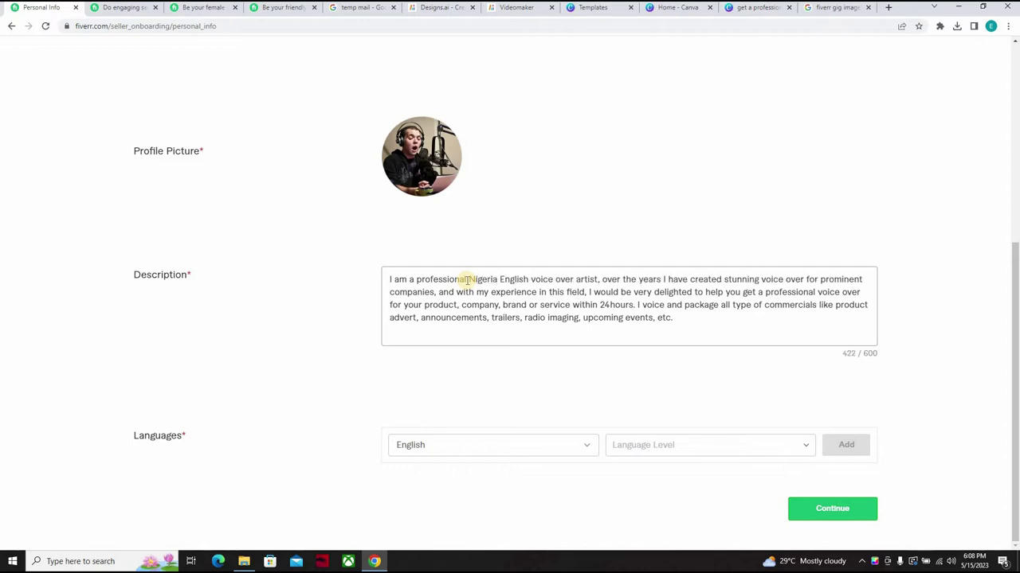
pyautogui.write('-Br')
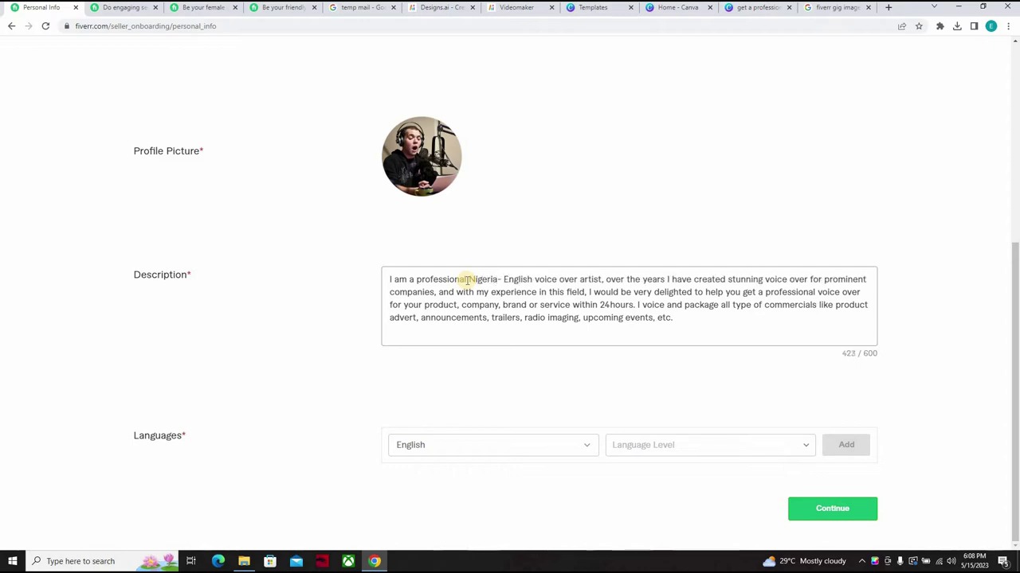
pyautogui.write('itish')
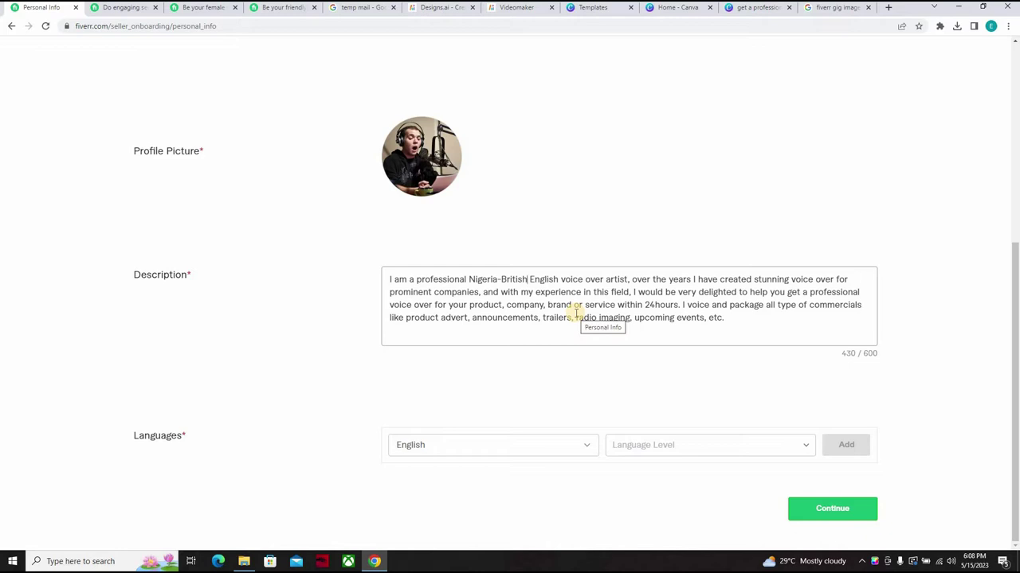
# Step: Add English at Fluent proficiency to the languages and continue to Professional Info
pyautogui.click(700, 448)
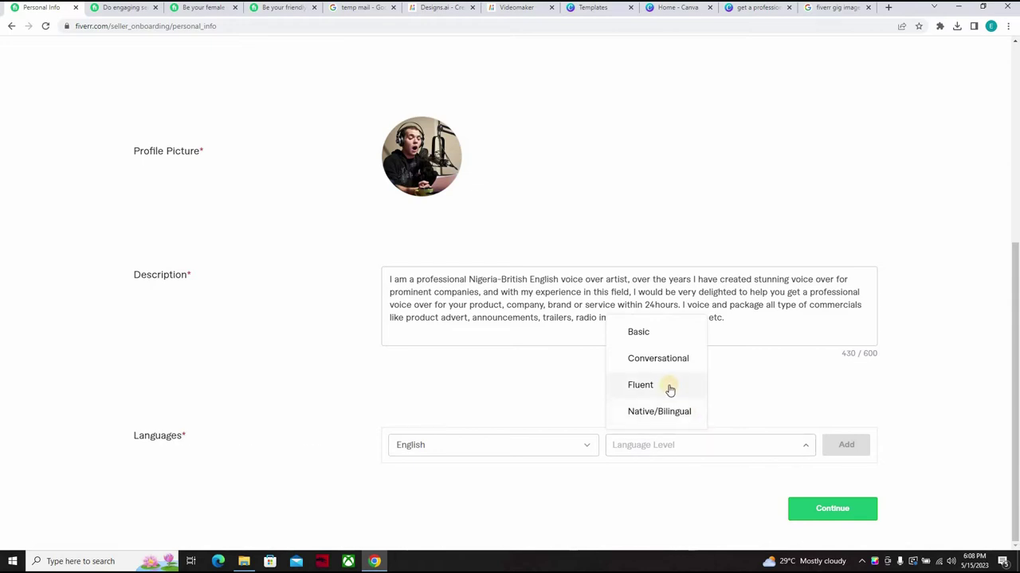
pyautogui.click(669, 387)
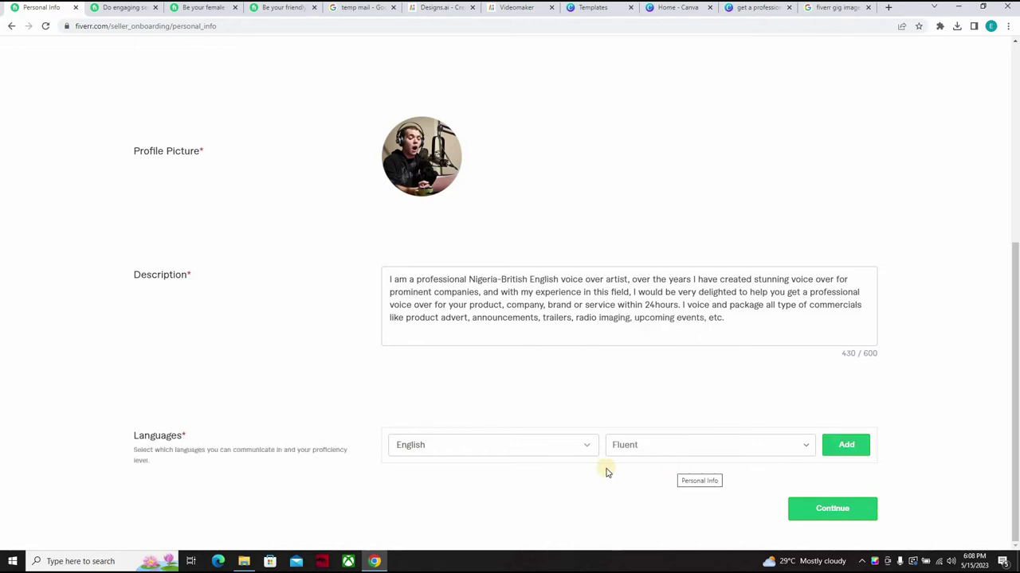
pyautogui.click(826, 518)
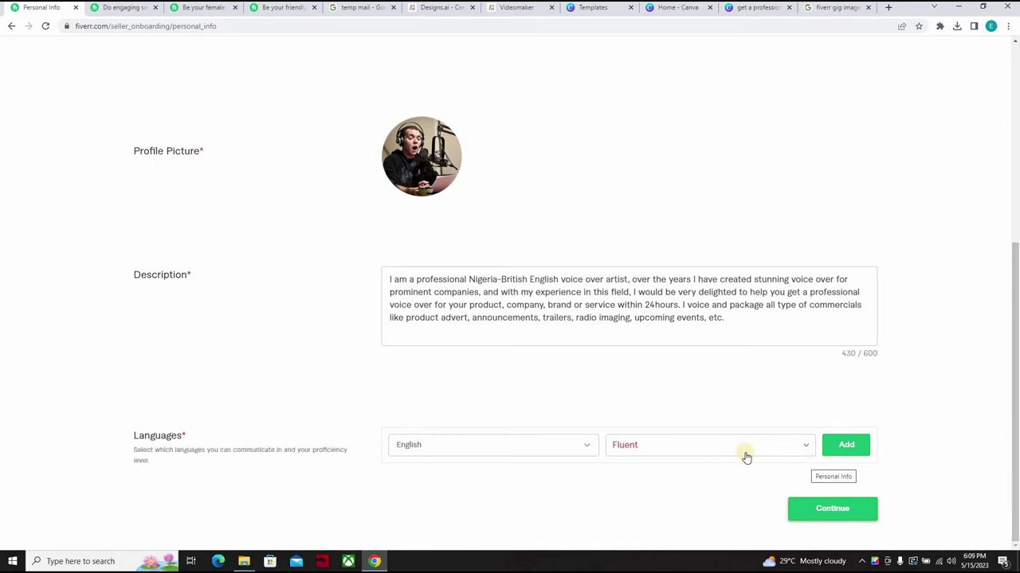
pyautogui.click(845, 445)
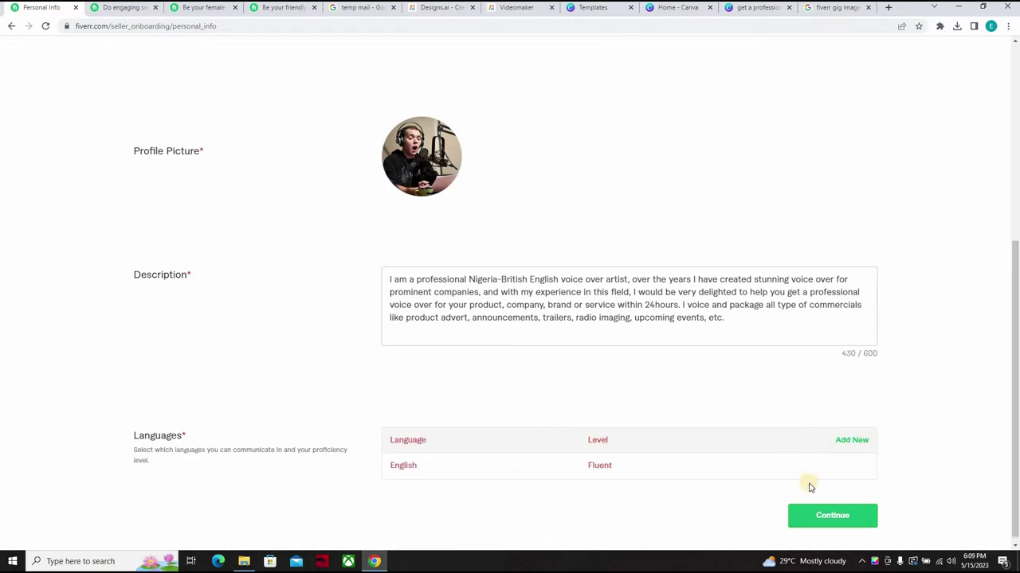
pyautogui.click(825, 516)
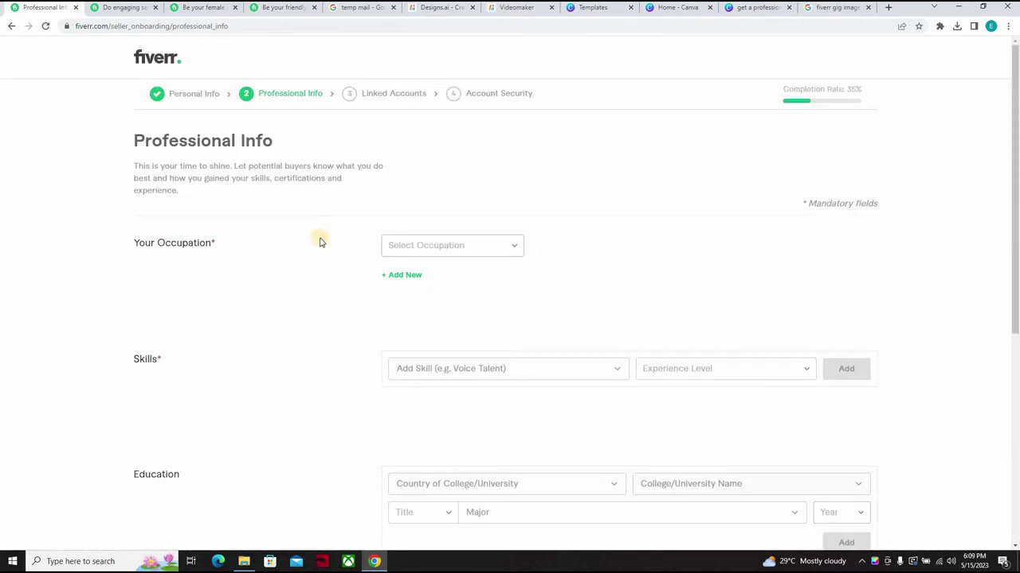
# Step: Pick Music & Audio from the Select Occupation dropdown list
pyautogui.click(466, 253)
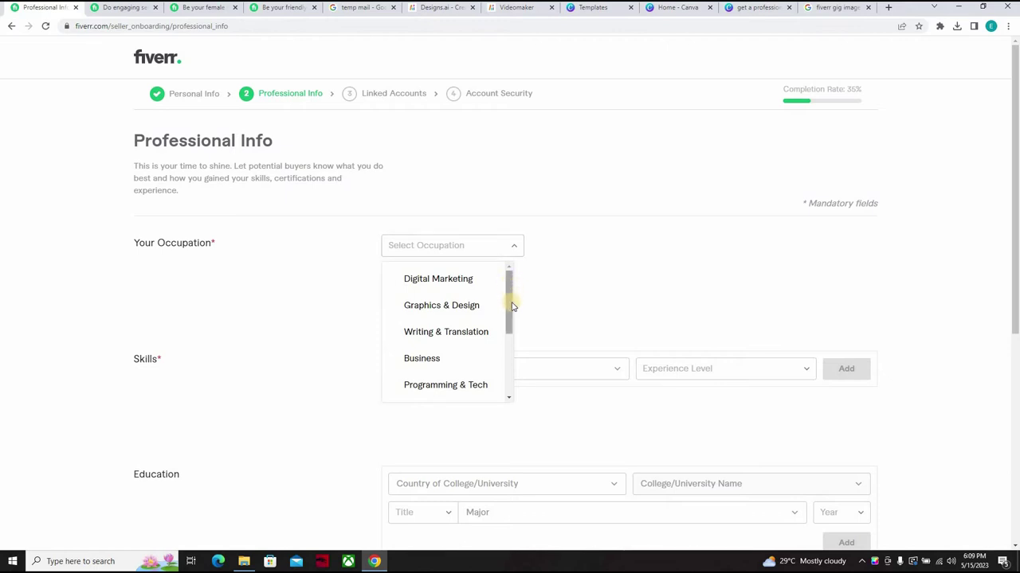
pyautogui.moveTo(510, 330); pyautogui.dragTo(512, 358)
pyautogui.scroll(-3, 512, 368)
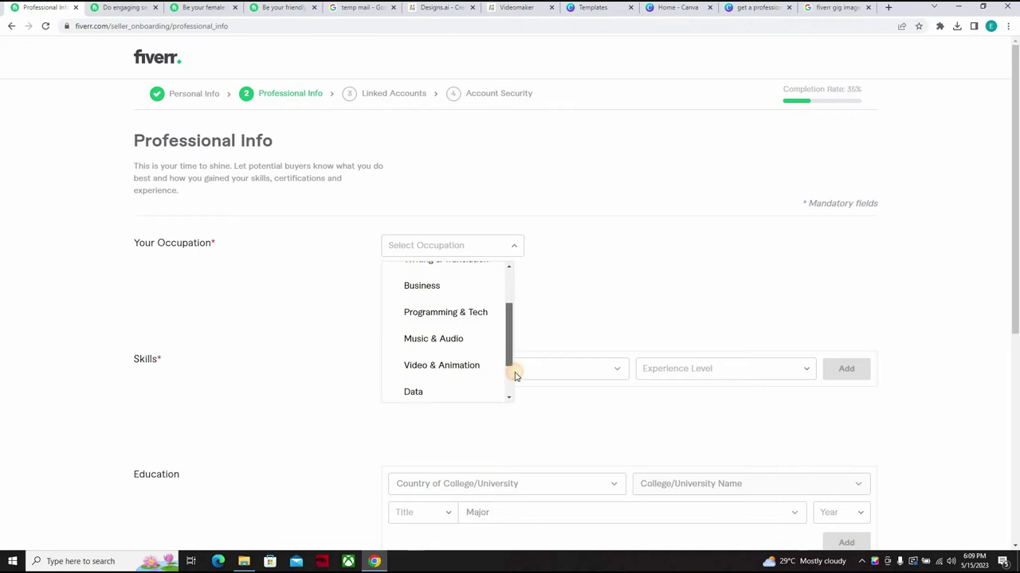
pyautogui.scroll(3, 503, 303)
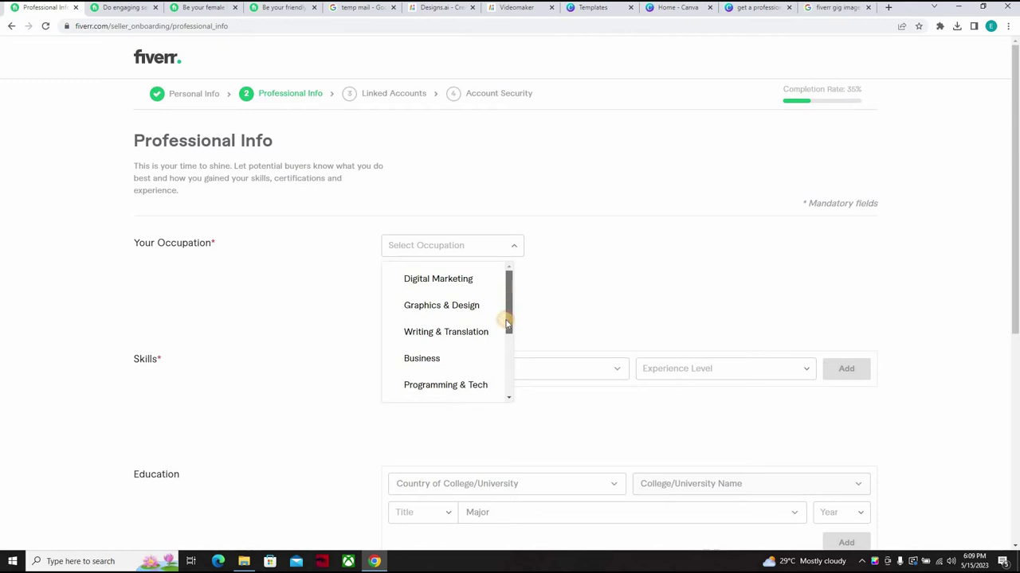
pyautogui.scroll(-1, 505, 322)
pyautogui.moveTo(507, 340); pyautogui.dragTo(509, 376)
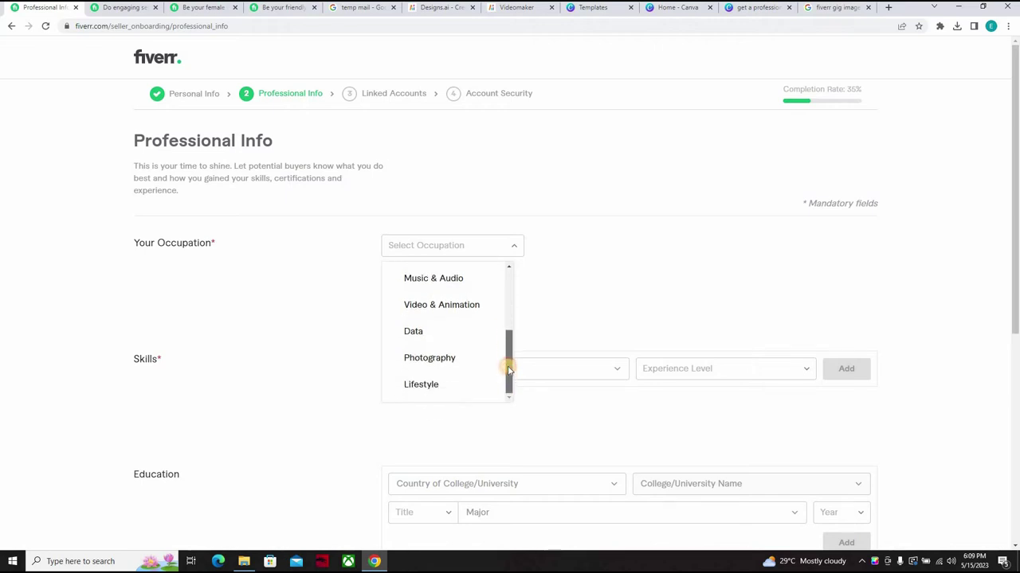
pyautogui.scroll(3, 505, 339)
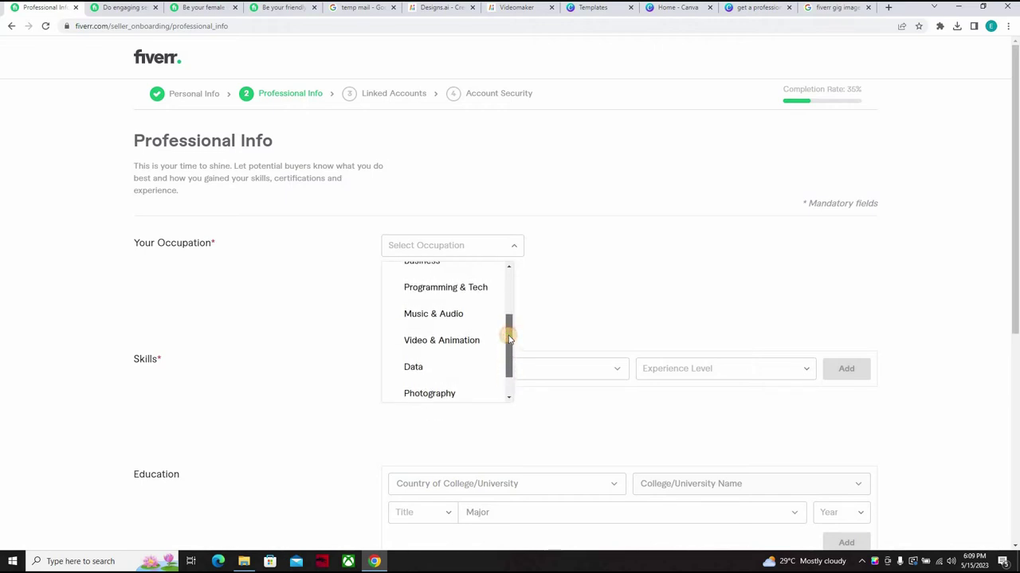
pyautogui.click(422, 345)
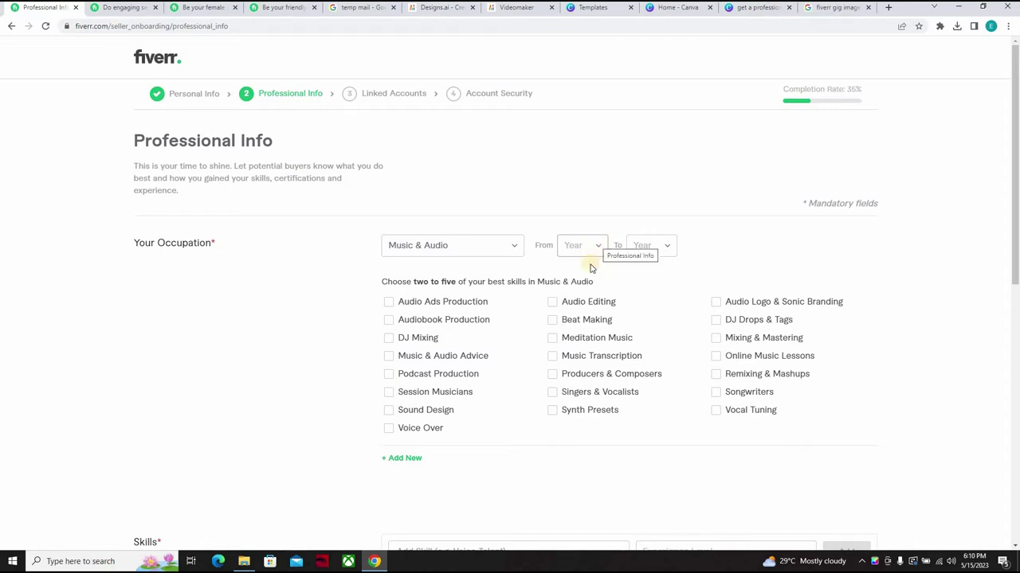
# Step: Set the Music & Audio occupation's years to From 2015 To 2023
pyautogui.click(601, 248)
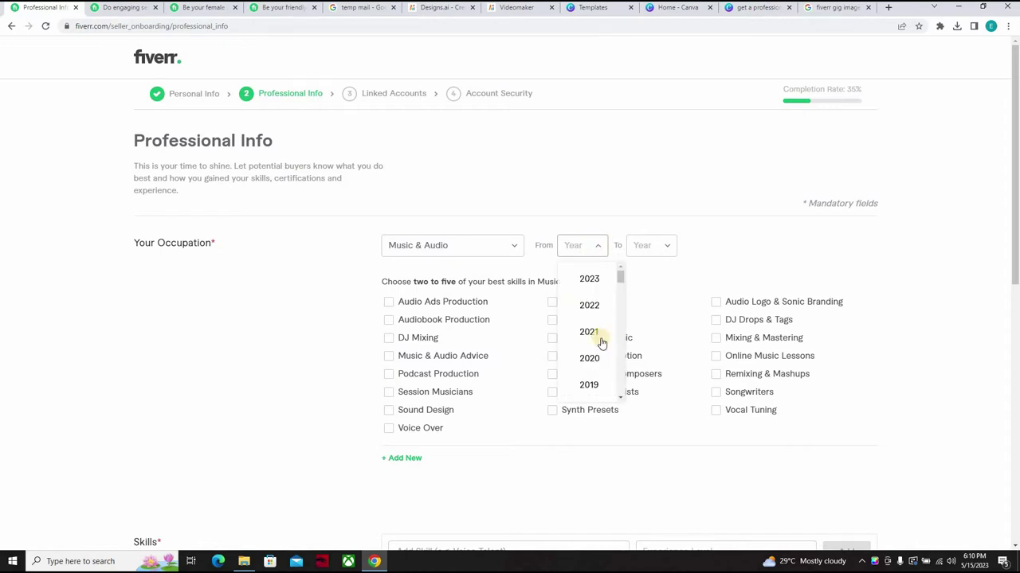
pyautogui.click(620, 290)
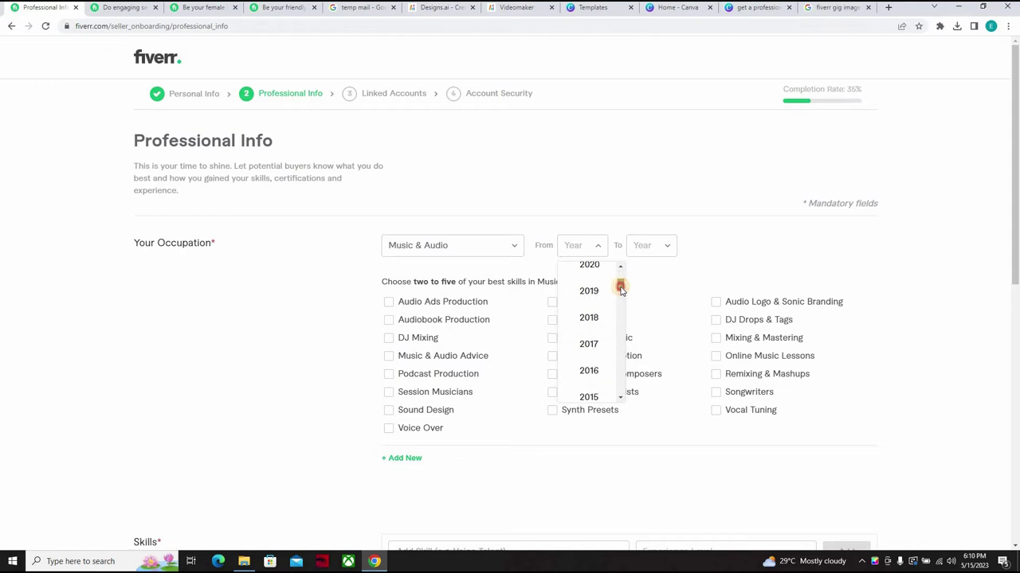
pyautogui.click(588, 397)
pyautogui.click(665, 250)
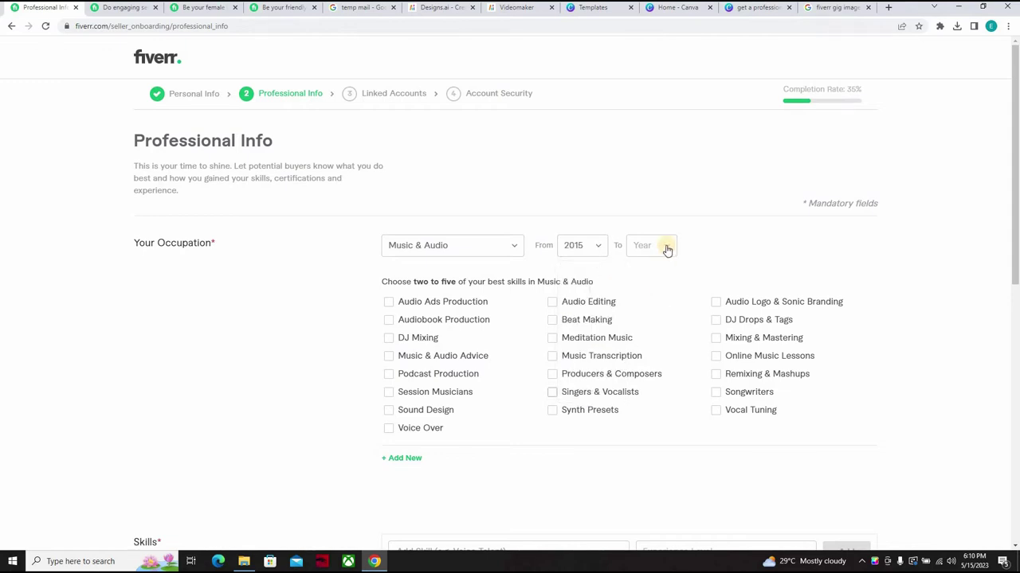
pyautogui.click(658, 278)
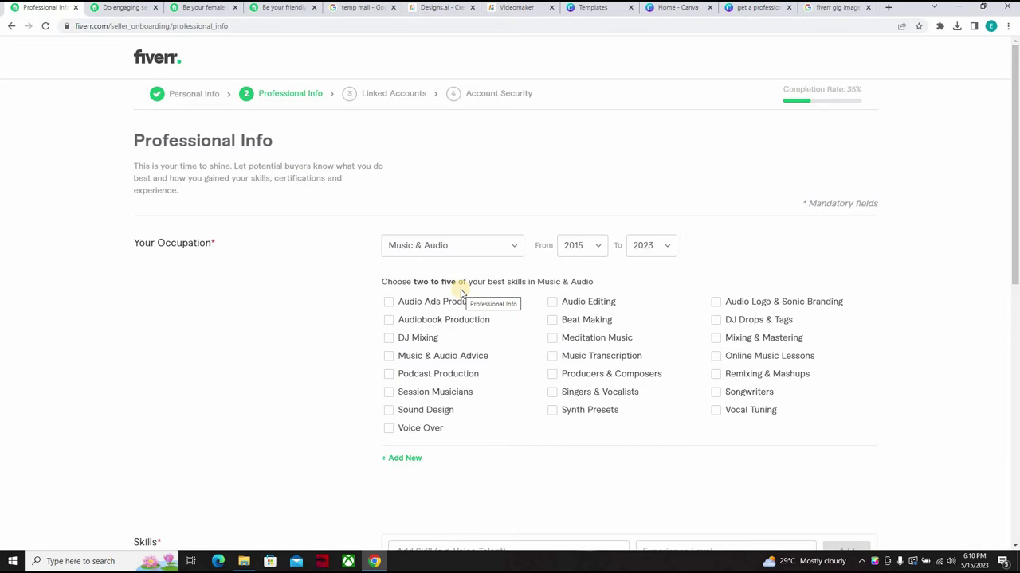
# Step: Tick the Audiobook Production, Podcast Production, Voice Over and Audio Editing skill boxes
pyautogui.click(389, 321)
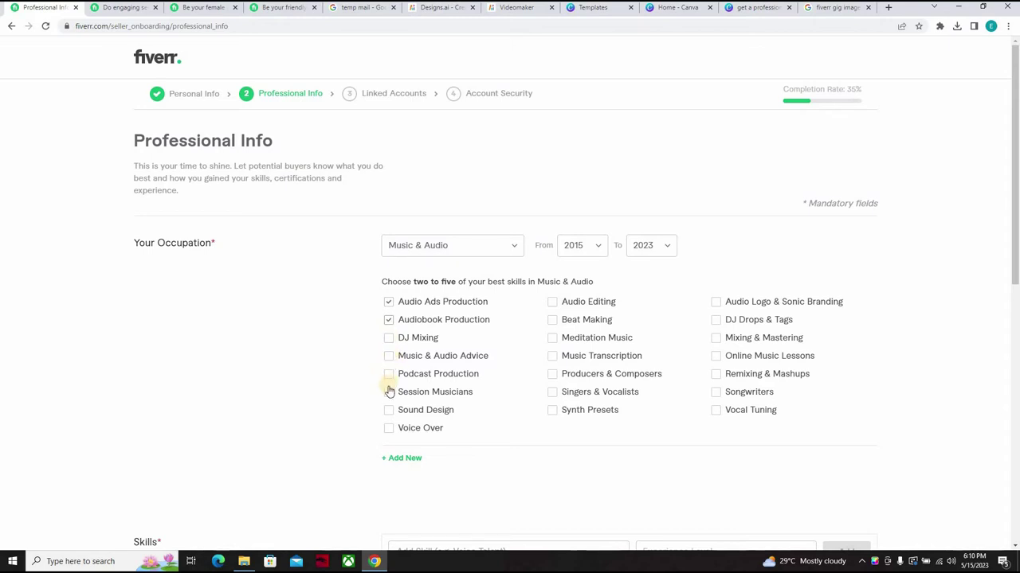
pyautogui.click(389, 376)
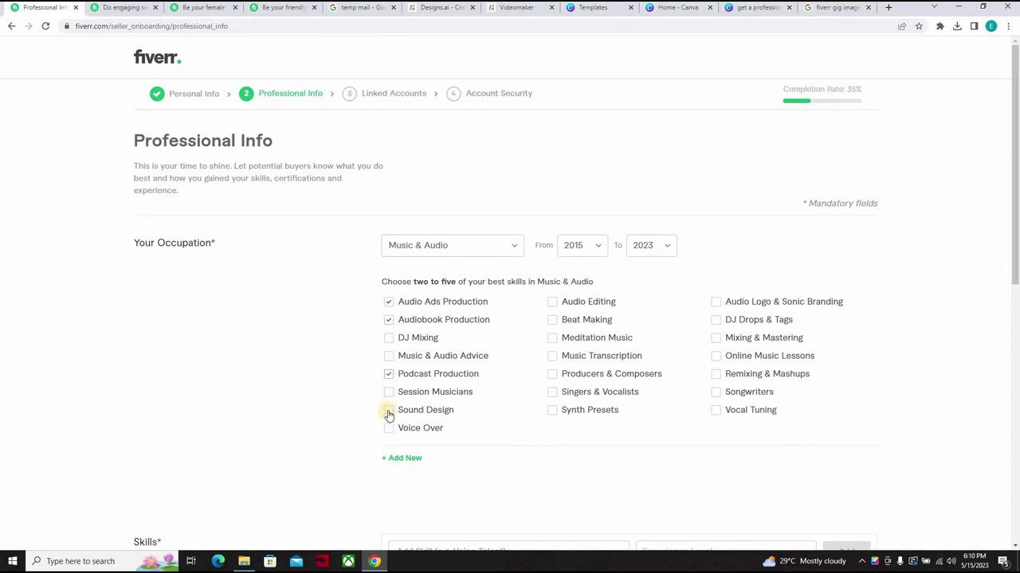
pyautogui.click(390, 431)
pyautogui.click(553, 302)
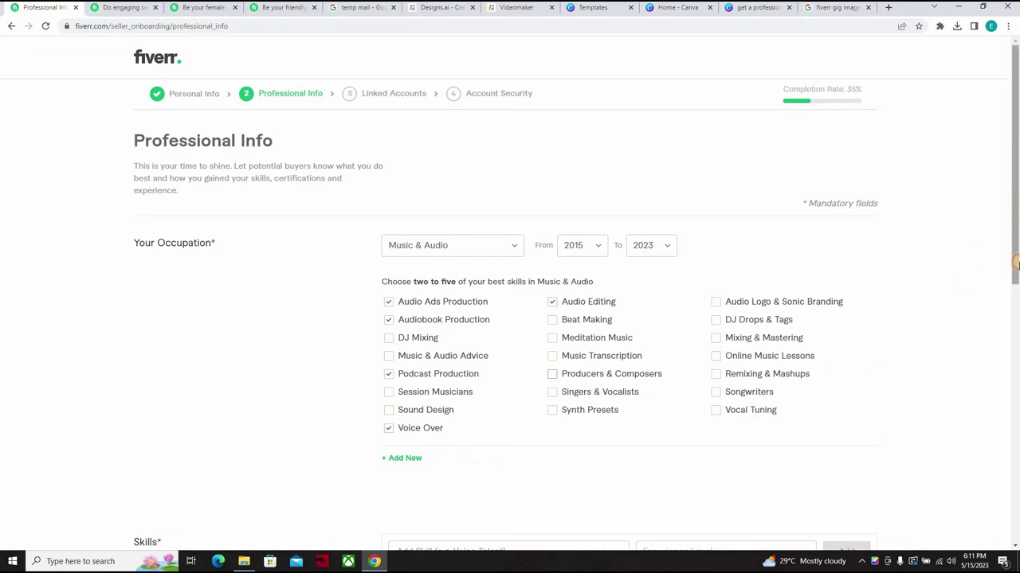
pyautogui.scroll(-3, 586, 344)
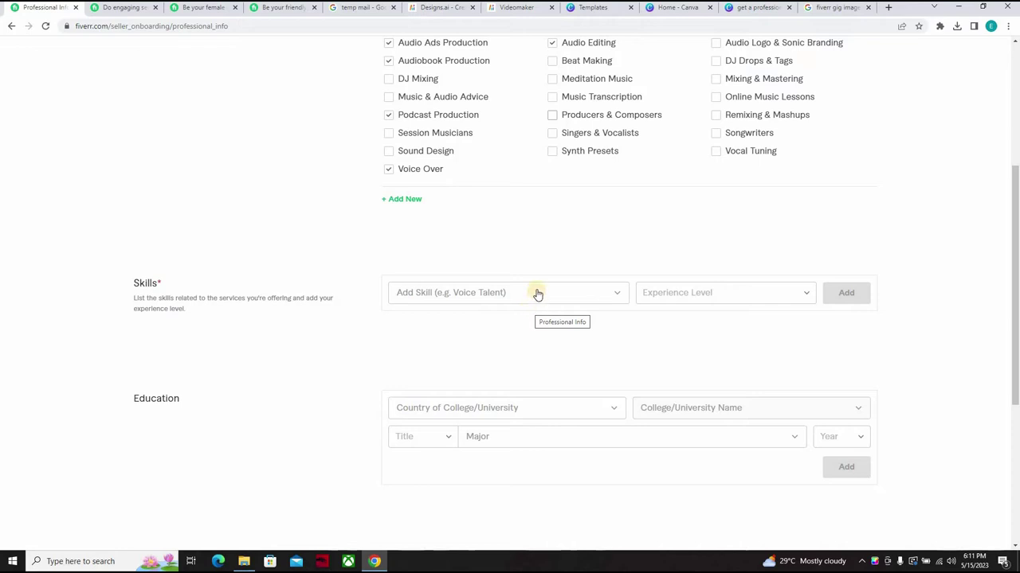
# Step: Add Deep voice to the skills at Expert experience level
pyautogui.click(538, 294)
pyautogui.click(520, 301)
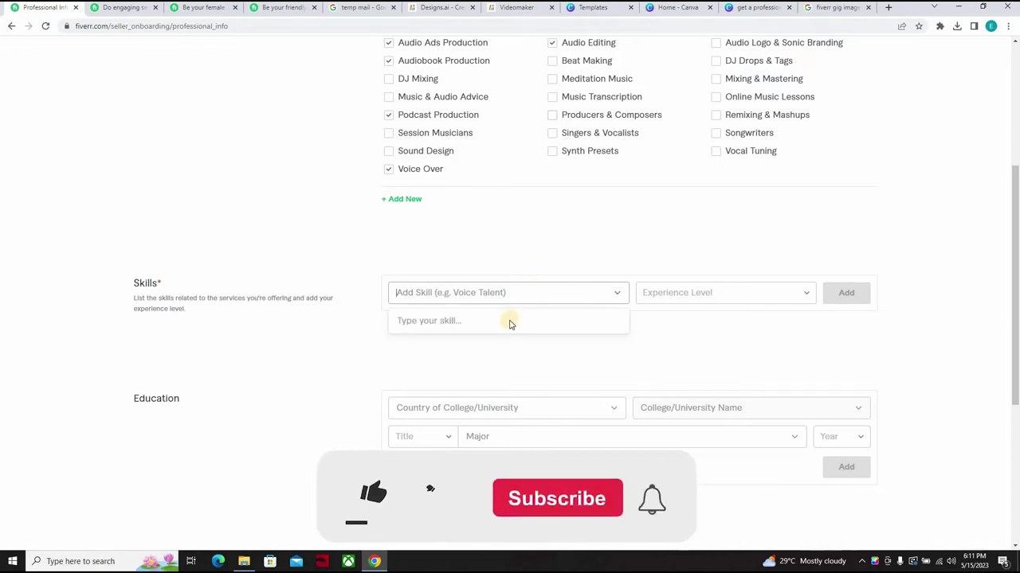
pyautogui.write('voice')
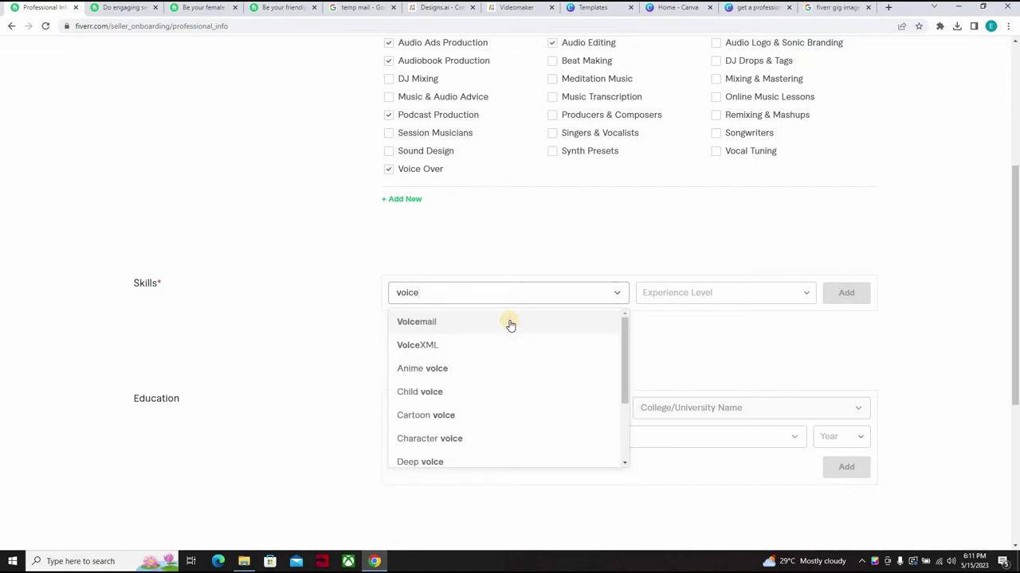
pyautogui.click(442, 462)
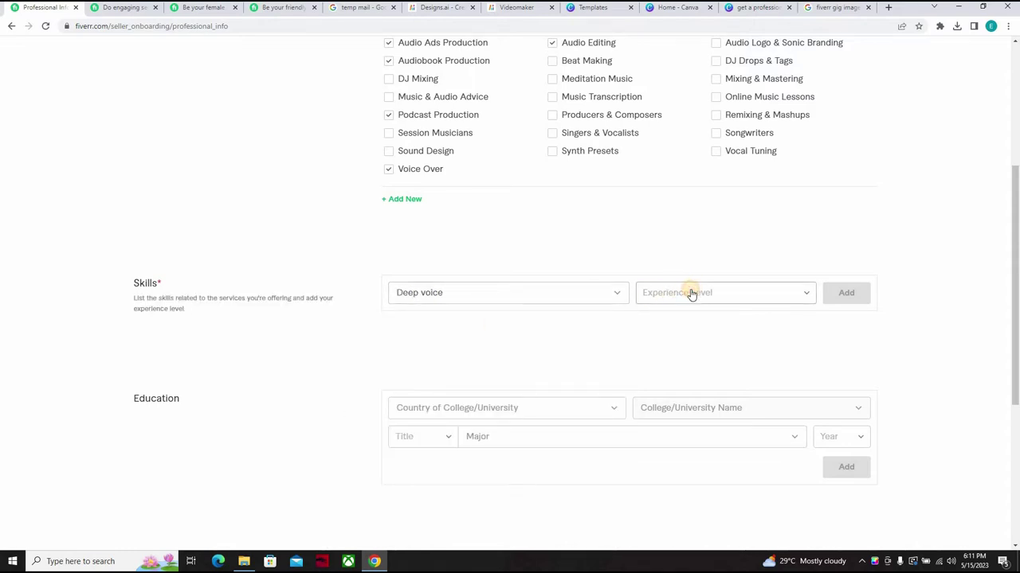
pyautogui.click(692, 293)
pyautogui.click(672, 380)
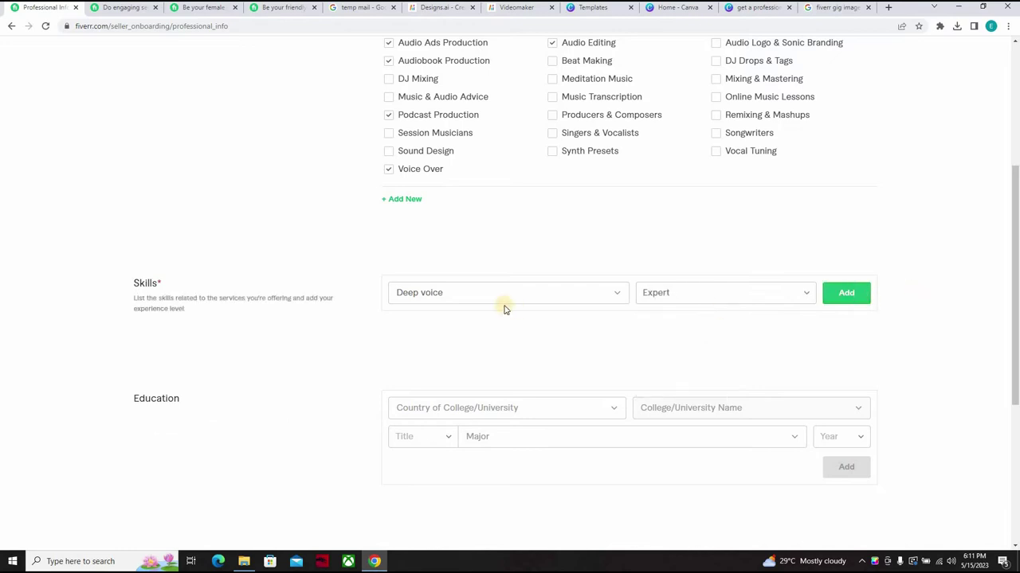
pyautogui.click(856, 294)
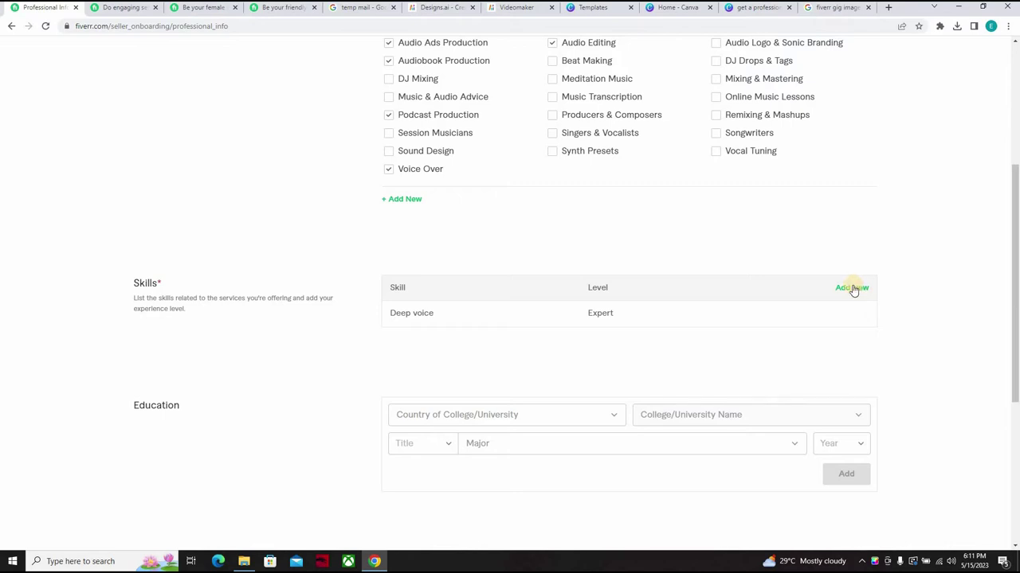
# Step: Add Commercial voice over as a second skill at Expert level
pyautogui.click(852, 288)
pyautogui.click(487, 294)
pyautogui.write('voice ov')
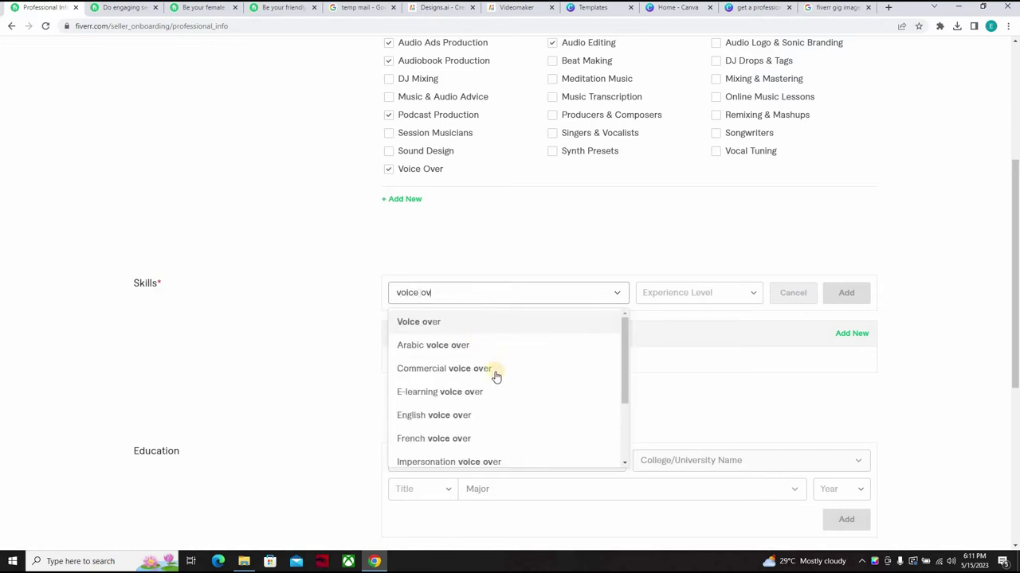
pyautogui.click(495, 368)
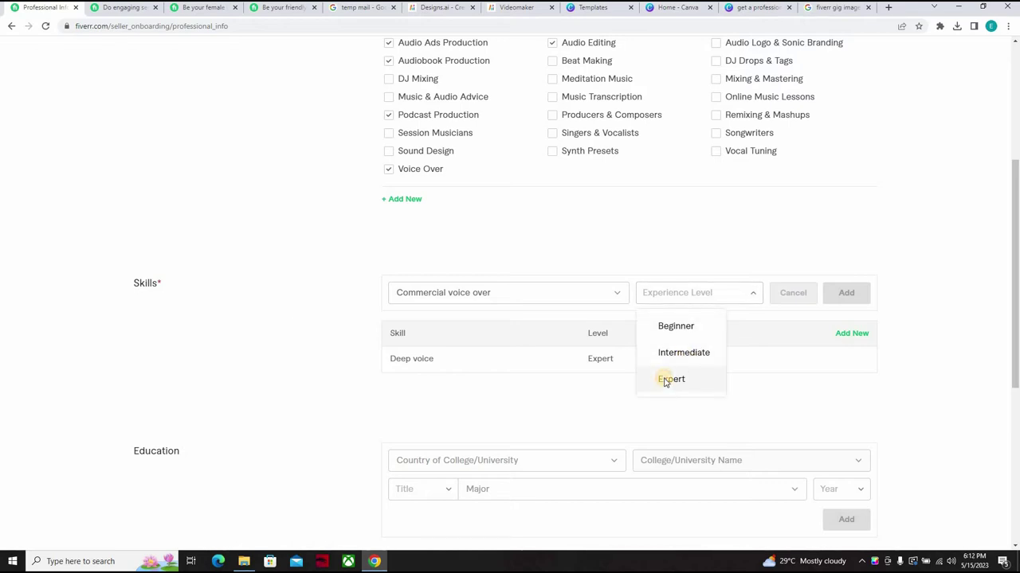
pyautogui.click(668, 379)
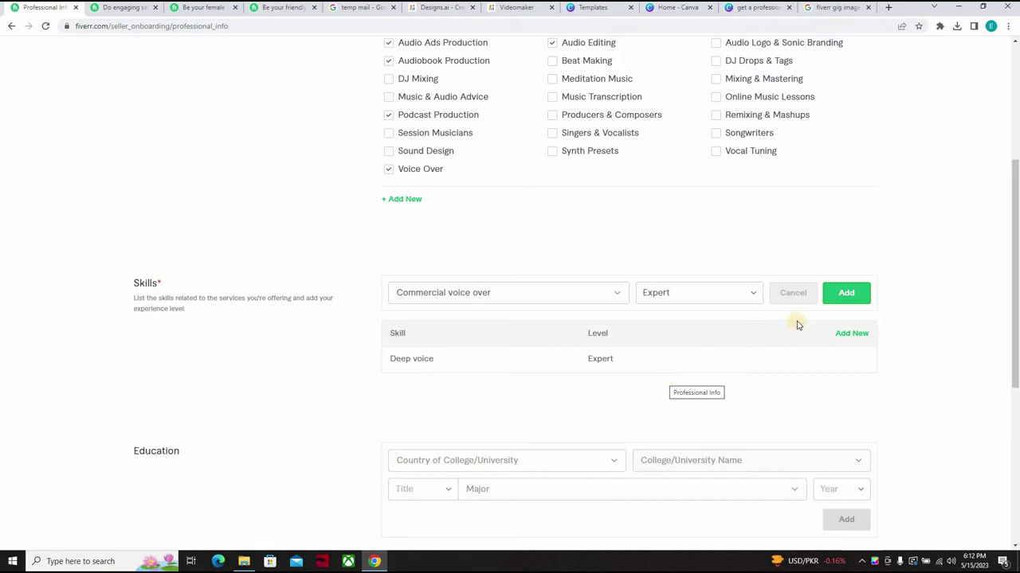
pyautogui.click(847, 294)
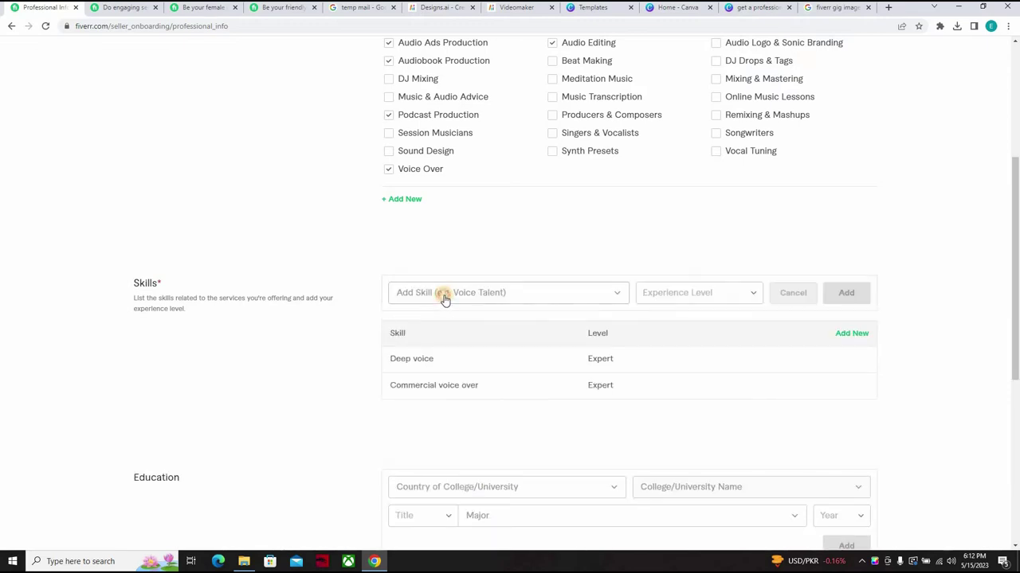
# Step: Add English voice over as a third skill at Expert level
pyautogui.click(445, 295)
pyautogui.write('v')
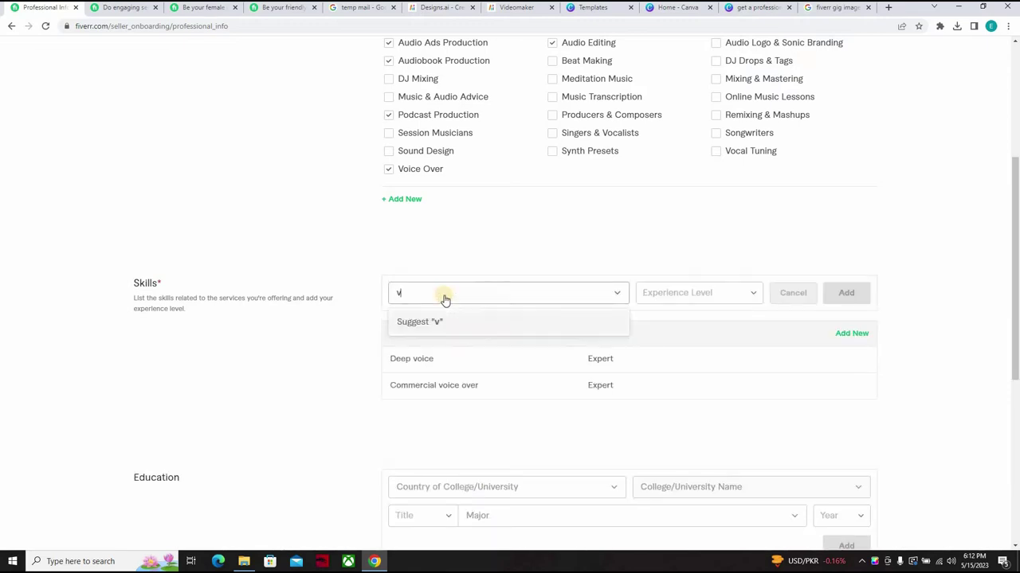
pyautogui.write('oice over')
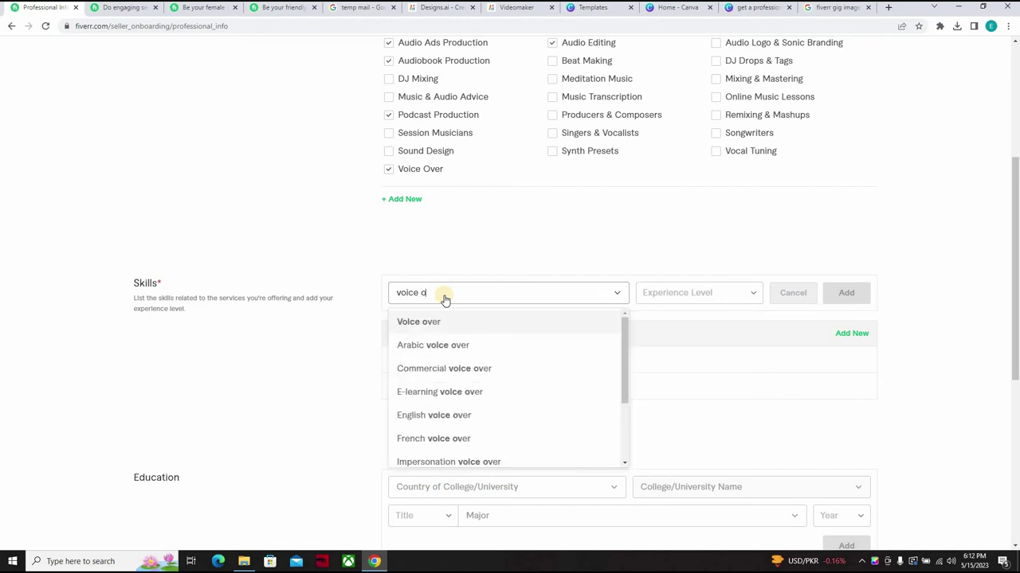
pyautogui.click(480, 415)
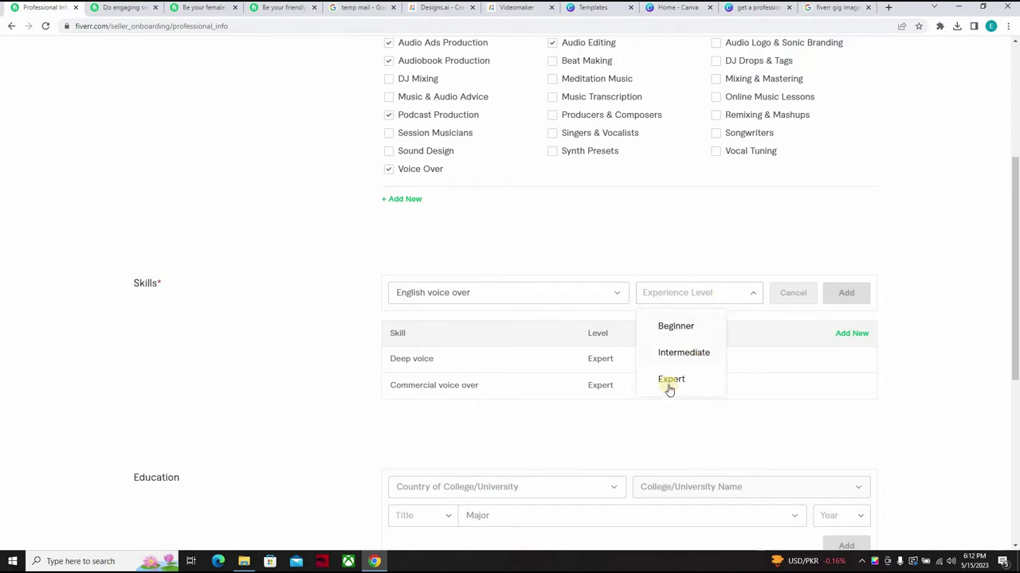
pyautogui.click(669, 380)
pyautogui.click(847, 293)
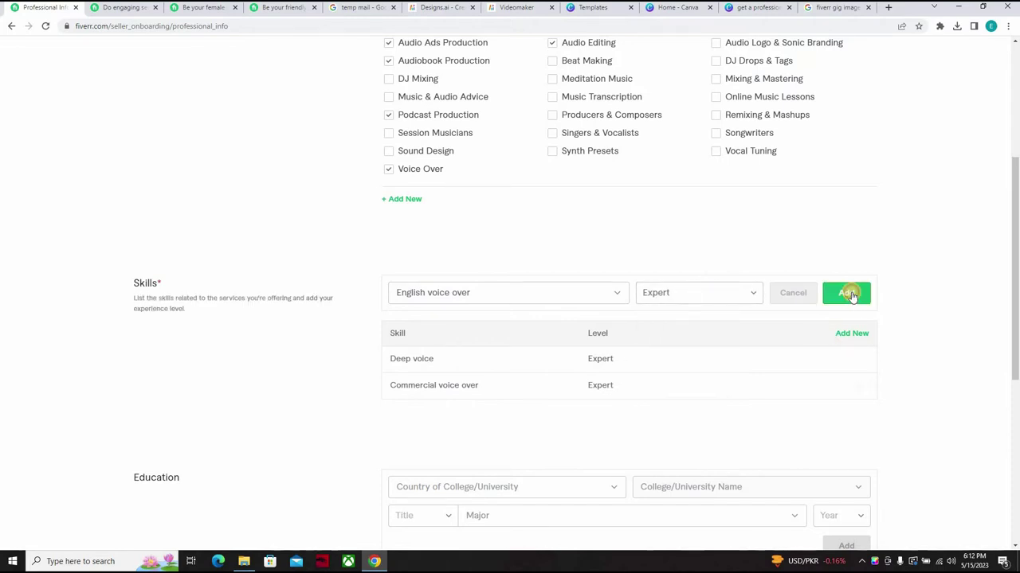
# Step: Start a new skill entry, searching 'voice over' and choosing Radio voice over
pyautogui.click(850, 287)
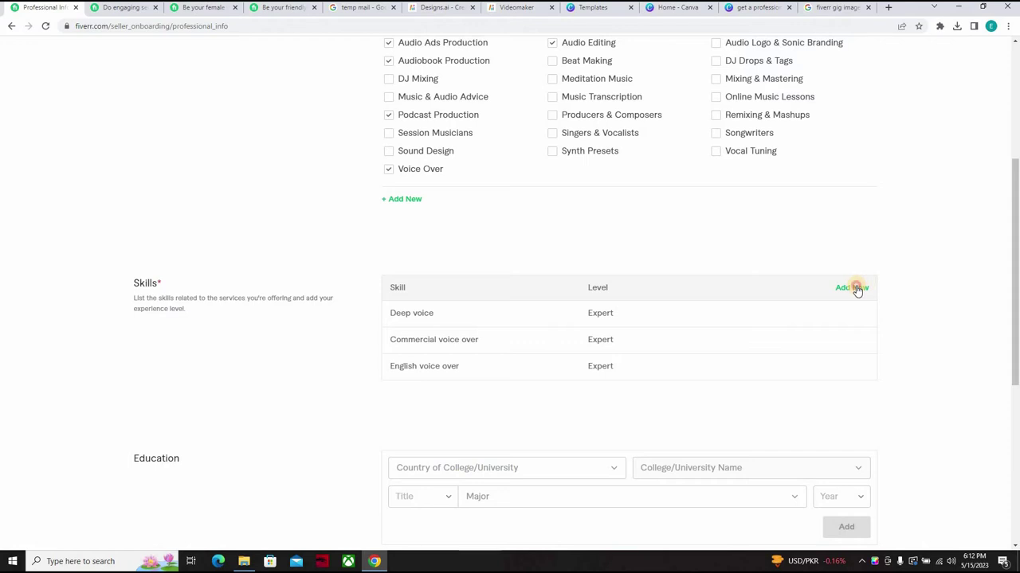
pyautogui.click(570, 295)
pyautogui.write('voice over')
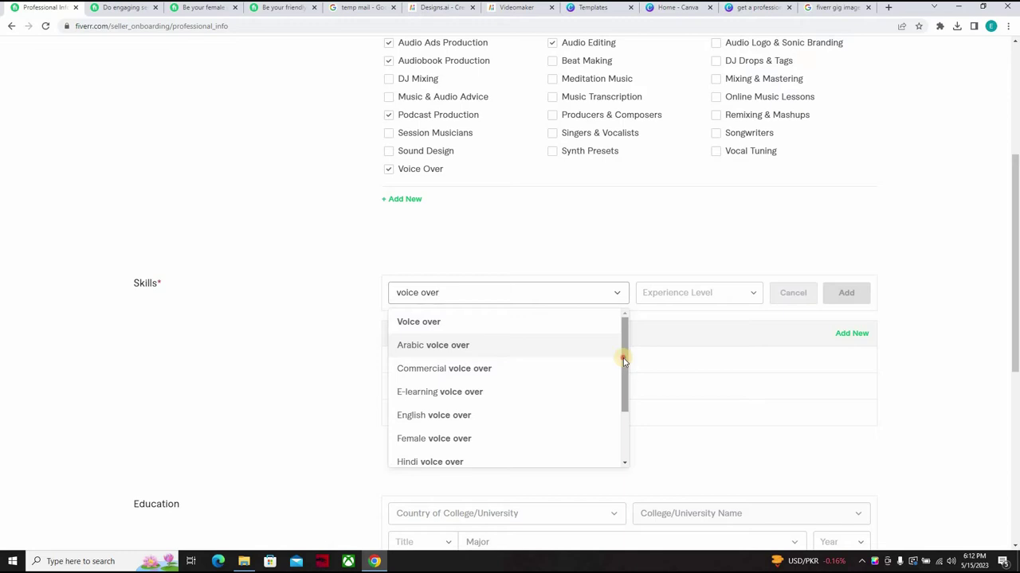
pyautogui.scroll(-2, 627, 407)
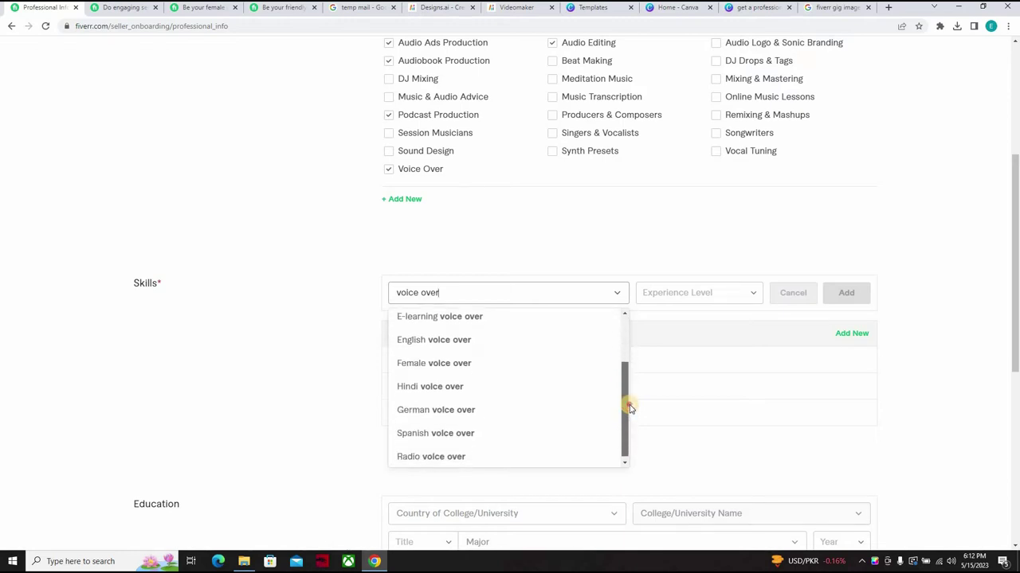
pyautogui.click(485, 456)
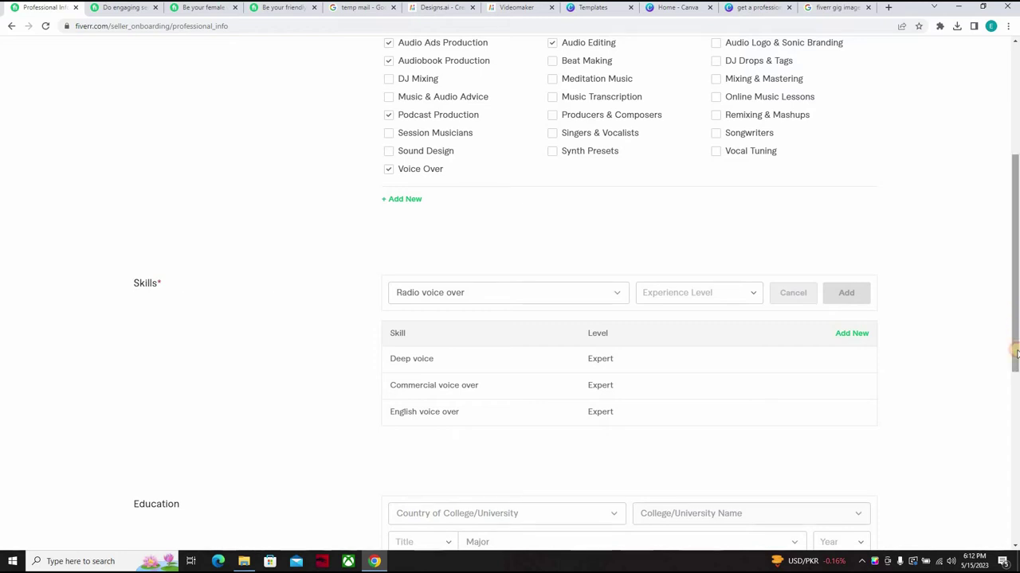
# Step: Set the education country to Nigeria and the college to 'RIvers State Polytechnic'
pyautogui.moveTo(1014, 368); pyautogui.dragTo(1008, 426)
pyautogui.scroll(-2, 535, 360)
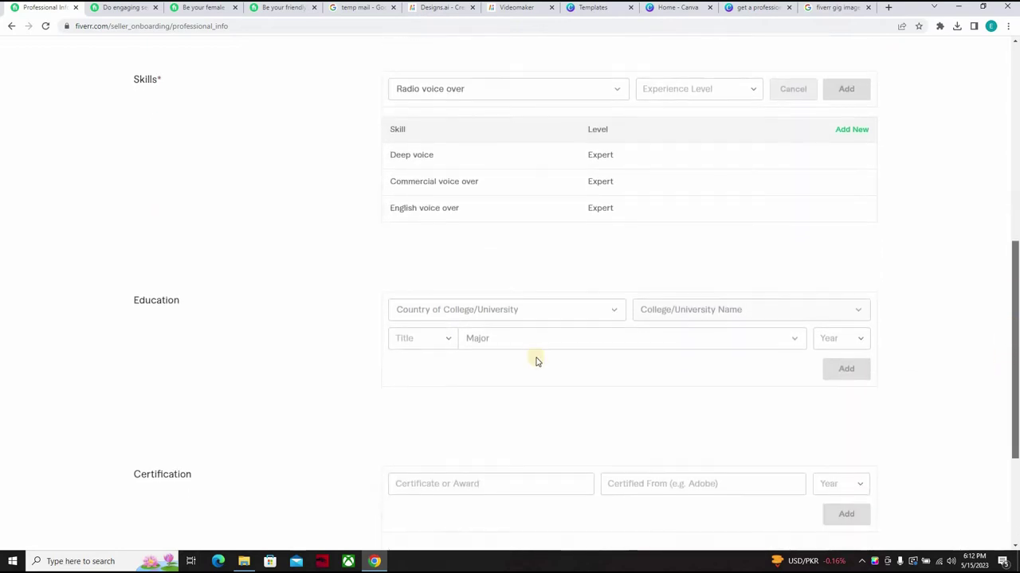
pyautogui.click(612, 266)
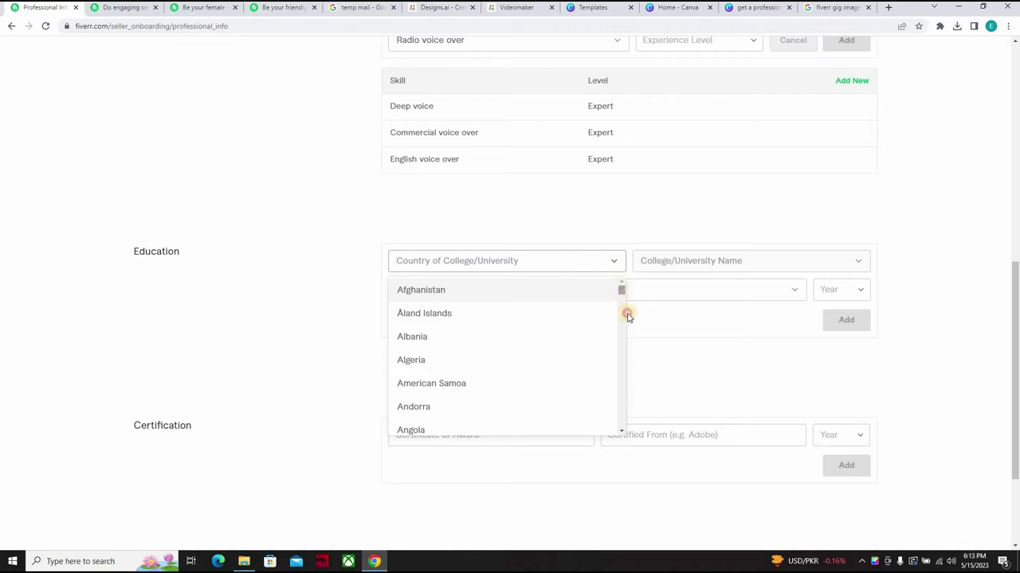
pyautogui.click(628, 354)
pyautogui.moveTo(627, 364); pyautogui.dragTo(625, 383)
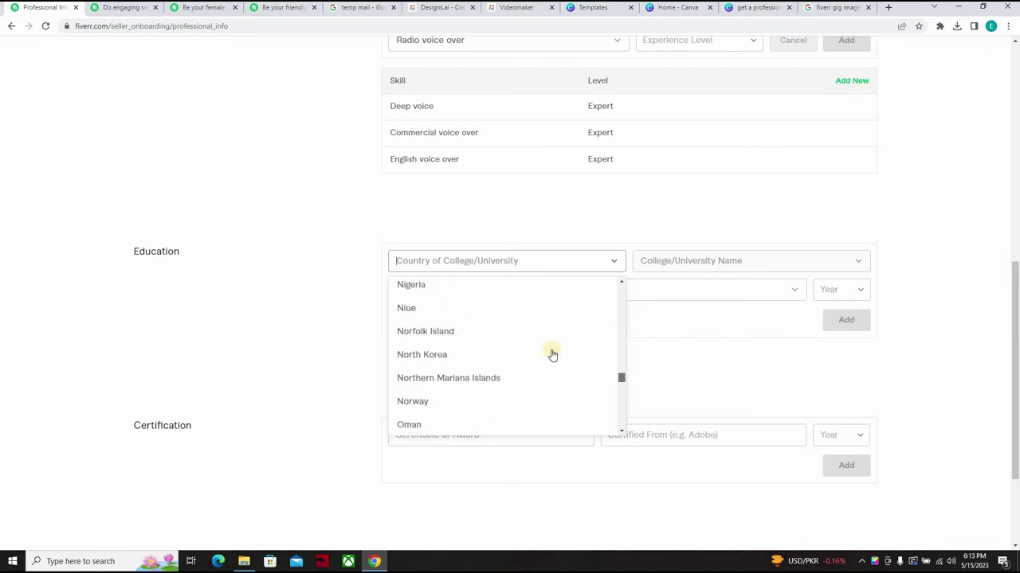
pyautogui.click(461, 292)
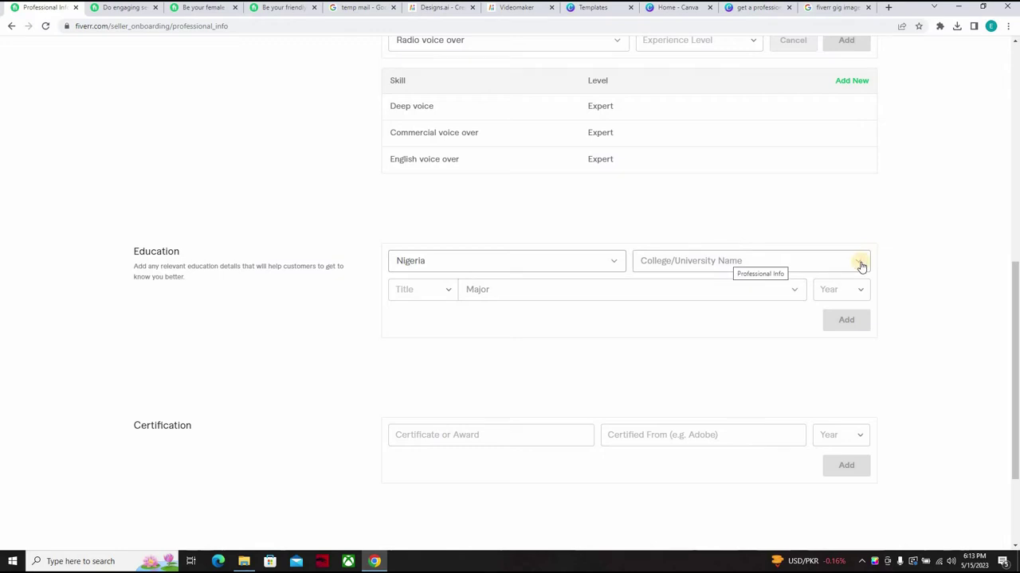
pyautogui.click(795, 271)
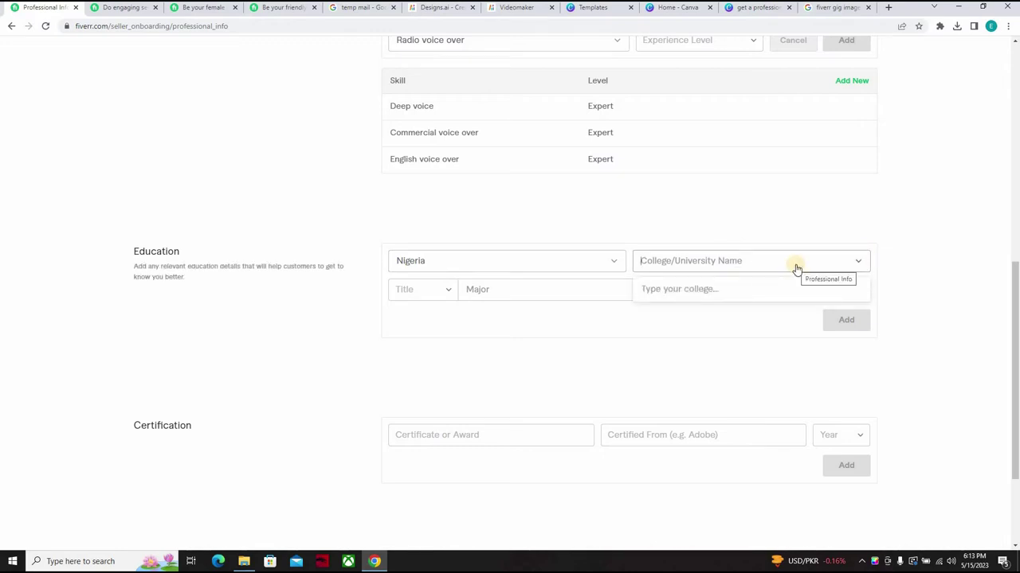
pyautogui.write('R')
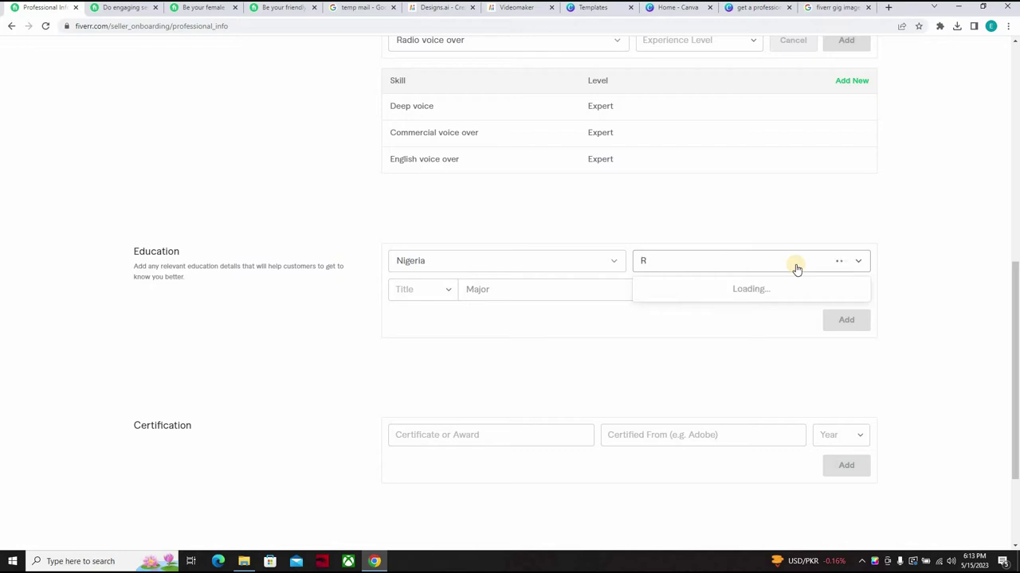
pyautogui.write('Ivers ')
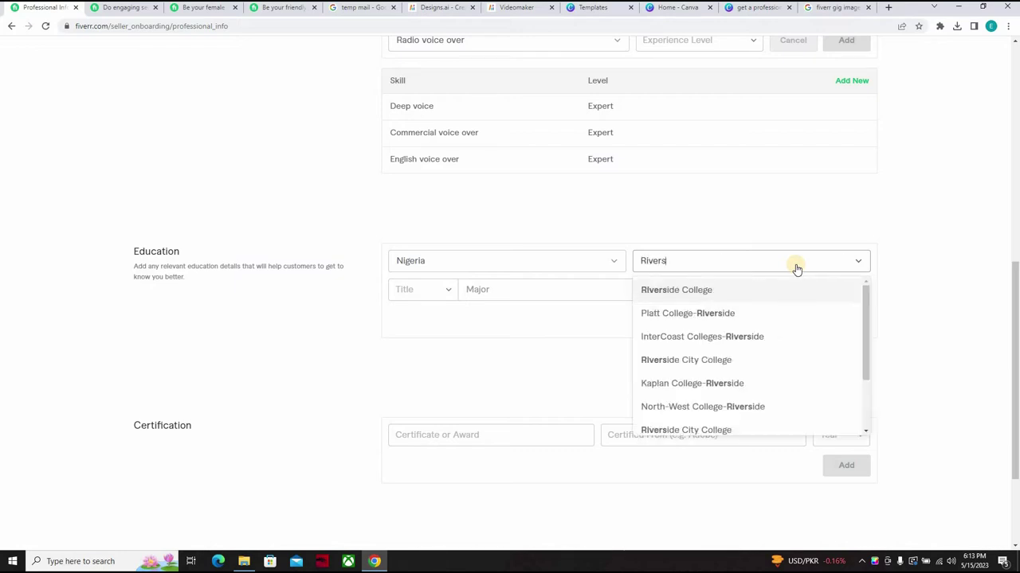
pyautogui.write('State ')
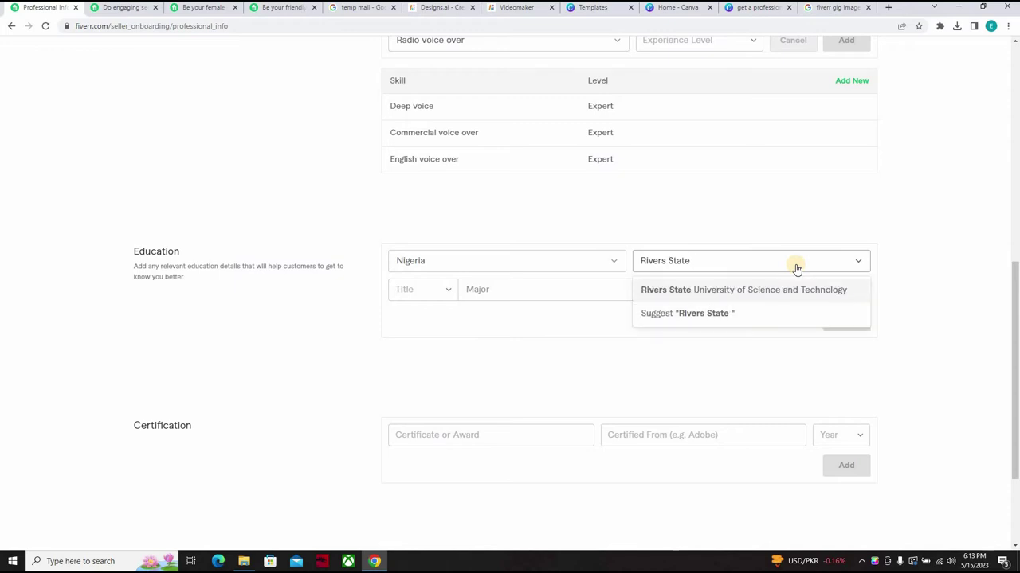
pyautogui.write('Polyte')
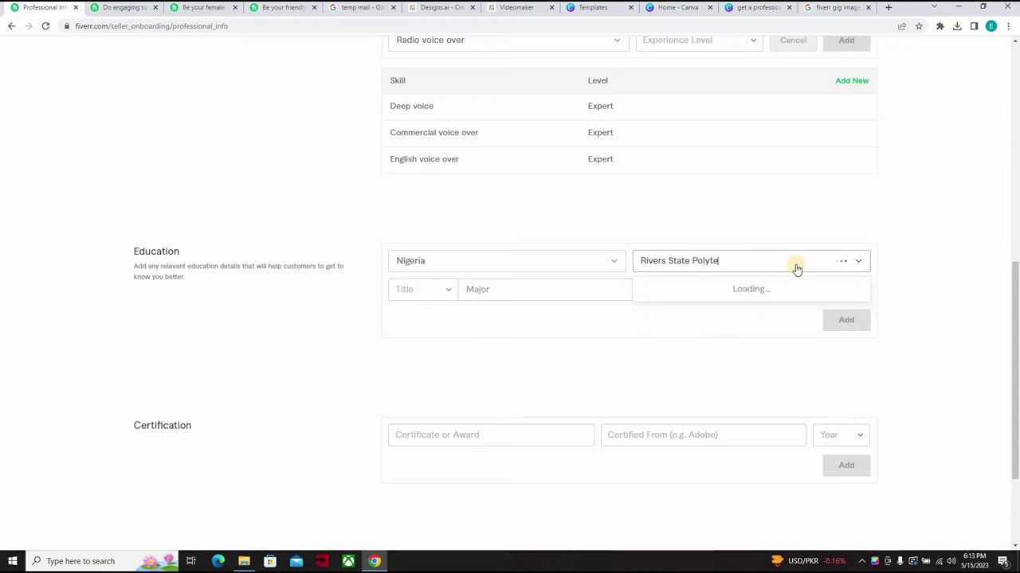
pyautogui.write('chnic')
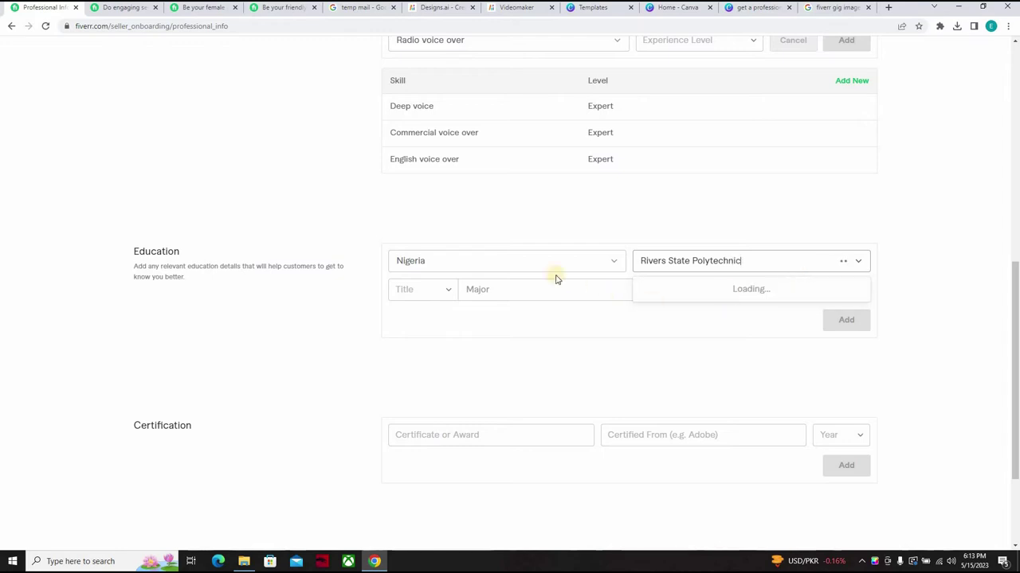
# Step: Choose Other as the education degree title
pyautogui.click(443, 290)
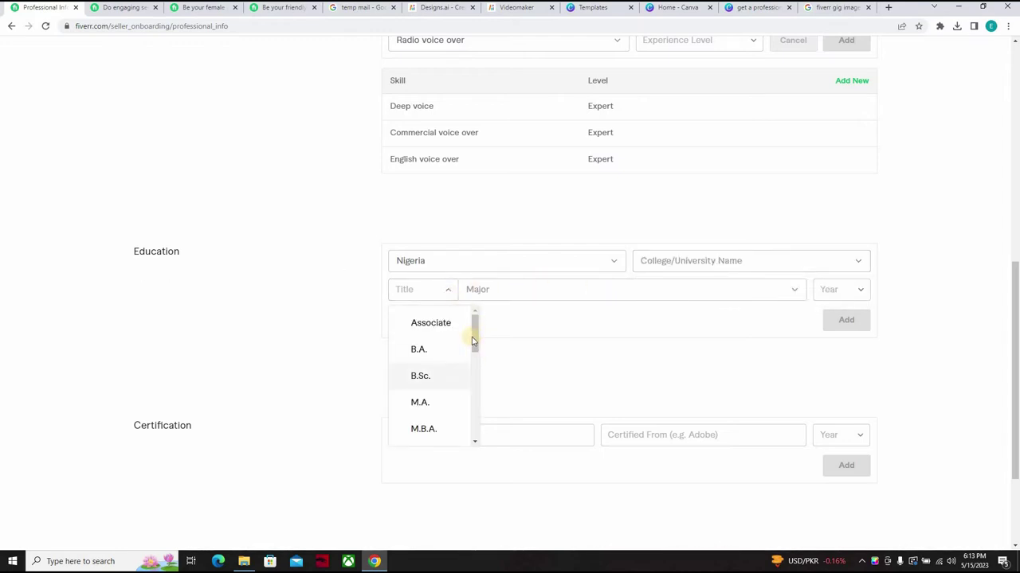
pyautogui.moveTo(475, 351)
pyautogui.mouseDown()
pyautogui.moveTo(482, 419)
pyautogui.moveTo(470, 352)
pyautogui.mouseUp()
pyautogui.scroll(-3, 478, 430)
pyautogui.scroll(5, 469, 352)
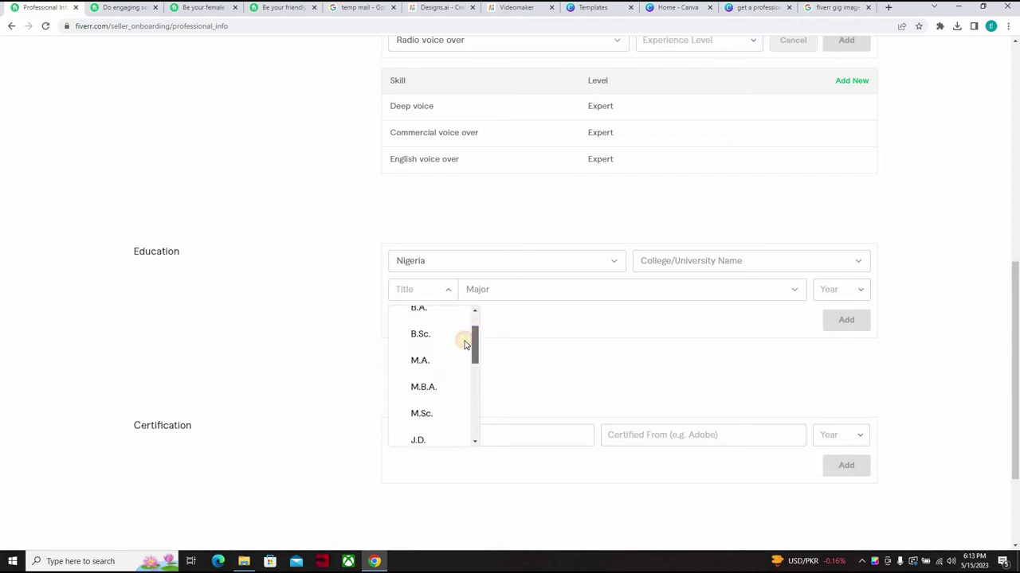
pyautogui.scroll(-5, 475, 418)
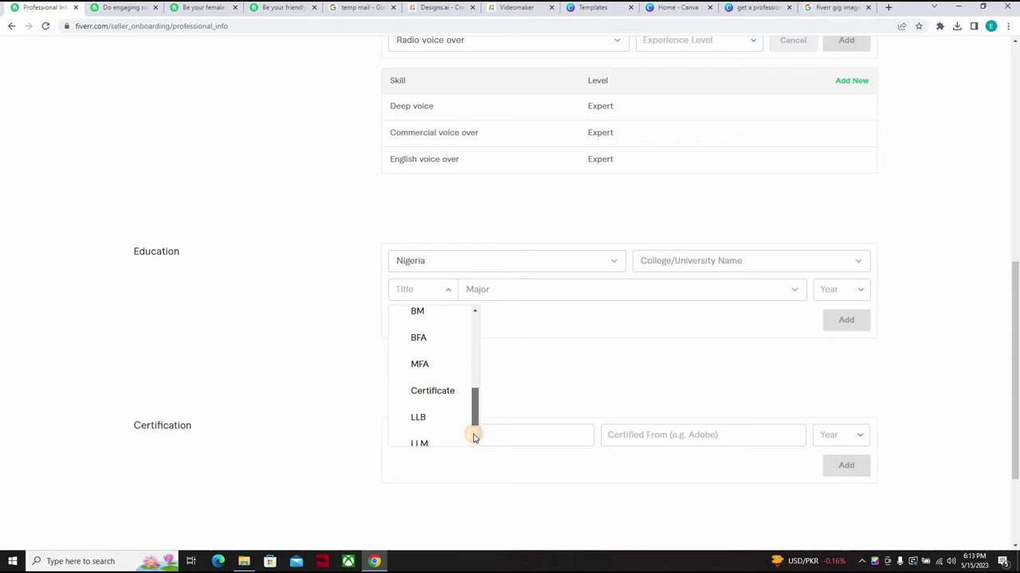
pyautogui.click(423, 428)
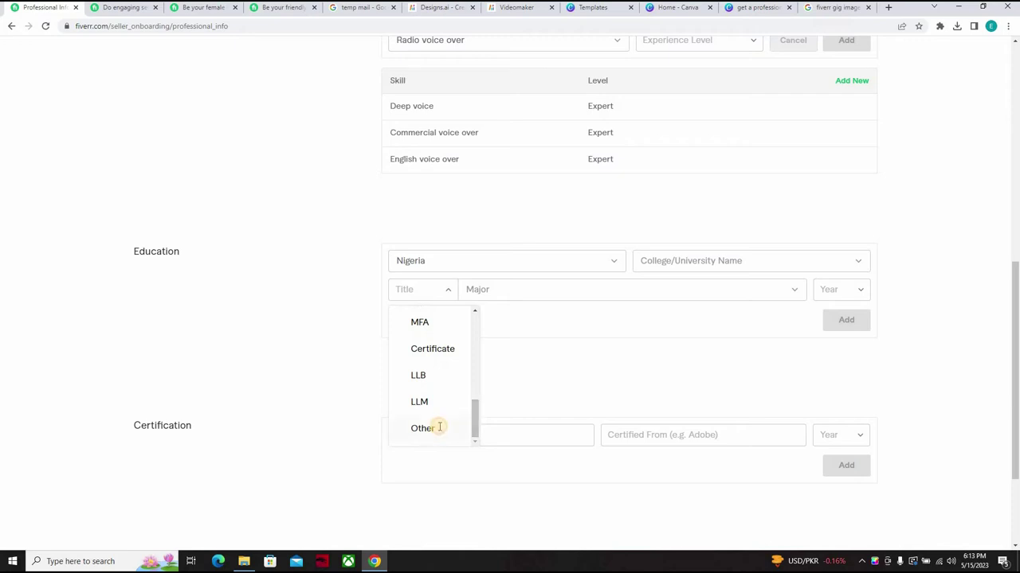
# Step: Set the major to mechanicalengineering and the graduation year to 2016
pyautogui.click(545, 293)
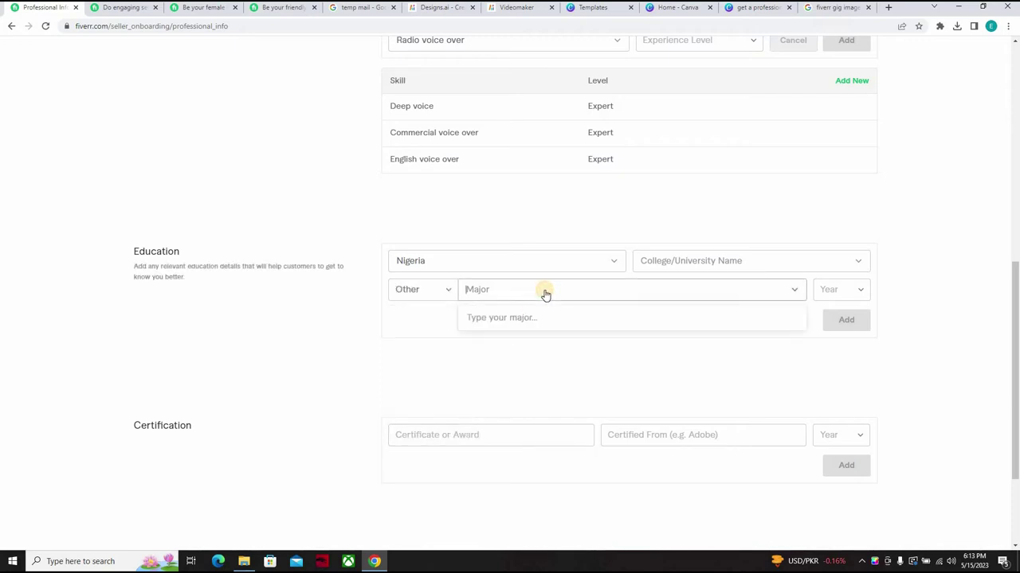
pyautogui.write('mecha')
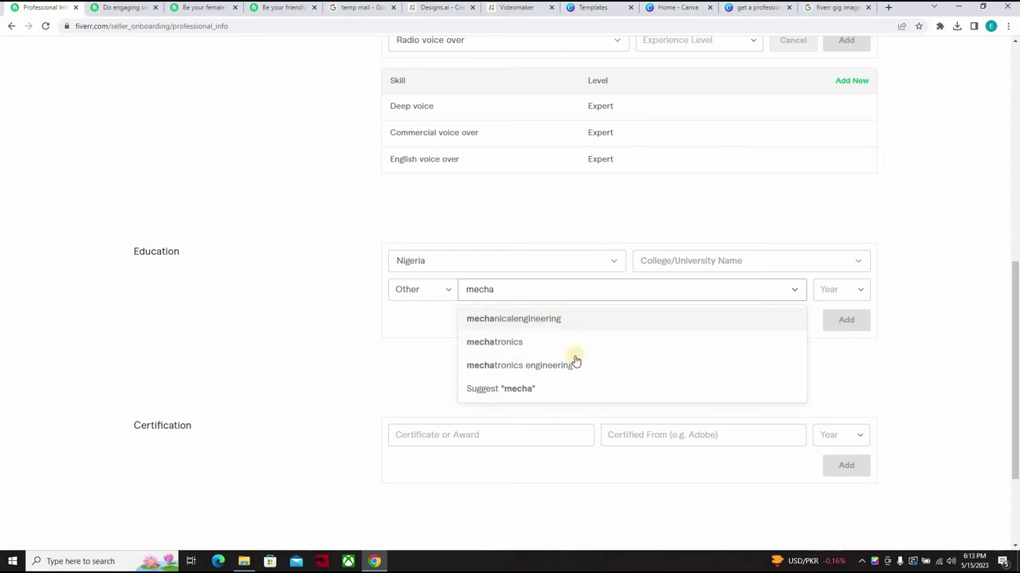
pyautogui.click(576, 319)
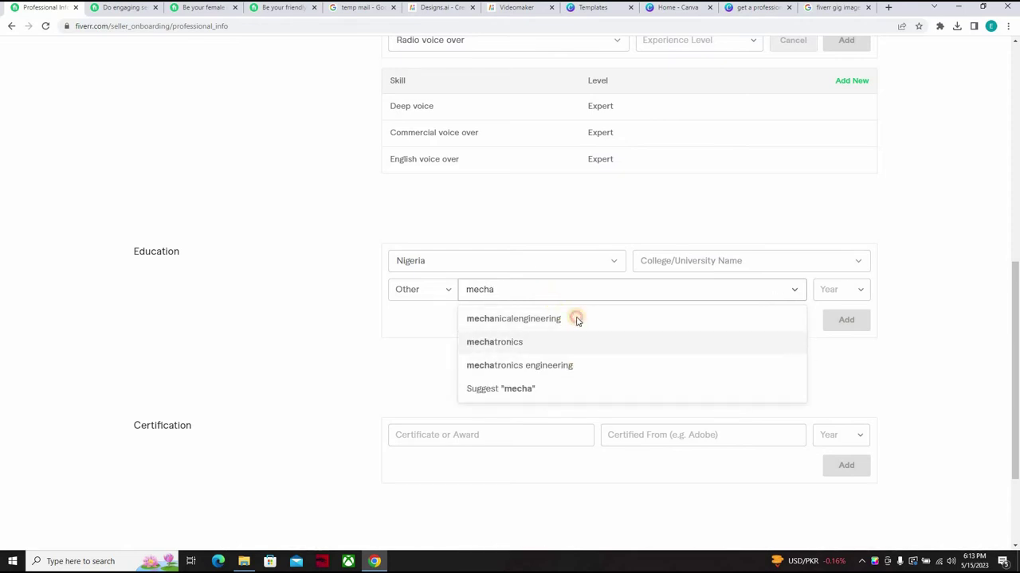
pyautogui.click(514, 291)
pyautogui.click(514, 292)
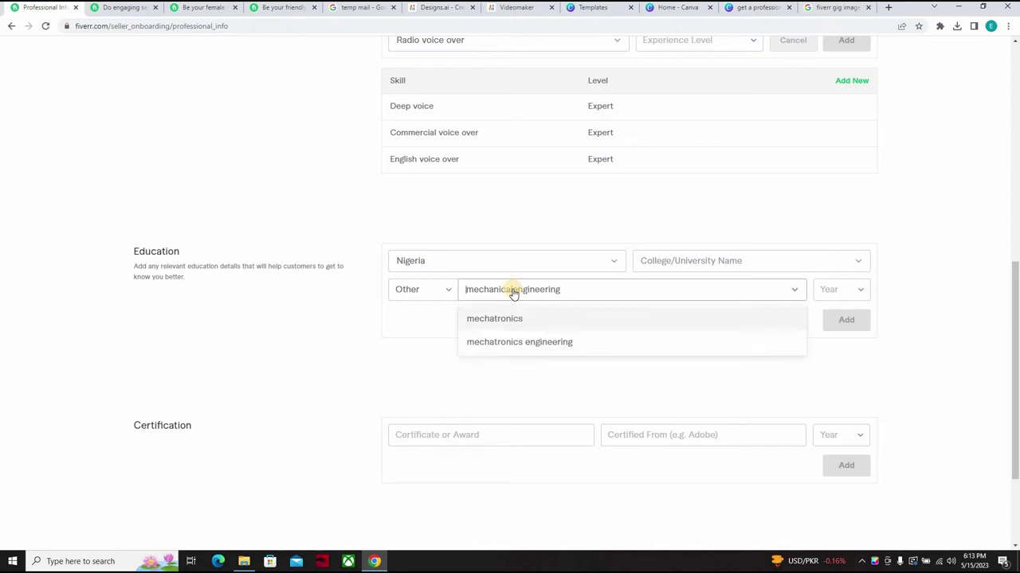
pyautogui.click(851, 290)
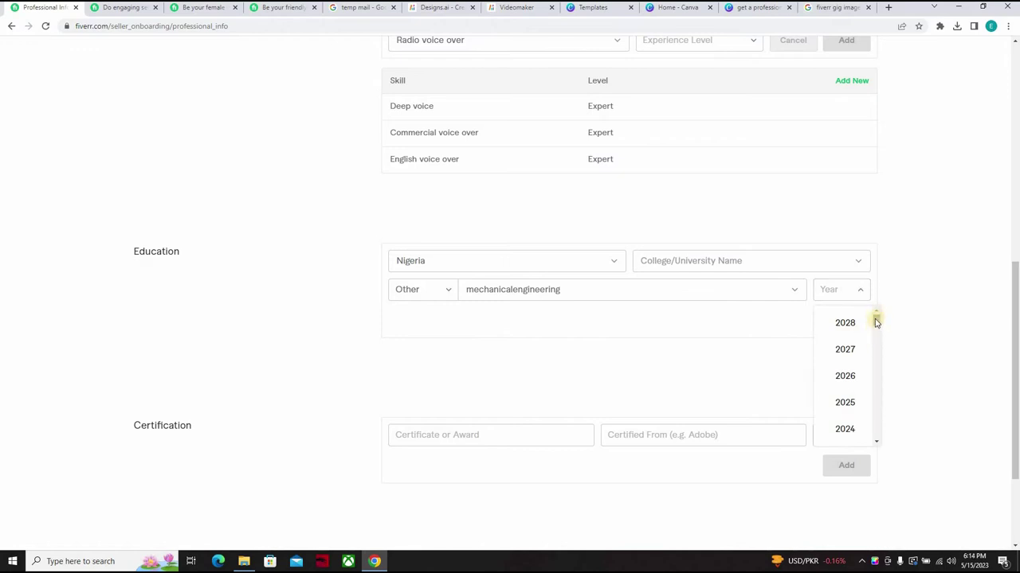
pyautogui.moveTo(875, 322); pyautogui.dragTo(874, 348)
pyautogui.scroll(1, 849, 326)
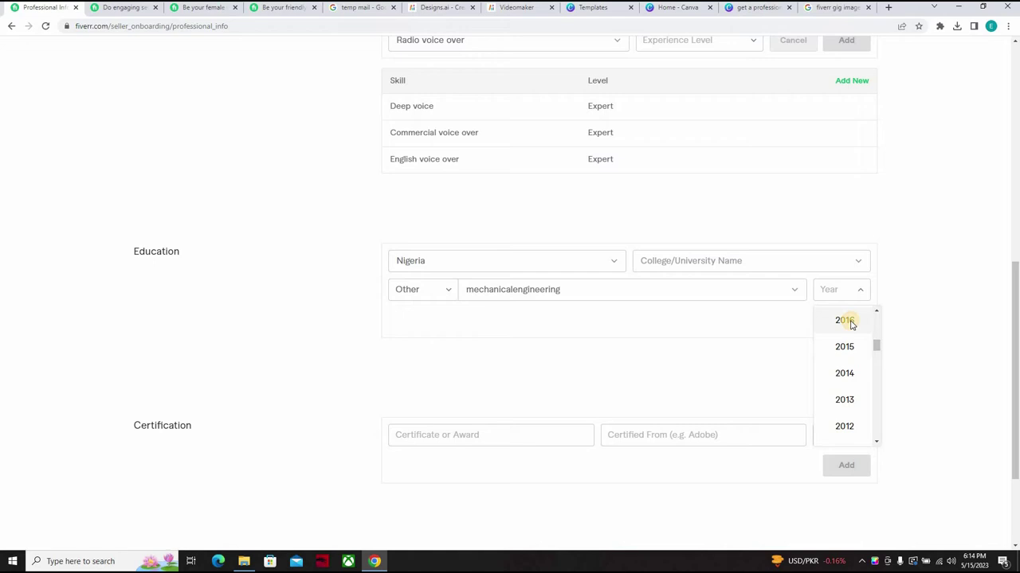
pyautogui.click(849, 322)
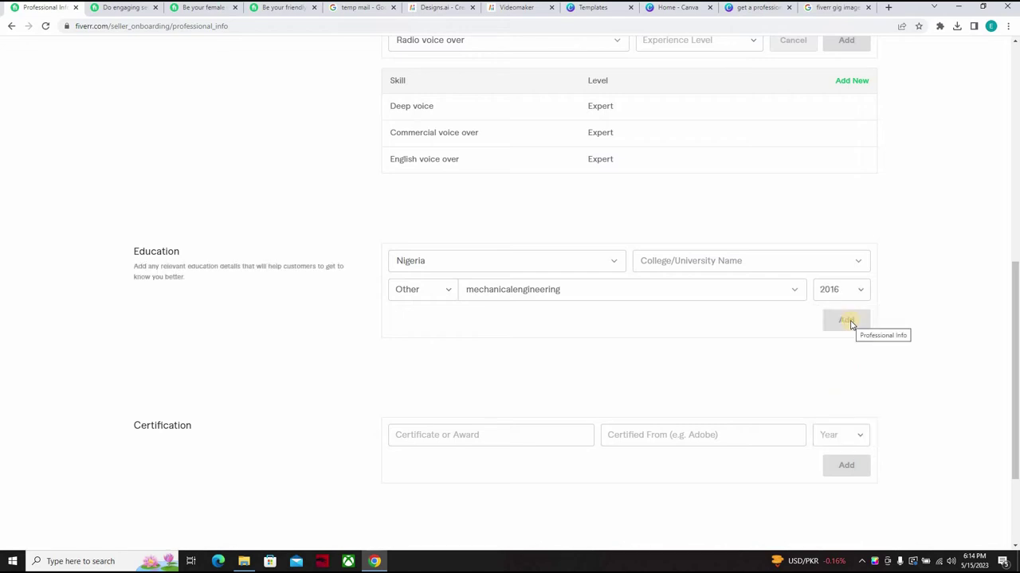
# Step: Enter a Commendation Award certified by Media House, dated 2022, in Certification
pyautogui.click(513, 435)
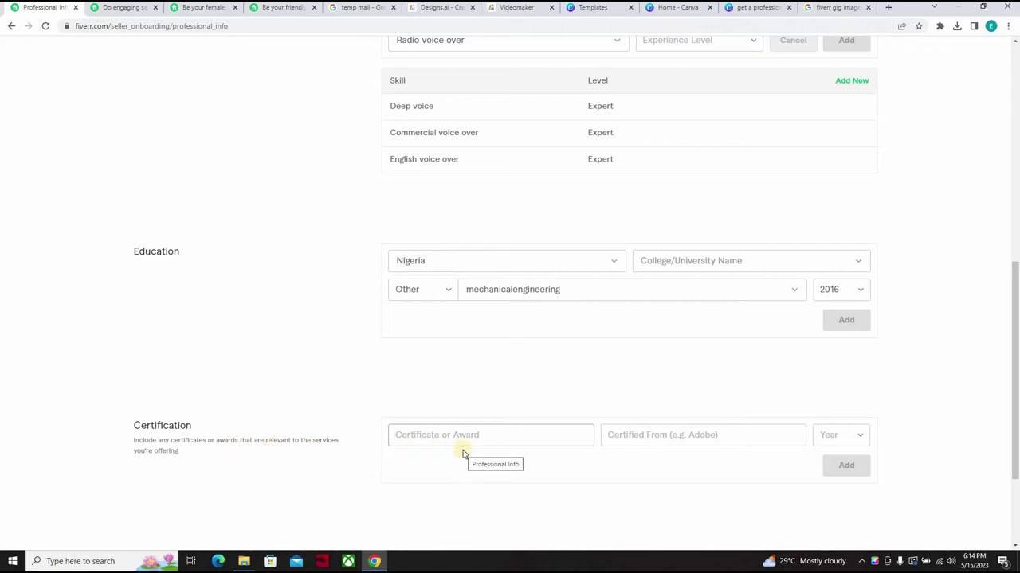
pyautogui.click(534, 442)
pyautogui.write('Comme')
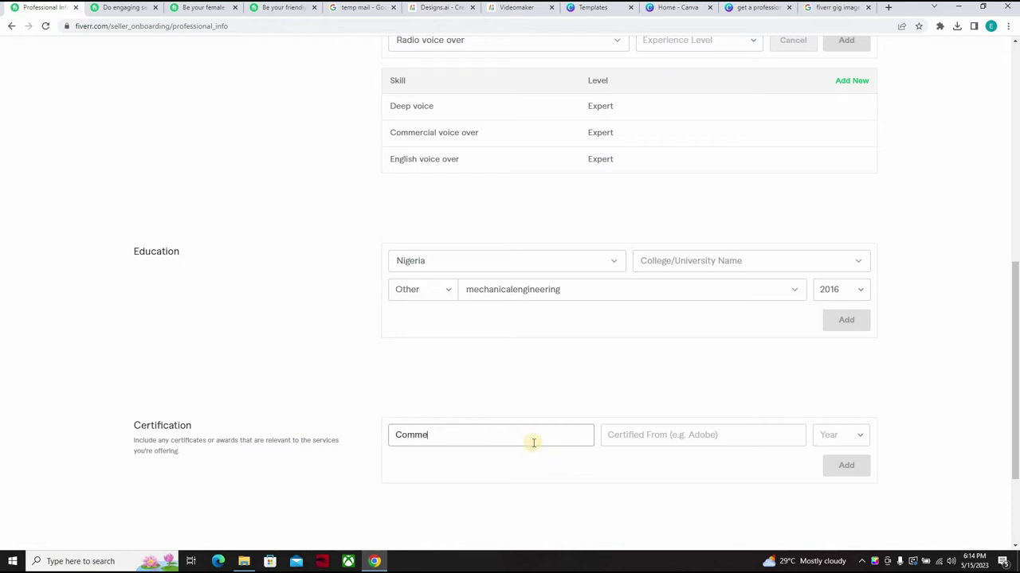
pyautogui.write('ndation Award')
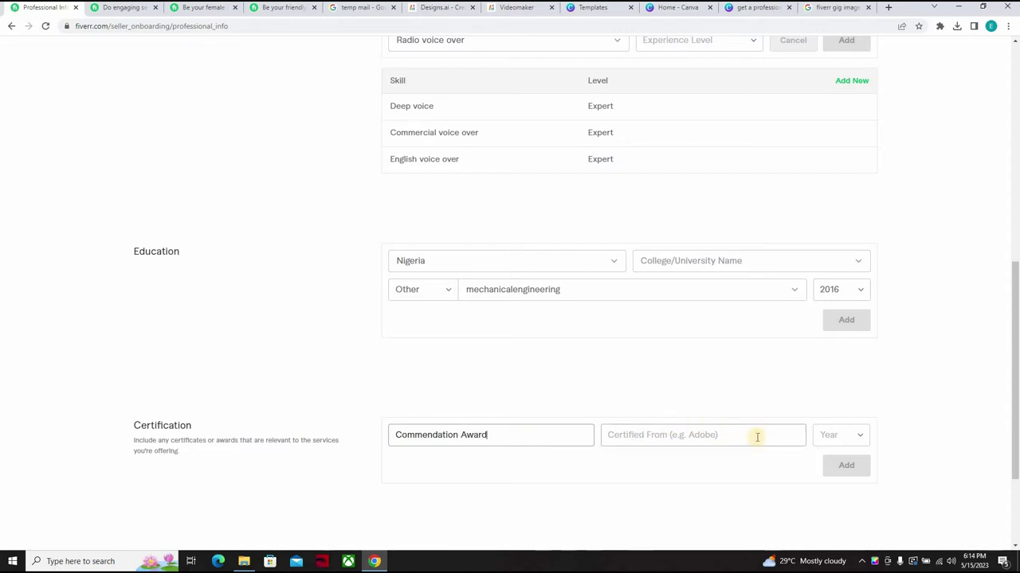
pyautogui.click(758, 437)
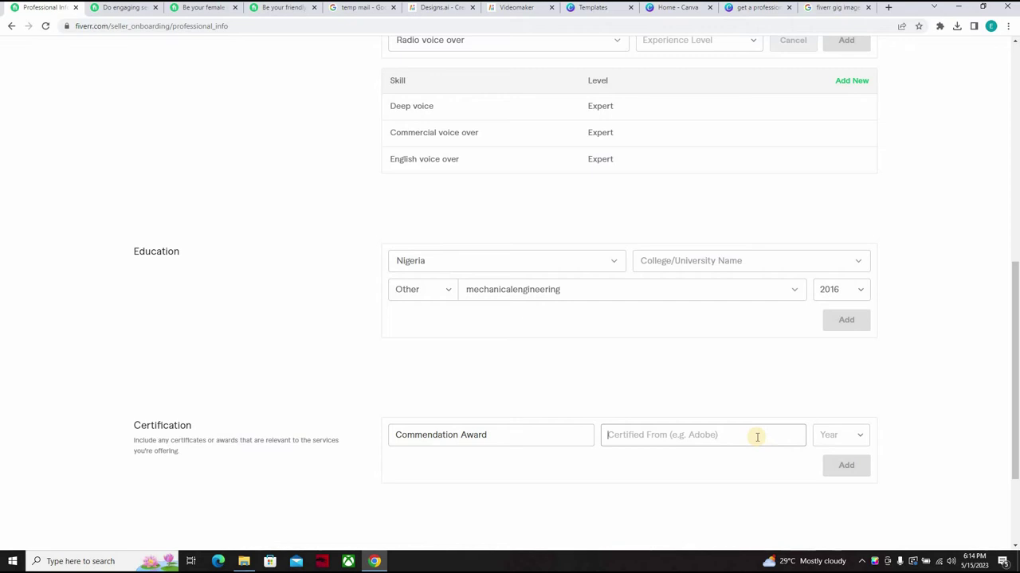
pyautogui.write('Media')
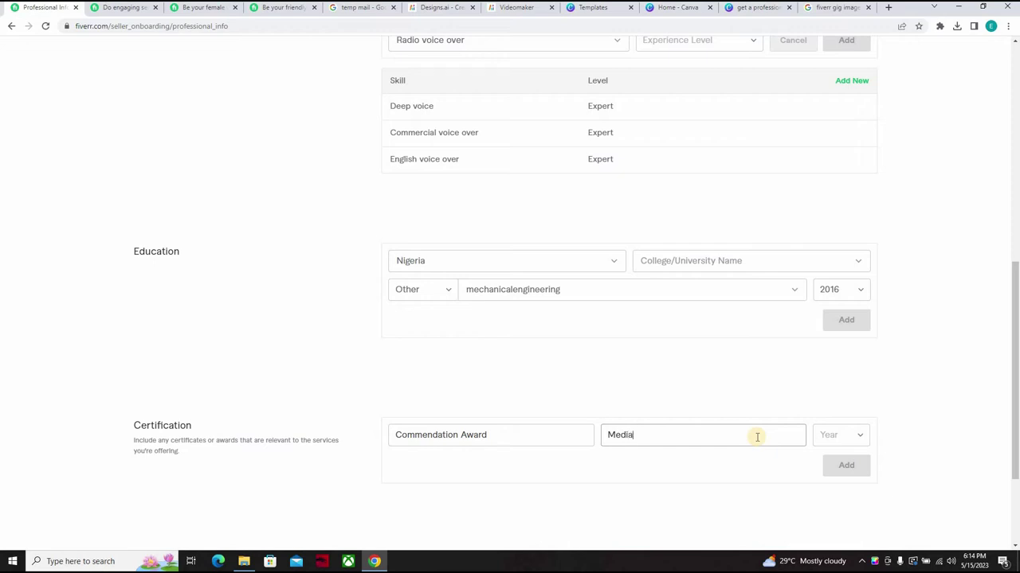
pyautogui.write(' House')
pyautogui.click(860, 437)
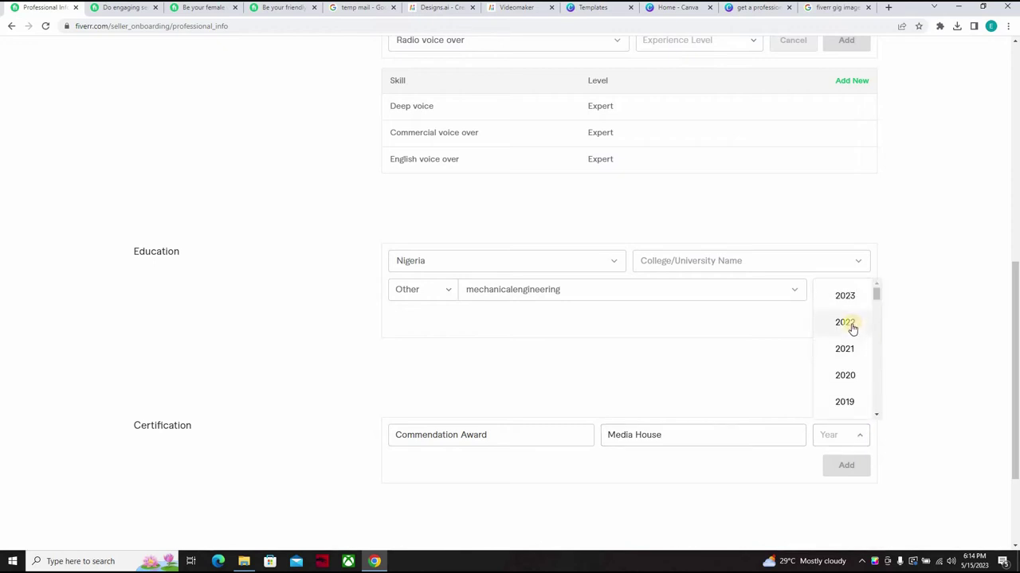
pyautogui.click(851, 326)
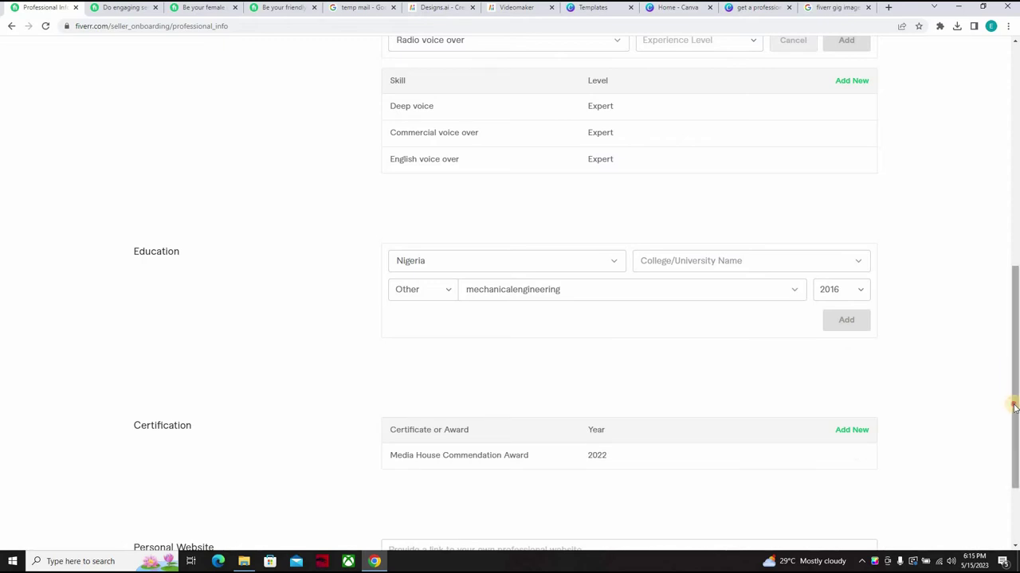
# Step: Continue from the bottom of Professional Info to the Linked Accounts step
pyautogui.scroll(-2, 1015, 478)
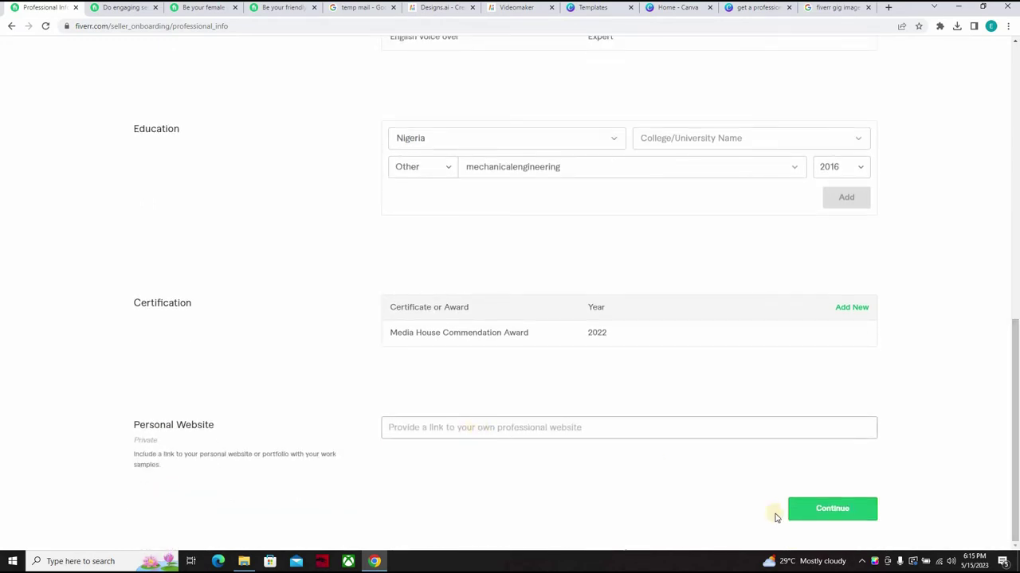
pyautogui.click(836, 510)
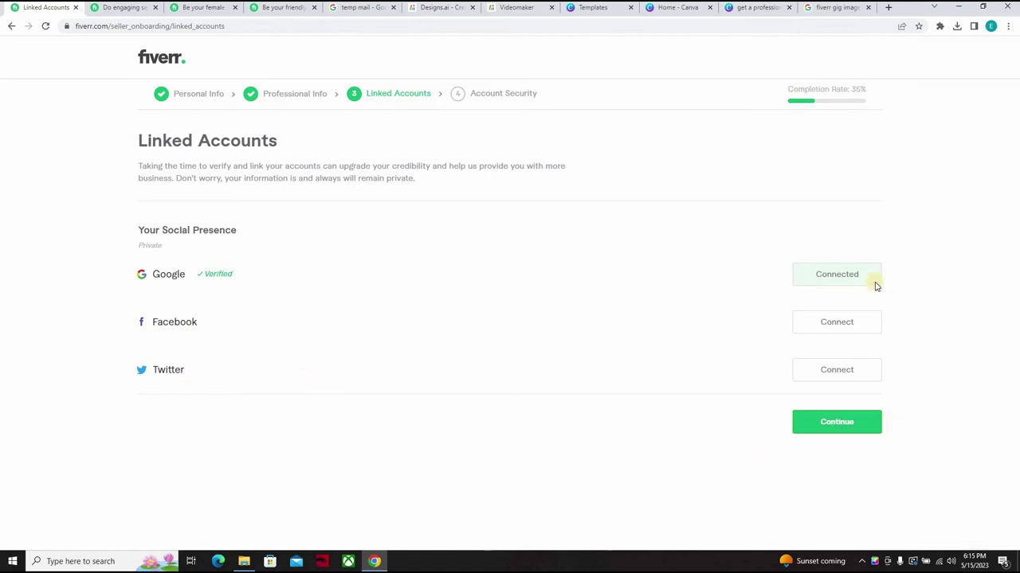
# Step: Continue past Linked Accounts, enter the phone number and request an SMS verification code
pyautogui.click(858, 416)
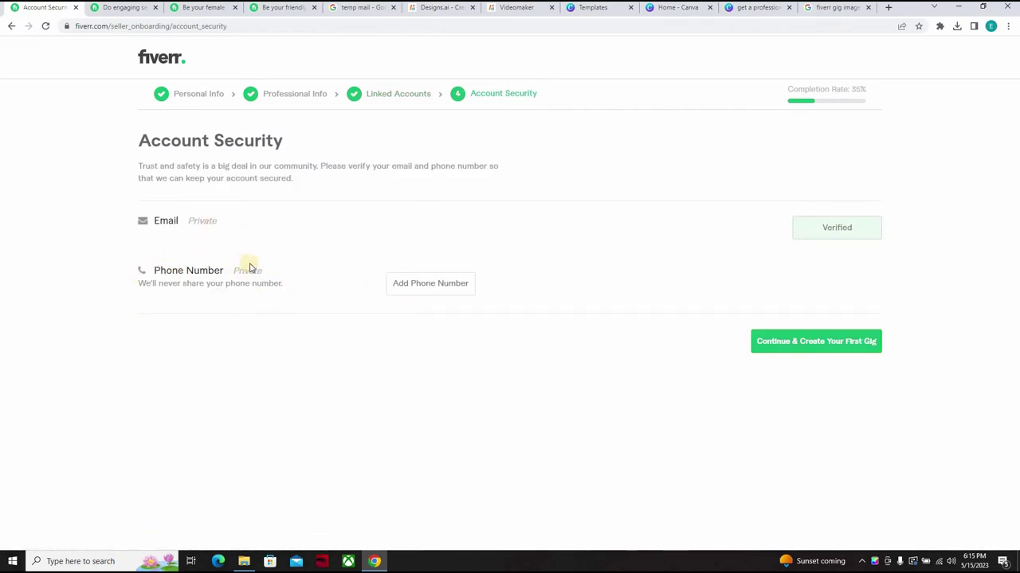
pyautogui.click(407, 284)
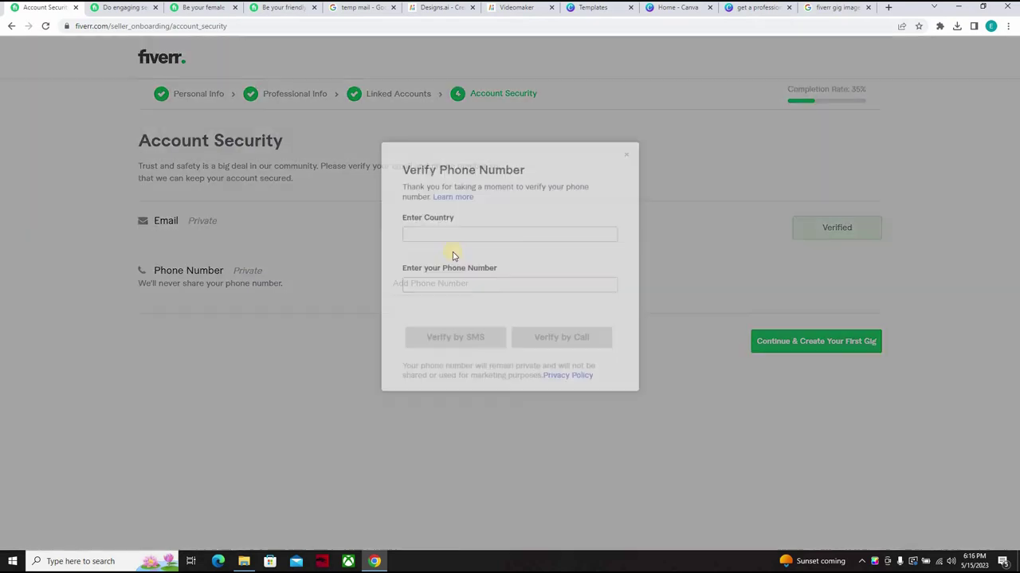
pyautogui.click(438, 286)
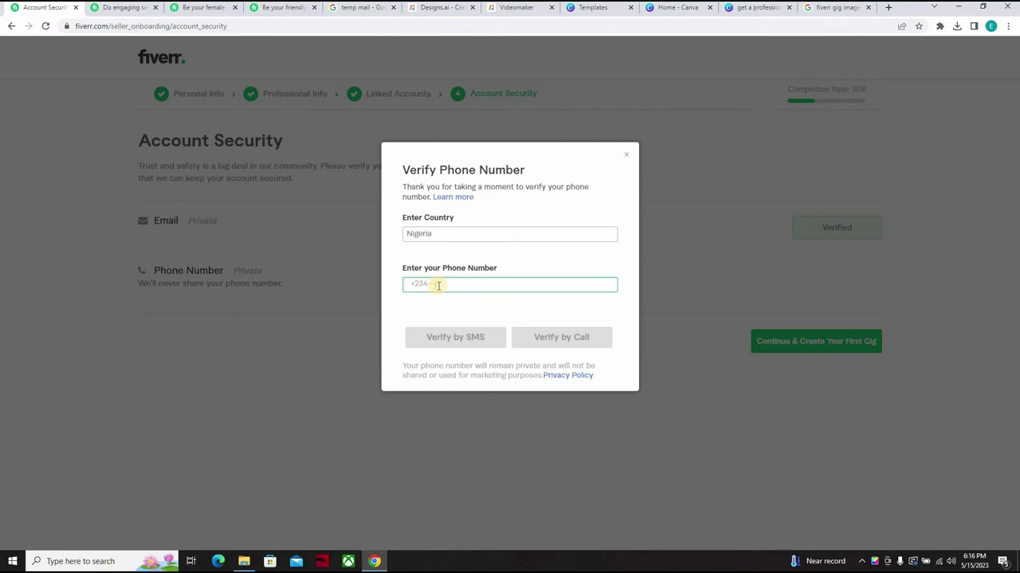
pyautogui.press('BackSpace')
pyautogui.press('BackSpace')
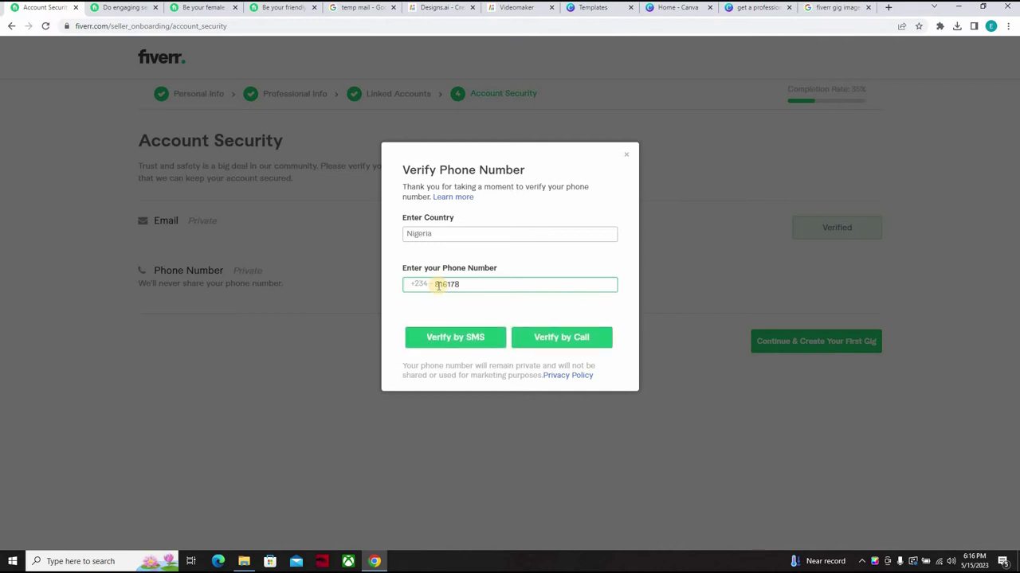
pyautogui.press('BackSpace')
pyautogui.click(453, 341)
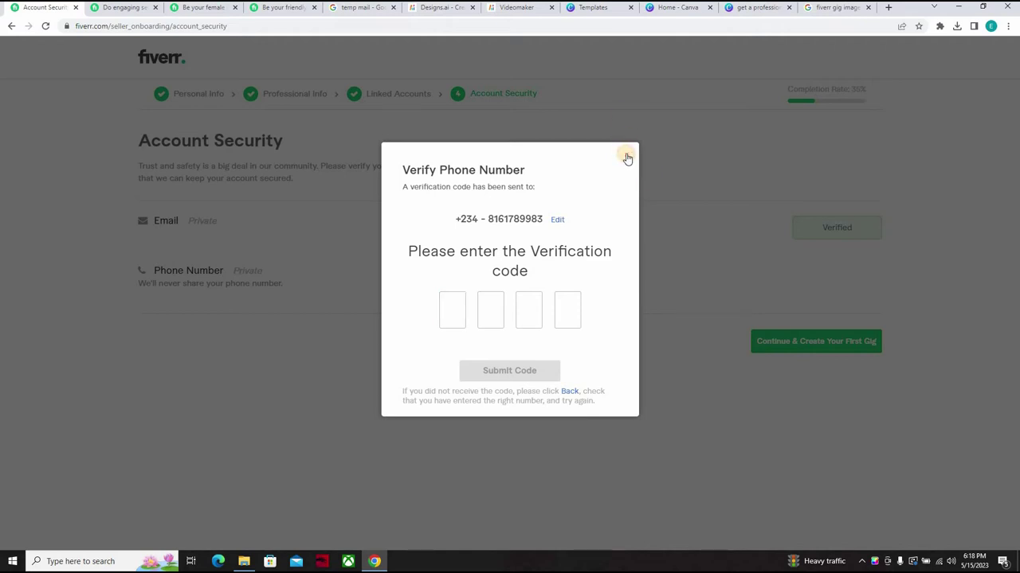
pyautogui.click(625, 156)
# Step: Re-enter the Nigerian phone number without its leading zero and request verification by phone call
pyautogui.click(440, 288)
pyautogui.press('Down')
pyautogui.press('Return')
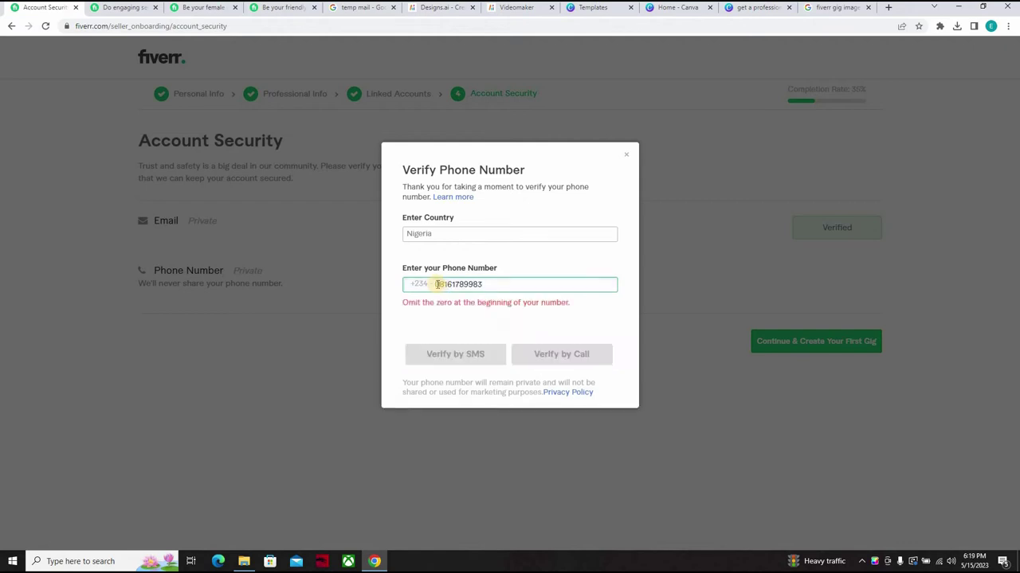
pyautogui.click(453, 337)
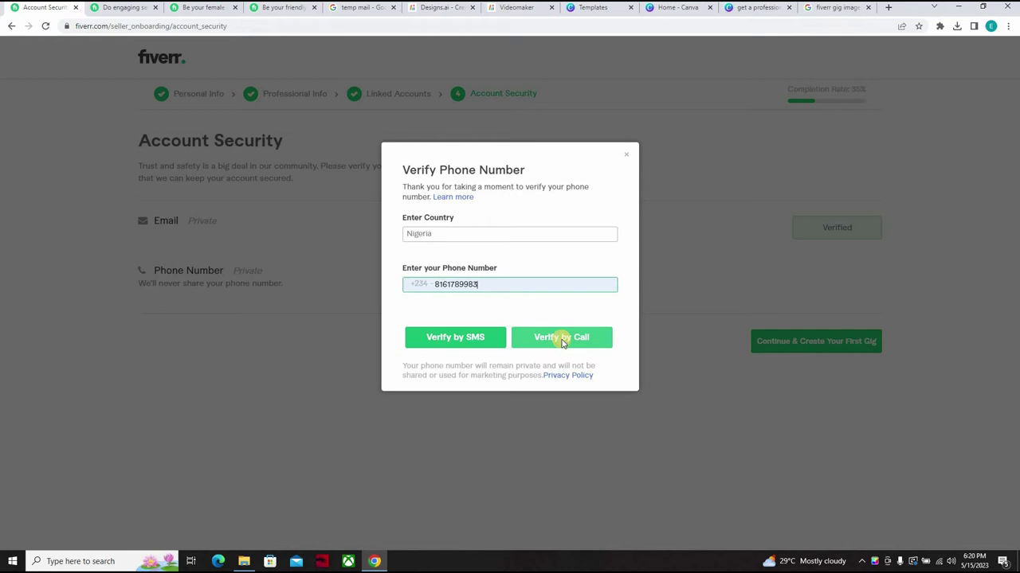
pyautogui.click(563, 337)
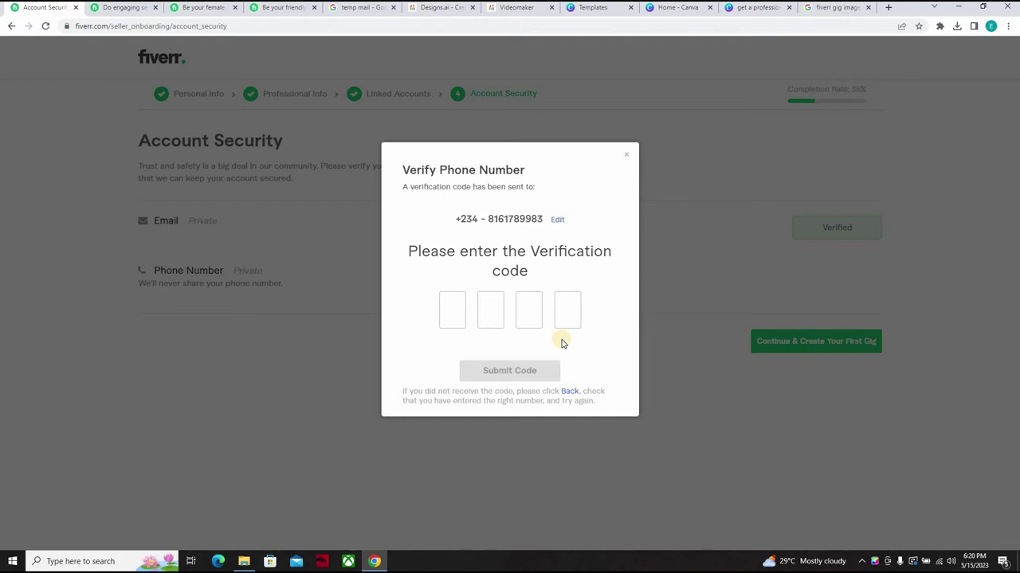
# Step: Enter the received four-digit code, submit it, and acknowledge the verification success message
pyautogui.click(457, 311)
pyautogui.click(457, 311)
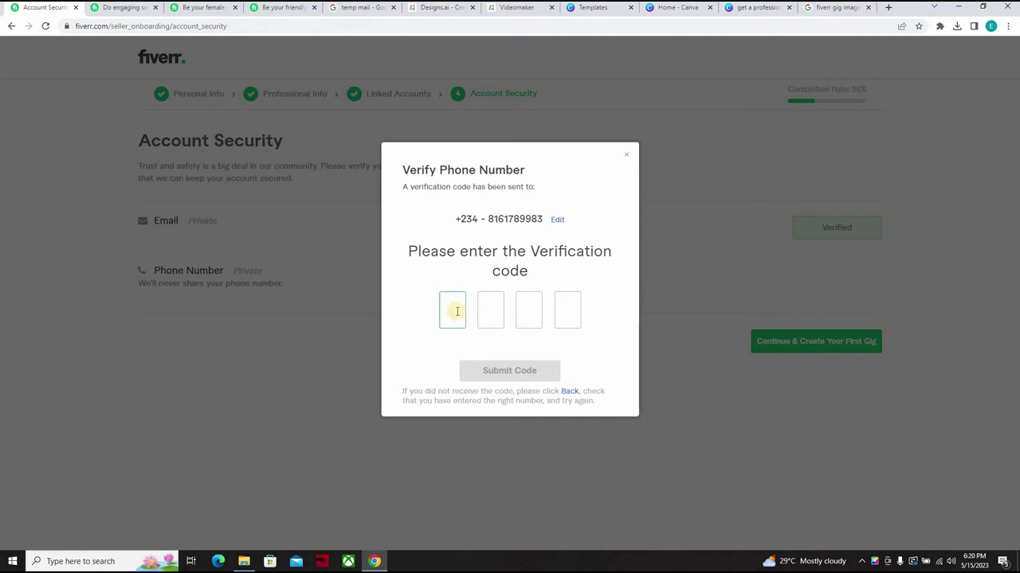
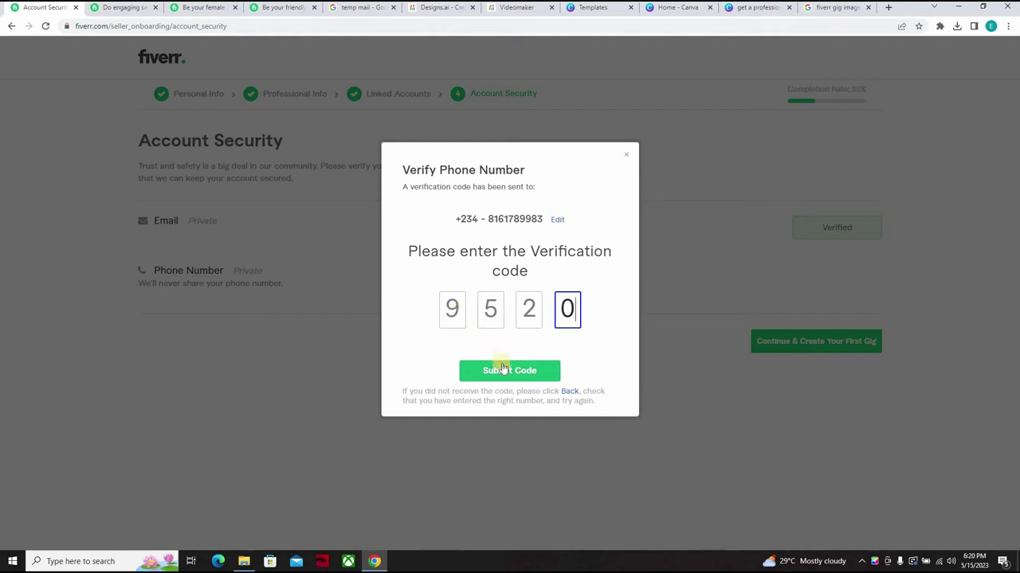
pyautogui.click(505, 371)
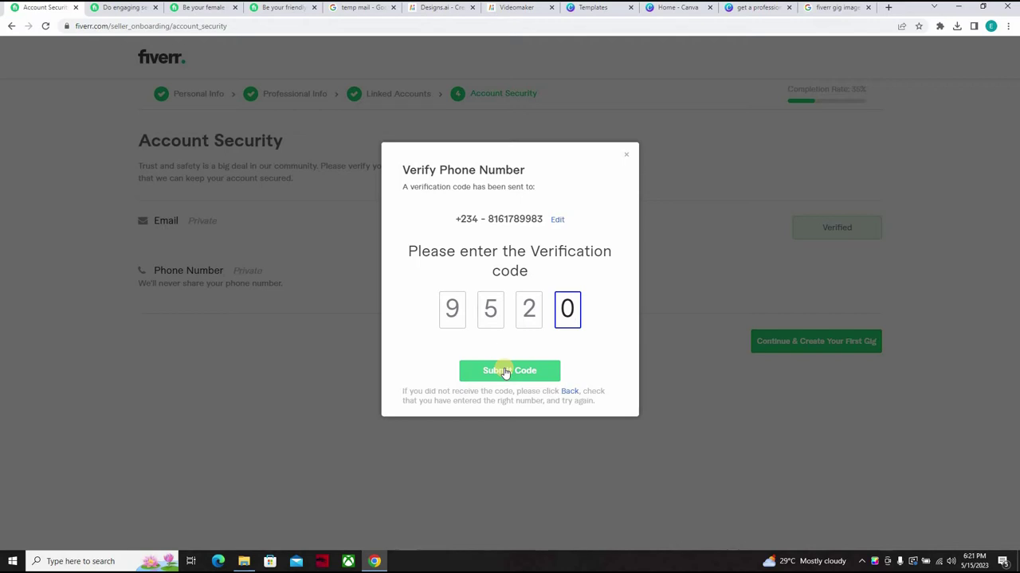
pyautogui.click(505, 371)
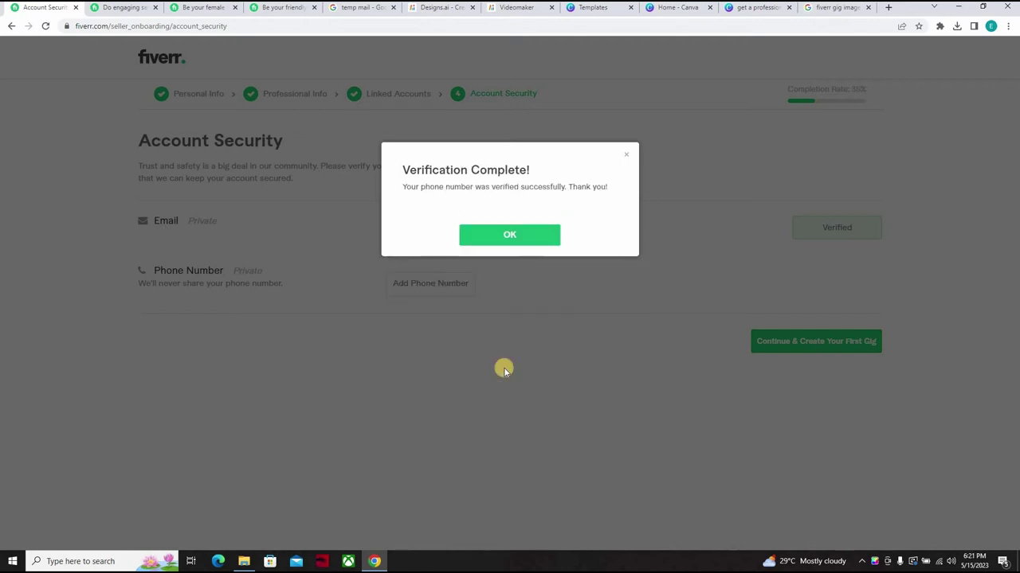
pyautogui.click(502, 243)
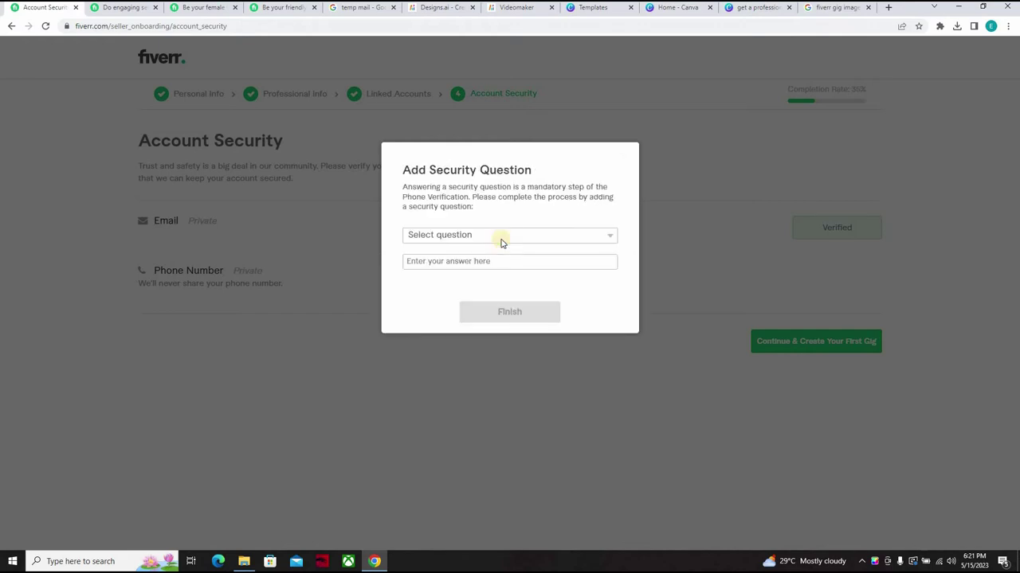
pyautogui.click(609, 236)
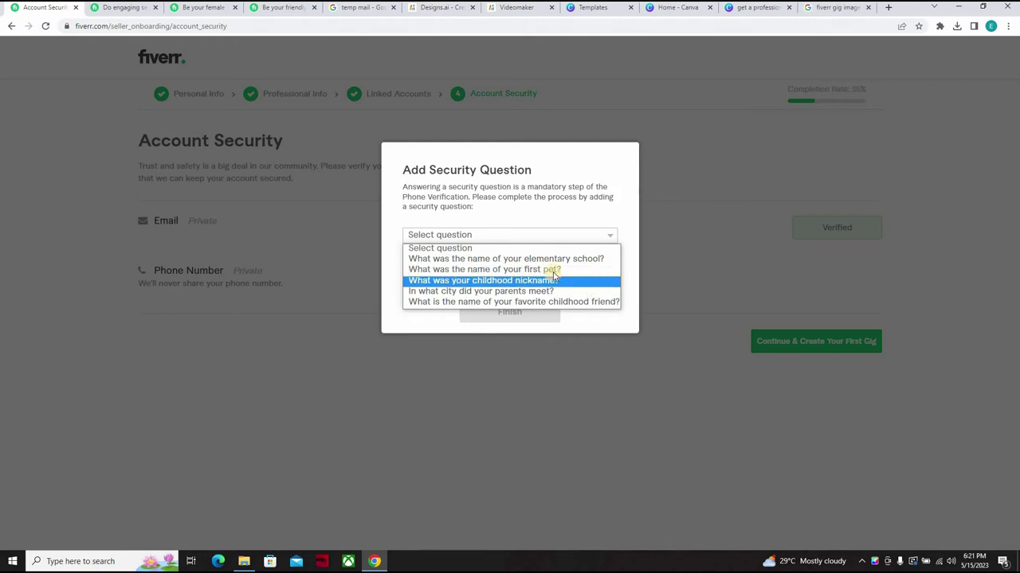
pyautogui.click(549, 279)
pyautogui.click(545, 261)
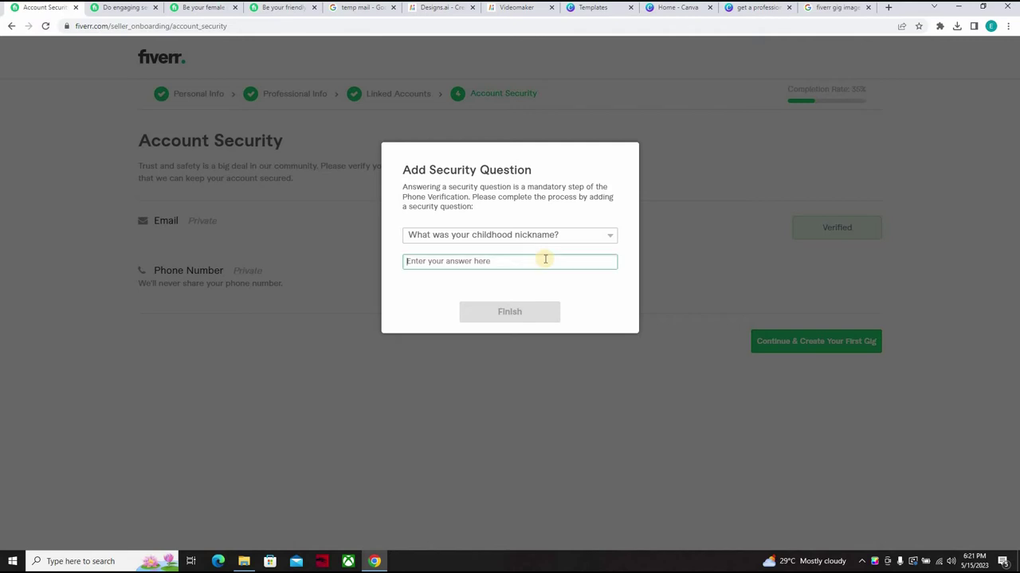
pyautogui.click(612, 238)
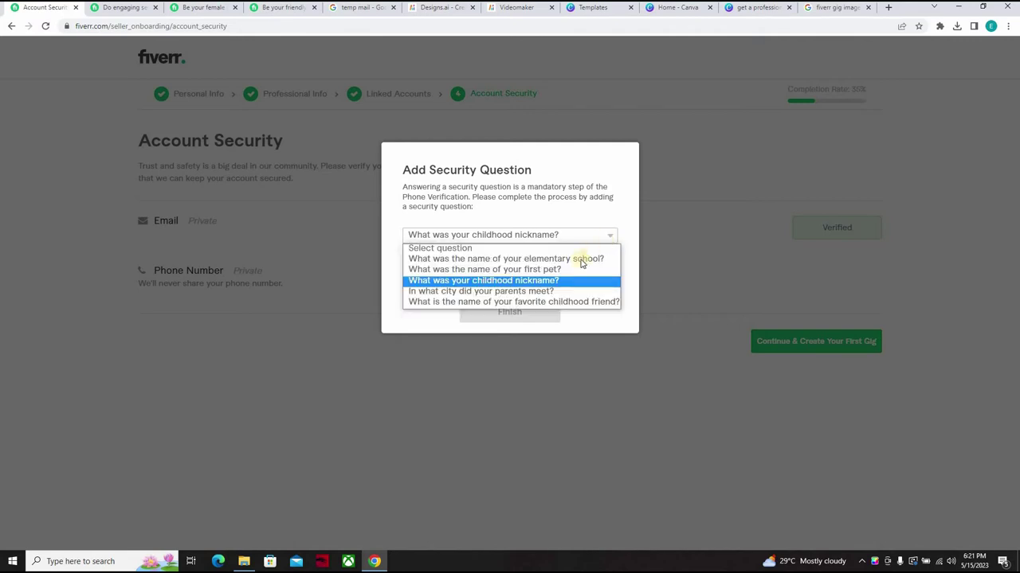
pyautogui.click(552, 293)
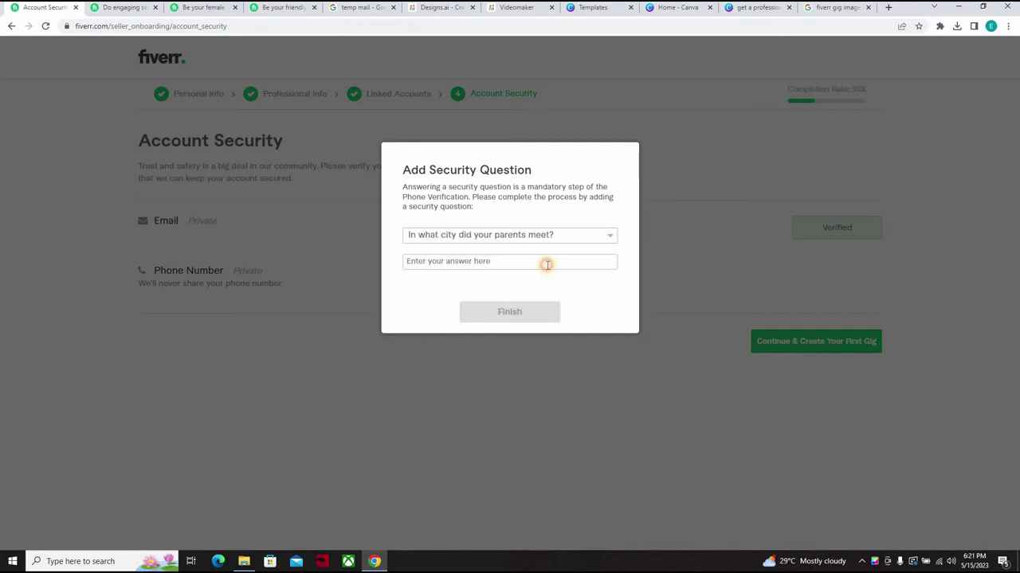
pyautogui.click(547, 264)
pyautogui.write('Lago')
pyautogui.write('s')
pyautogui.click(523, 311)
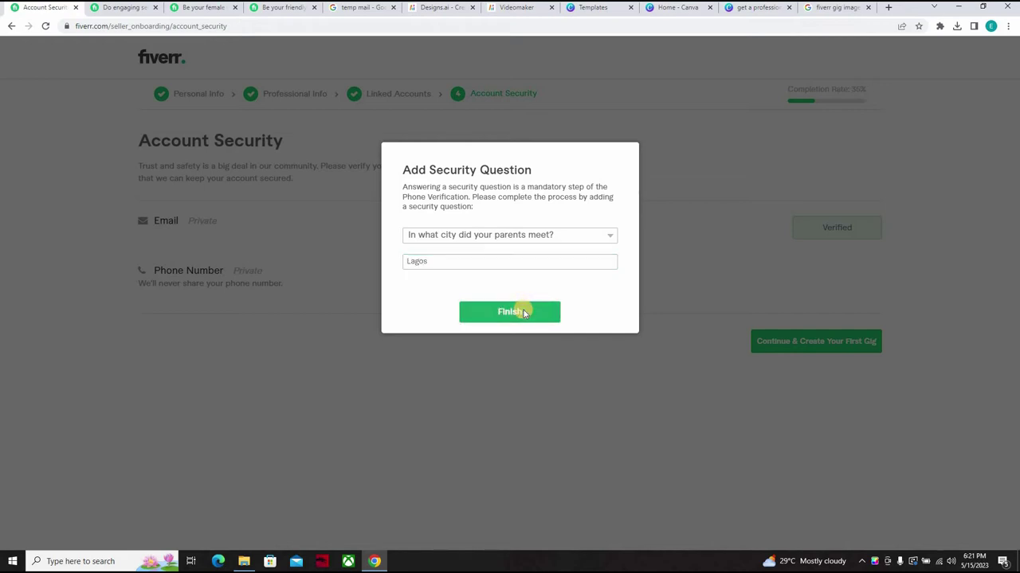
pyautogui.click(519, 239)
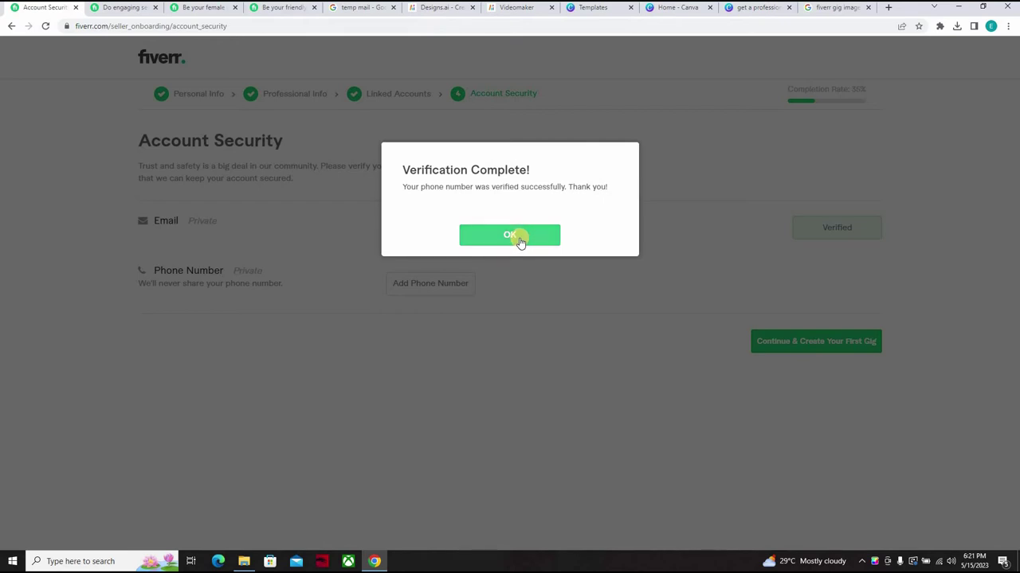
# Step: Close the confirmation, finish Account Security, and dismiss the 'seller profile is all set' message
pyautogui.click(518, 239)
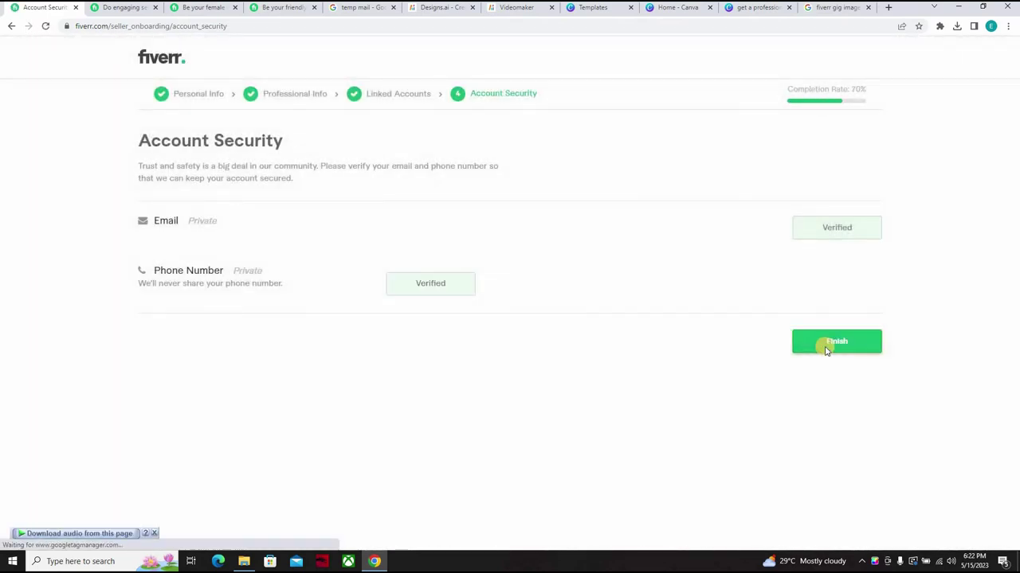
pyautogui.click(827, 345)
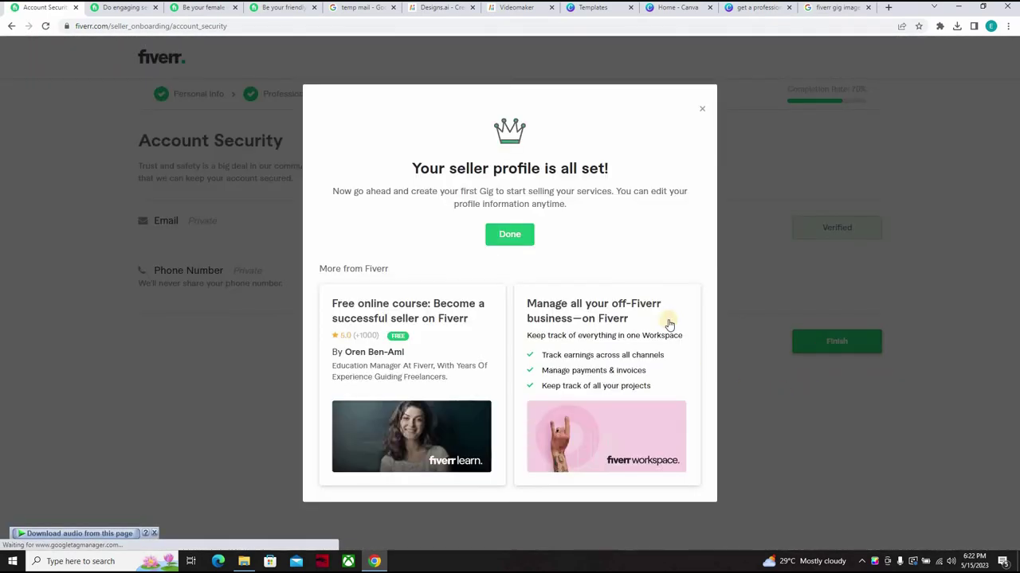
pyautogui.click(500, 239)
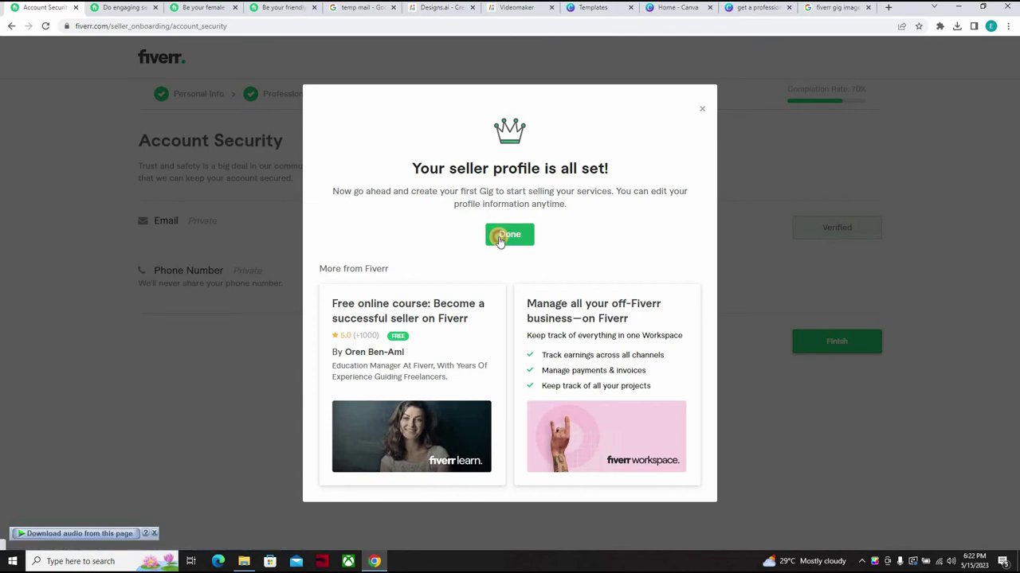
pyautogui.click(500, 239)
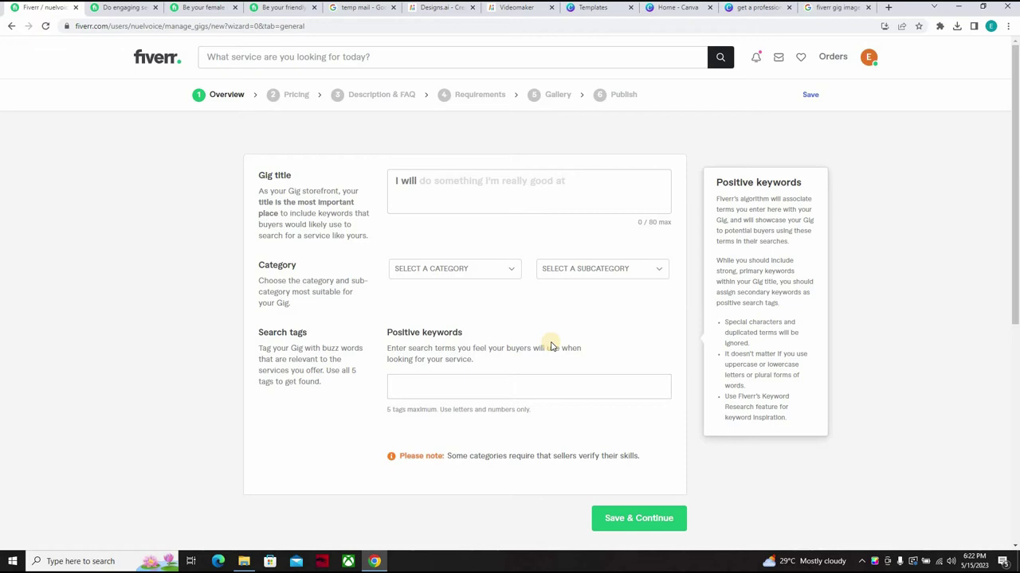
# Step: Title the gig 'I will create a professional voice over for your brand'
pyautogui.click(446, 181)
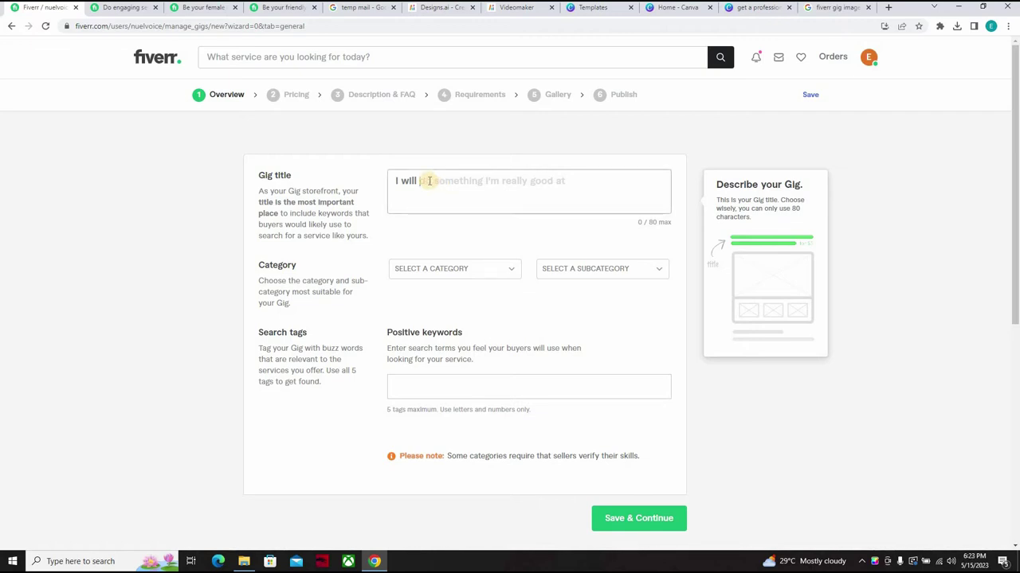
pyautogui.write('dreat')
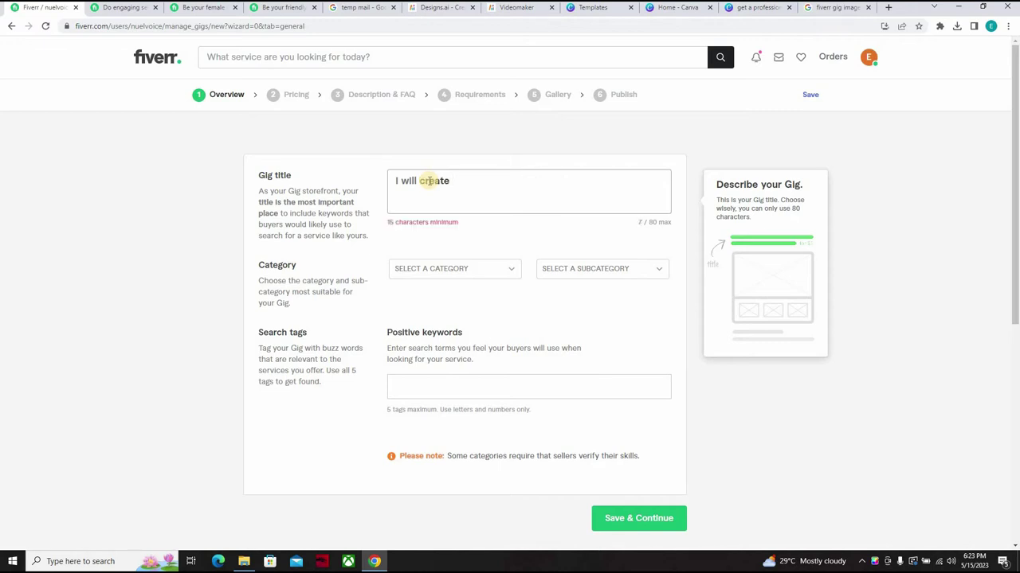
pyautogui.write('e a stunning voice')
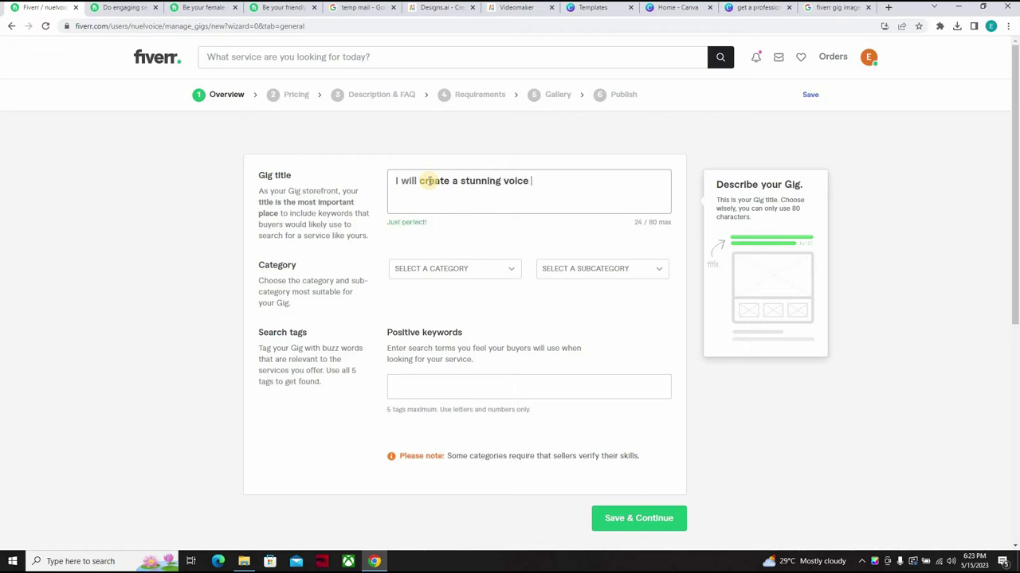
pyautogui.write(' over for yo')
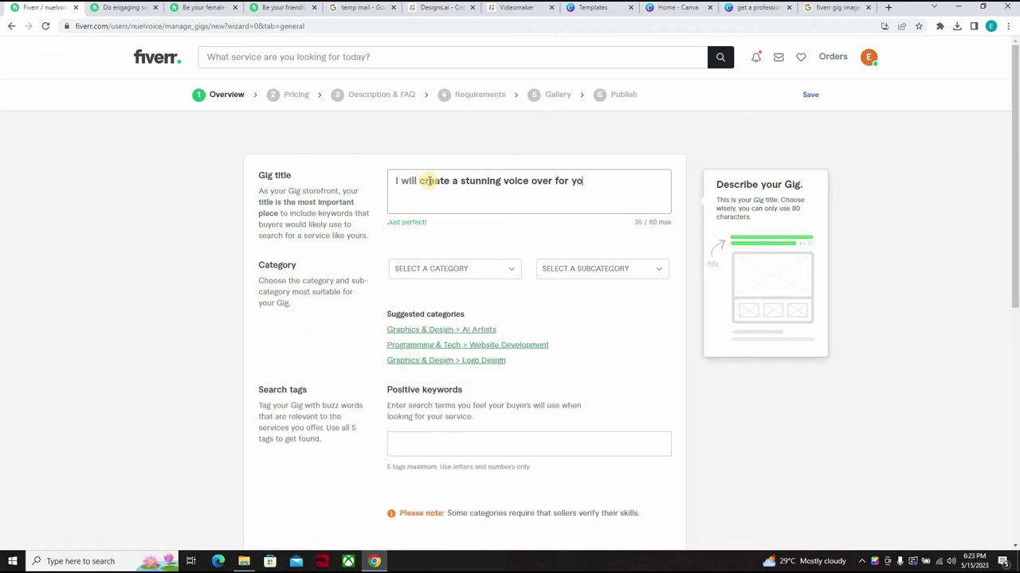
pyautogui.write('ur v')
pyautogui.press('BackSpace')
pyautogui.write('brand')
pyautogui.click(505, 178)
pyautogui.press('BackSpace')
pyautogui.press('BackSpace')
pyautogui.press('BackSpace')
pyautogui.press('BackSpace')
pyautogui.press('BackSpace')
pyautogui.press('BackSpace')
pyautogui.press('BackSpace')
pyautogui.press('BackSpace')
pyautogui.press('BackSpace')
pyautogui.write('professional')
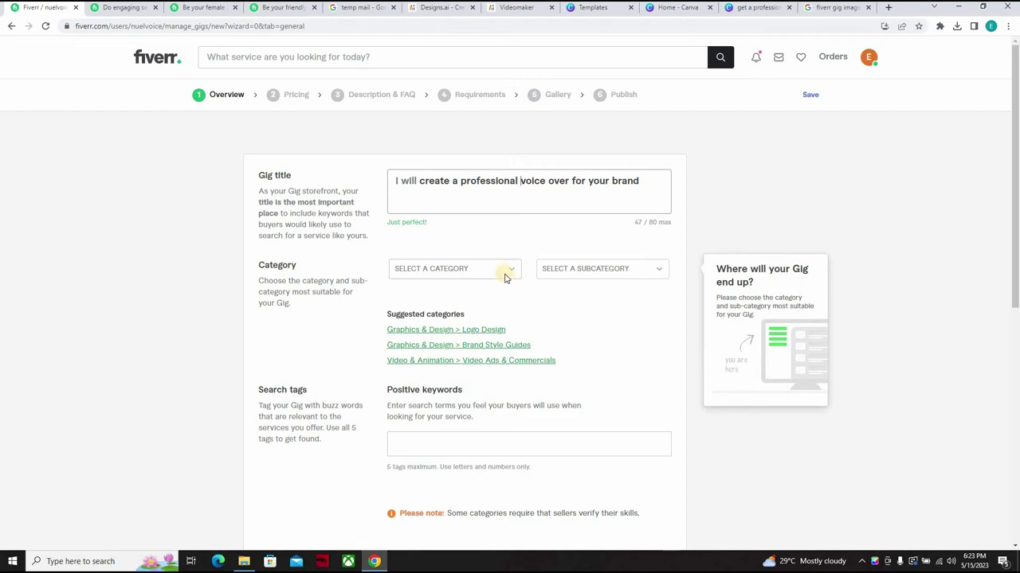
# Step: Set the gig category to MUSIC & AUDIO with subcategory VOICE OVER
pyautogui.click(508, 271)
pyautogui.moveTo(520, 317); pyautogui.dragTo(516, 336)
pyautogui.scroll(-2, 464, 354)
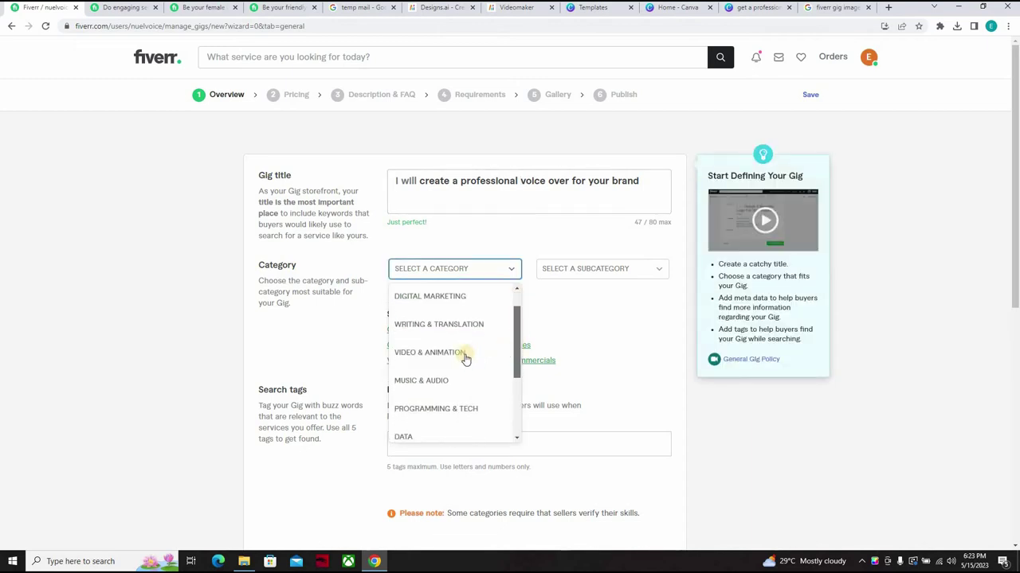
pyautogui.click(456, 345)
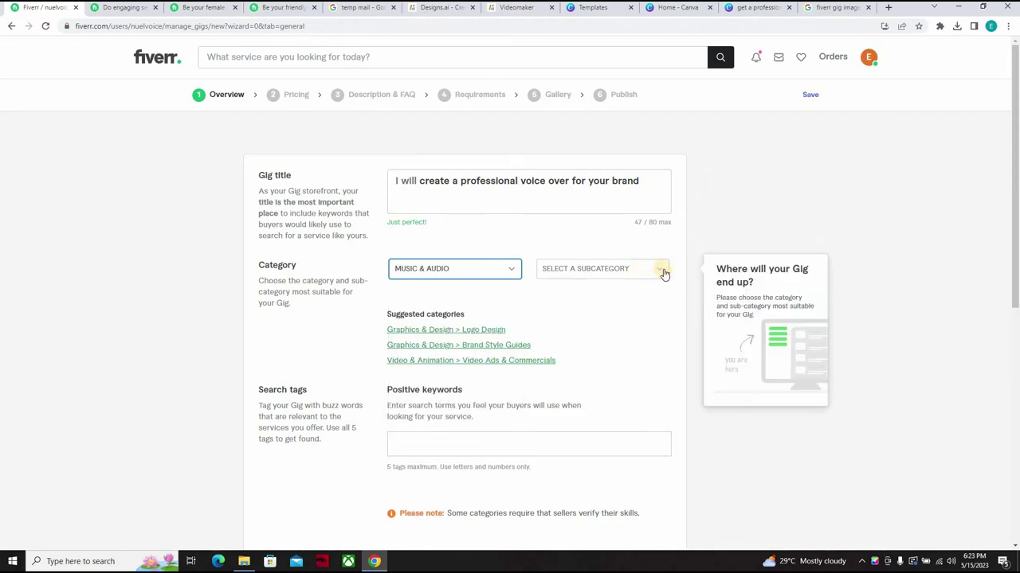
pyautogui.click(664, 272)
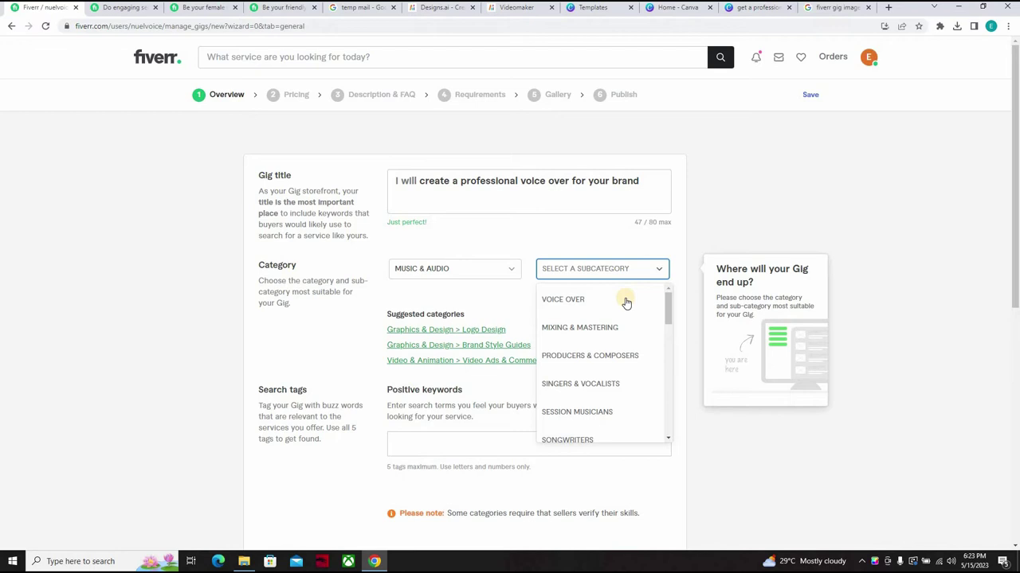
pyautogui.click(625, 302)
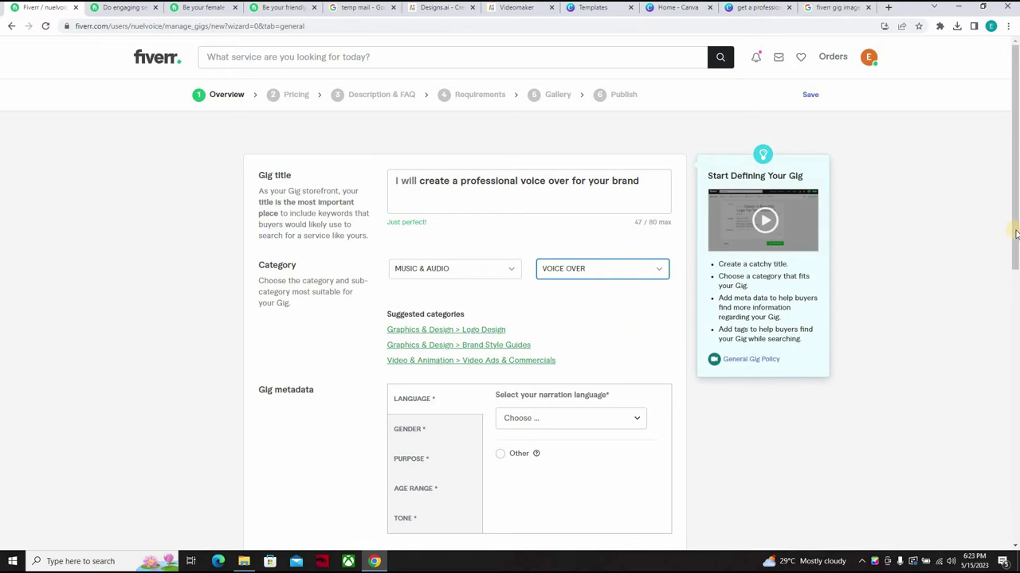
pyautogui.scroll(-2, 691, 363)
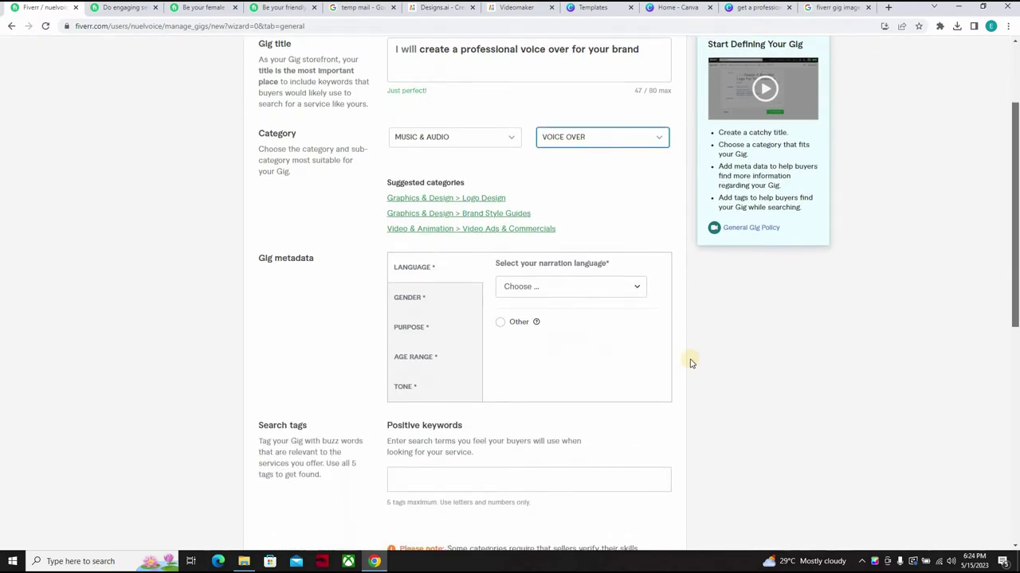
# Step: Choose English as the narration language and tick the English - British accent
pyautogui.scroll(-1, 692, 363)
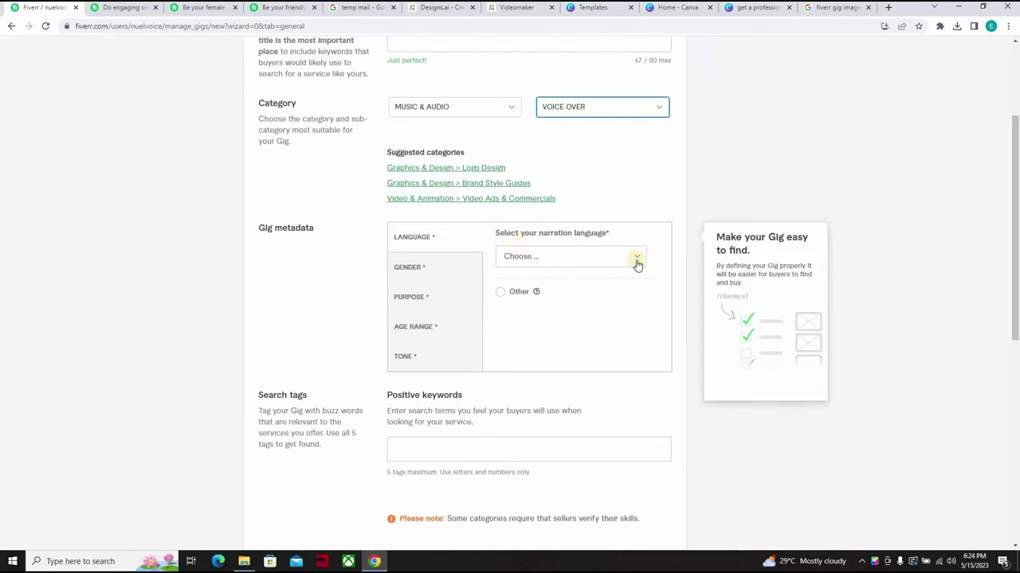
pyautogui.click(567, 259)
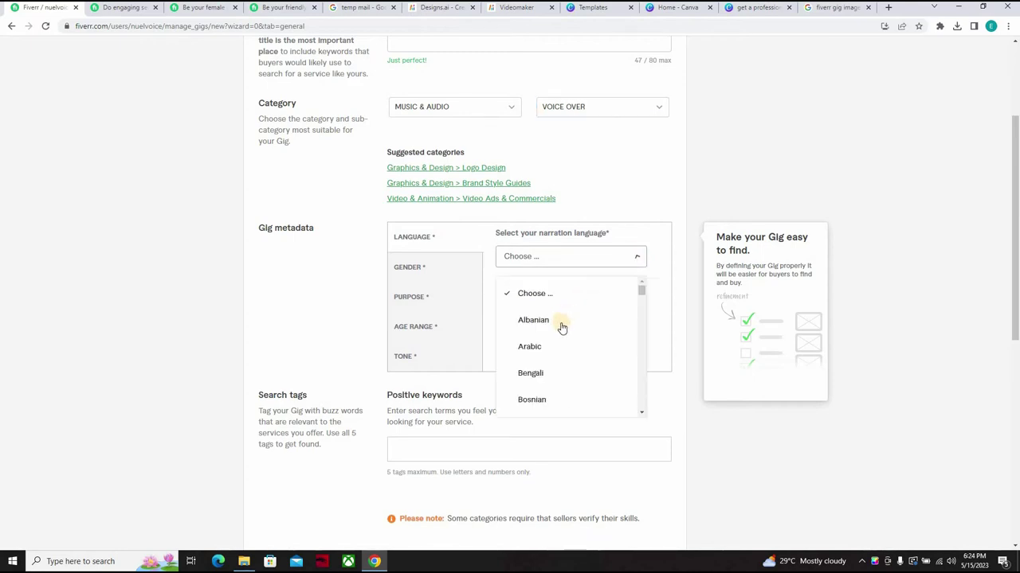
pyautogui.click(639, 301)
pyautogui.moveTo(639, 301); pyautogui.dragTo(583, 327)
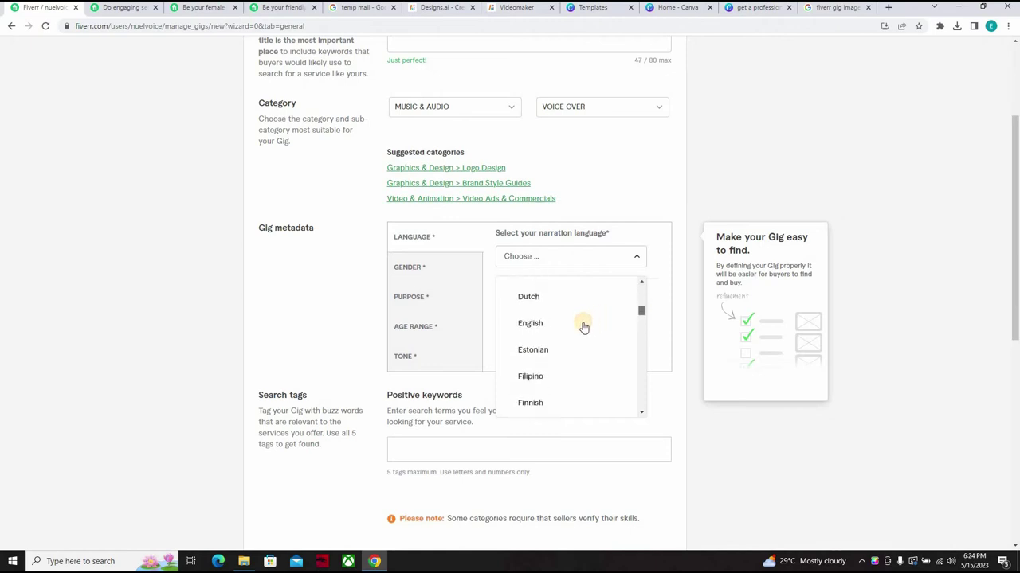
pyautogui.click(521, 321)
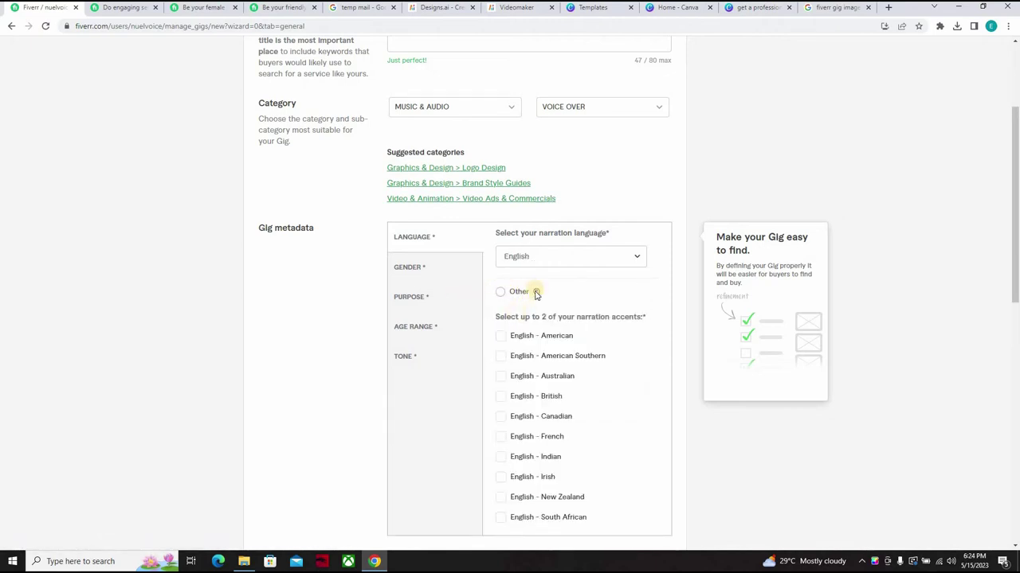
pyautogui.moveTo(536, 293)
pyautogui.click(500, 398)
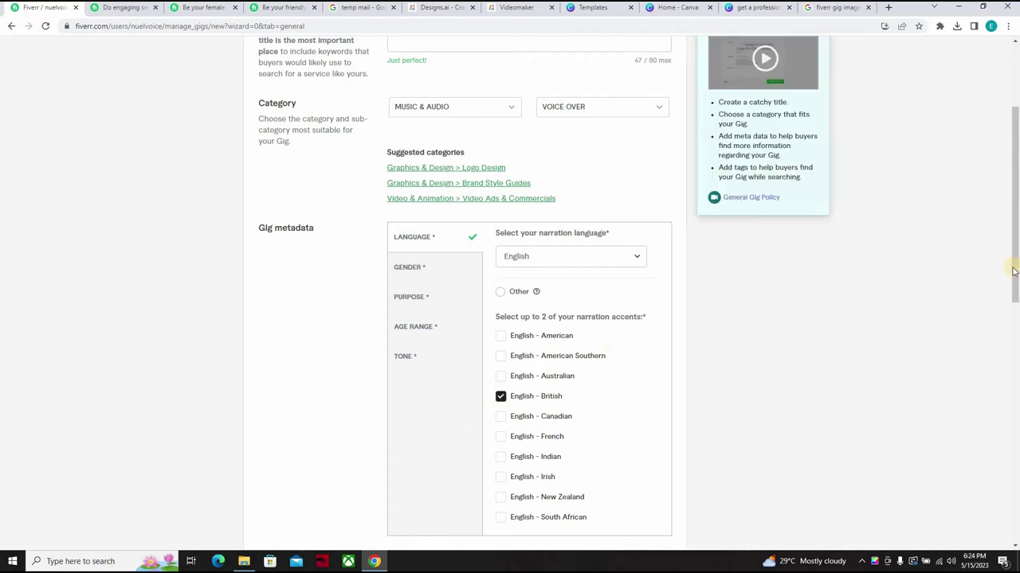
# Step: Undo the accidental Other choice and reselect English as the narration language
pyautogui.scroll(-3, 539, 200)
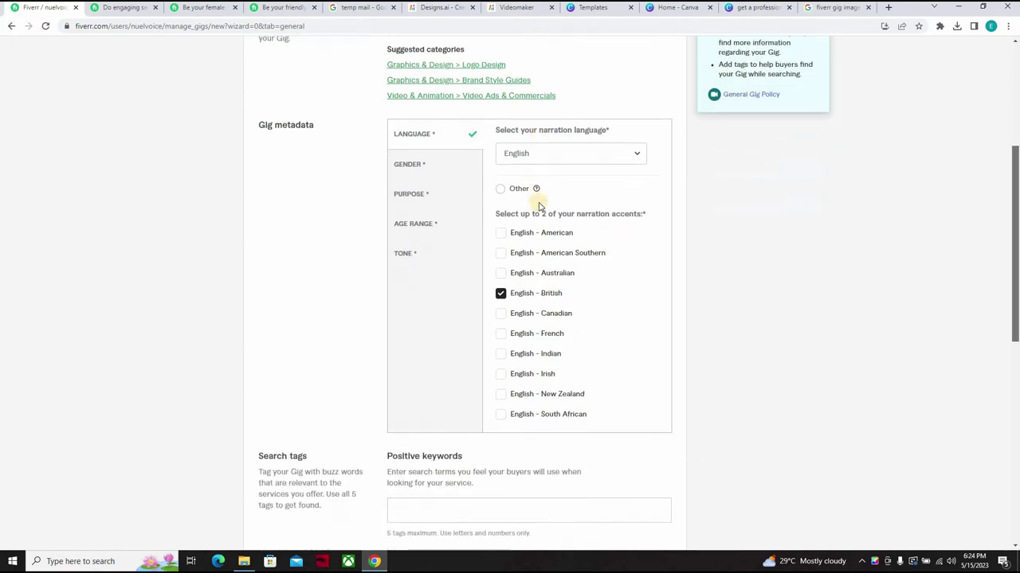
pyautogui.click(501, 150)
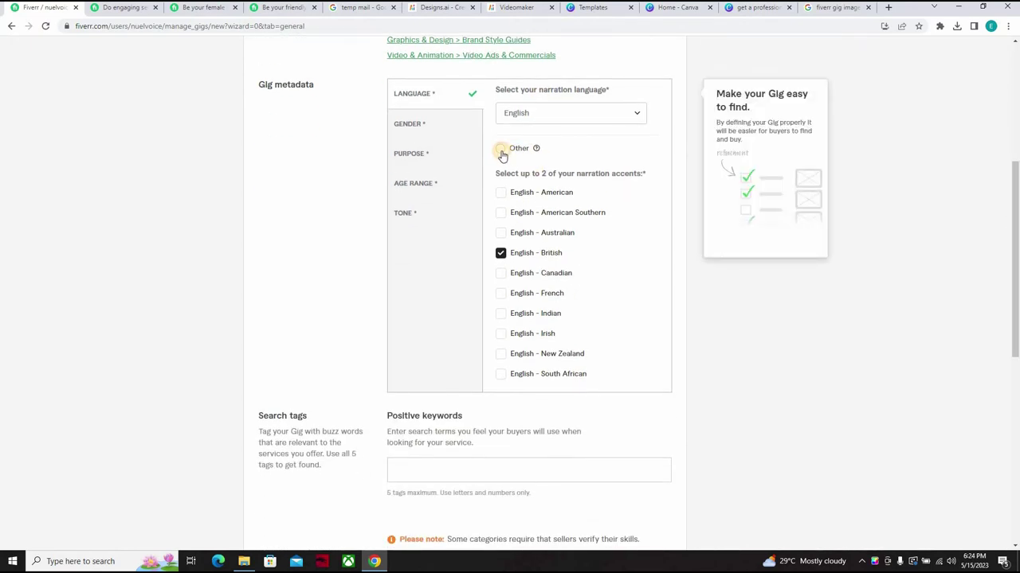
pyautogui.click(501, 153)
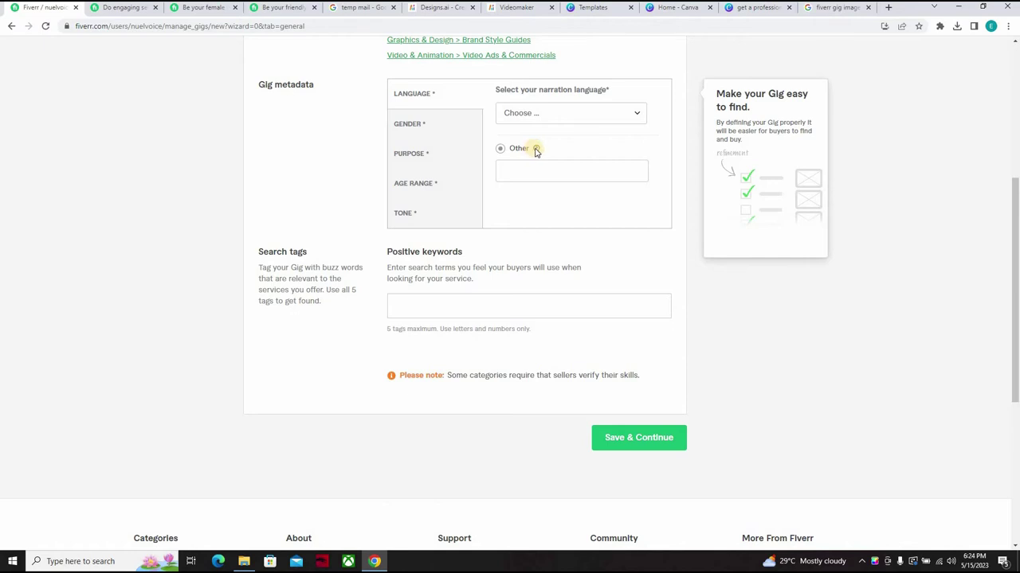
pyautogui.click(499, 151)
pyautogui.click(568, 117)
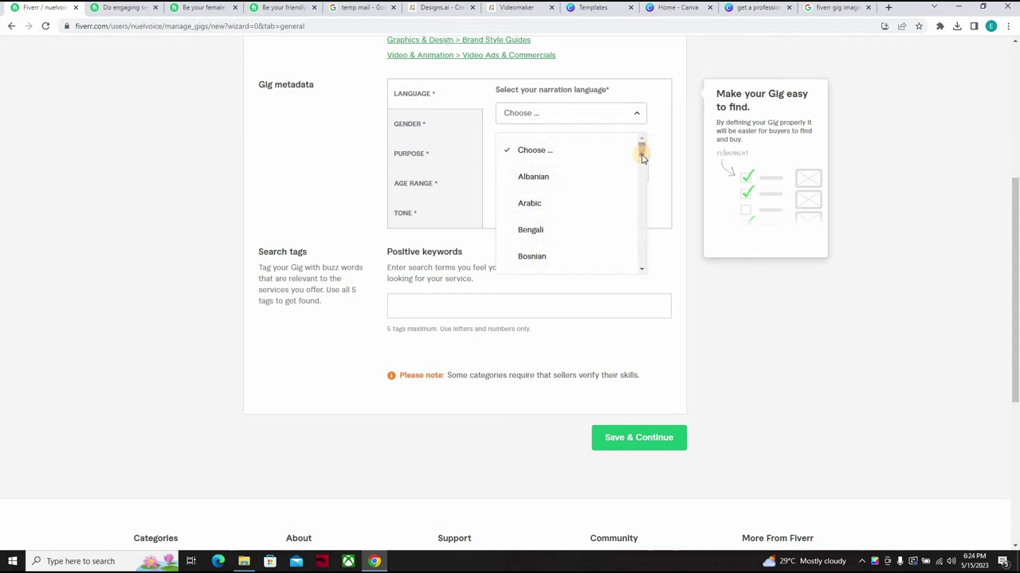
pyautogui.scroll(-3, 642, 164)
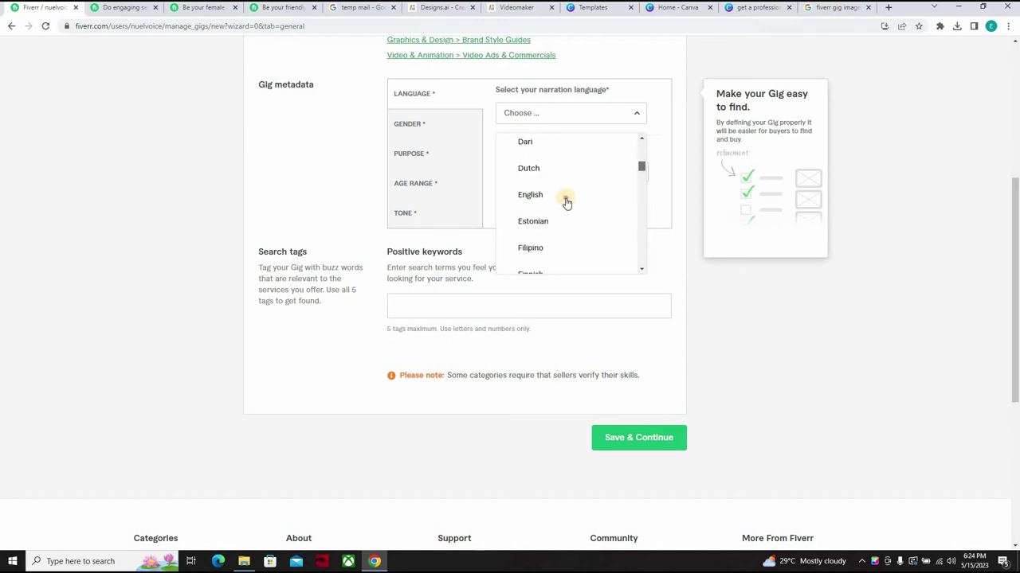
pyautogui.click(564, 200)
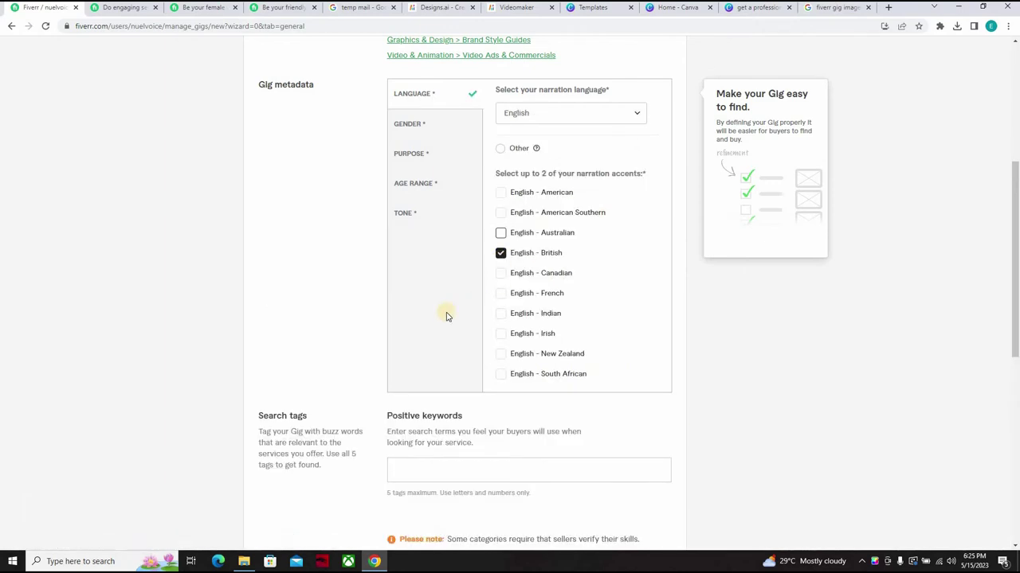
# Step: Set the voice gender to Male
pyautogui.click(415, 158)
pyautogui.click(412, 130)
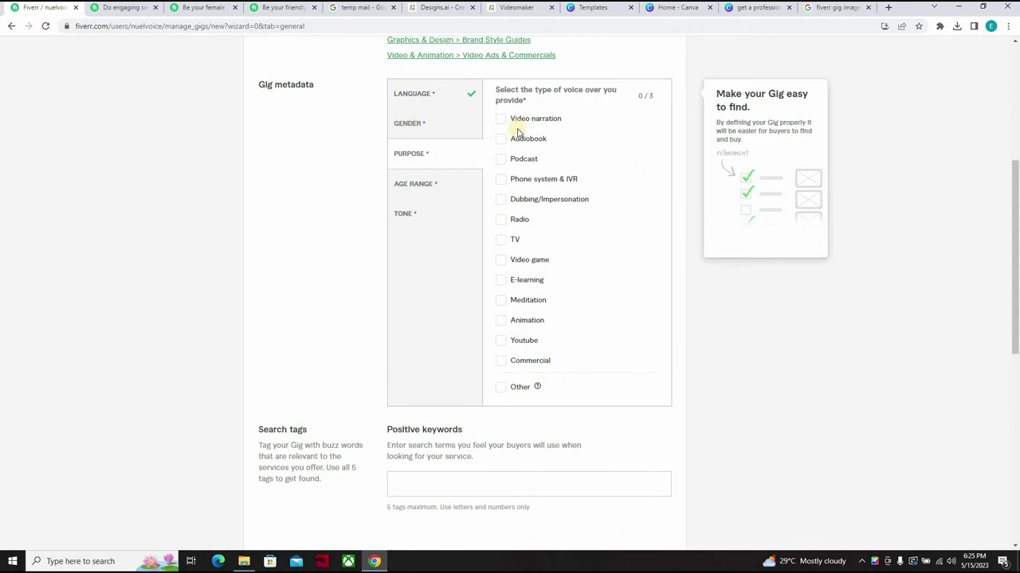
pyautogui.click(502, 128)
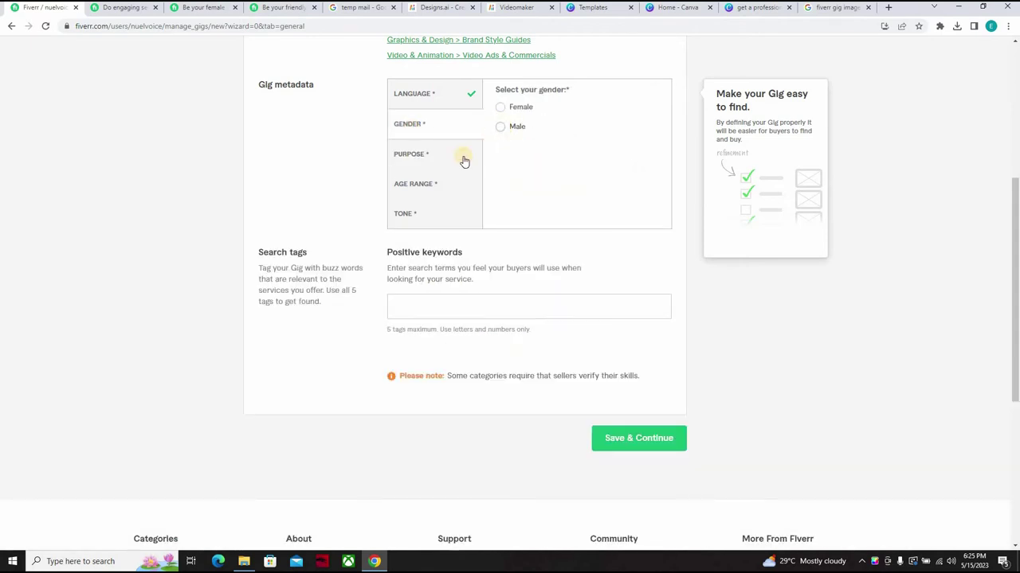
# Step: Limit the voice-over purposes to Video narration, Audiobook and Commercial, dropping Podcast
pyautogui.click(422, 156)
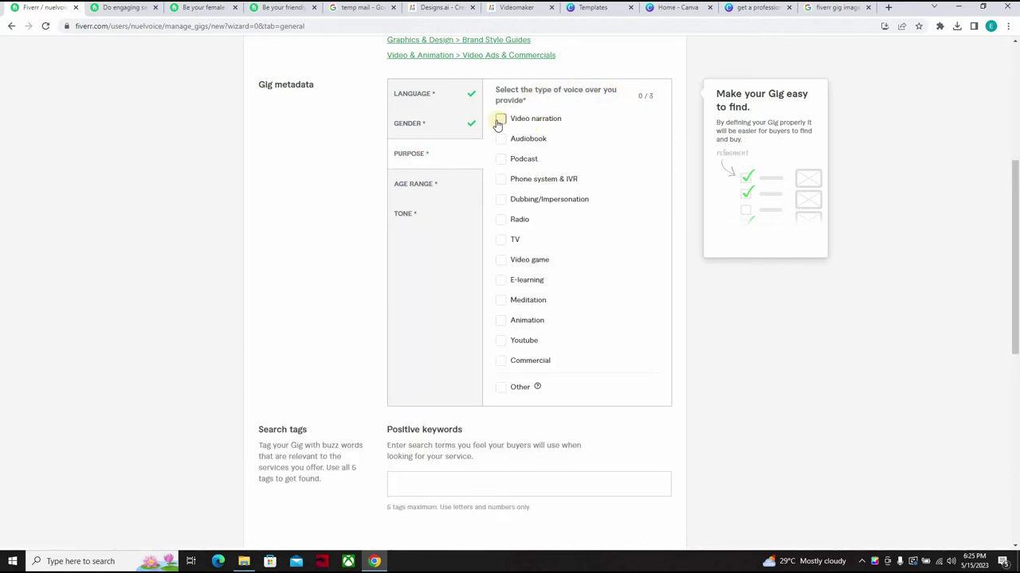
pyautogui.click(501, 127)
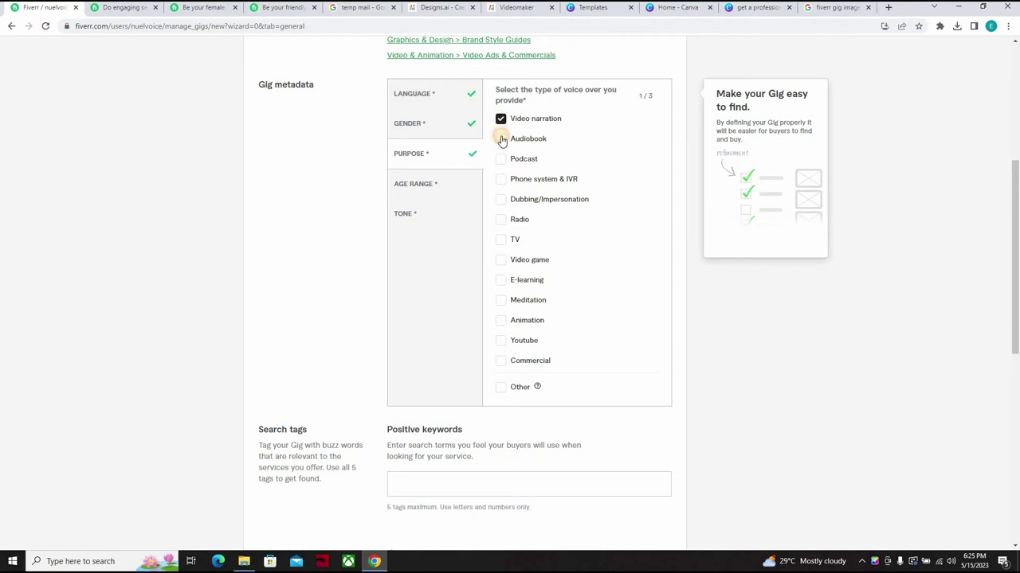
pyautogui.click(502, 145)
pyautogui.click(502, 162)
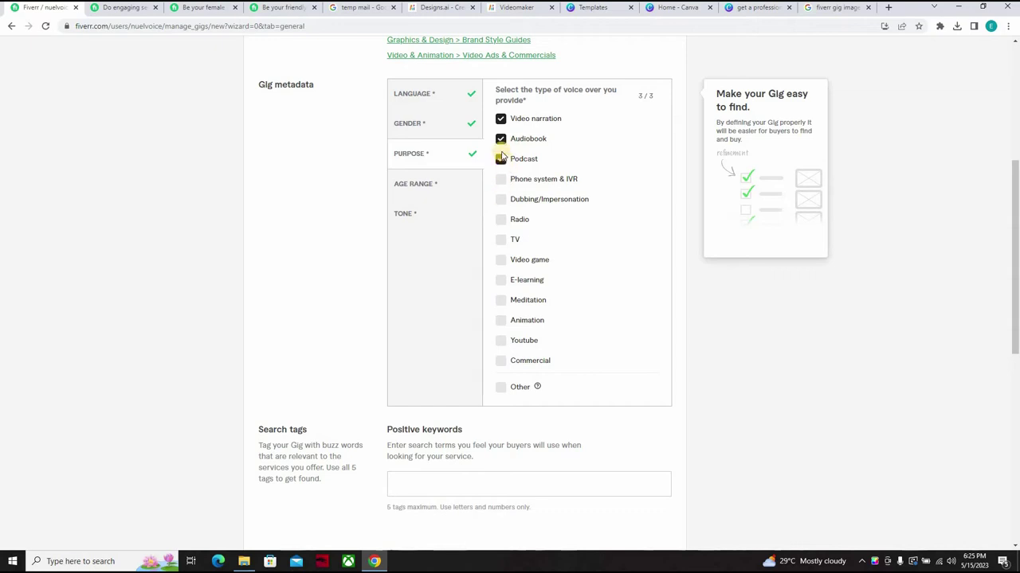
pyautogui.click(501, 139)
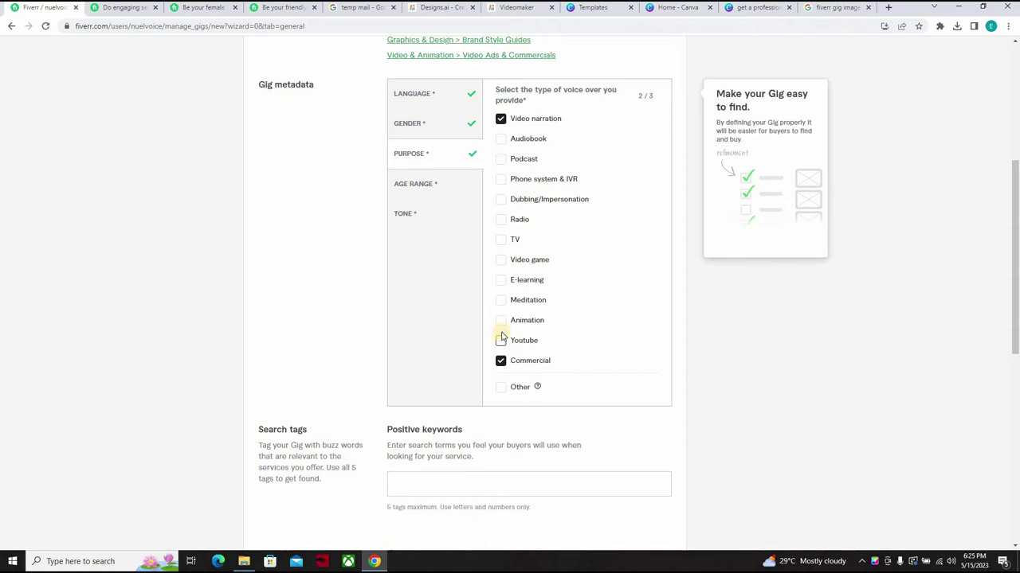
pyautogui.click(501, 139)
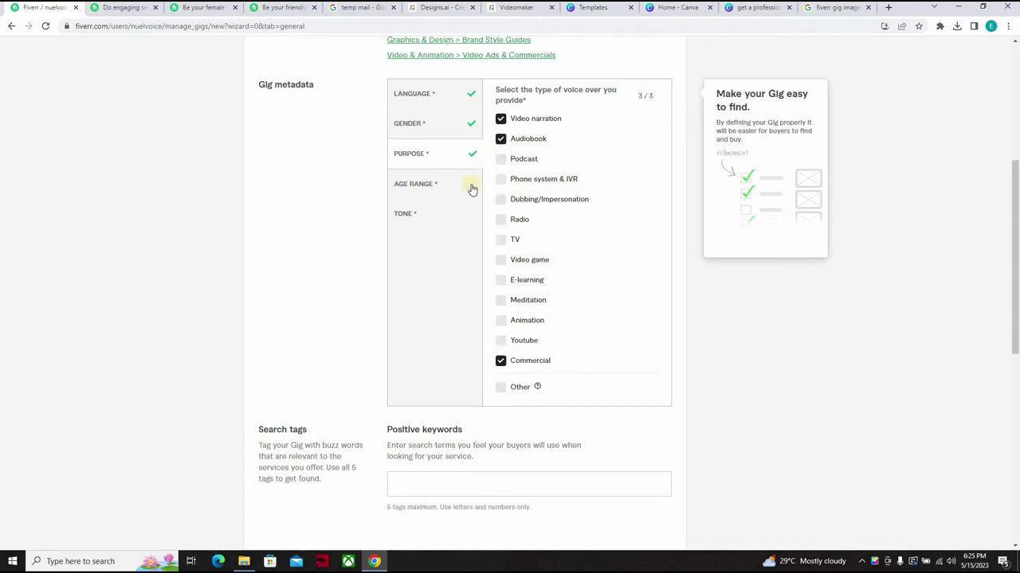
# Step: Set age range to Adult and tick tones Deep, Cute, Dramatic, Energetic and Scary
pyautogui.click(436, 186)
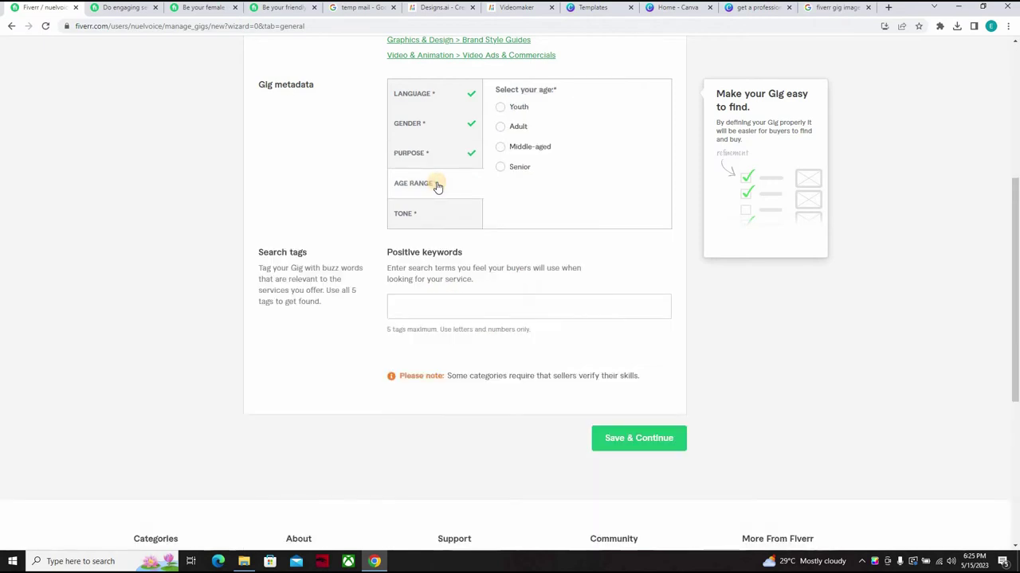
pyautogui.click(500, 128)
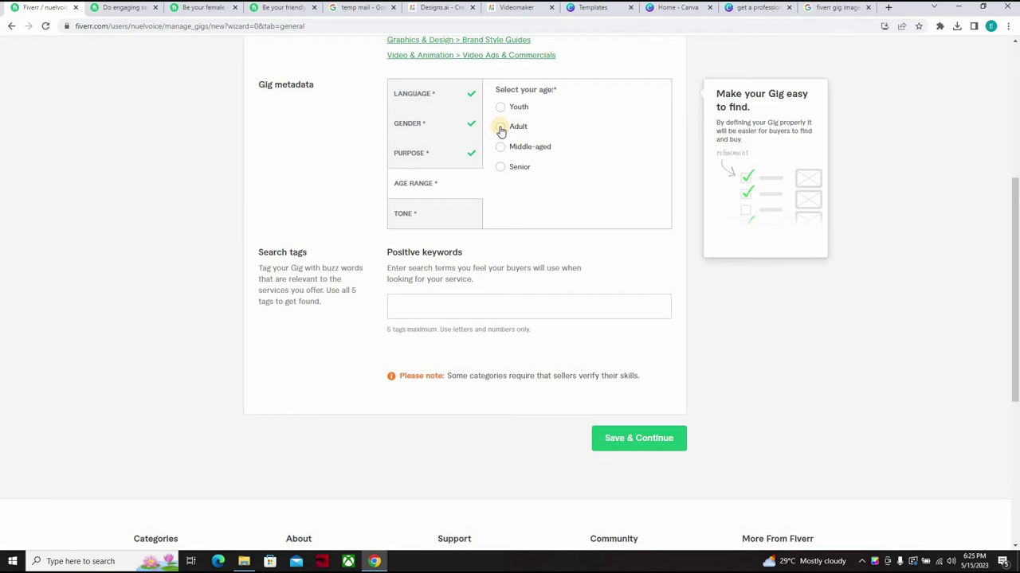
pyautogui.click(420, 216)
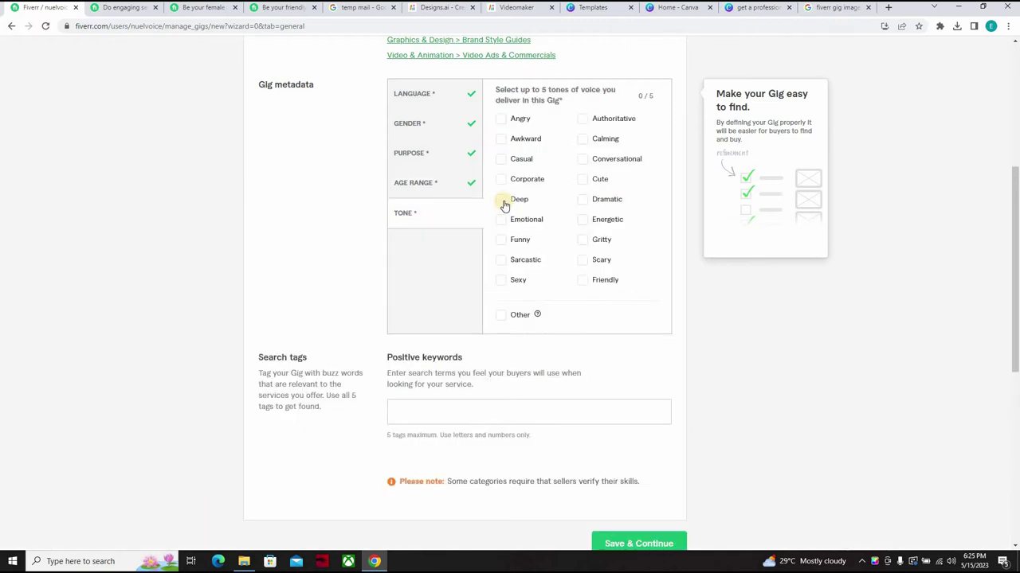
pyautogui.click(500, 200)
pyautogui.click(582, 180)
pyautogui.click(583, 201)
pyautogui.click(582, 221)
pyautogui.click(582, 261)
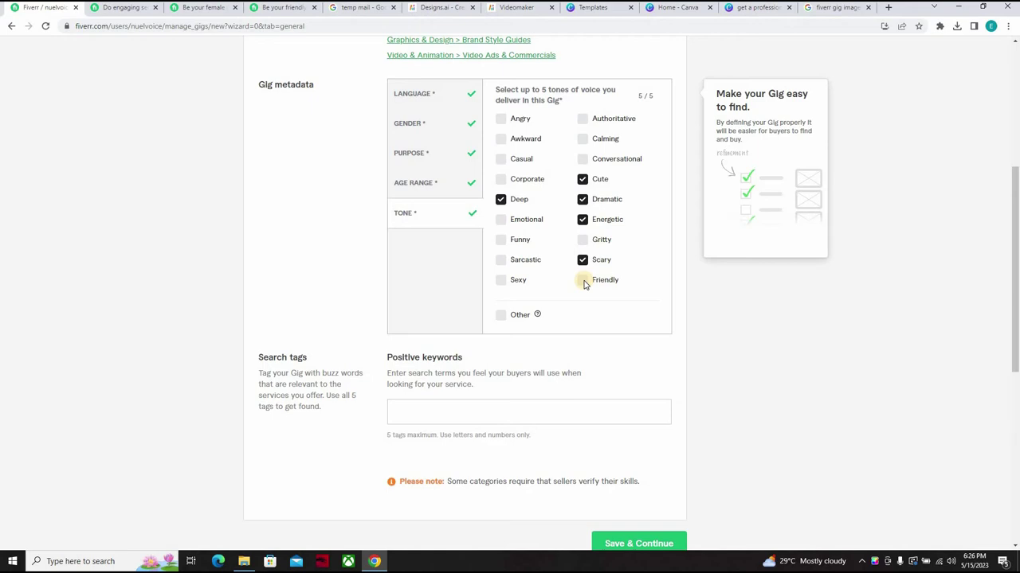
pyautogui.click(411, 415)
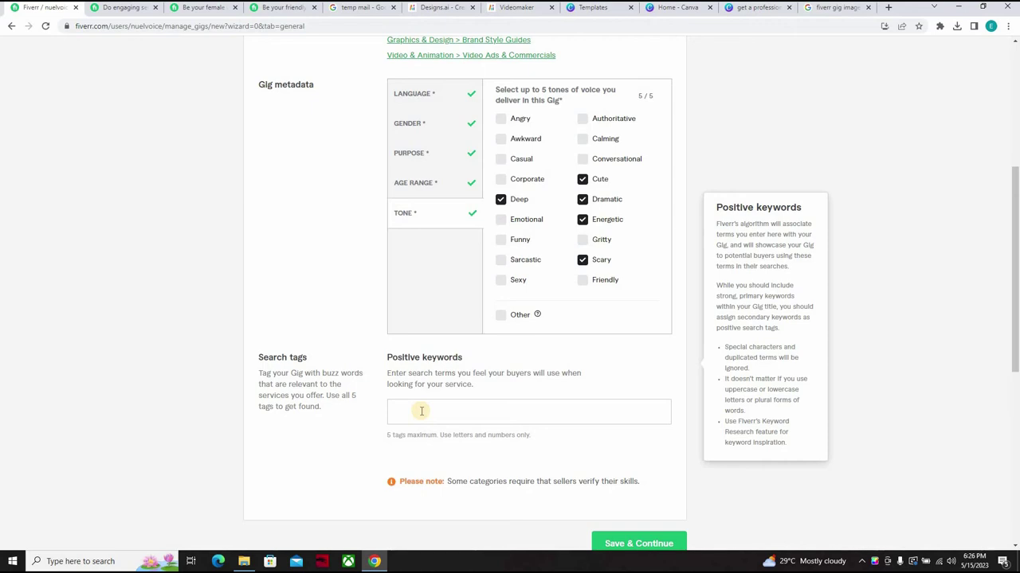
# Step: Place the cursor in the Positive keywords search tags box
pyautogui.click(421, 411)
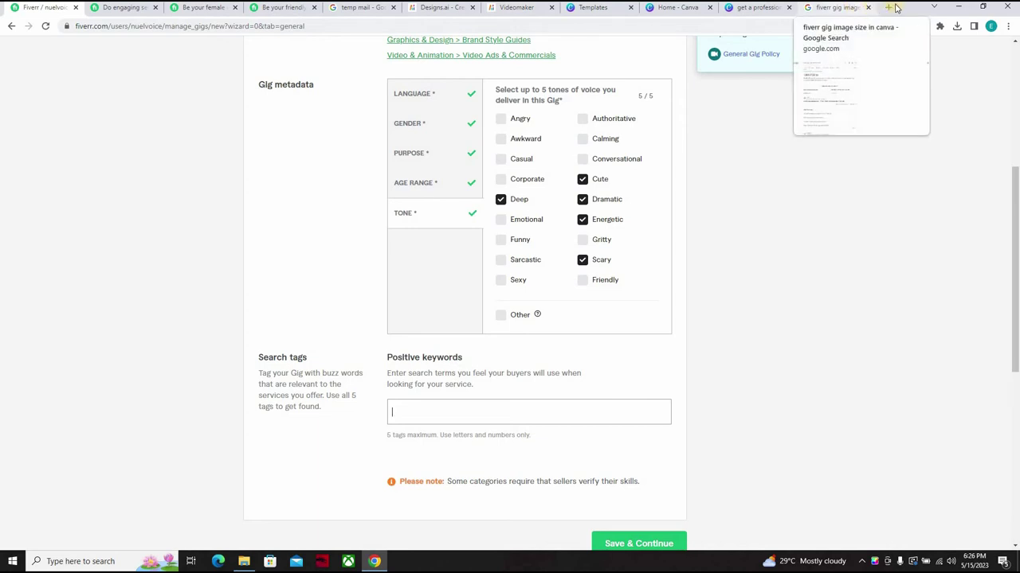
# Step: Open and reload the Fiverr home page in a new browser tab
pyautogui.hotkey('ctrl', 't')
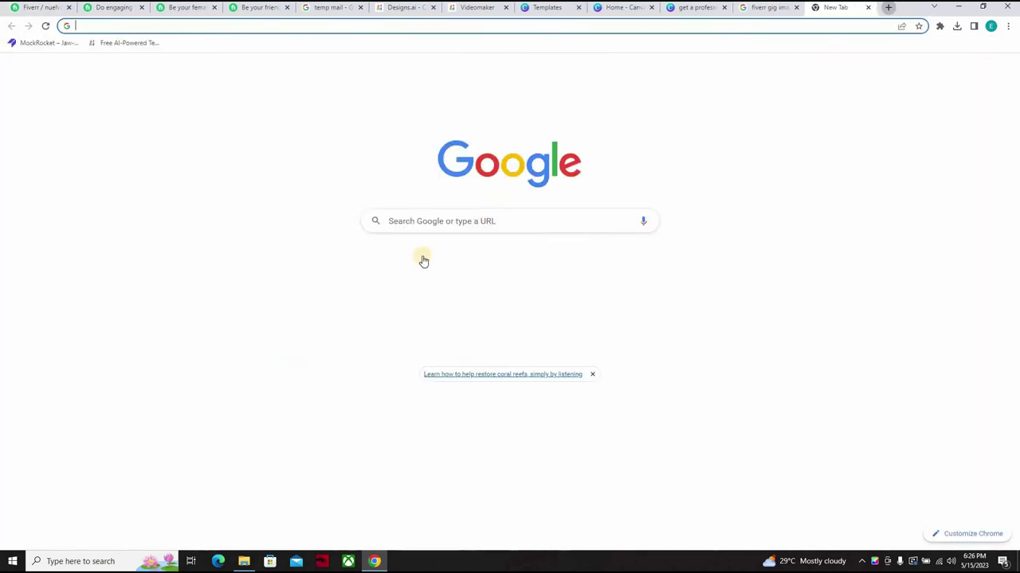
pyautogui.click(410, 272)
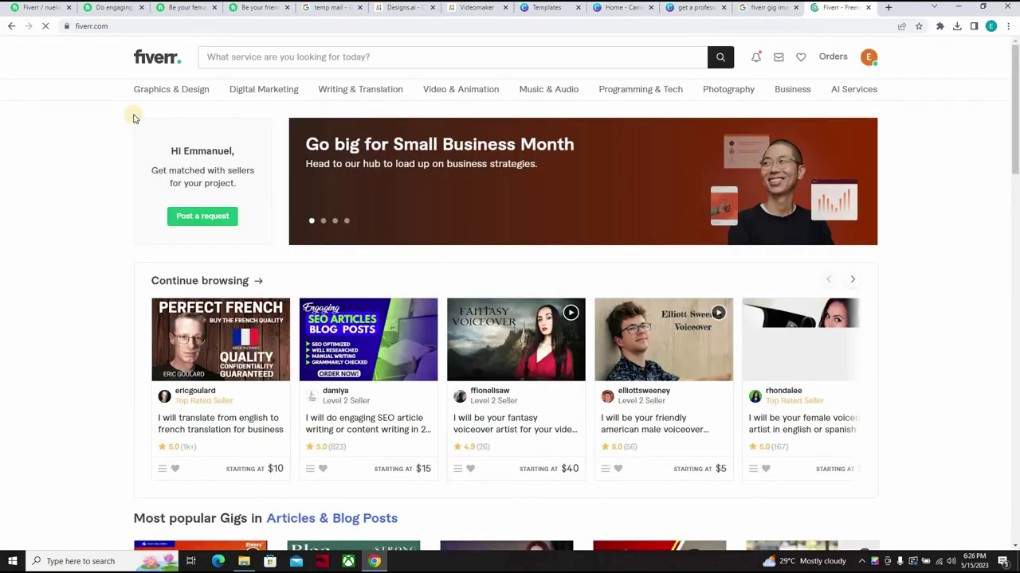
pyautogui.click(157, 60)
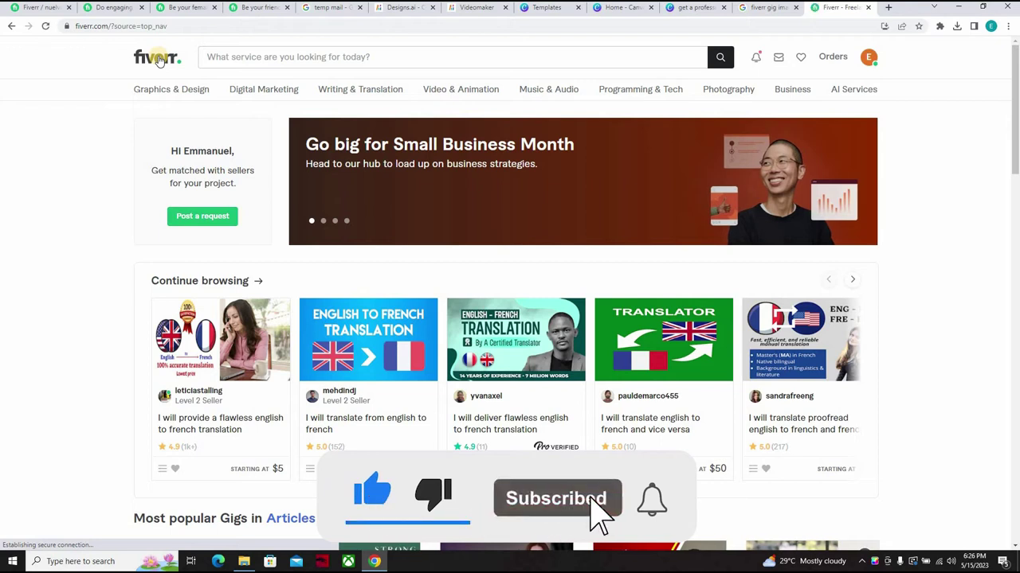
pyautogui.click(158, 59)
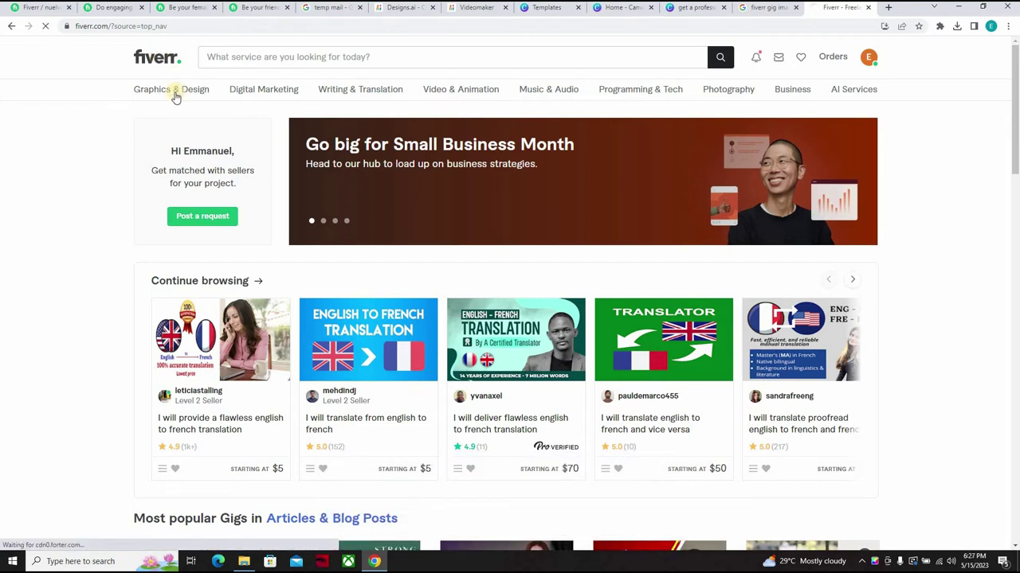
# Step: Search 'voice' for marketplace suggestions, then move the gig editor into its own maximized window
pyautogui.click(271, 58)
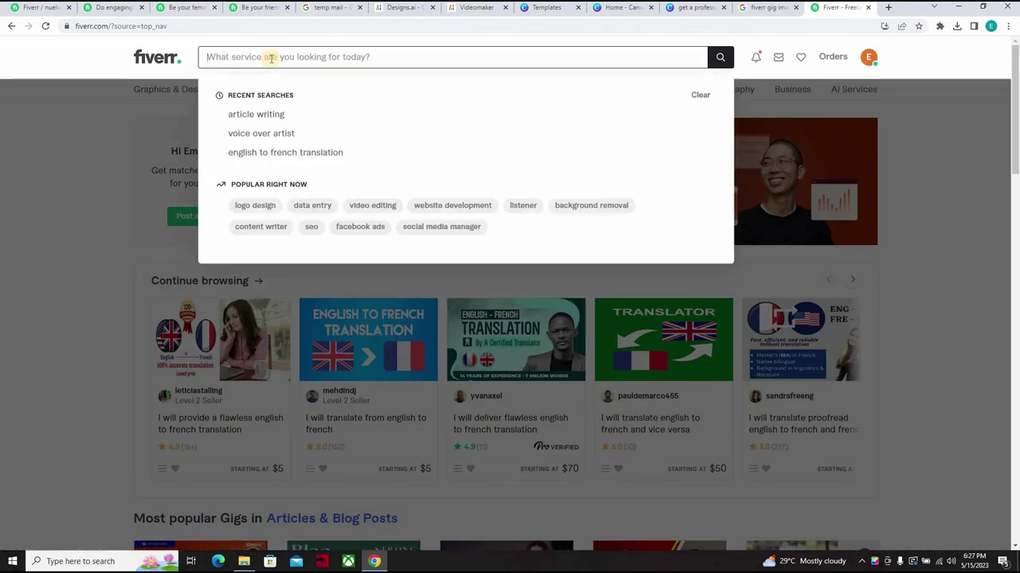
pyautogui.write('v')
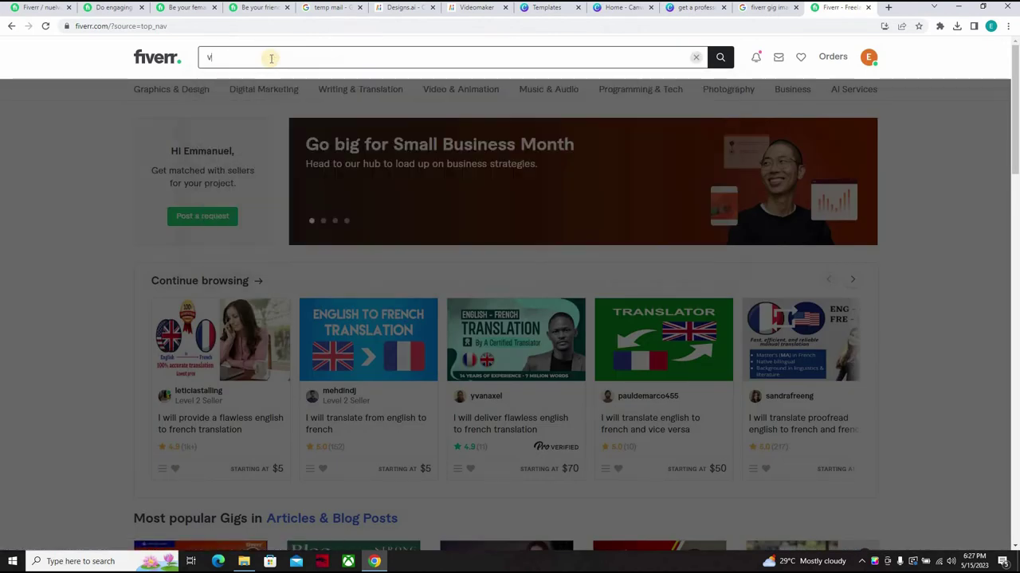
pyautogui.write('oice')
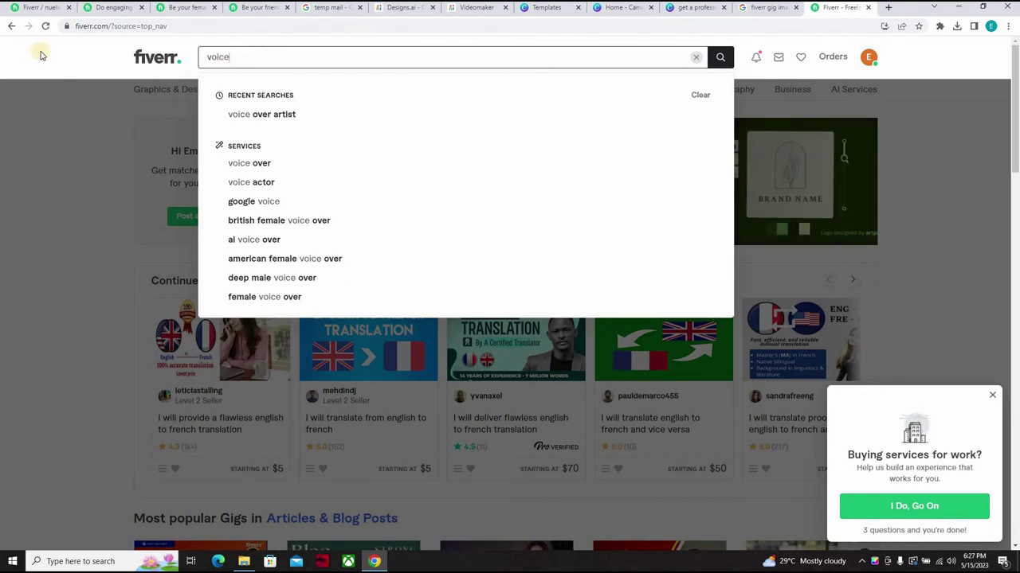
pyautogui.click(154, 62)
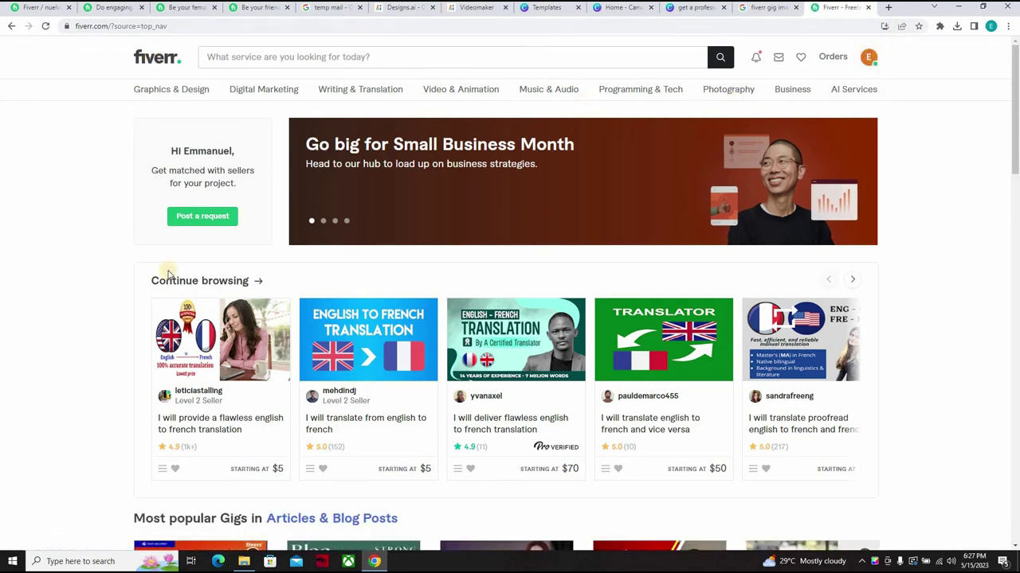
pyautogui.click(319, 57)
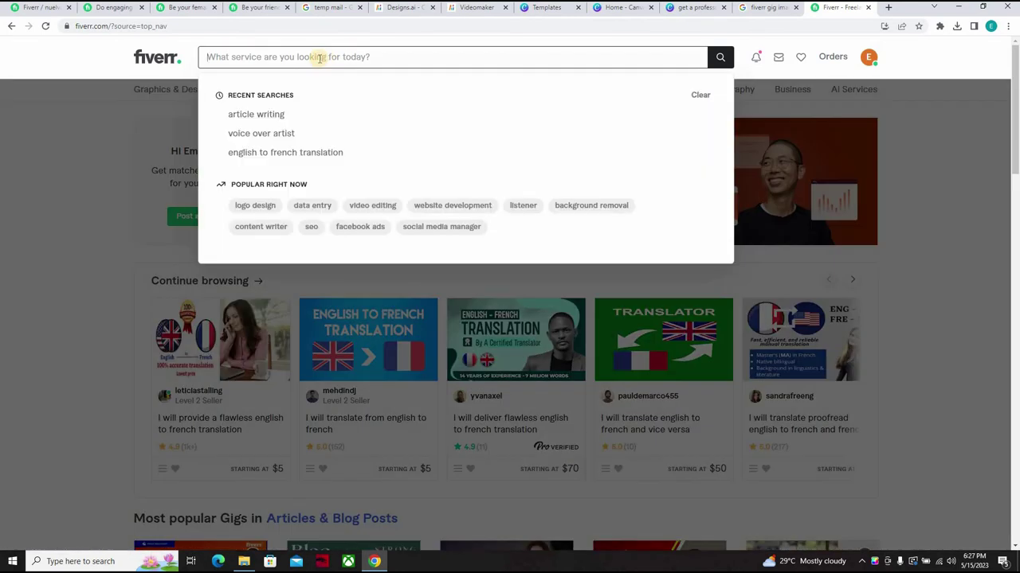
pyautogui.write('voice')
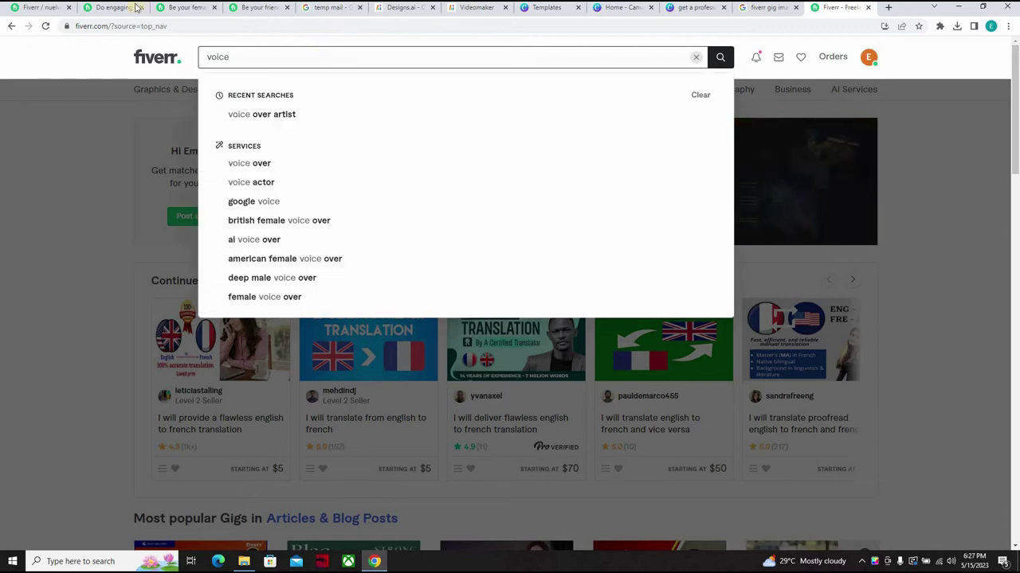
pyautogui.moveTo(40, 7); pyautogui.dragTo(644, 103)
pyautogui.click(632, 98)
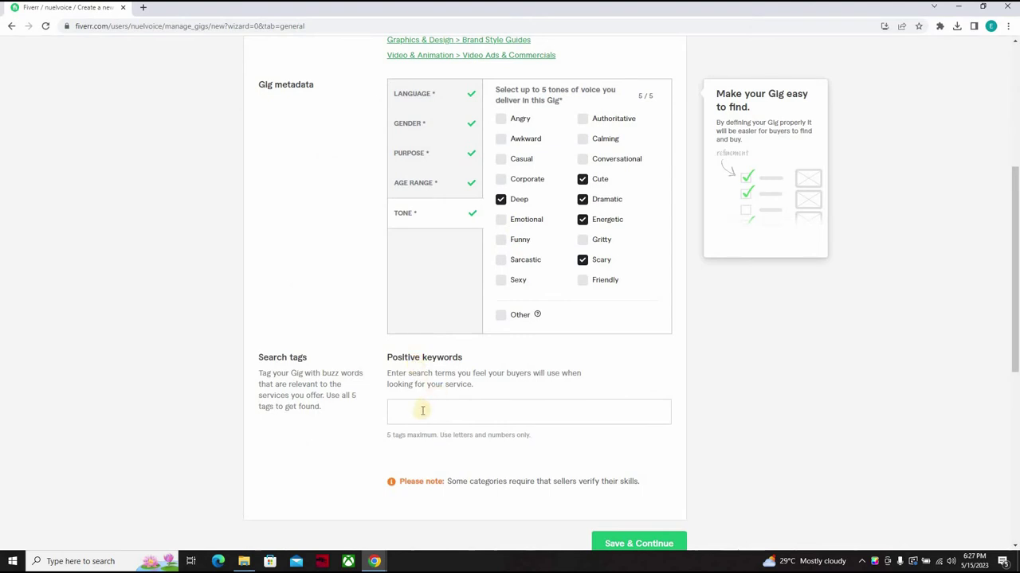
# Step: Enter 'voice over artist' as the gig's first positive keyword tag
pyautogui.click(423, 411)
pyautogui.click(421, 412)
pyautogui.write('voice')
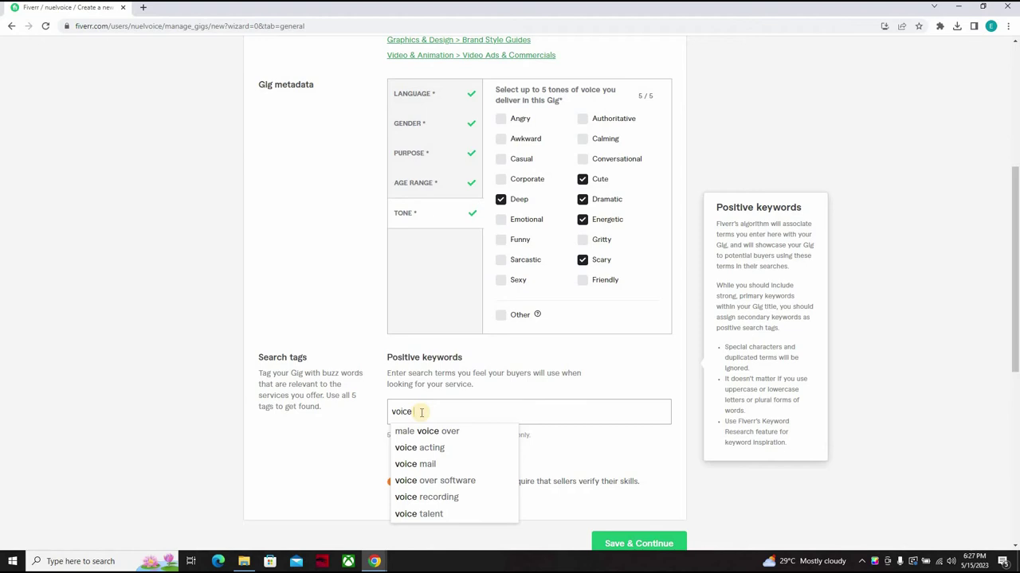
pyautogui.write(' over a')
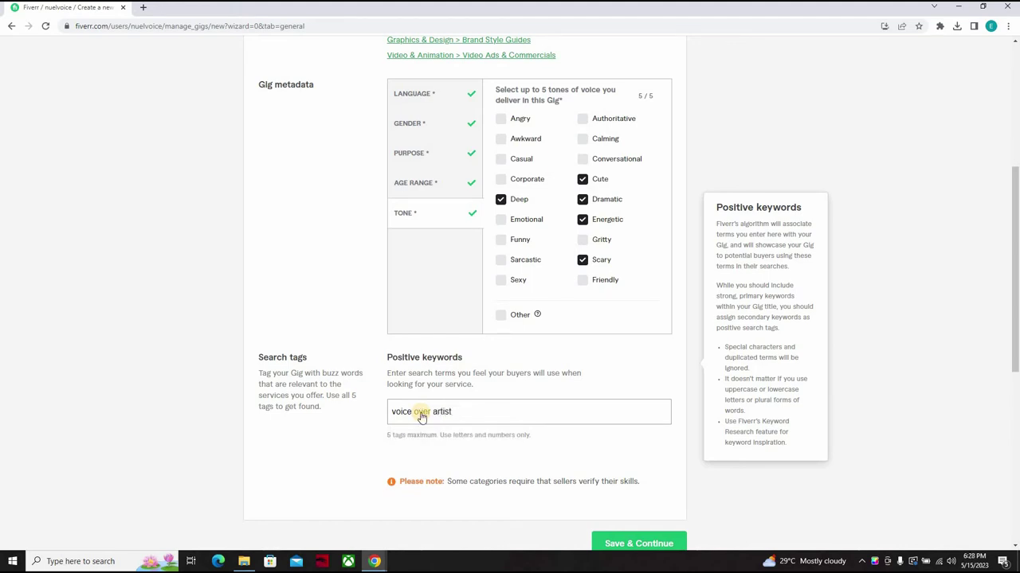
pyautogui.write('rtist')
pyautogui.press('Return')
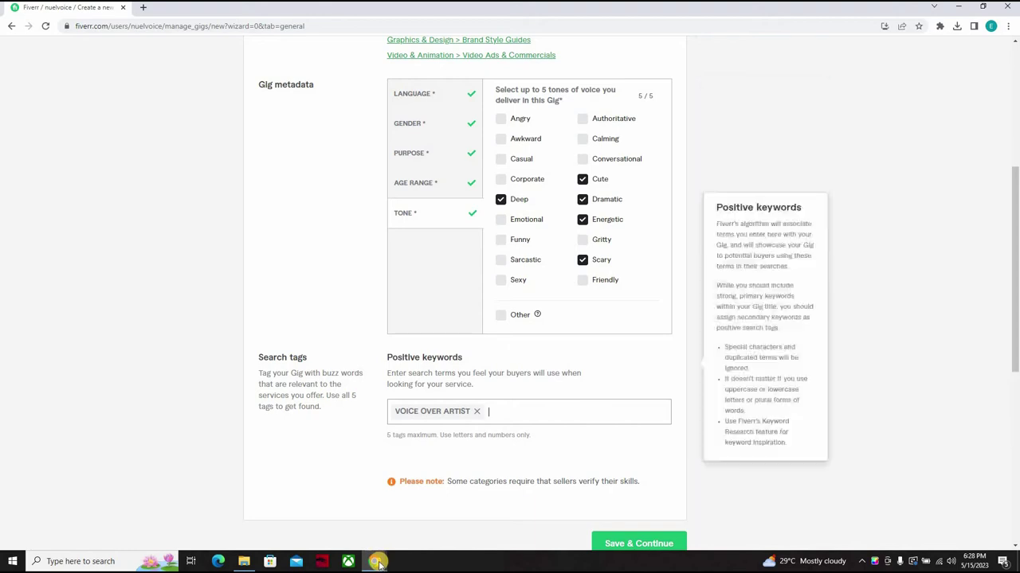
pyautogui.moveTo(375, 558)
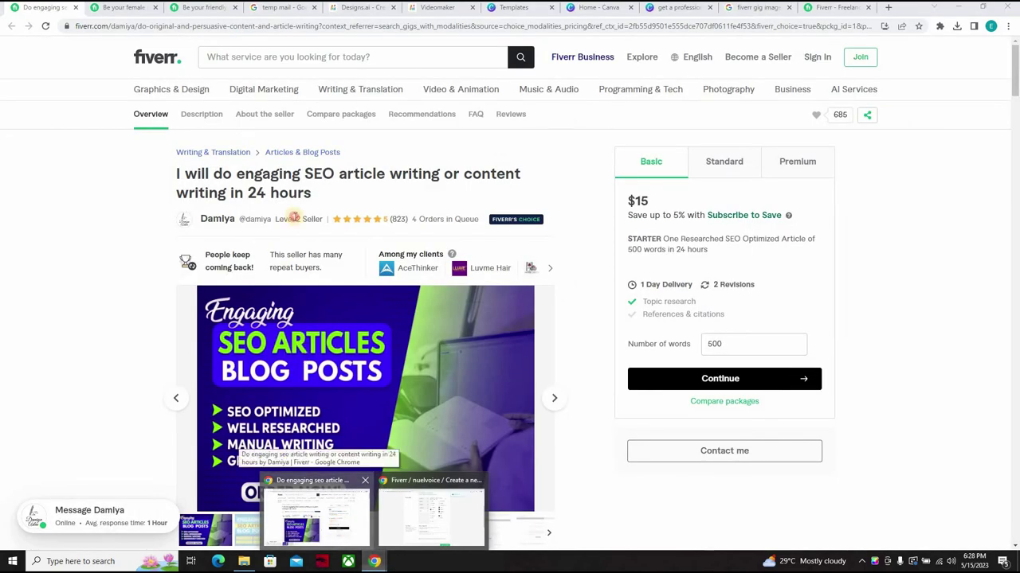
pyautogui.click(338, 525)
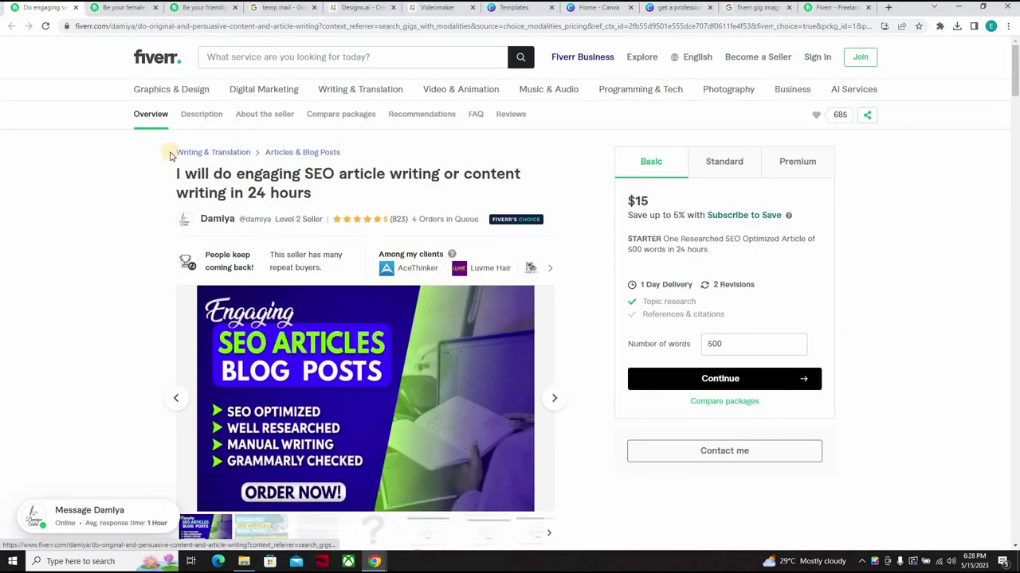
pyautogui.click(838, 10)
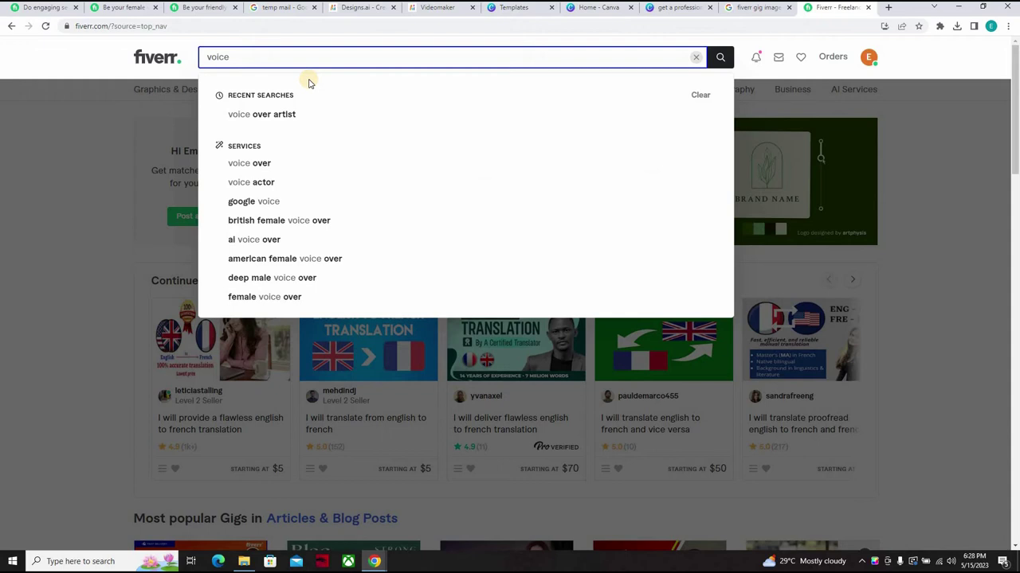
pyautogui.press('BackSpace')
pyautogui.press('BackSpace')
pyautogui.press('BackSpace')
pyautogui.press('BackSpace')
pyautogui.press('BackSpace')
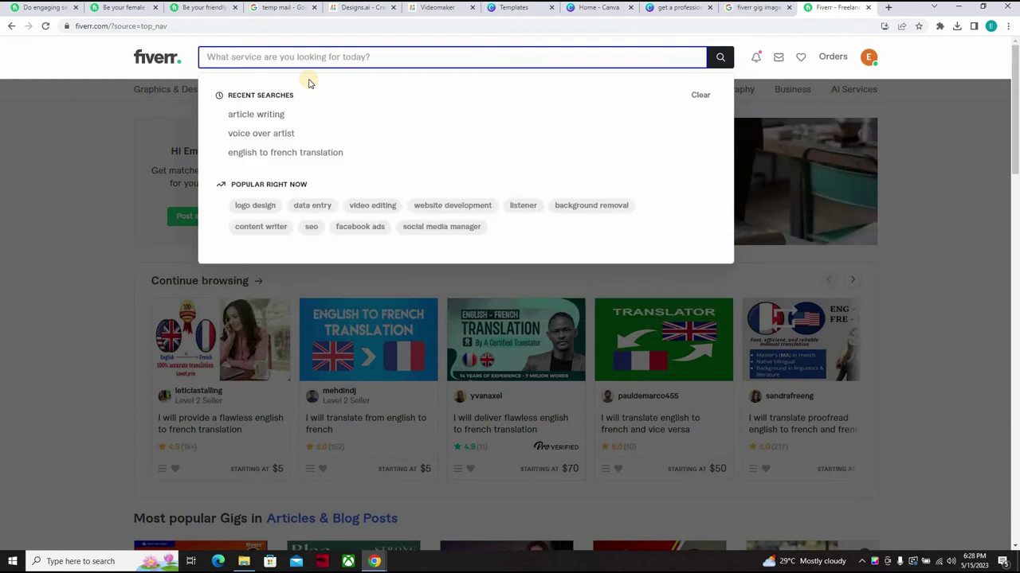
pyautogui.write('voice')
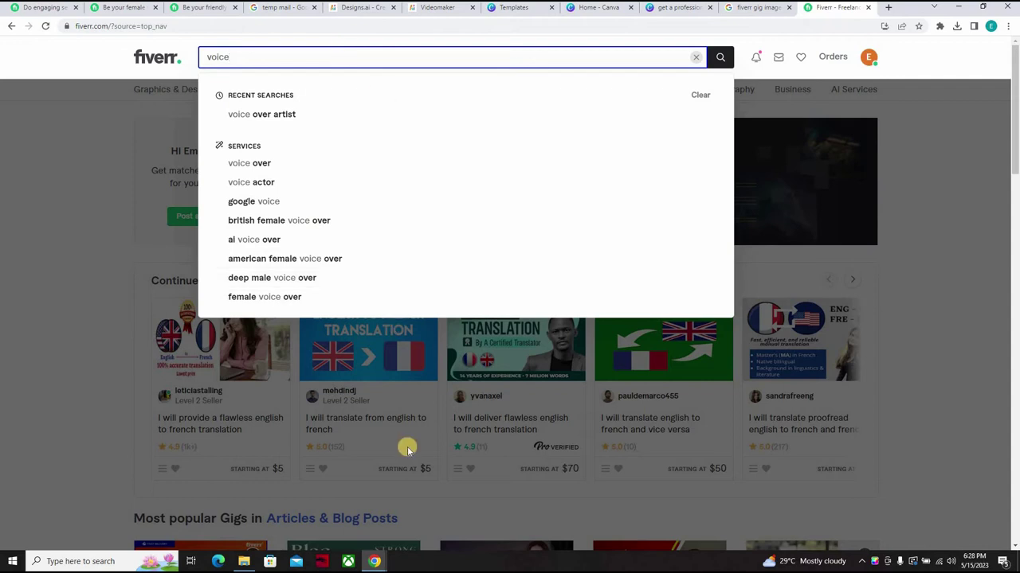
pyautogui.moveTo(373, 560)
pyautogui.click(391, 525)
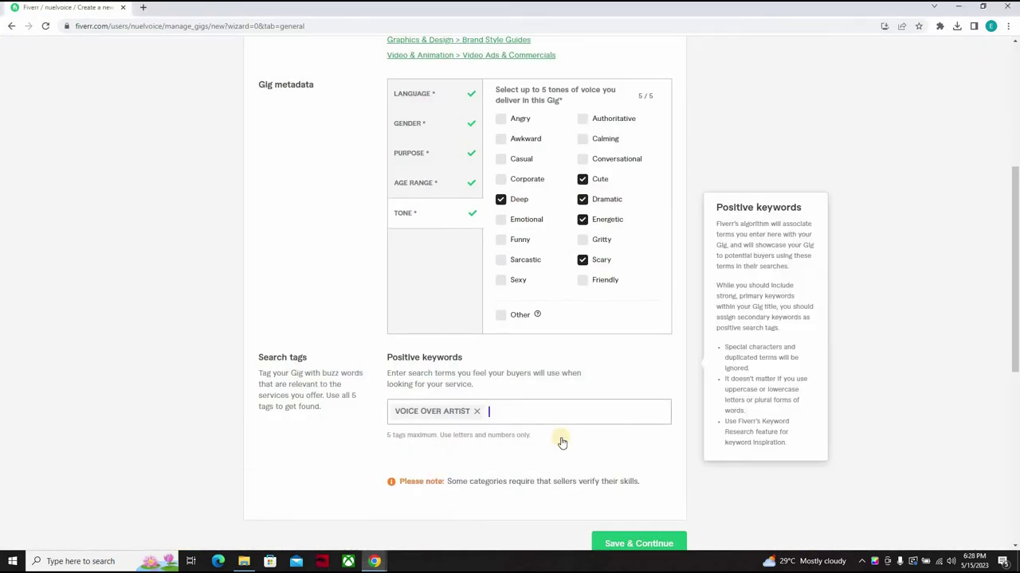
# Step: Add MALE VOICE OVER, VOICE OVER, VOICE OVER ACTOR and VOICEOVER as further keyword tags
pyautogui.write('voice')
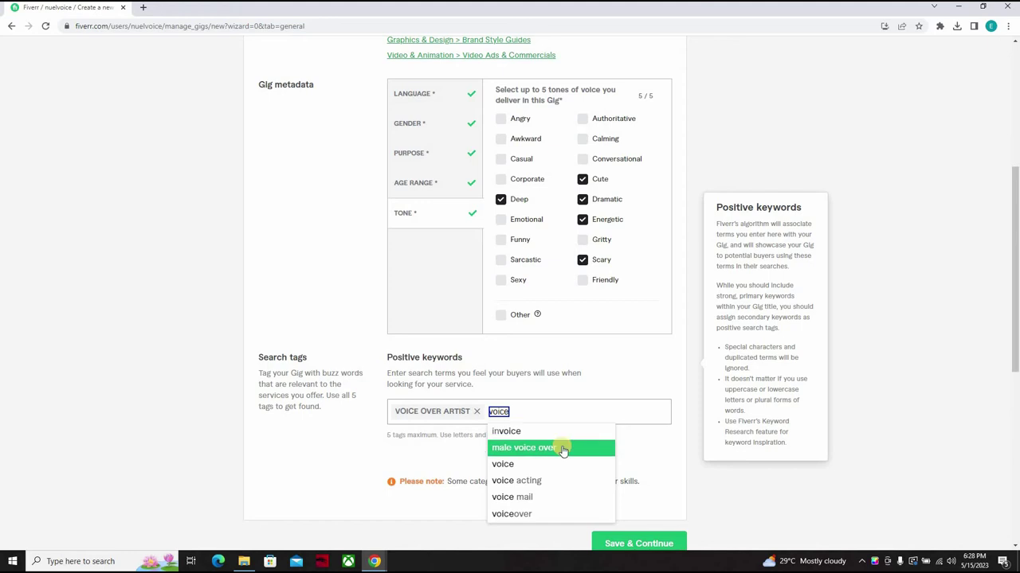
pyautogui.click(561, 450)
pyautogui.write('voic')
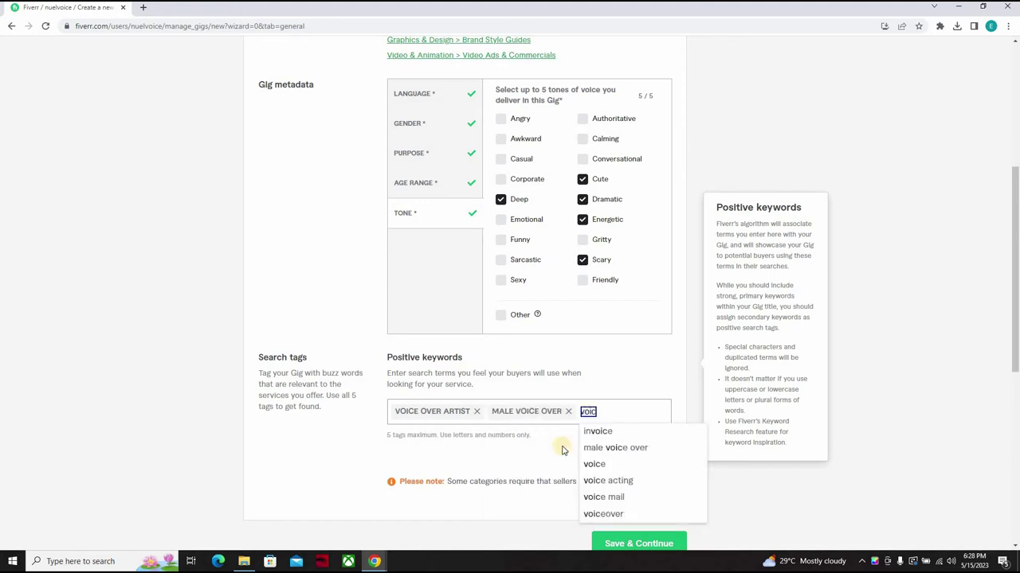
pyautogui.write('e over')
pyautogui.press('Return')
pyautogui.write('voice o')
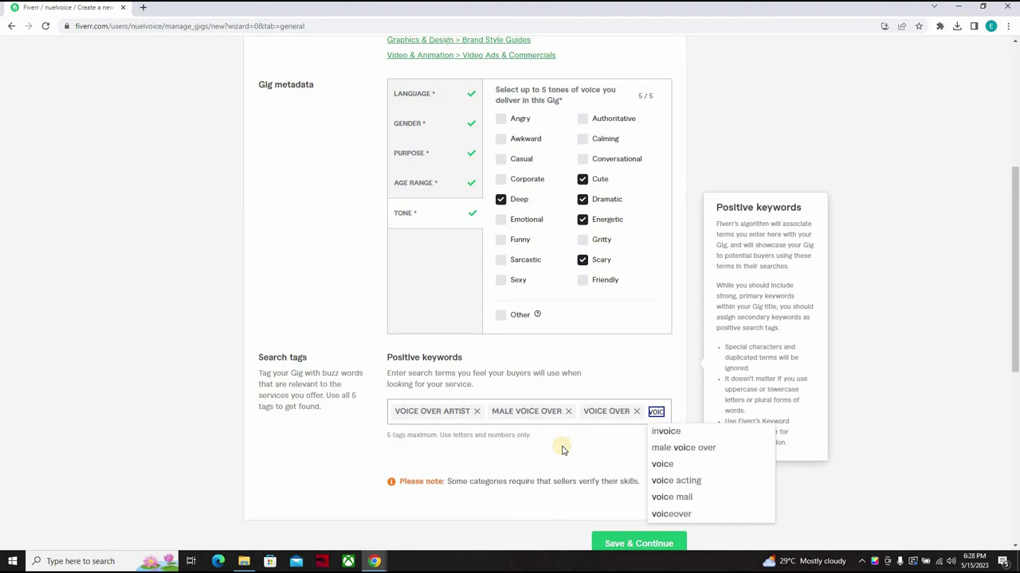
pyautogui.write('ver a')
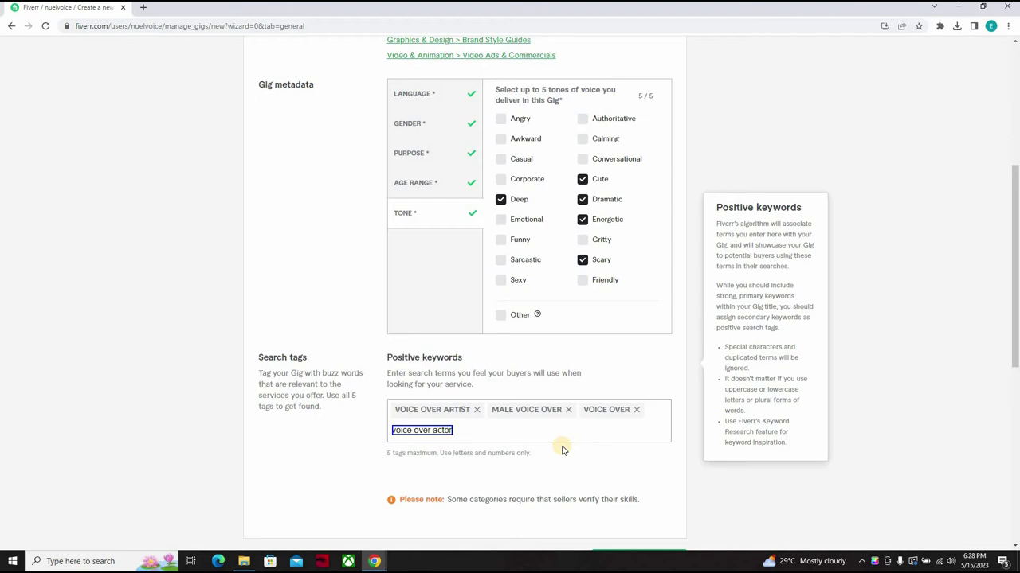
pyautogui.write('ctor')
pyautogui.press('Return')
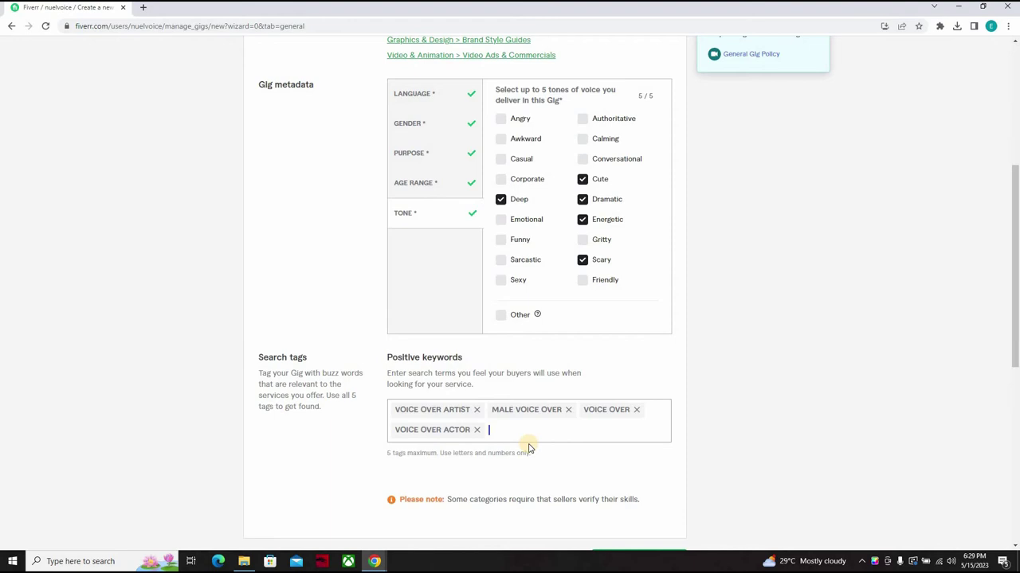
pyautogui.write('vo')
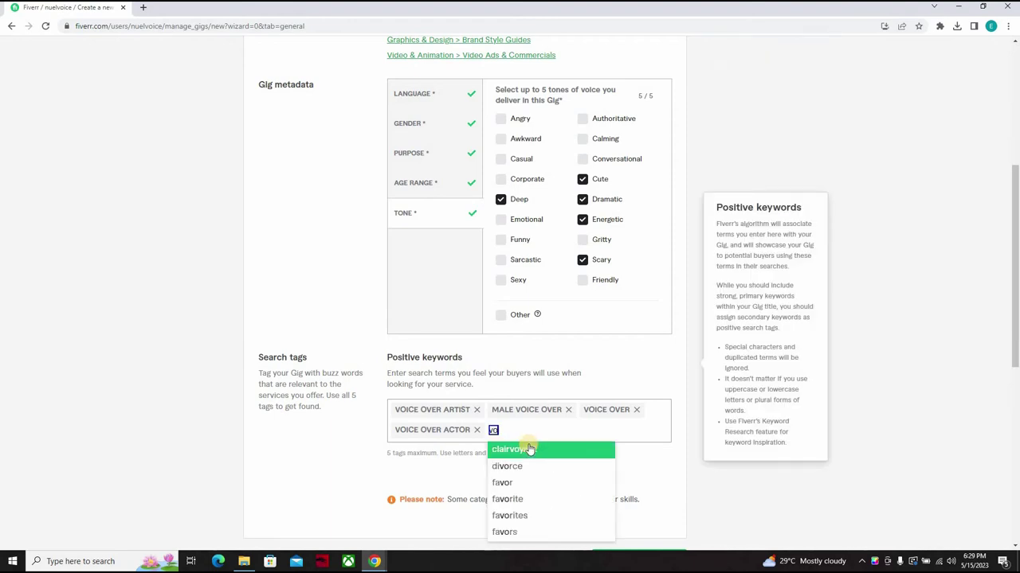
pyautogui.write('iceover')
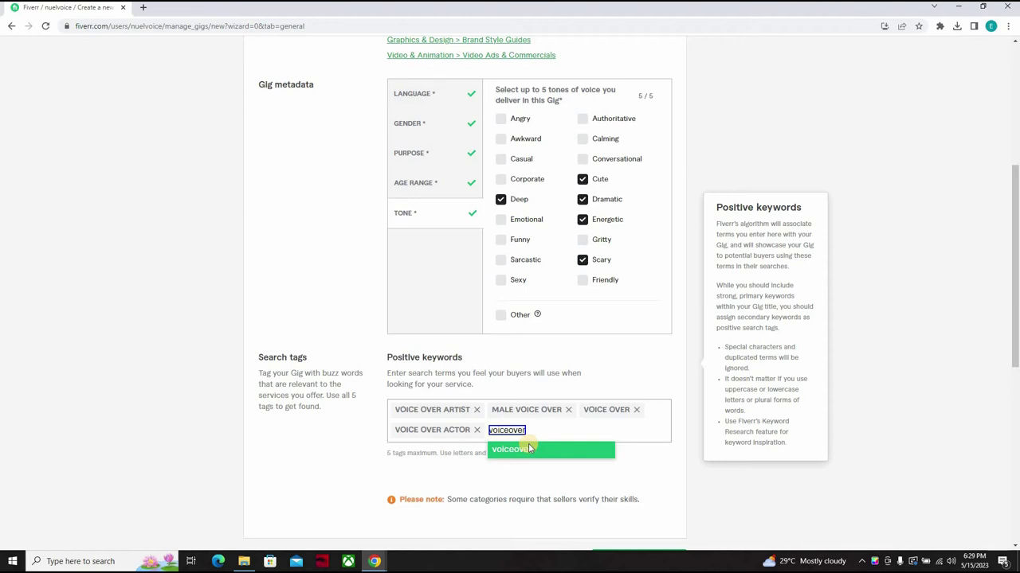
pyautogui.click(529, 449)
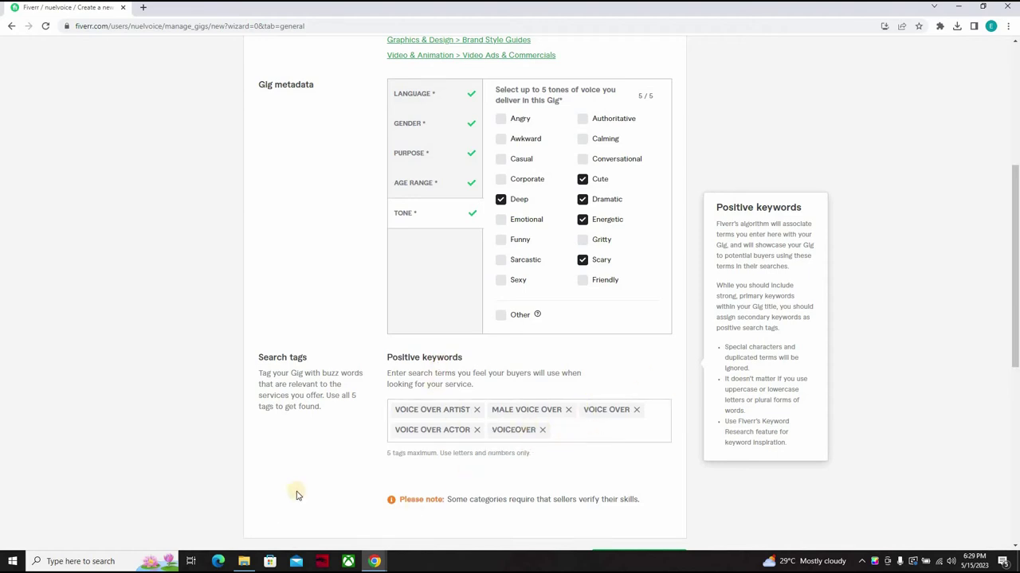
pyautogui.moveTo(372, 562)
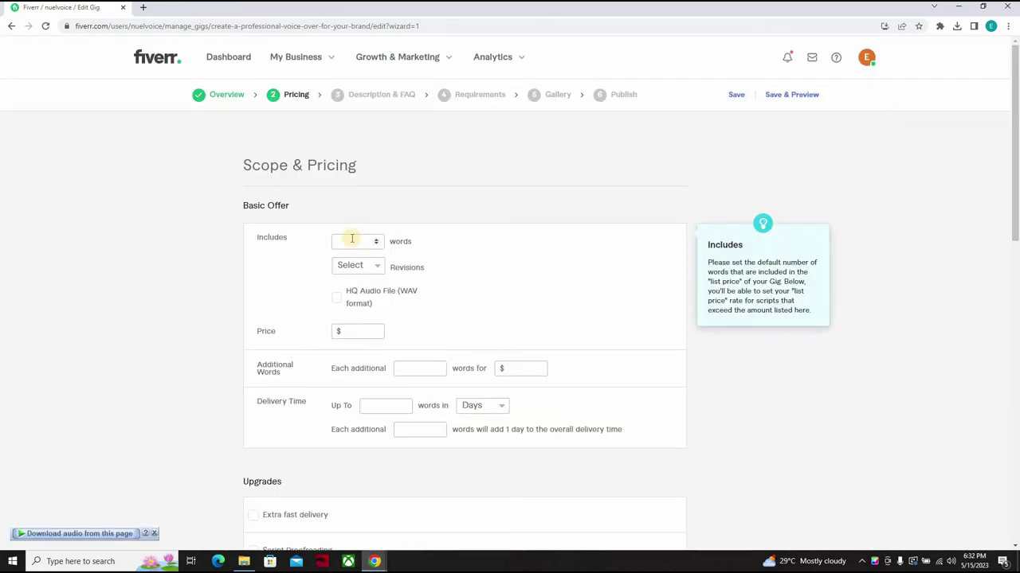
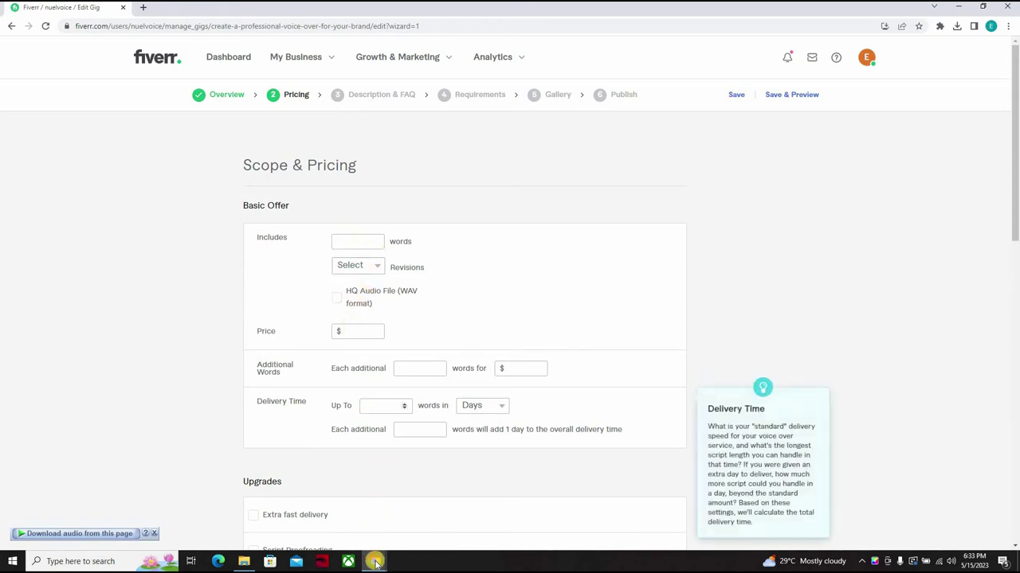
# Step: Review competing voice-over and SEO gig pages and their Basic, Standard and Premium package pricing
pyautogui.moveTo(374, 562)
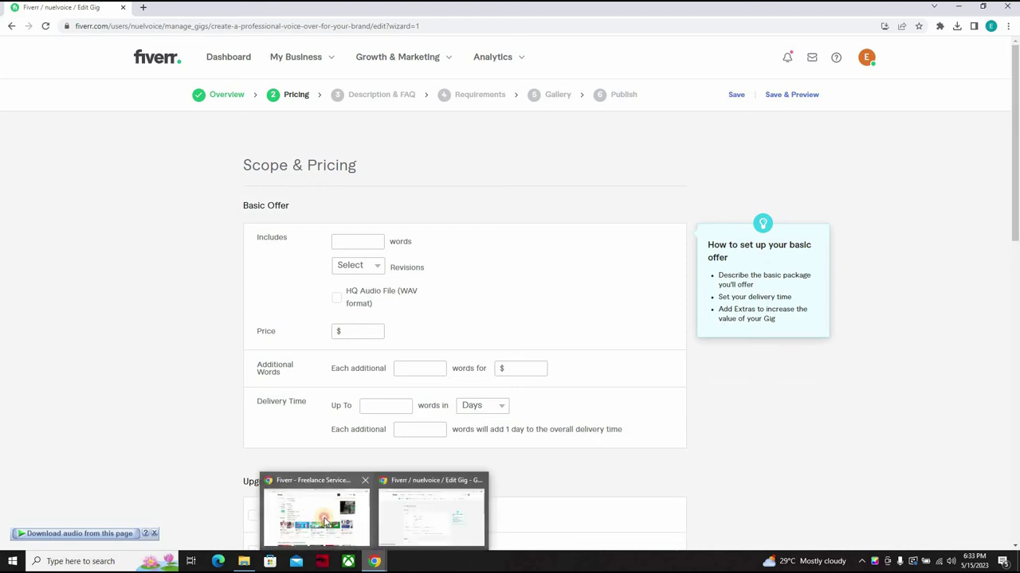
pyautogui.click(323, 519)
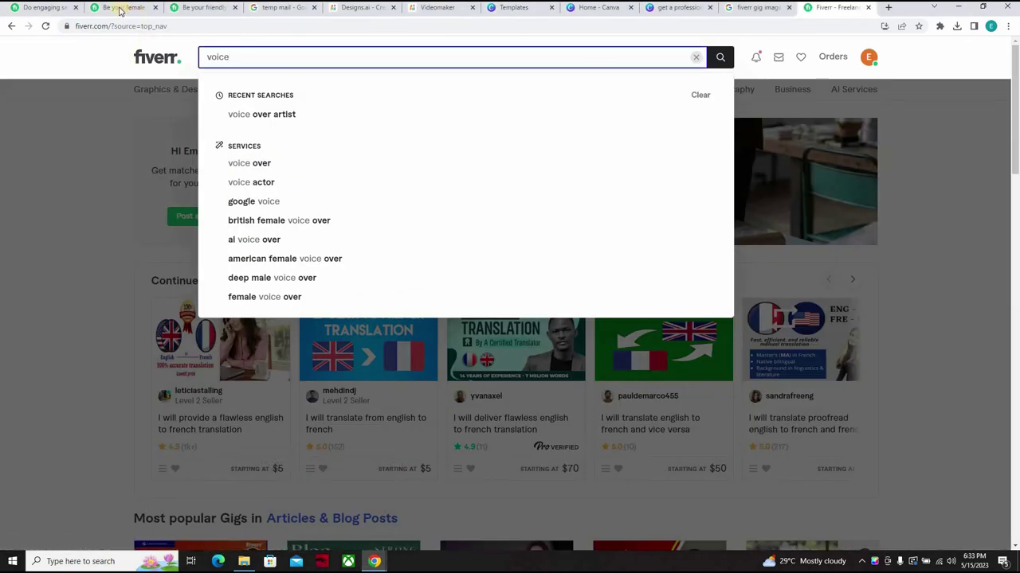
pyautogui.click(120, 11)
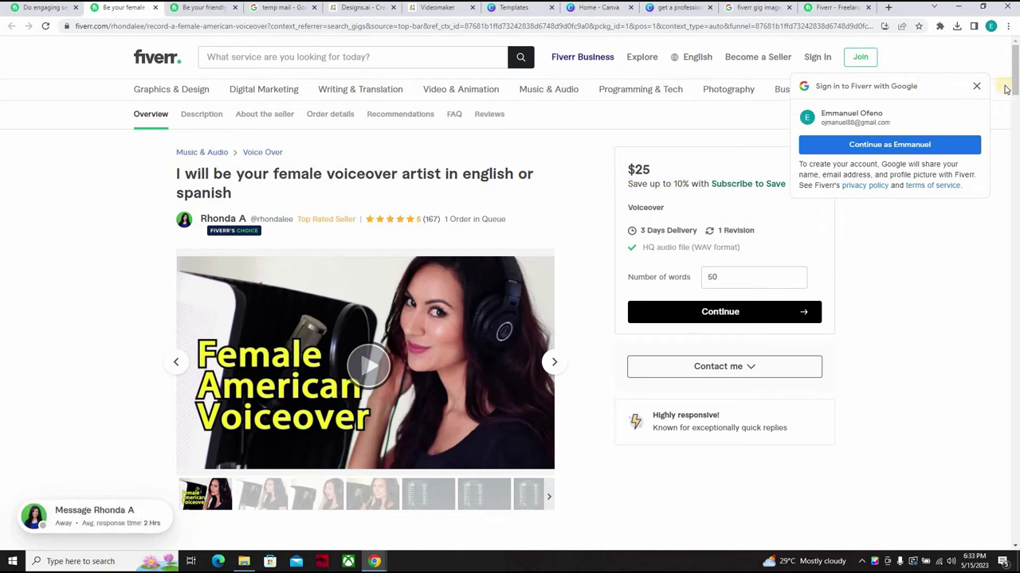
pyautogui.click(976, 86)
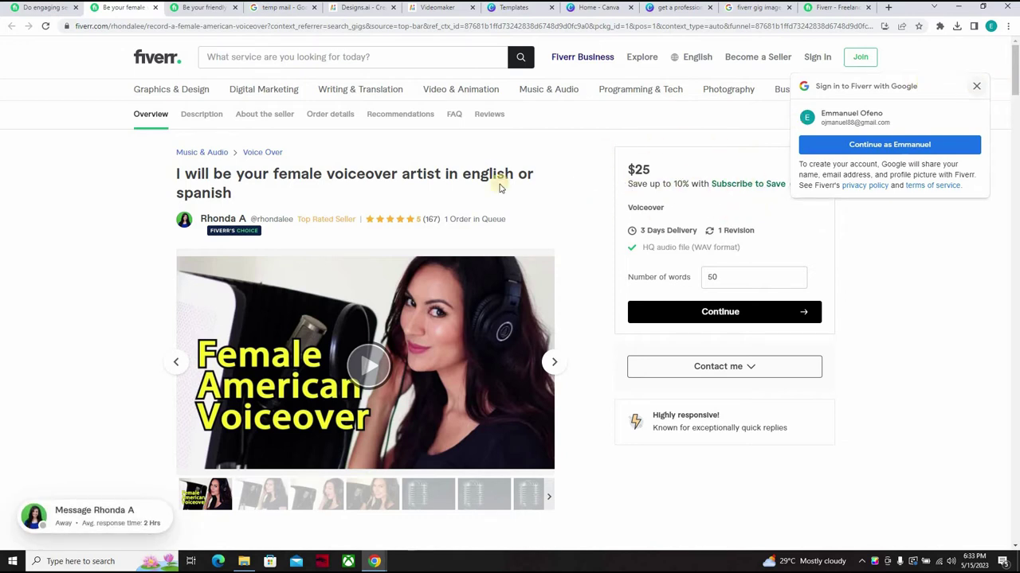
pyautogui.click(197, 10)
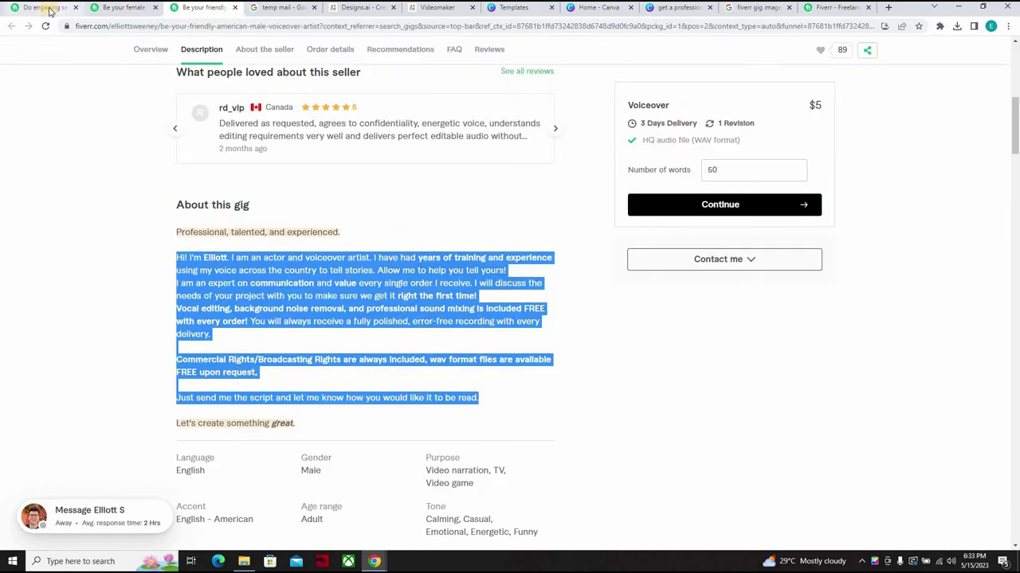
pyautogui.click(49, 10)
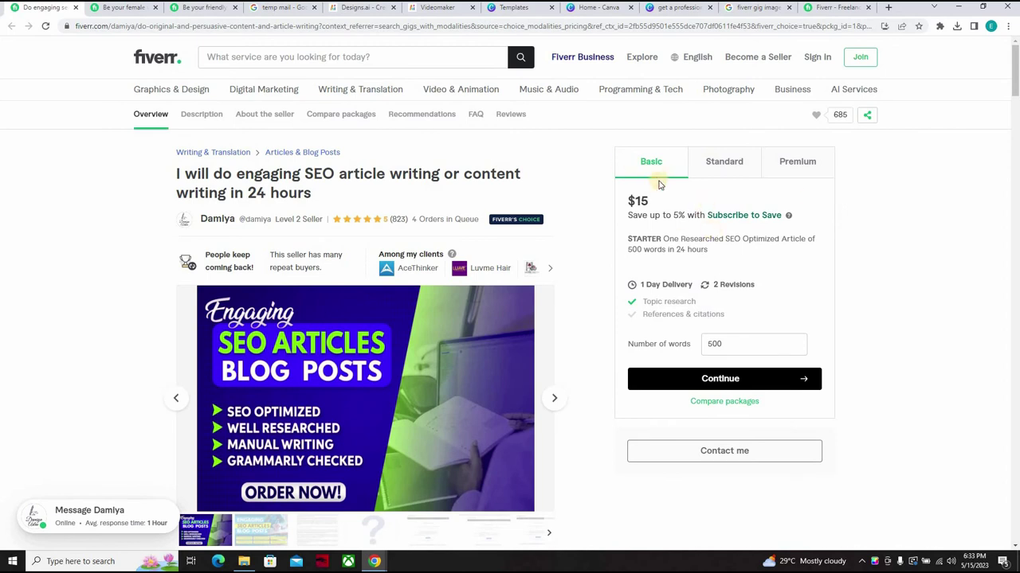
pyautogui.click(728, 175)
pyautogui.click(786, 164)
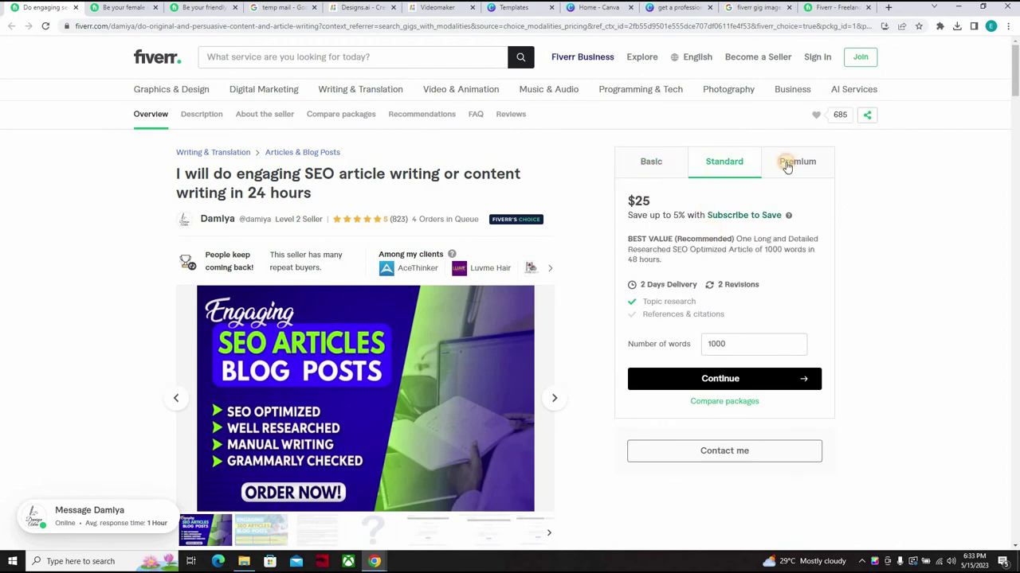
pyautogui.click(651, 162)
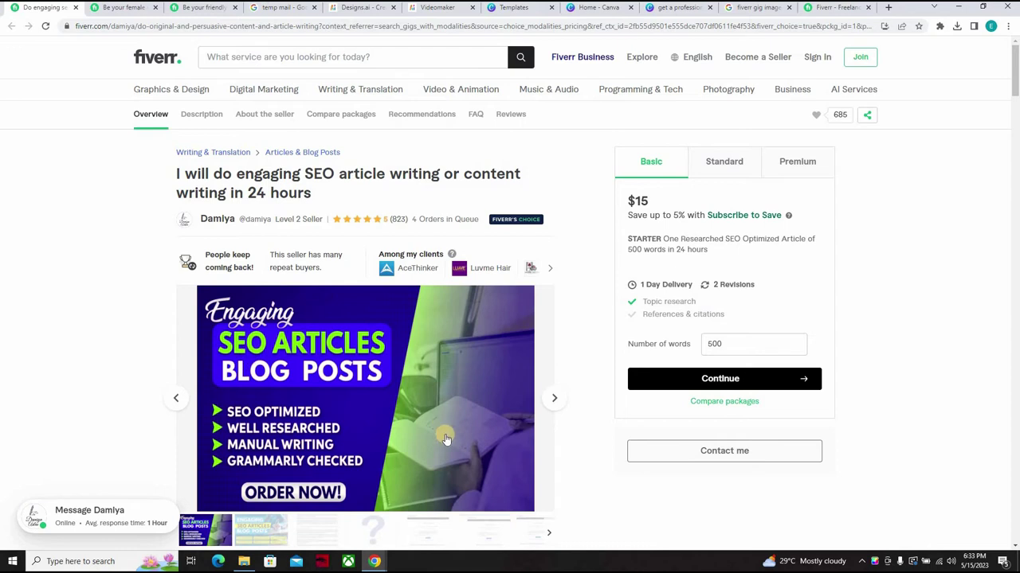
pyautogui.moveTo(373, 562)
pyautogui.click(418, 516)
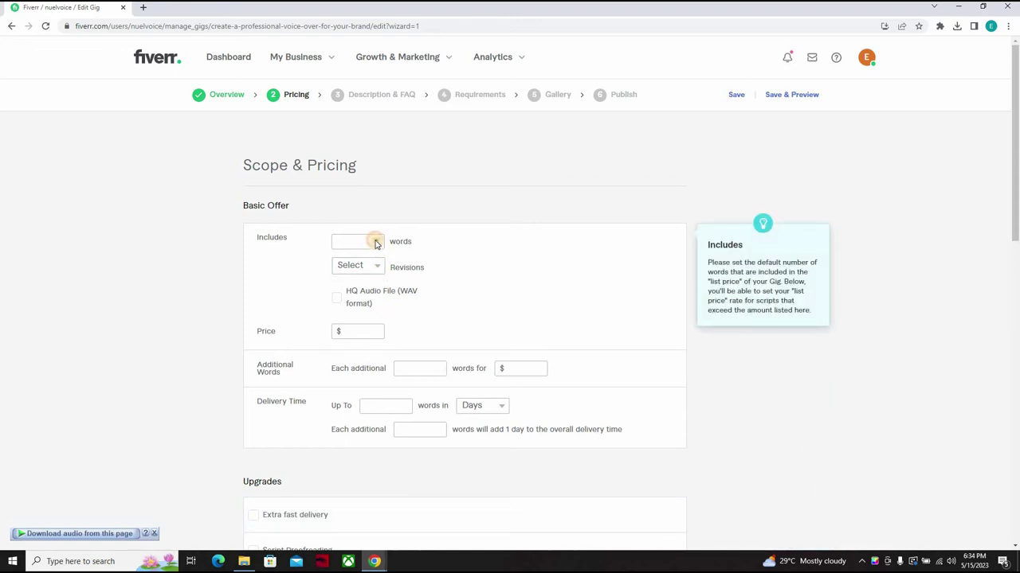
# Step: Set the basic offer to 200 included words, 1 revision, HQ WAV audio and a $10 price
pyautogui.click(376, 244)
pyautogui.write('50')
pyautogui.click(376, 247)
pyautogui.click(376, 247)
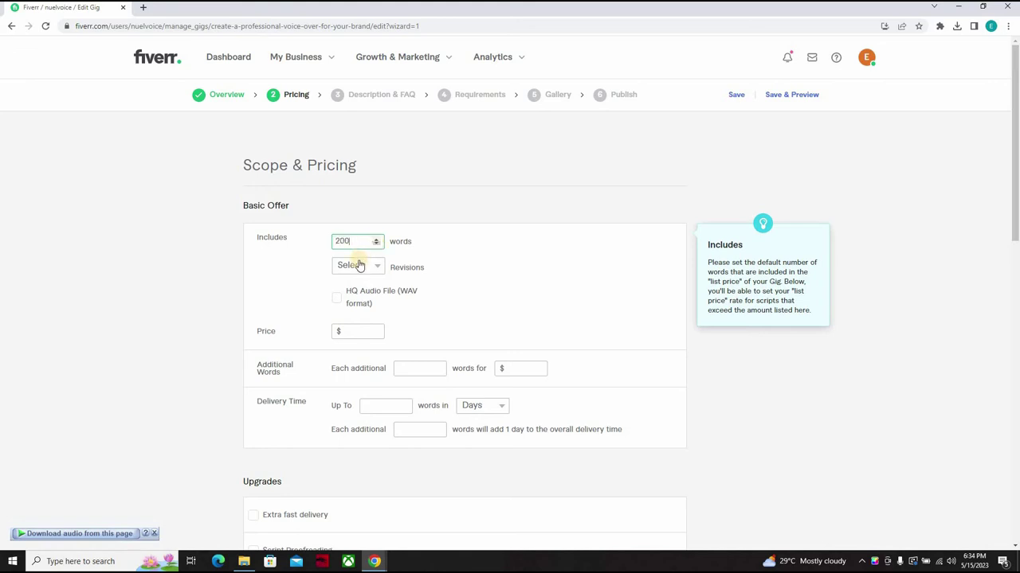
pyautogui.click(380, 267)
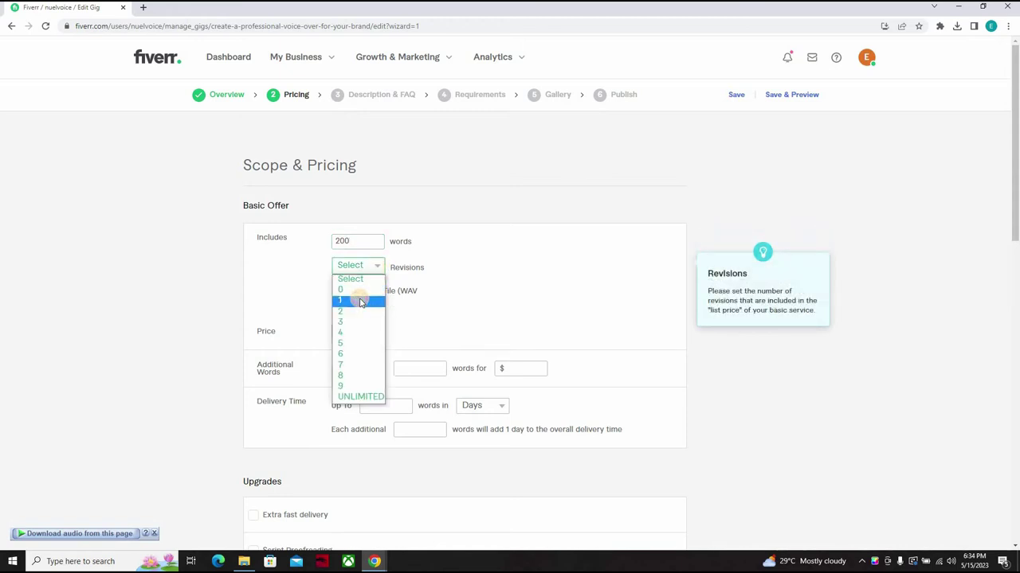
pyautogui.click(361, 302)
pyautogui.click(338, 299)
pyautogui.click(372, 334)
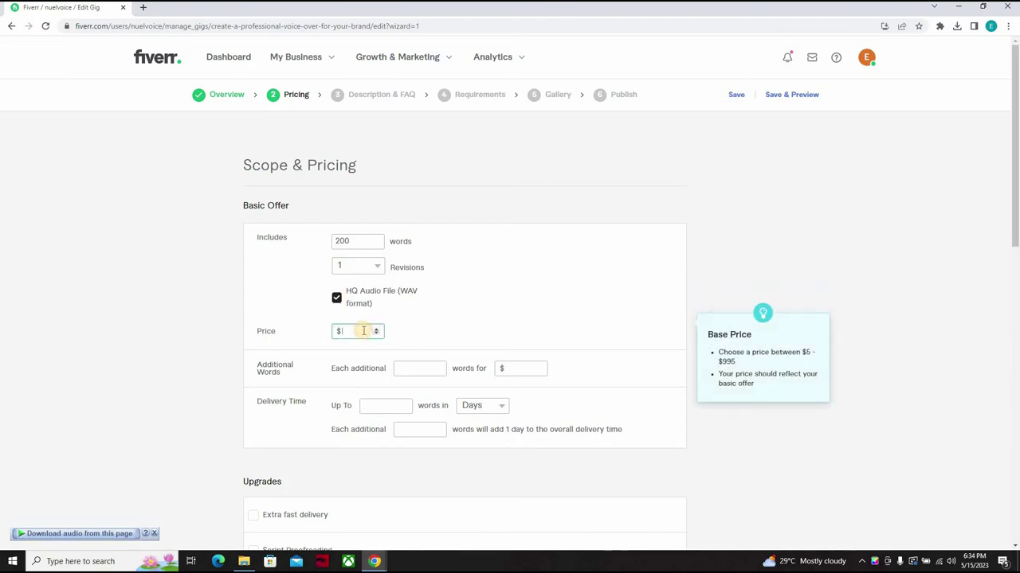
pyautogui.write('10')
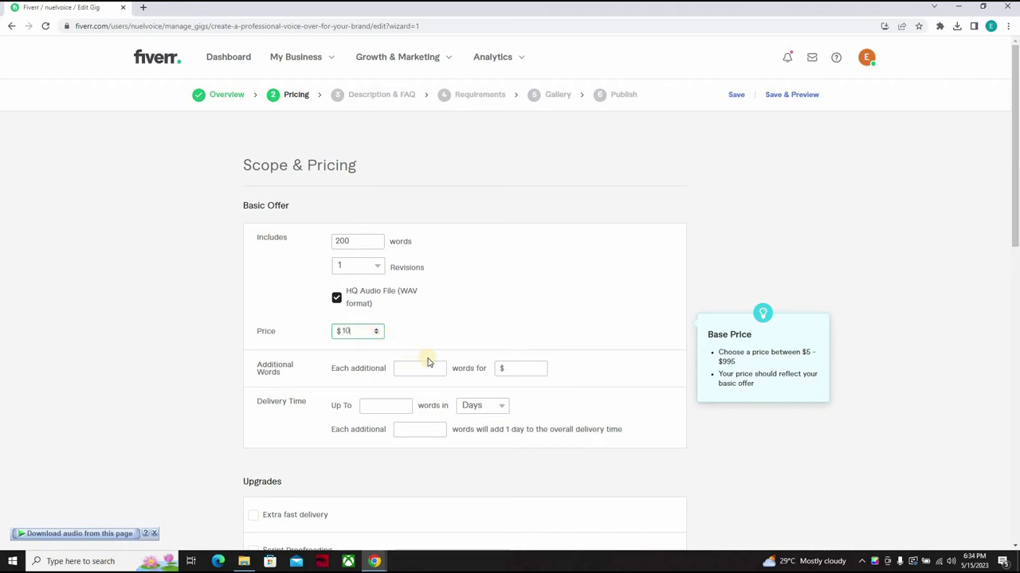
# Step: Set the basic offer to deliver up to 200 words in 1 day
pyautogui.moveTo(400, 373)
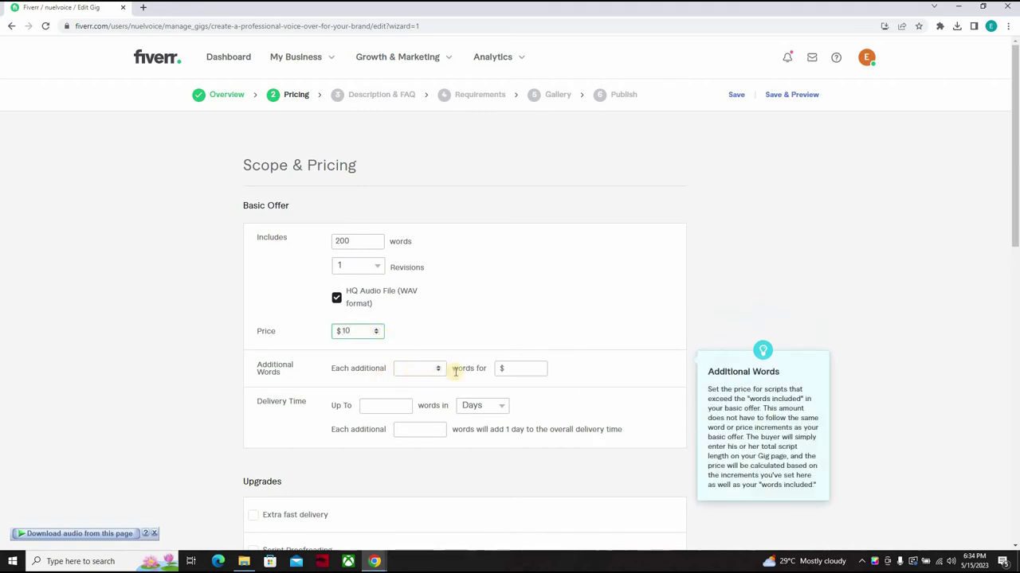
pyautogui.moveTo(378, 405)
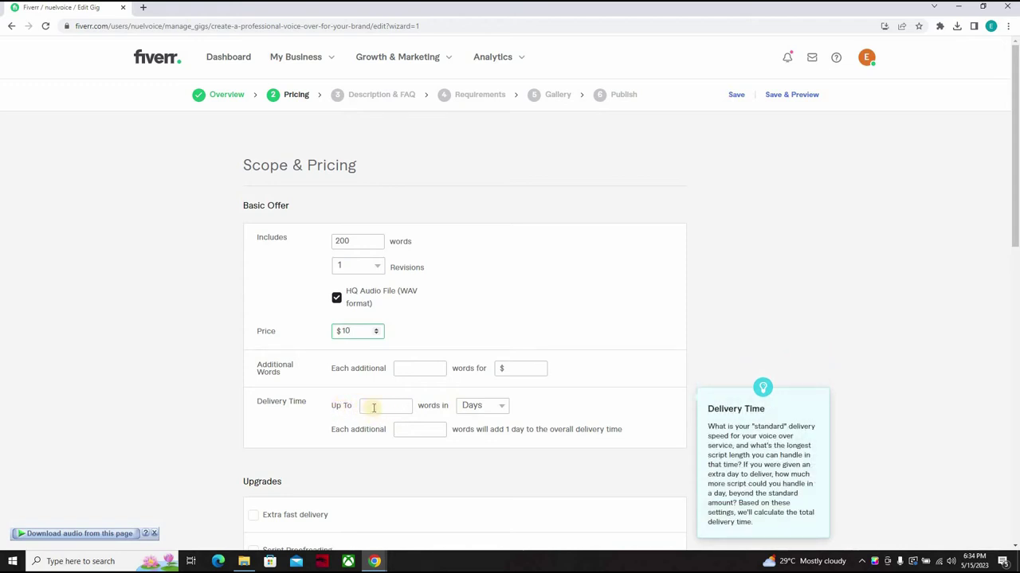
pyautogui.click(404, 407)
pyautogui.write('25')
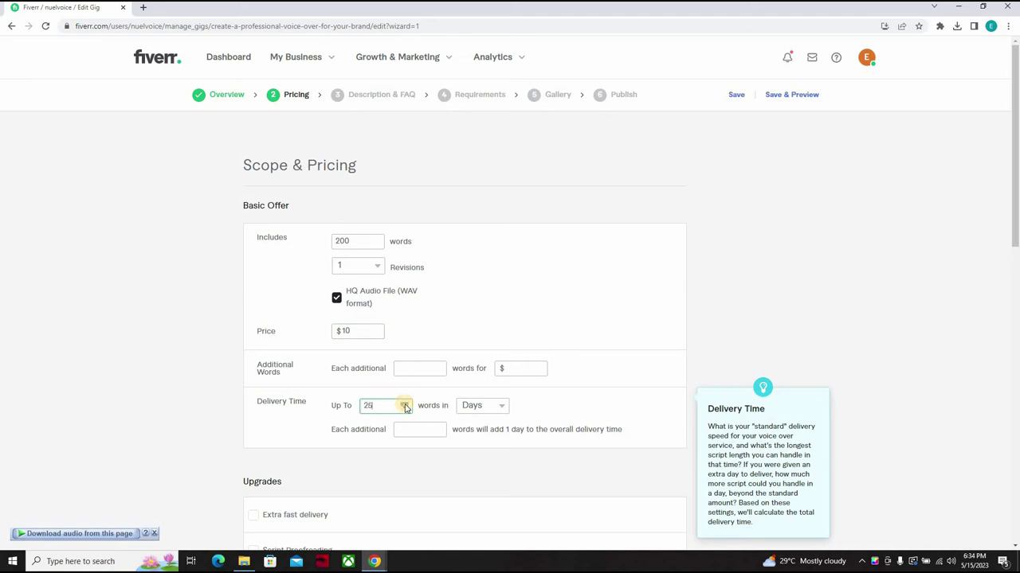
pyautogui.press('BackSpace')
pyautogui.press('BackSpace')
pyautogui.write('100')
pyautogui.click(405, 404)
pyautogui.click(405, 404)
pyautogui.click(404, 404)
pyautogui.click(501, 406)
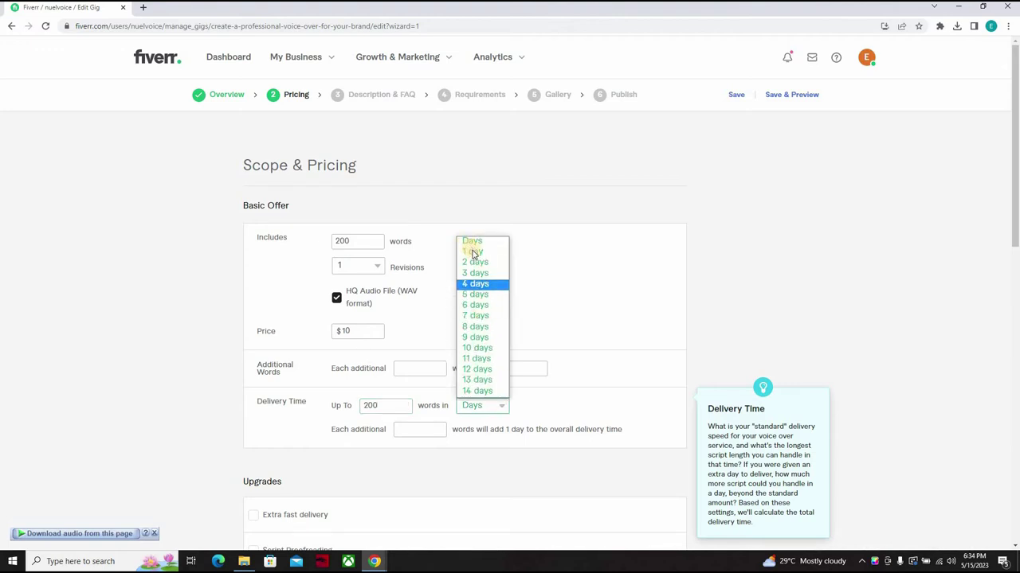
pyautogui.click(472, 252)
pyautogui.click(542, 368)
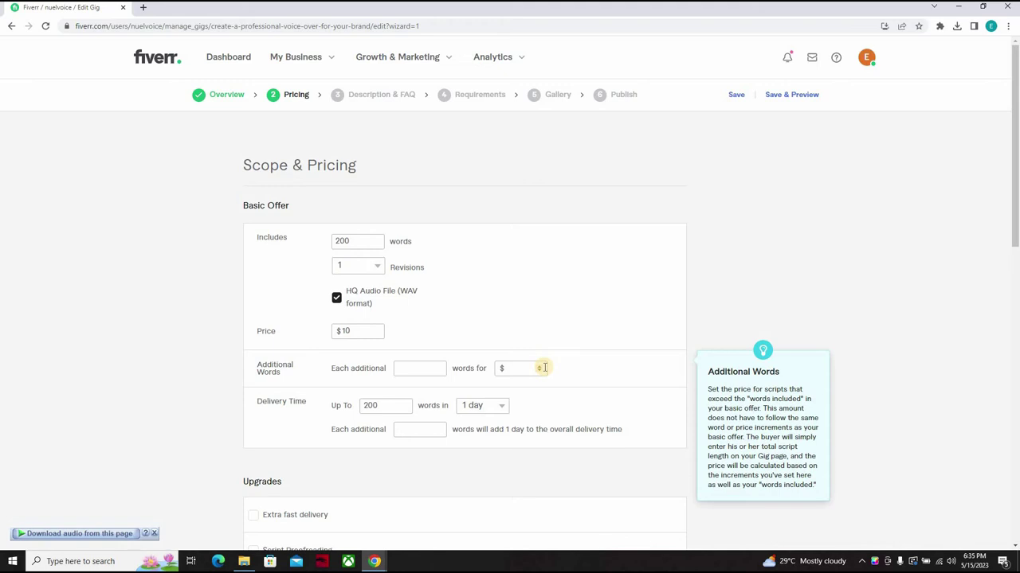
pyautogui.moveTo(452, 430)
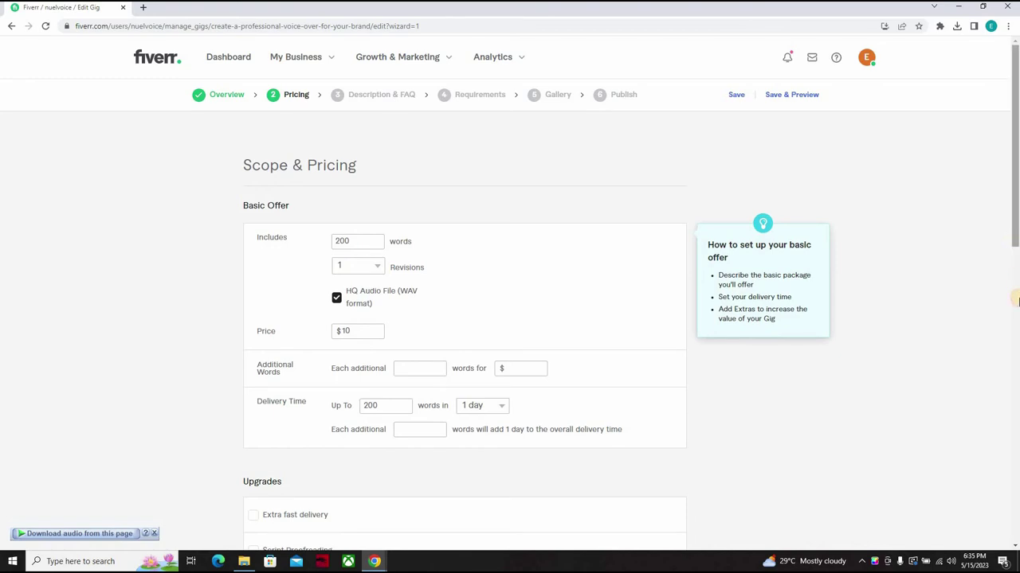
pyautogui.click(1015, 299)
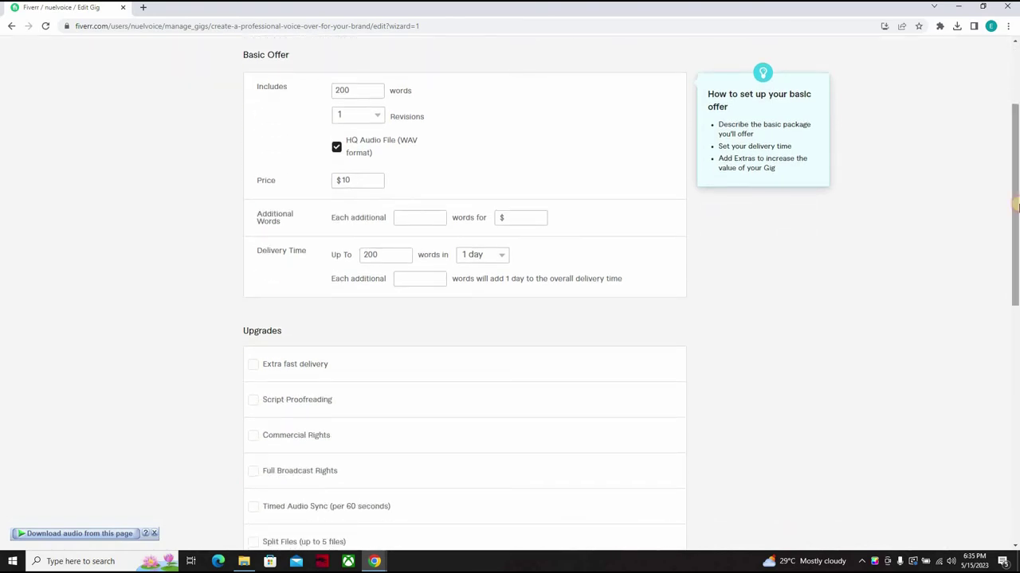
# Step: Scroll down the Scope & Pricing page to the Upgrades section and Save & Continue button
pyautogui.scroll(2, 1017, 193)
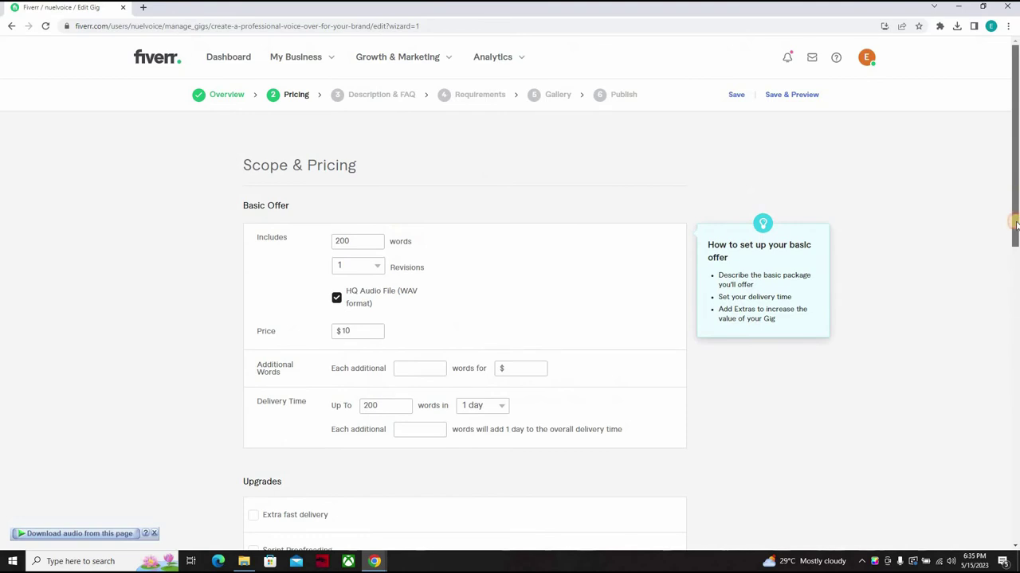
pyautogui.scroll(-1, 1015, 239)
pyautogui.scroll(-1, 1015, 251)
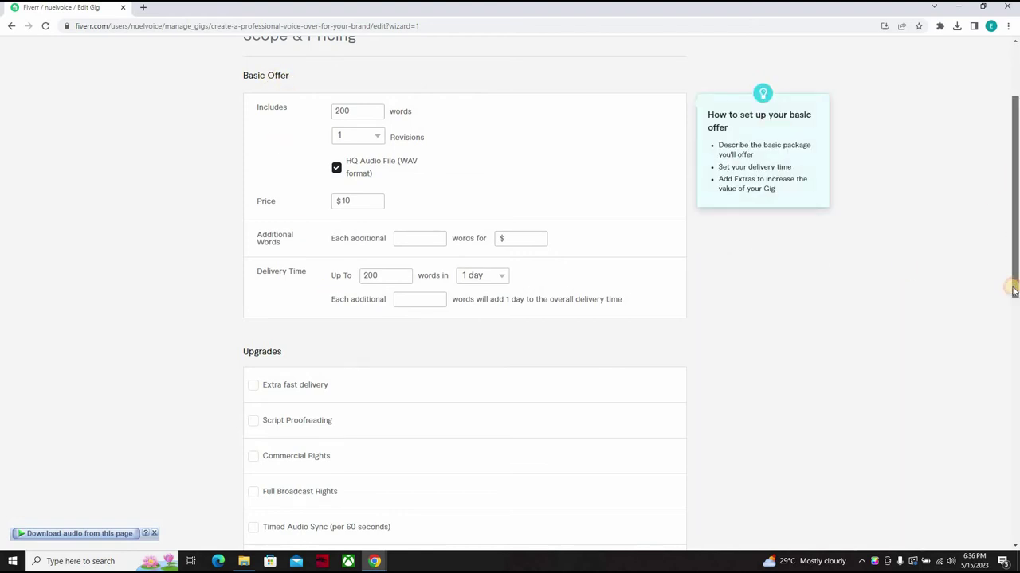
pyautogui.scroll(-4, 1016, 181)
pyautogui.scroll(4, 1015, 161)
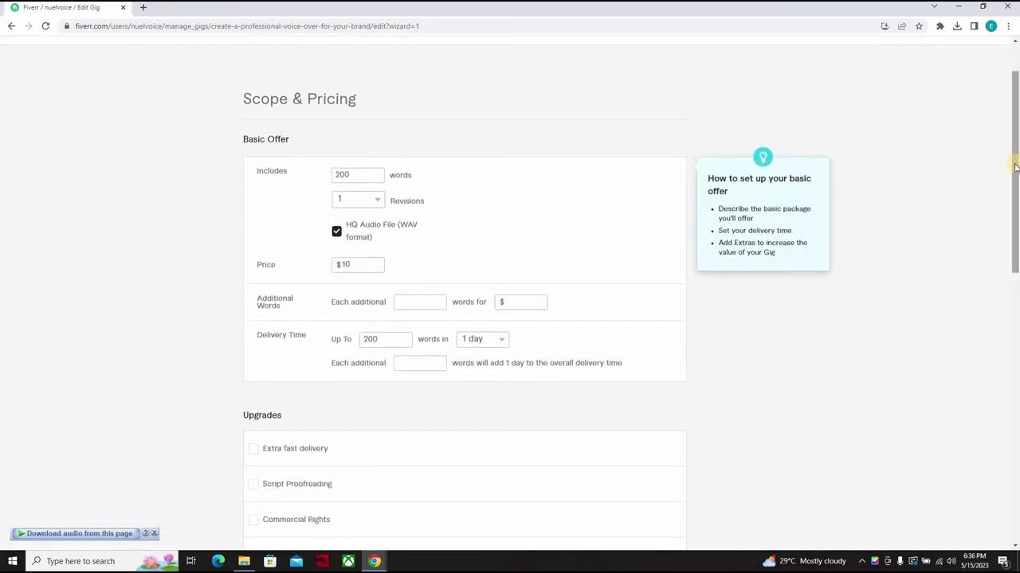
pyautogui.scroll(-2, 1005, 239)
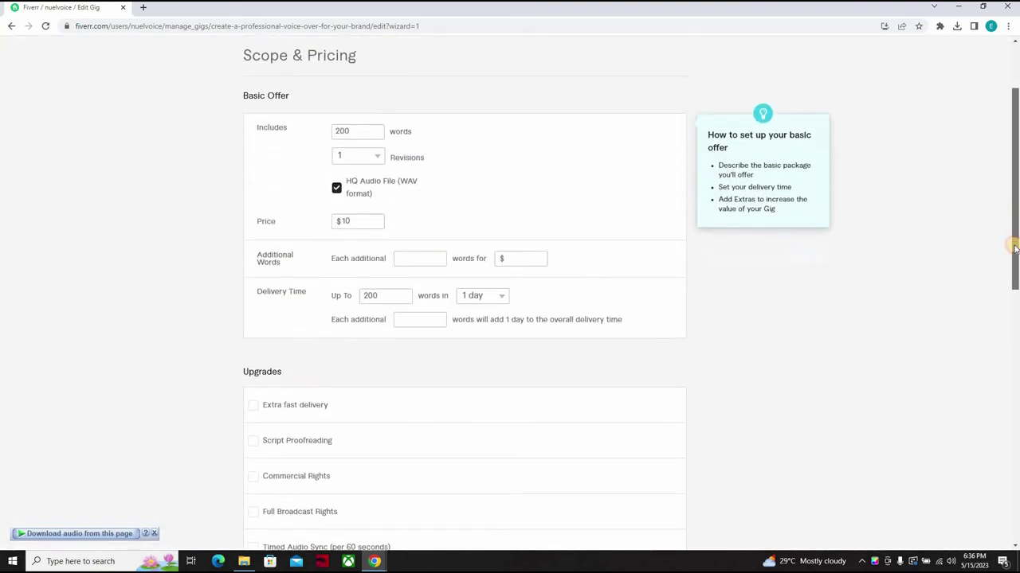
pyautogui.scroll(-3, 1003, 278)
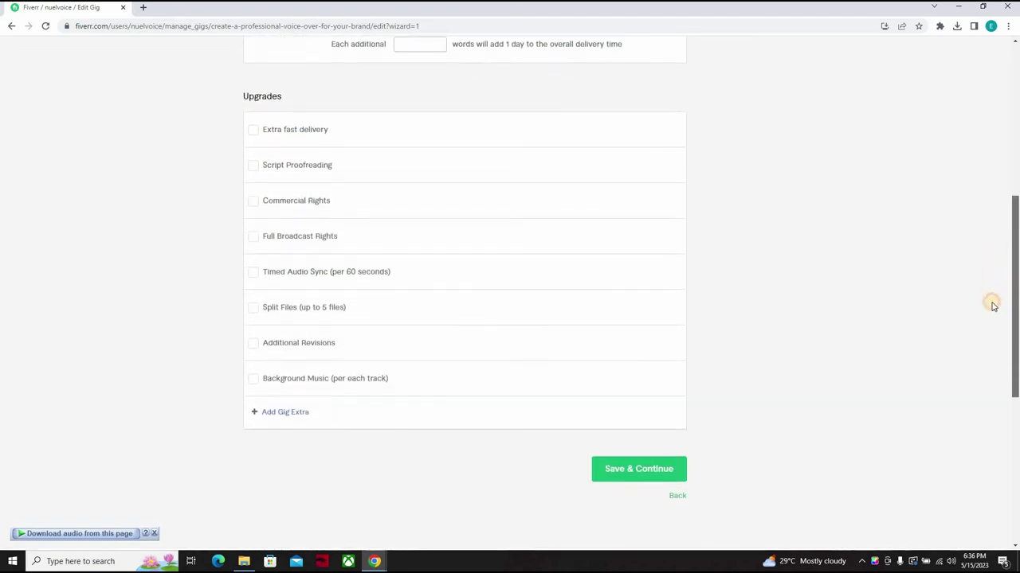
pyautogui.scroll(1, 1002, 278)
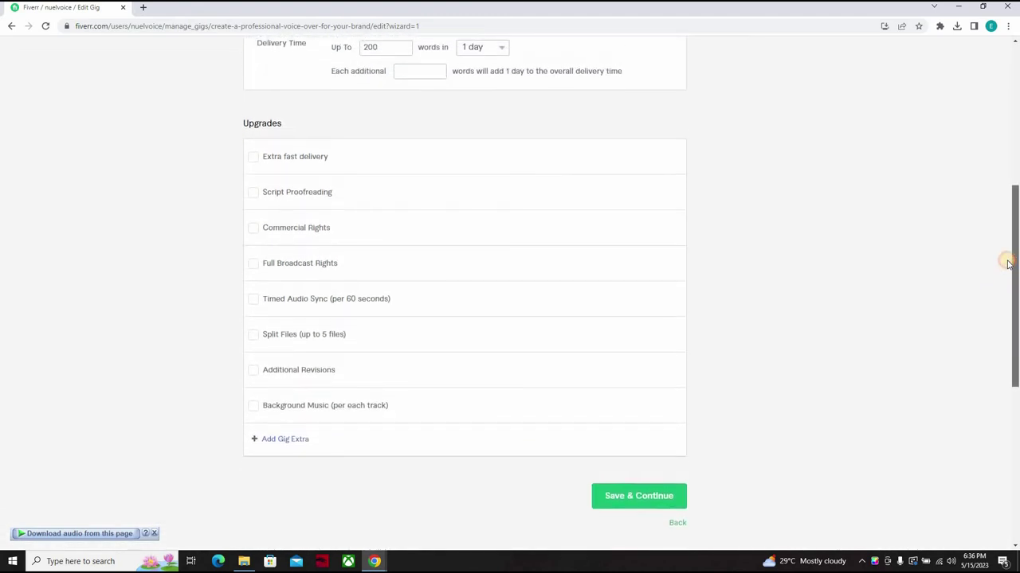
pyautogui.scroll(1, 1003, 273)
pyautogui.scroll(-1, 876, 283)
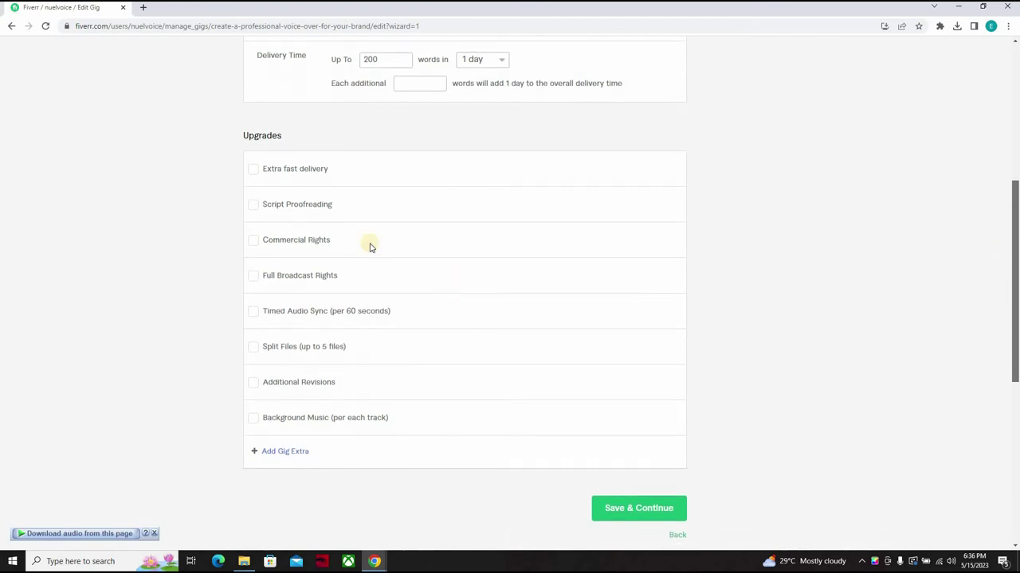
# Step: Tick the Extra fast delivery, Proofreading, Commercial, Broadcast, Audio Sync, Revisions and Background Music upgrades
pyautogui.click(253, 170)
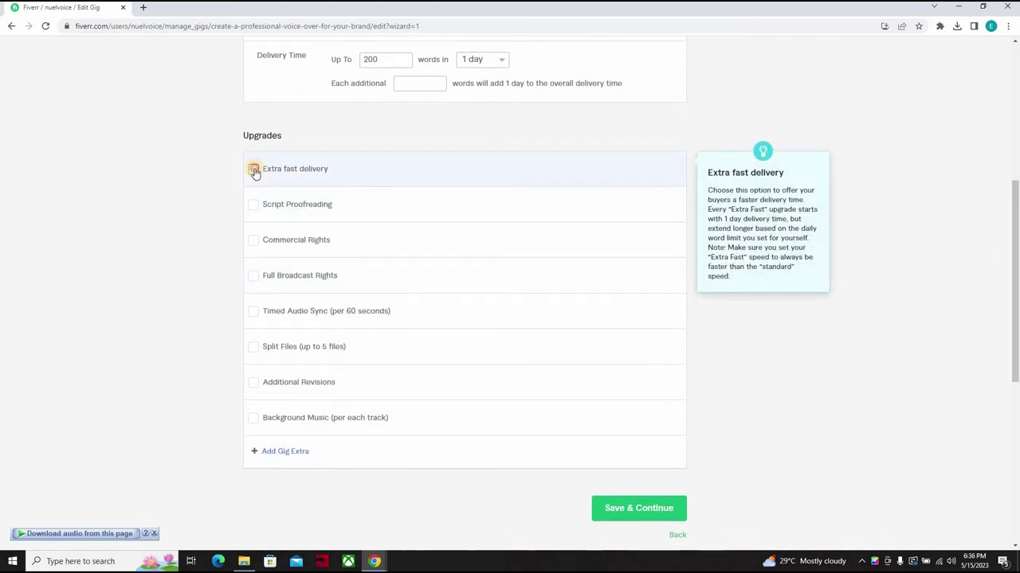
pyautogui.click(253, 213)
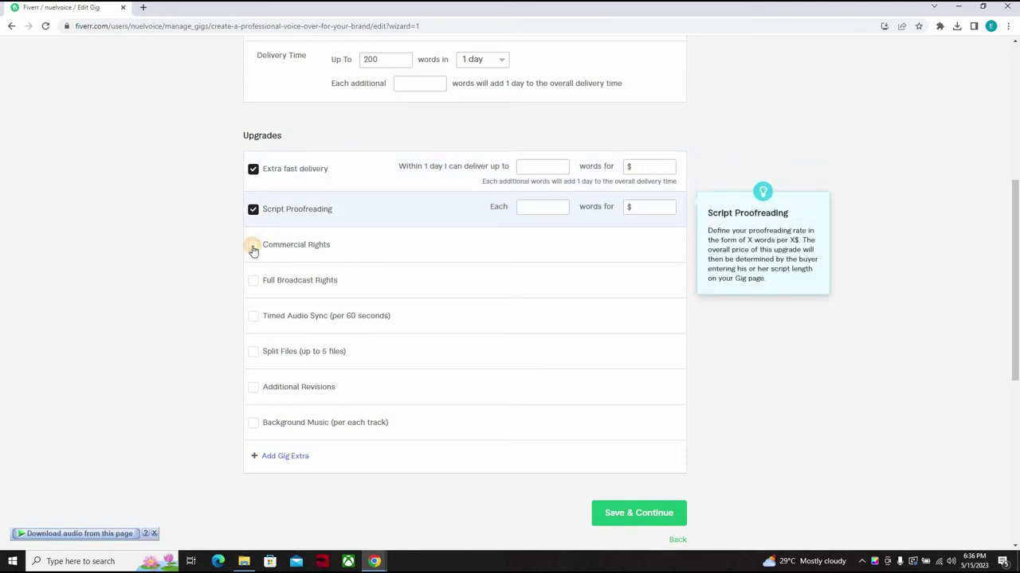
pyautogui.click(252, 247)
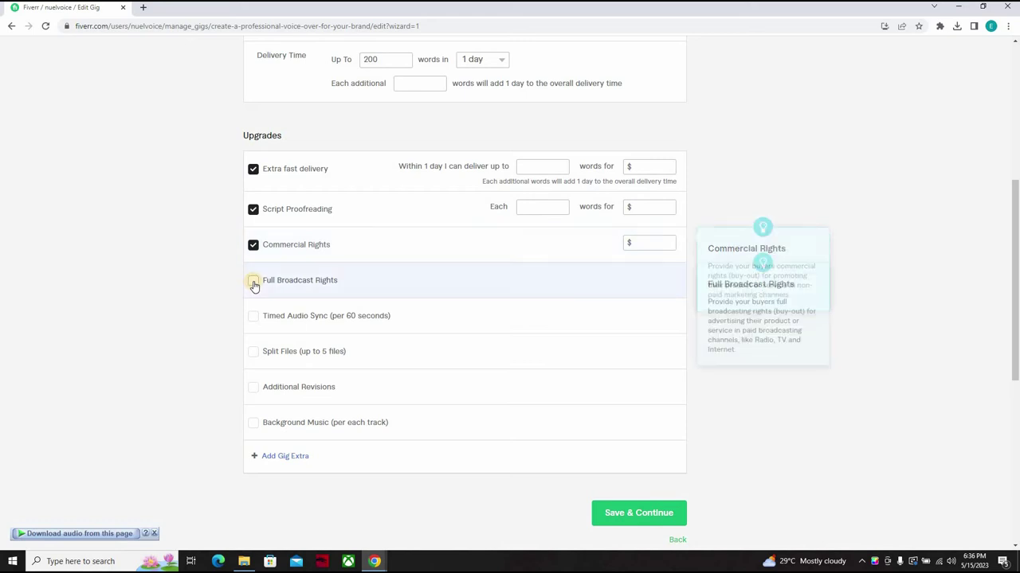
pyautogui.click(253, 285)
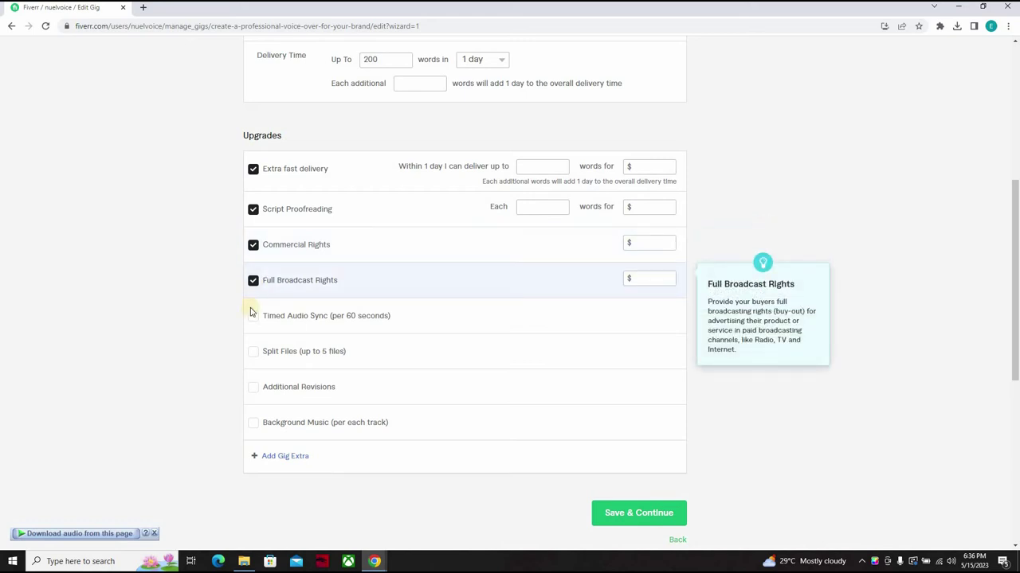
pyautogui.click(252, 318)
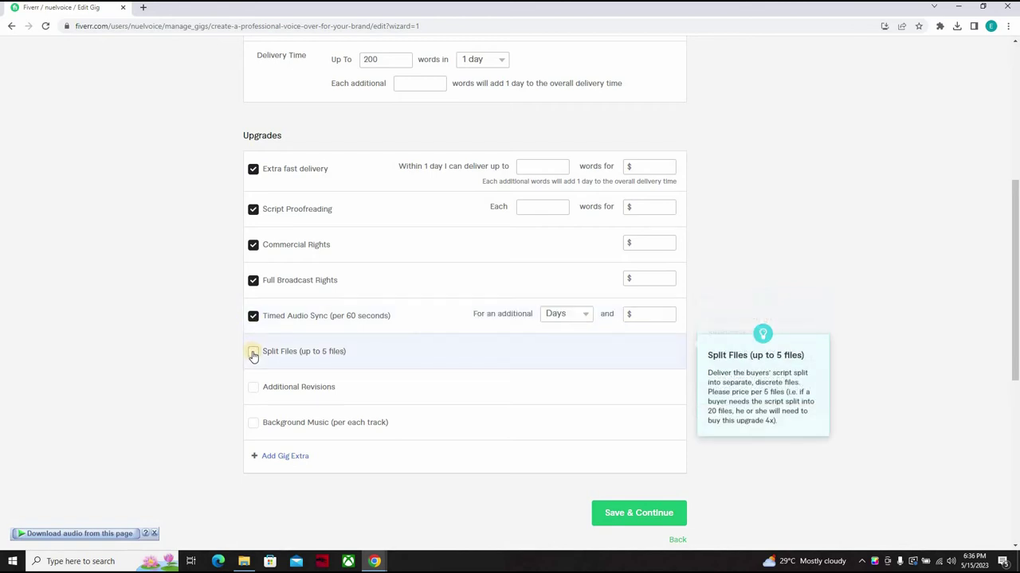
pyautogui.click(252, 388)
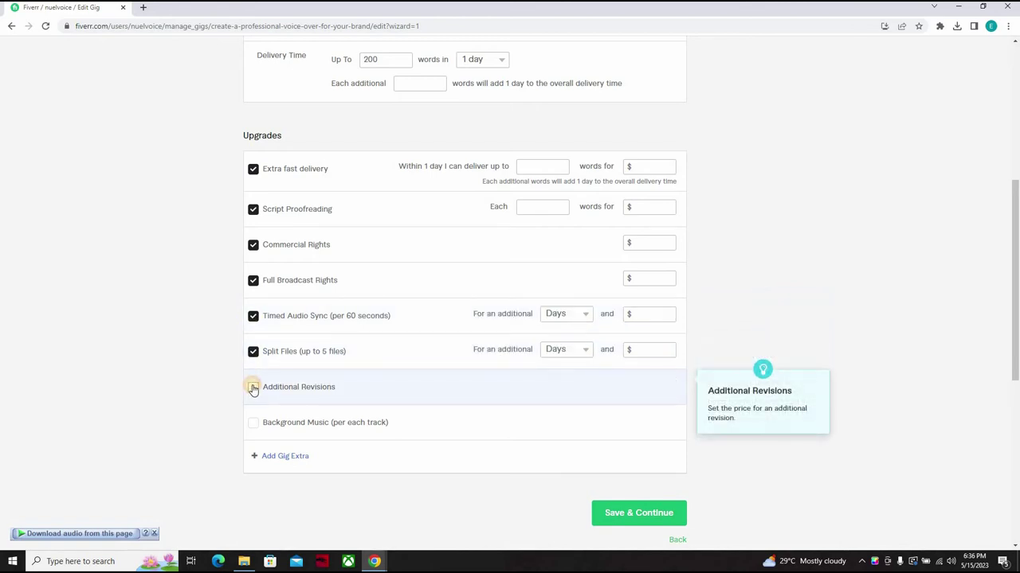
pyautogui.click(253, 425)
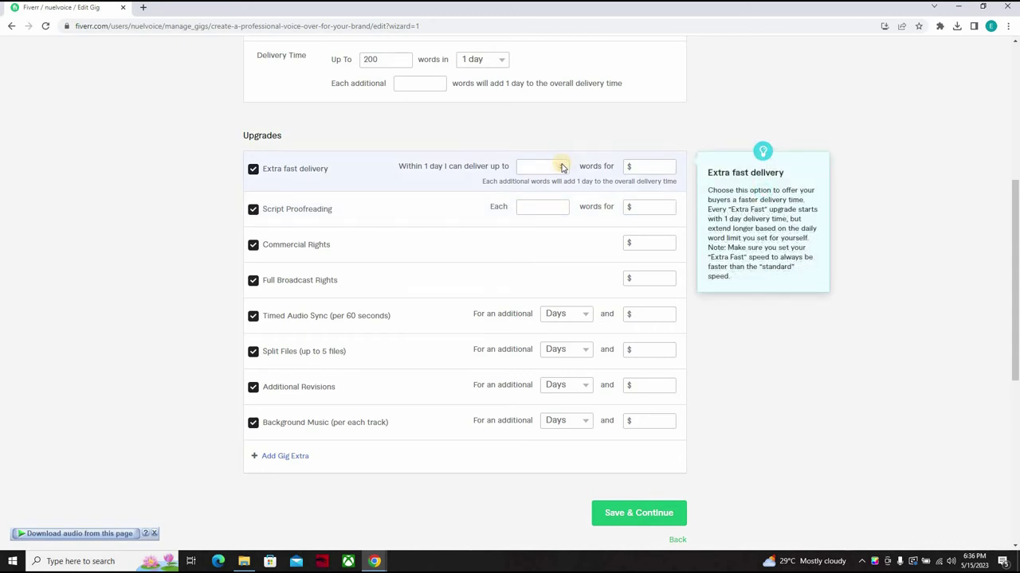
# Step: Clear the Extra fast delivery word limit field
pyautogui.click(562, 167)
pyautogui.click(561, 169)
pyautogui.press('BackSpace')
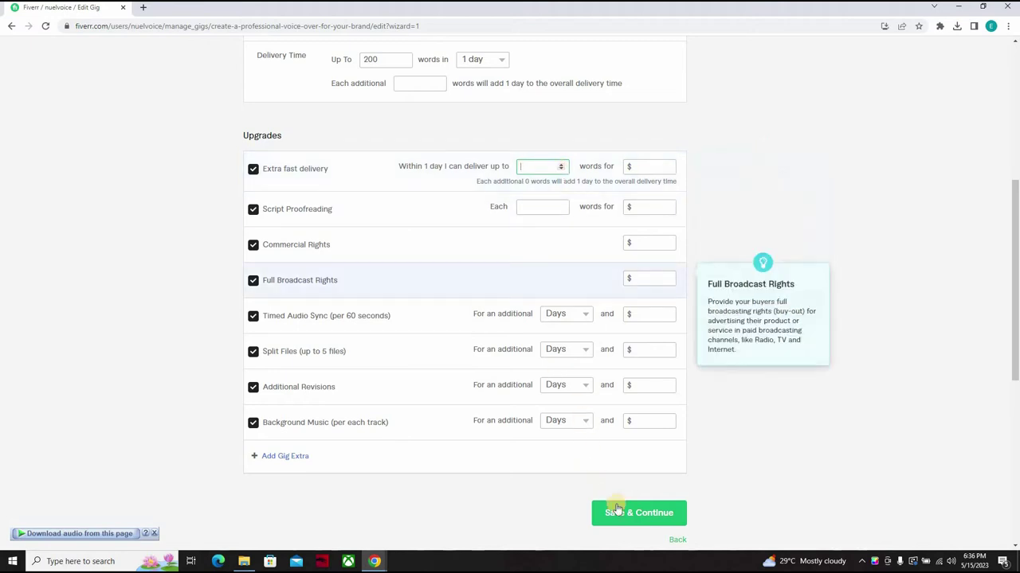
# Step: Save and continue, then set the Extra fast delivery word limit to 200
pyautogui.click(627, 516)
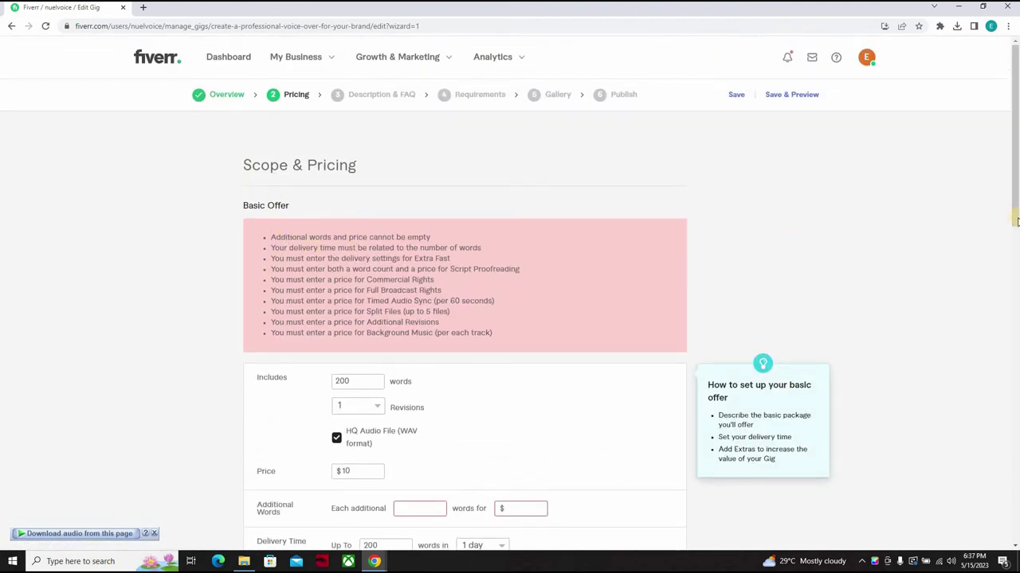
pyautogui.click(1015, 321)
pyautogui.moveTo(1016, 321)
pyautogui.mouseDown()
pyautogui.moveTo(1014, 309)
pyautogui.moveTo(983, 368)
pyautogui.mouseUp()
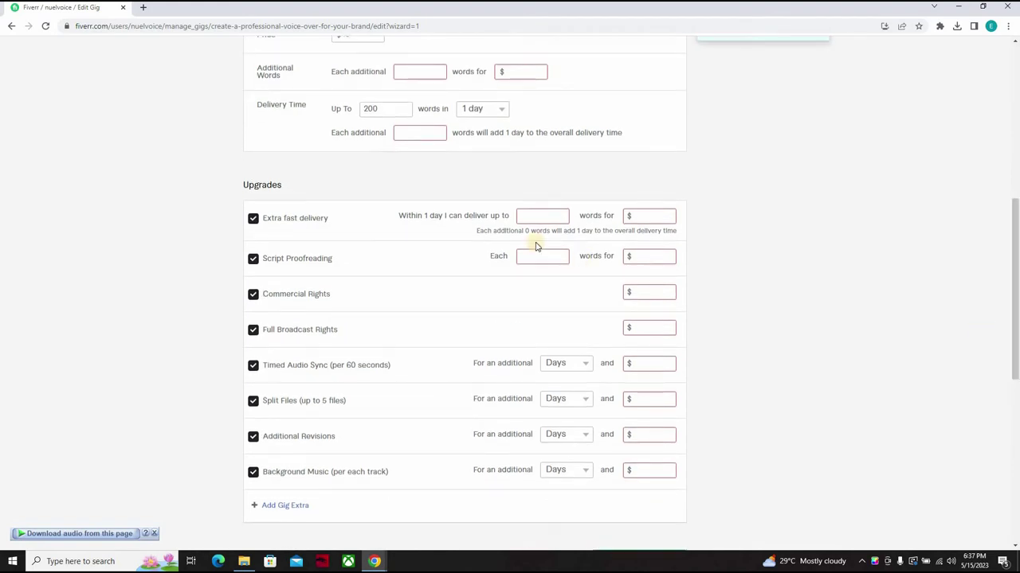
pyautogui.click(535, 218)
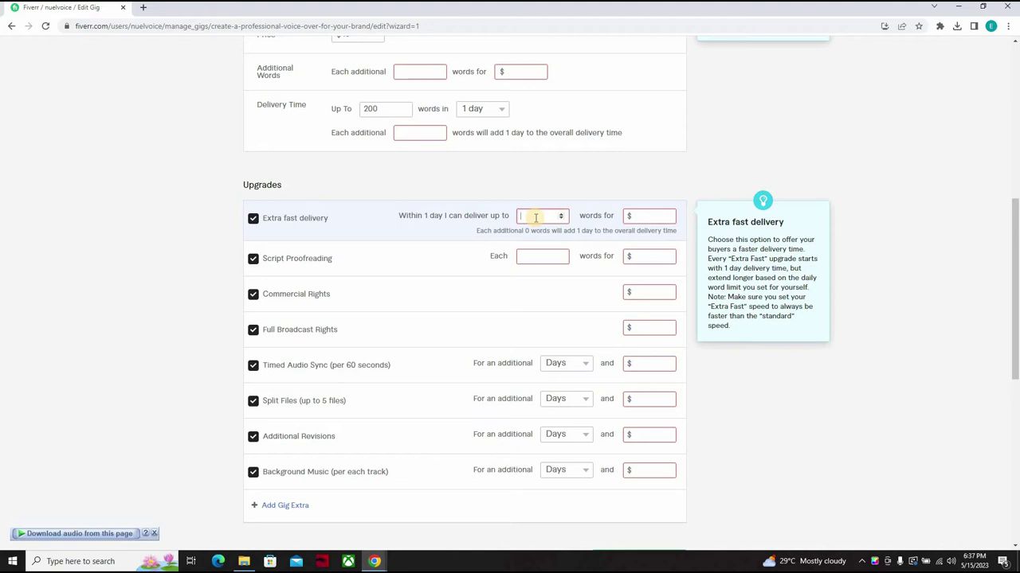
pyautogui.write('200')
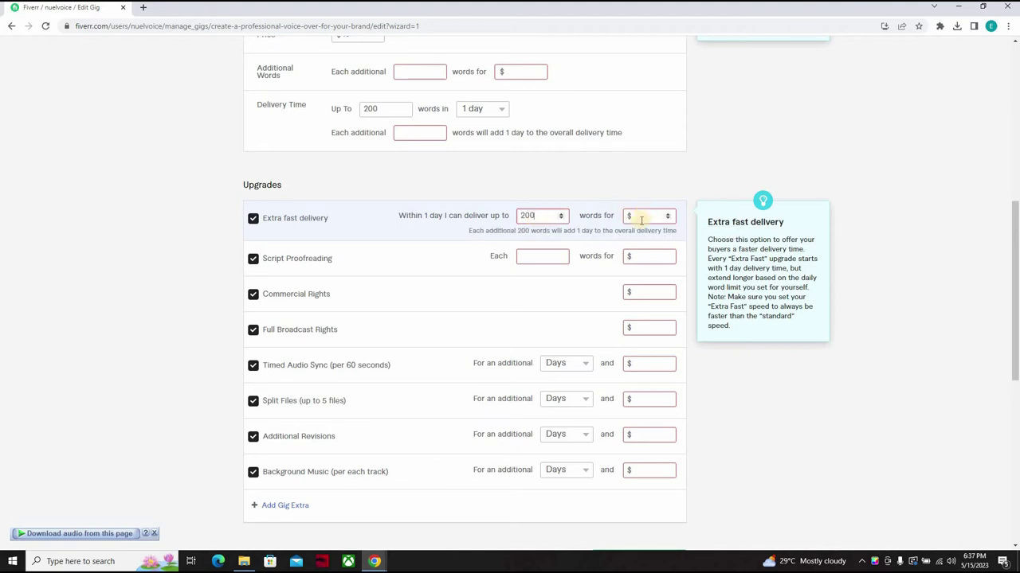
pyautogui.click(641, 219)
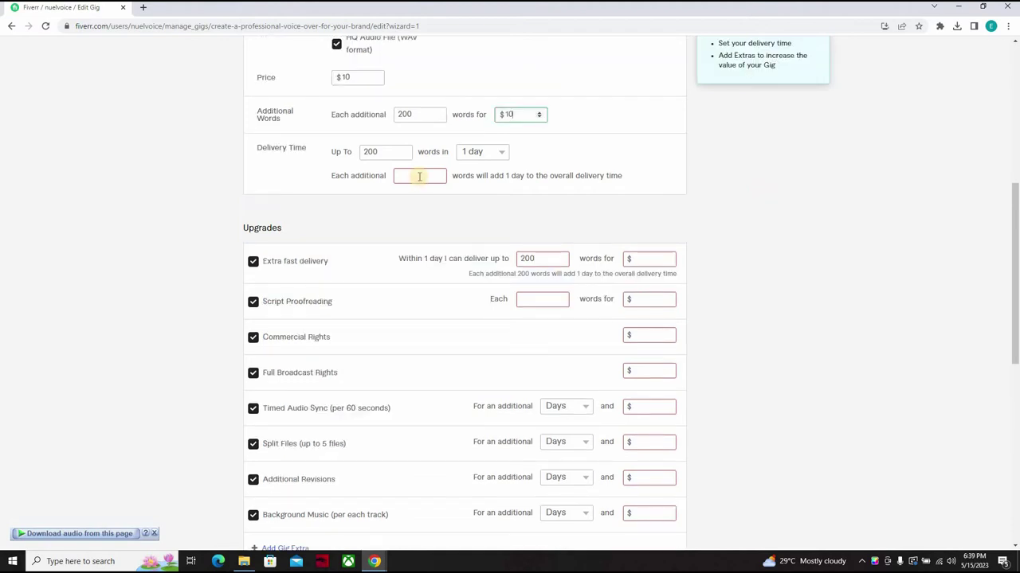
# Step: Charge $5 per 100 additional words and add one delivery day per 50 extra words
pyautogui.click(419, 176)
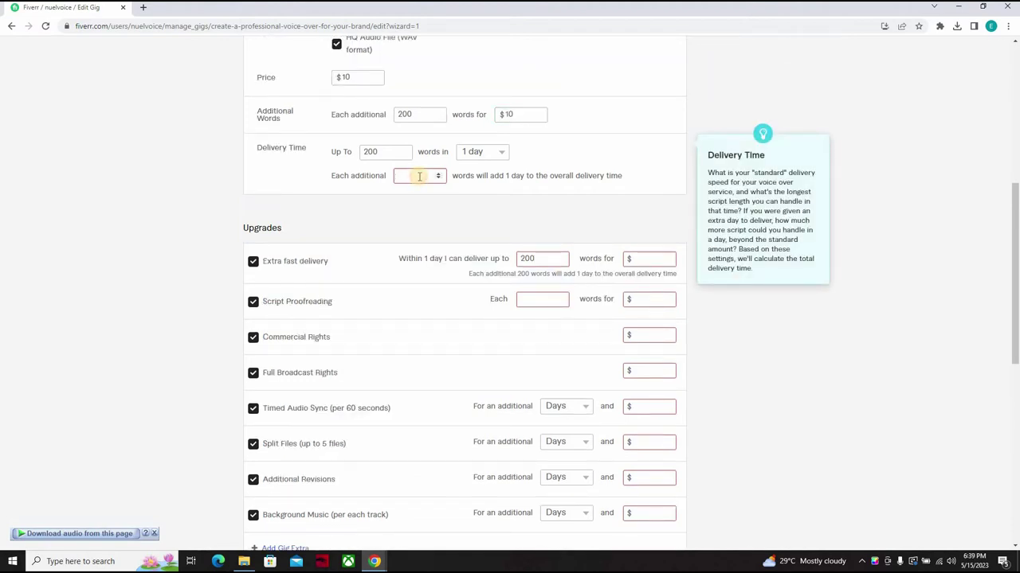
pyautogui.write('50')
pyautogui.moveTo(410, 114)
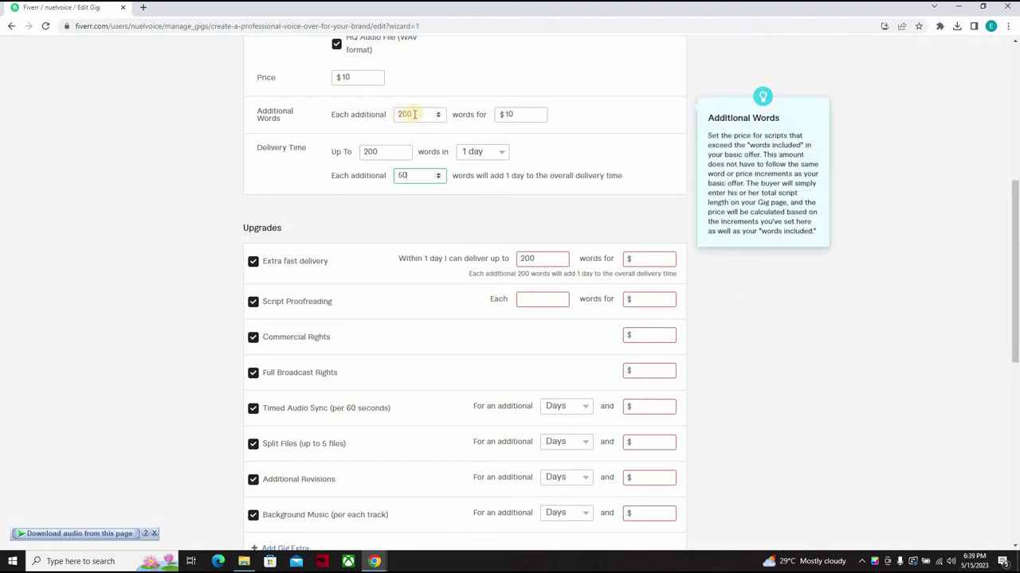
pyautogui.click(372, 116)
pyautogui.write('1')
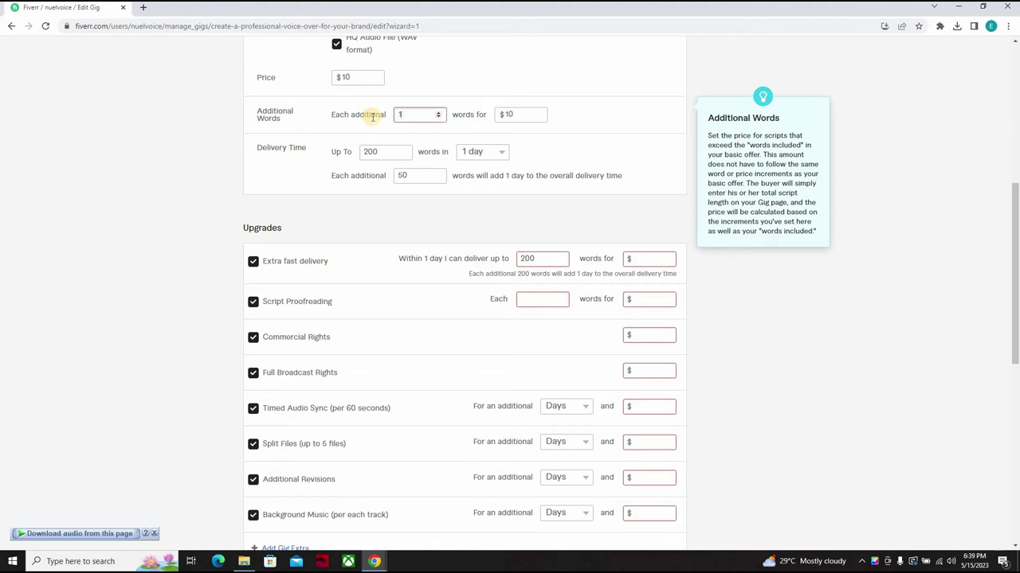
pyautogui.write('00')
pyautogui.click(513, 114)
pyautogui.press('BackSpace')
pyautogui.press('BackSpace')
pyautogui.write('5')
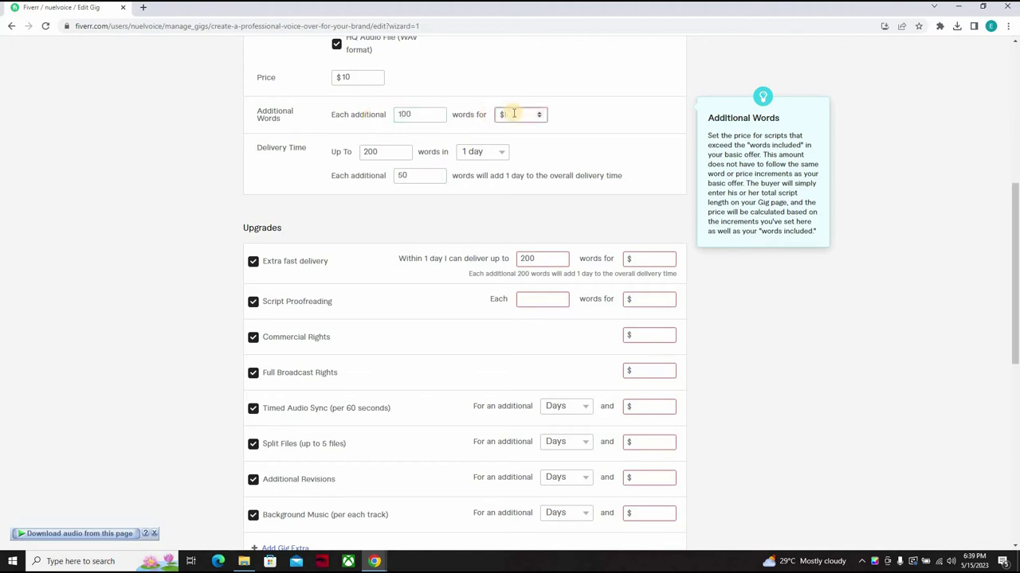
pyautogui.click(378, 152)
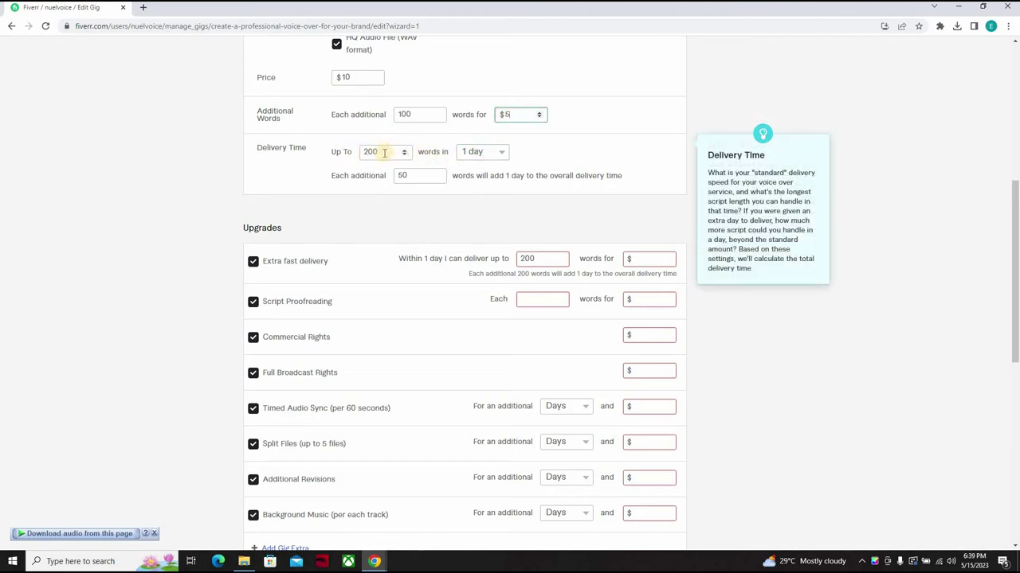
pyautogui.press('Tab')
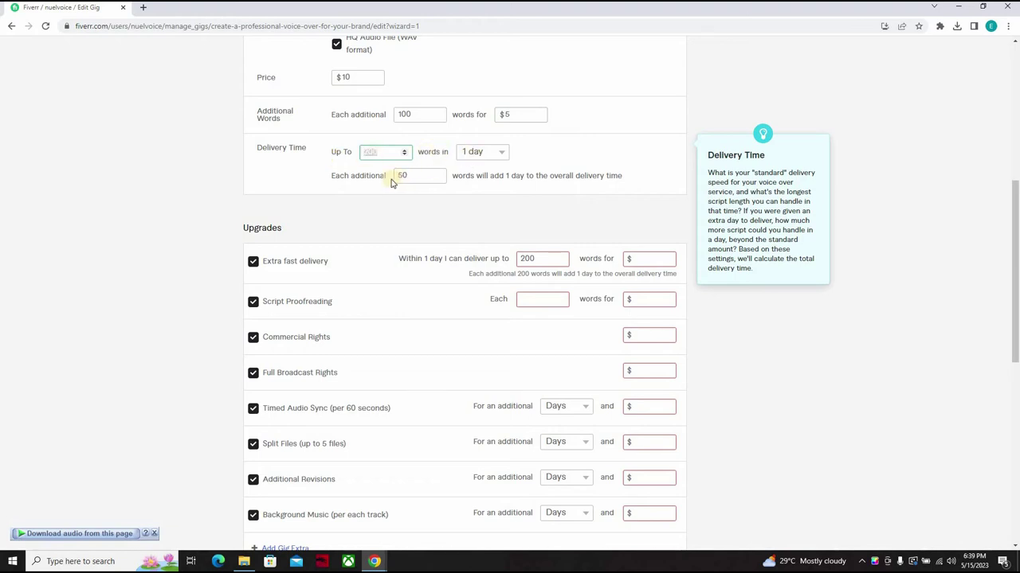
pyautogui.click(419, 176)
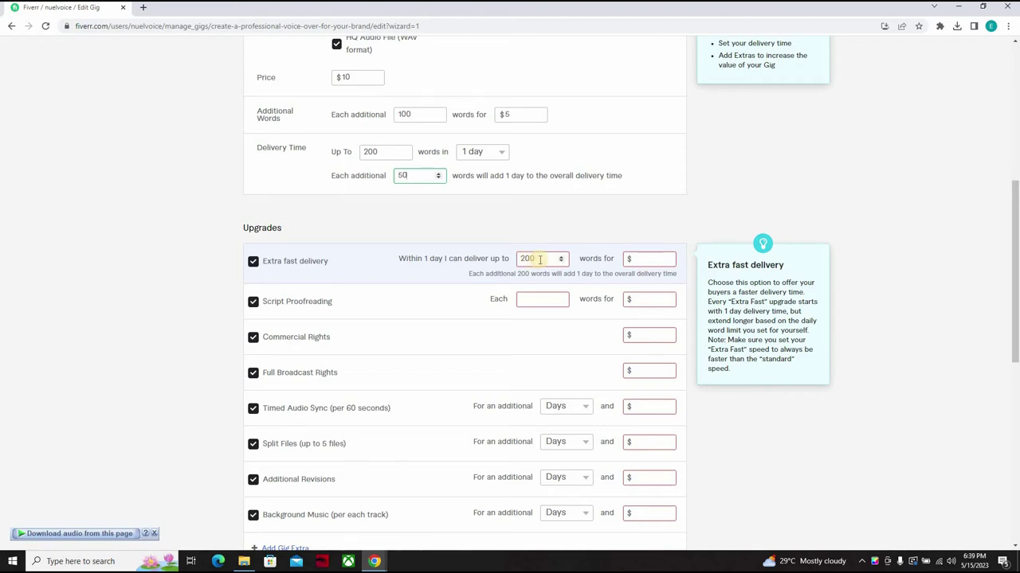
# Step: Price Extra fast delivery at $10 and Script Proofreading at $5 per 200 words
pyautogui.click(641, 264)
pyautogui.write('10')
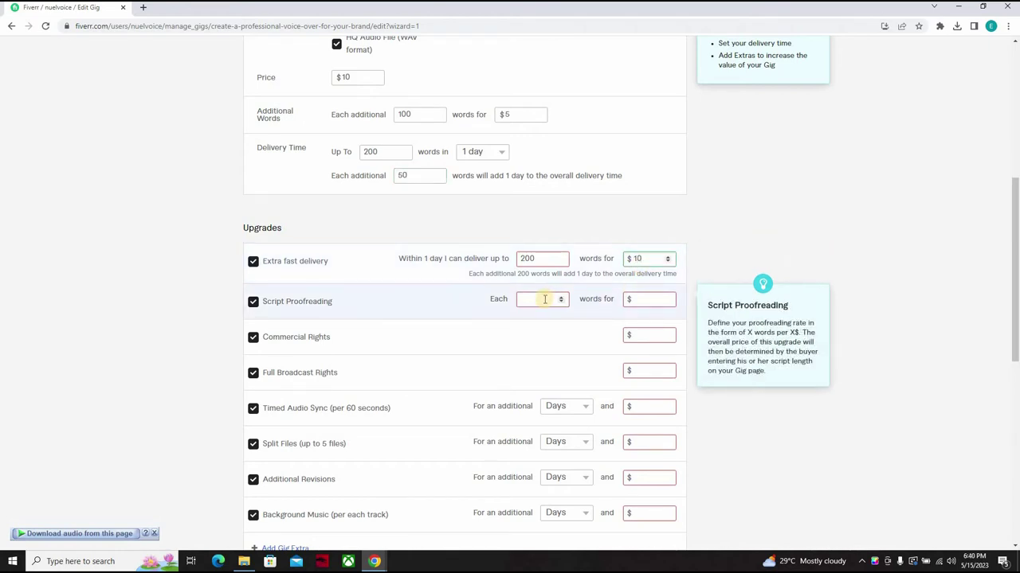
pyautogui.click(545, 300)
pyautogui.write('200')
pyautogui.click(647, 300)
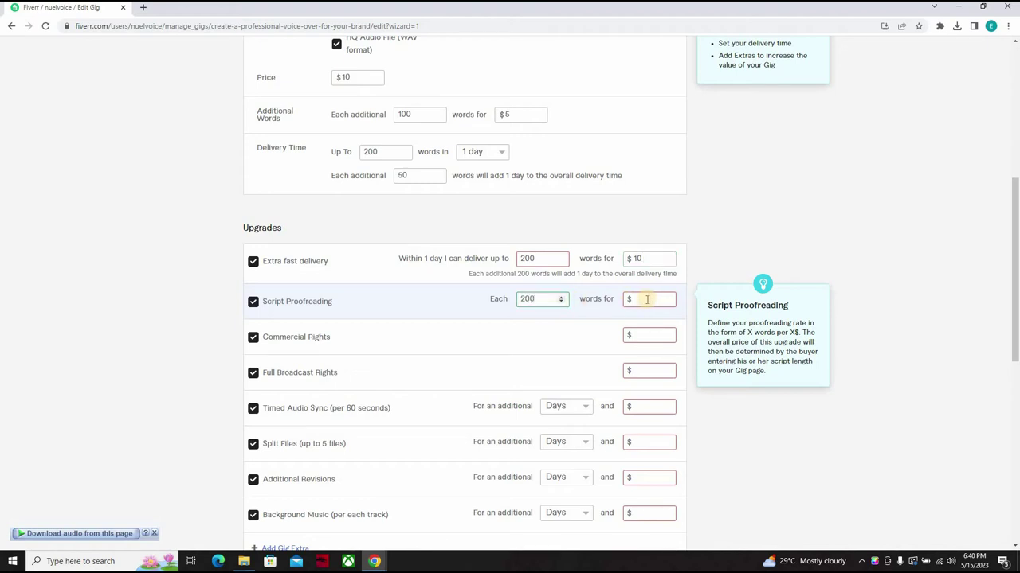
pyautogui.click(647, 299)
pyautogui.write('5')
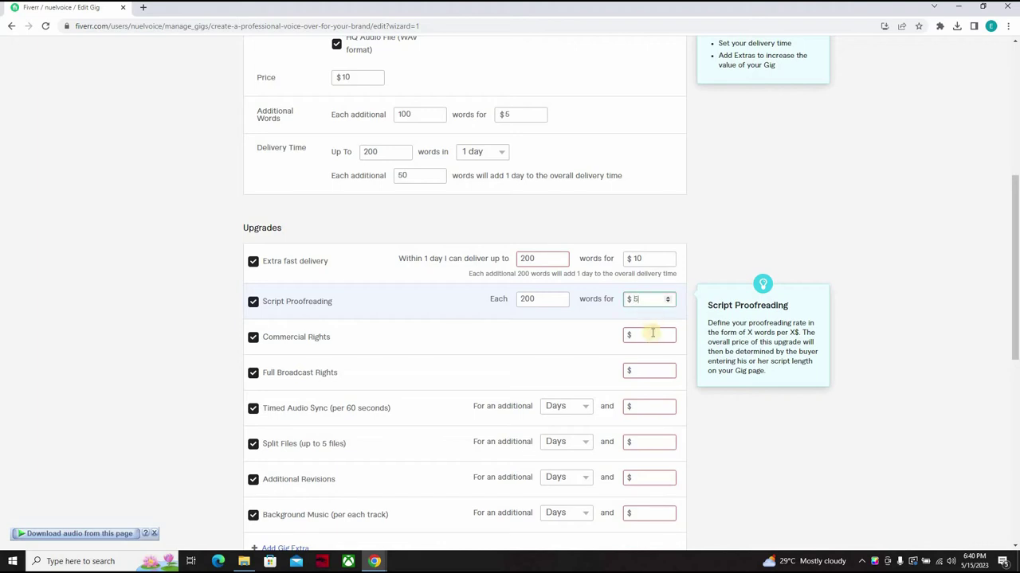
pyautogui.click(647, 335)
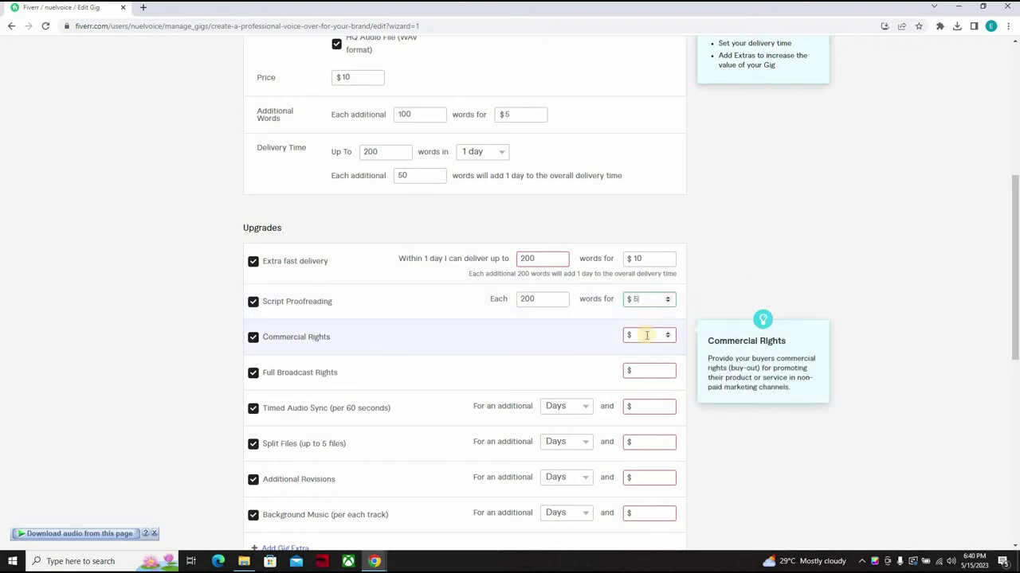
# Step: Price Commercial Rights and Full Broadcast Rights at $5 each
pyautogui.click(253, 338)
pyautogui.click(253, 337)
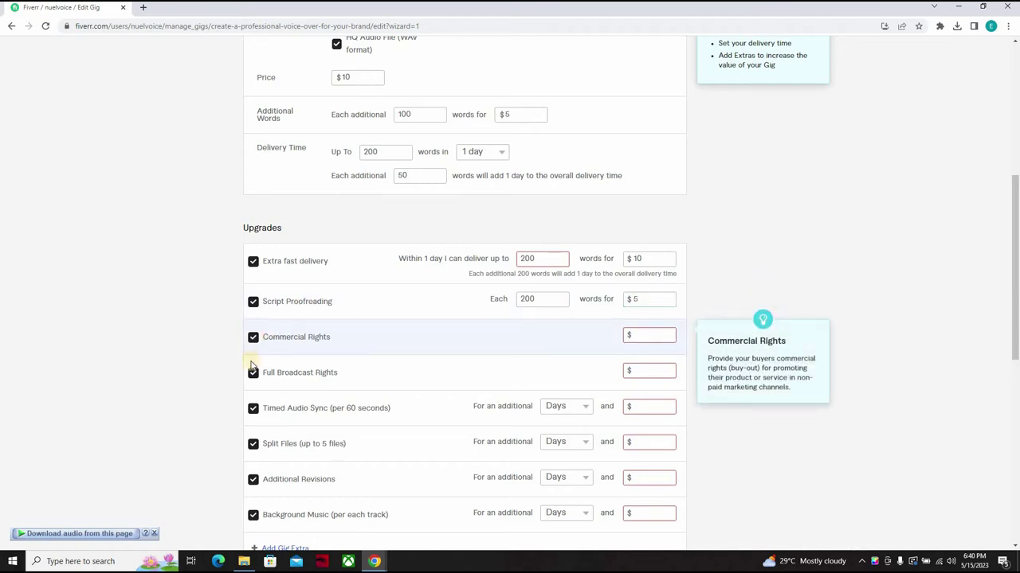
pyautogui.click(252, 376)
pyautogui.click(660, 335)
pyautogui.write('5')
pyautogui.press('BackSpace')
pyautogui.write('5')
pyautogui.click(646, 370)
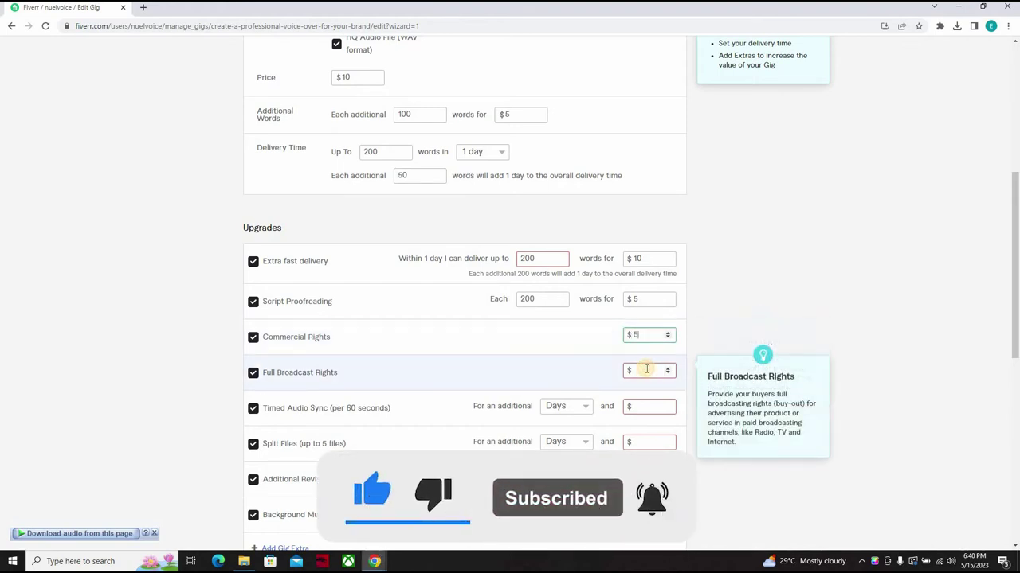
pyautogui.write('5')
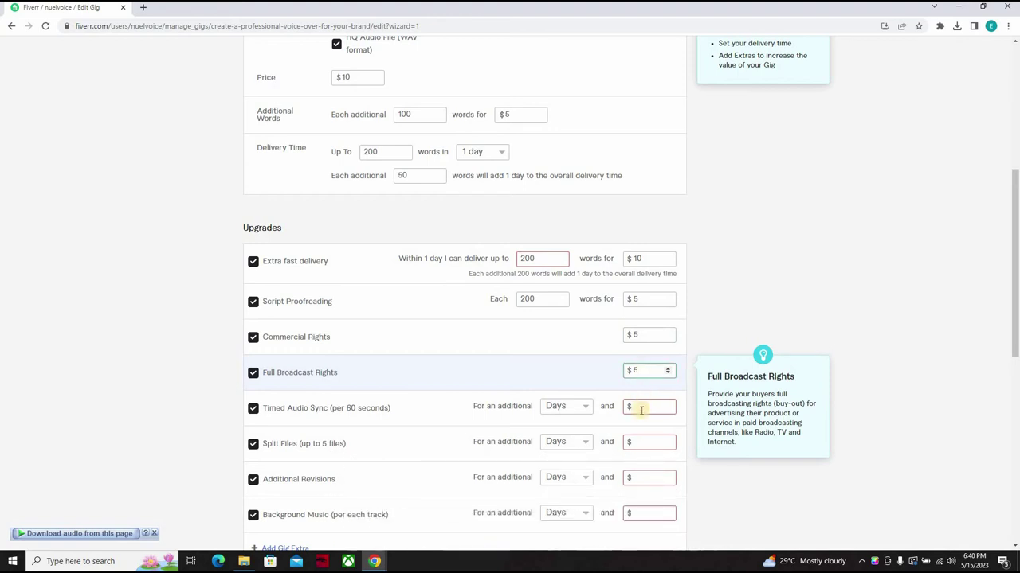
pyautogui.click(641, 409)
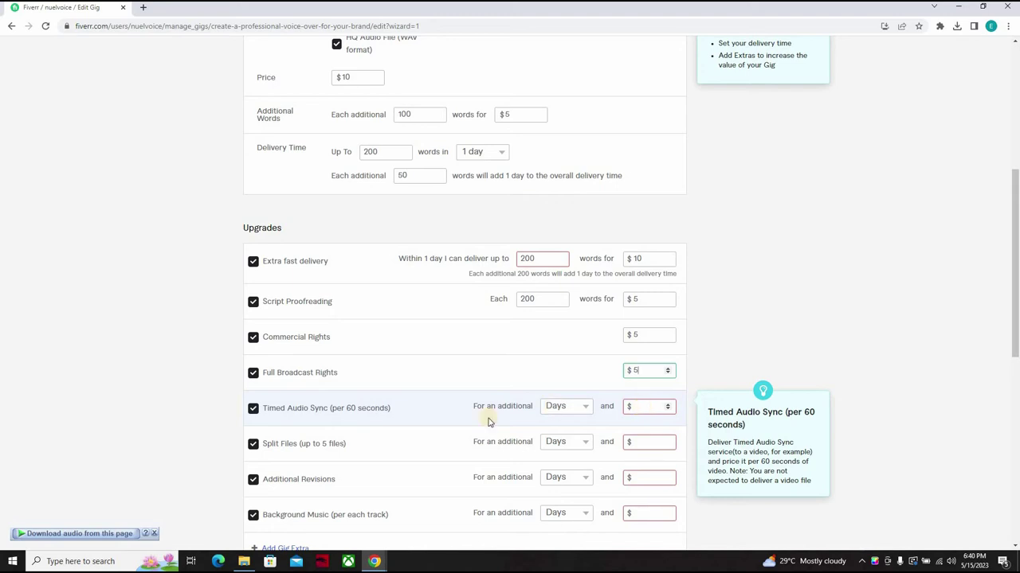
# Step: Untick the Timed Audio Sync and Split Files upgrades
pyautogui.click(253, 410)
pyautogui.click(253, 410)
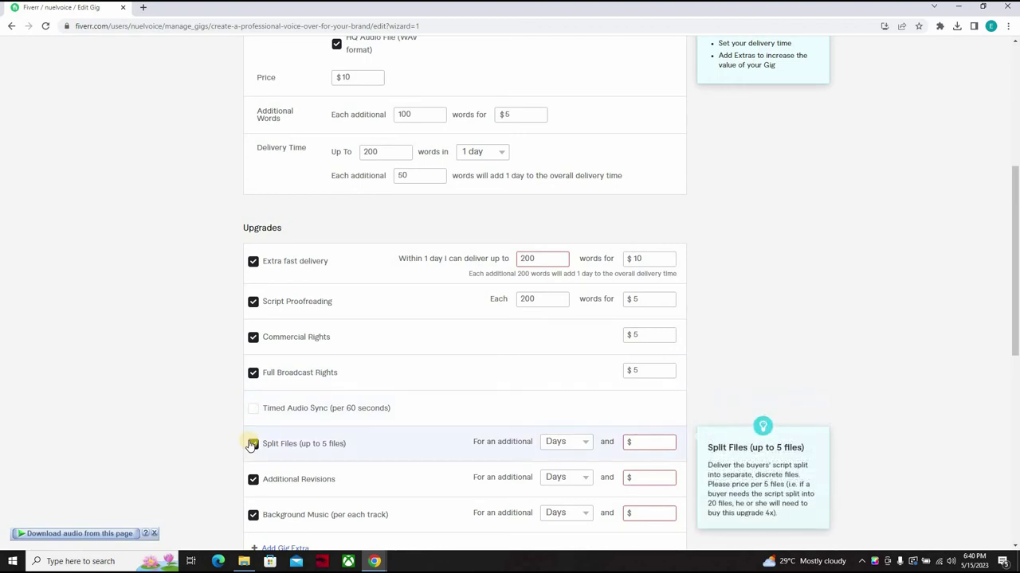
pyautogui.click(252, 445)
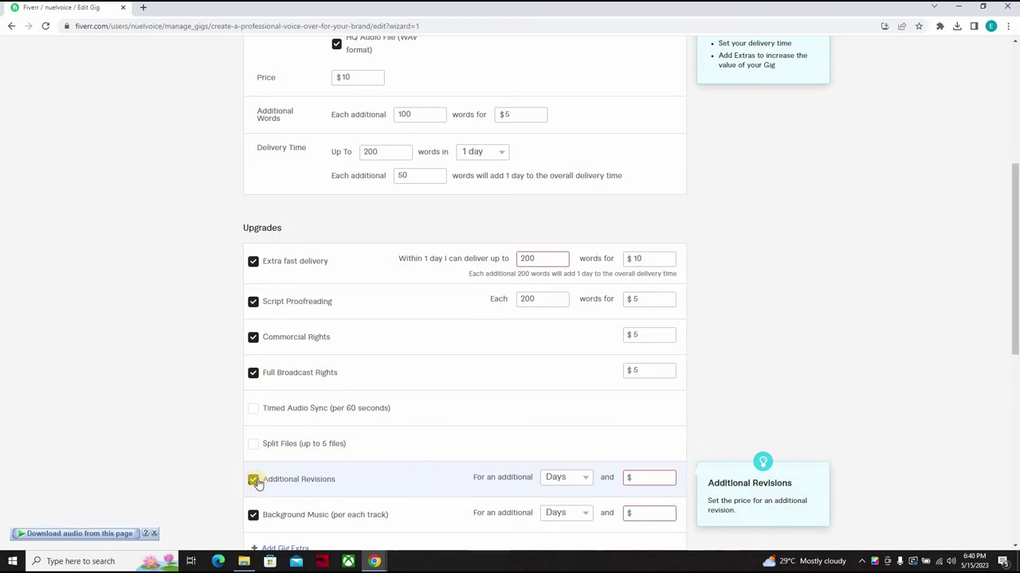
# Step: Give Additional Revisions and Background Music 1 extra day and $5 each
pyautogui.click(254, 481)
pyautogui.click(577, 480)
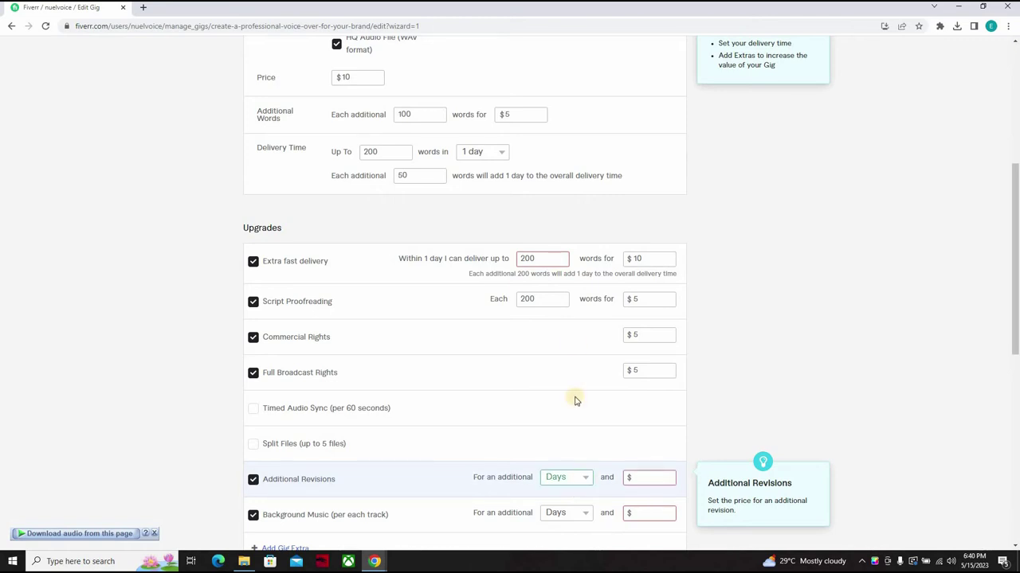
pyautogui.click(567, 322)
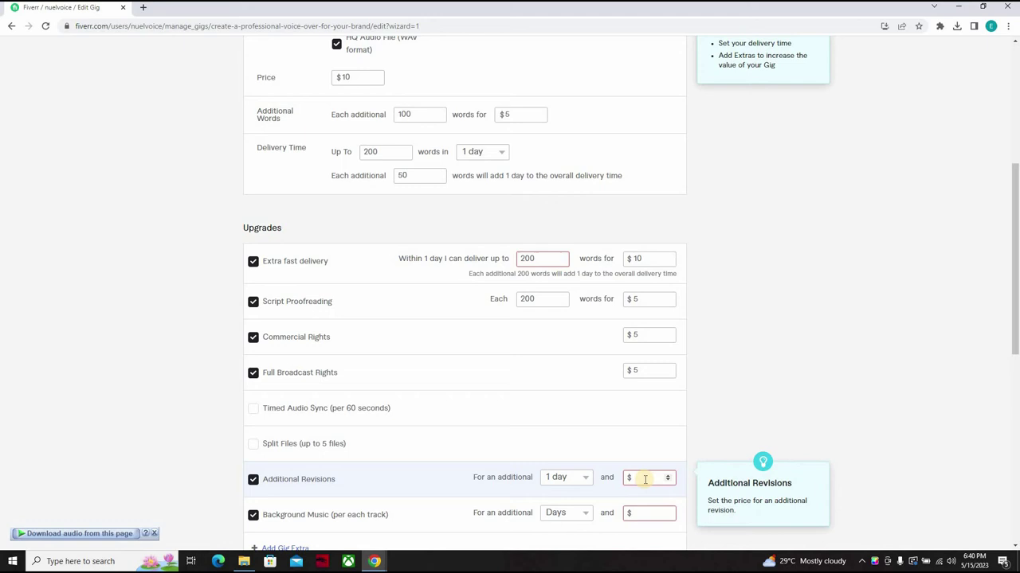
pyautogui.write('5')
pyautogui.scroll(-2, 541, 356)
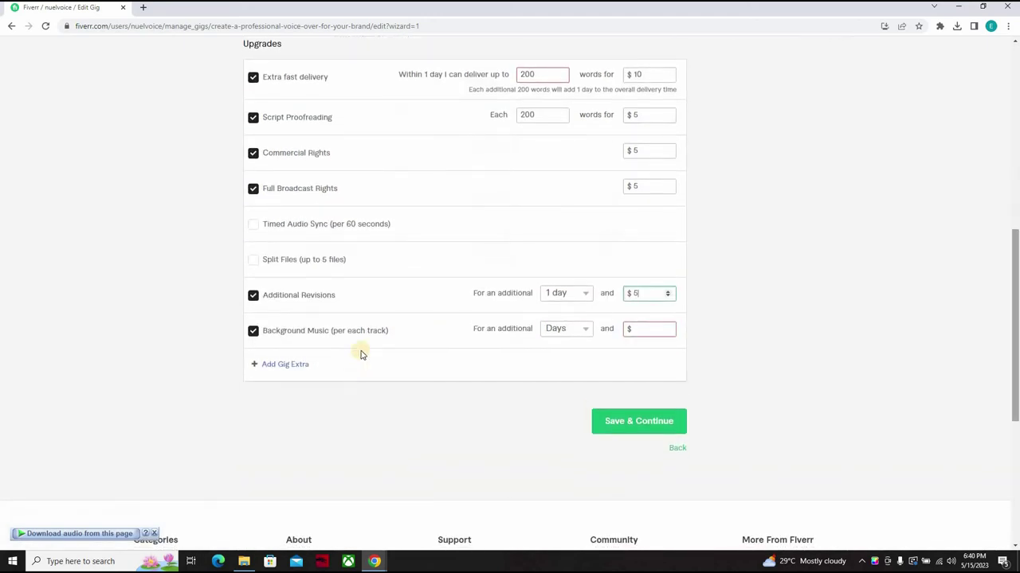
pyautogui.click(586, 334)
pyautogui.click(558, 353)
pyautogui.click(669, 333)
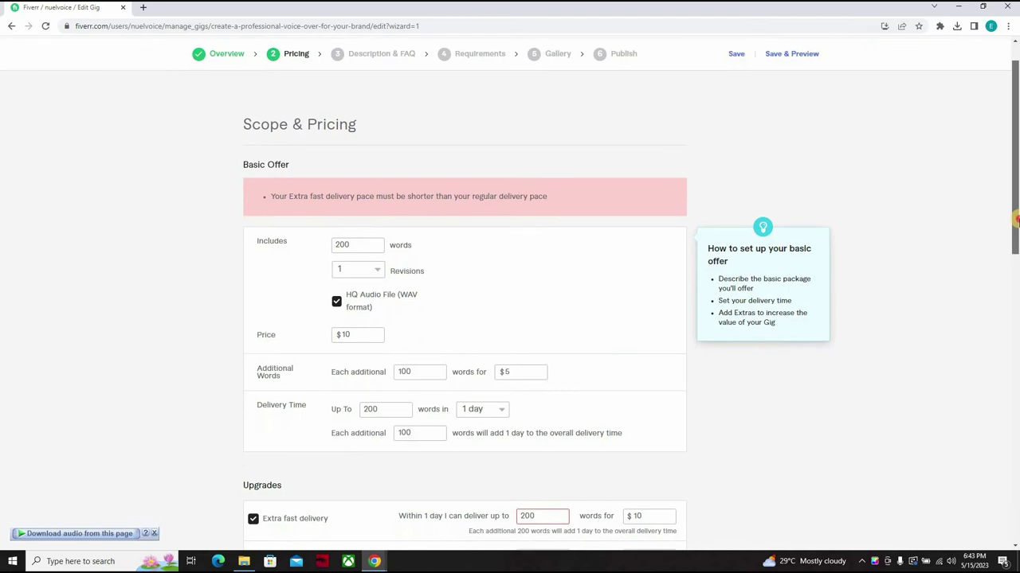
# Step: Save the finished gig pricing and continue to the Description & FAQ step
pyautogui.scroll(-1, 1016, 219)
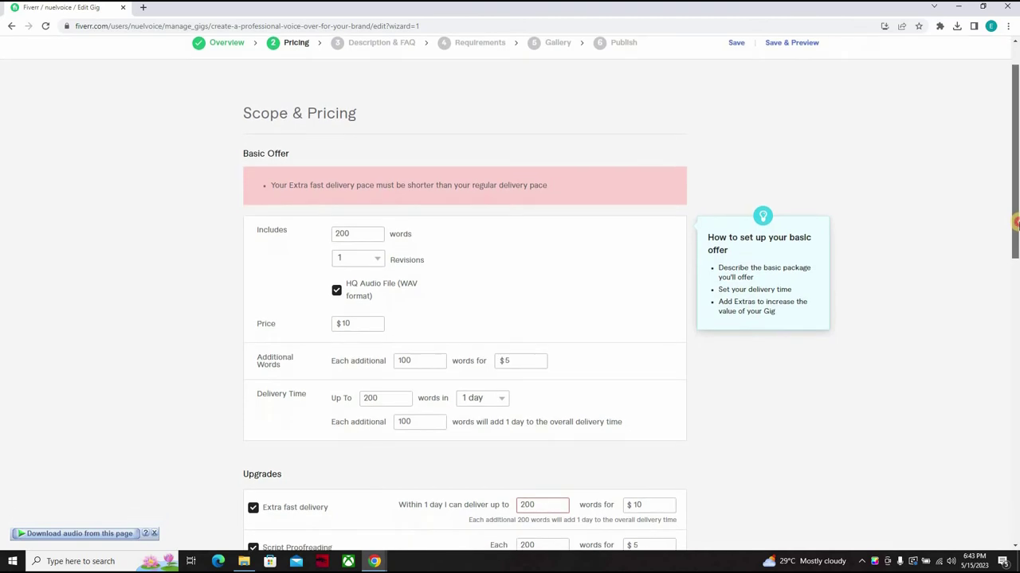
pyautogui.scroll(-3, 1016, 259)
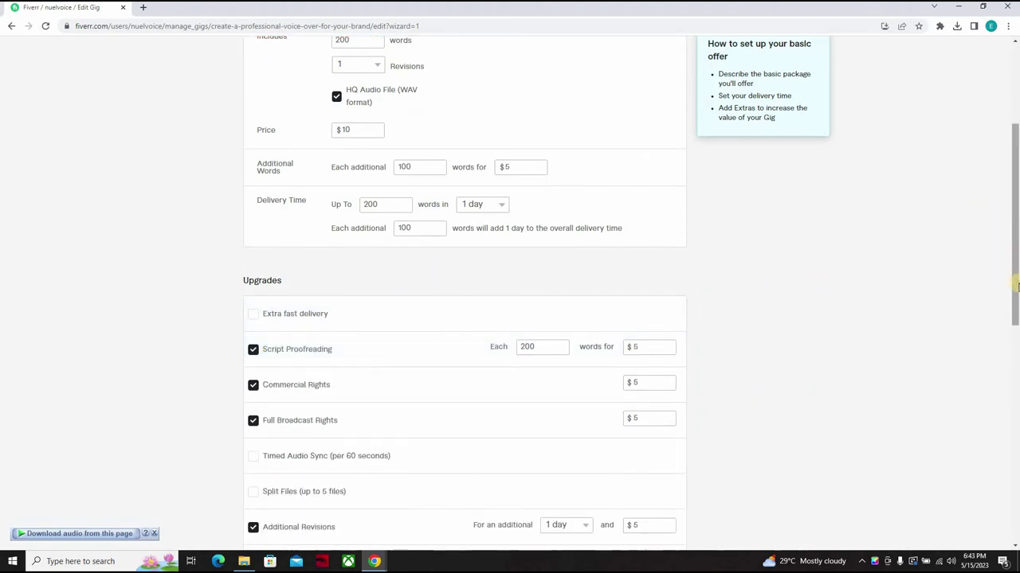
pyautogui.scroll(-3, 663, 437)
pyautogui.click(655, 431)
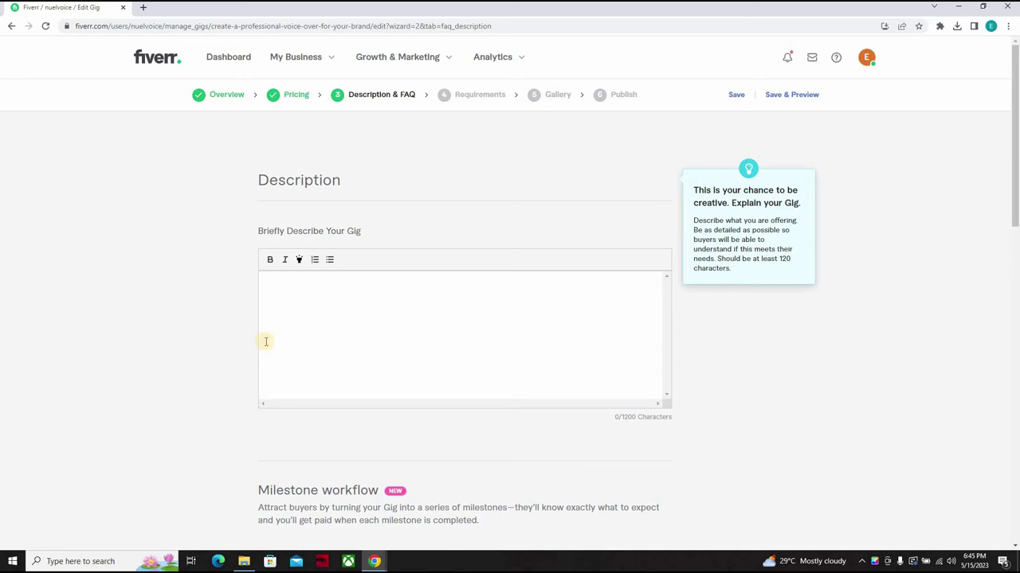
# Step: Write the intro paragraph about a professional English voice-over artist with over 10 years' experience
pyautogui.click(295, 299)
pyautogui.write('Hello')
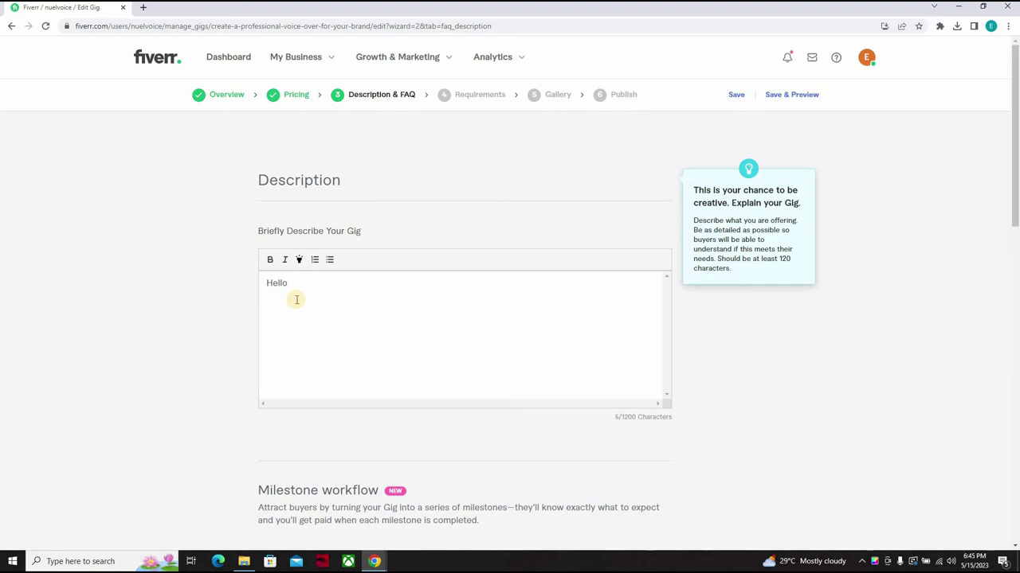
pyautogui.write(', welcome to my')
pyautogui.write(' vo')
pyautogui.press('BackSpace')
pyautogui.press('BackSpace')
pyautogui.write('English voice over')
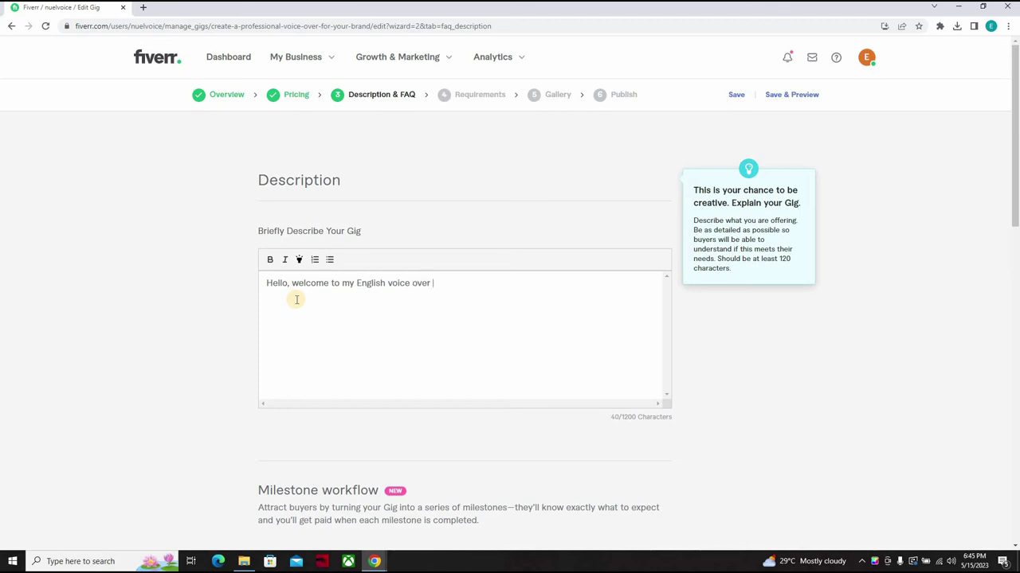
pyautogui.write(' gig here on fiverr. I am a professional voice lover')
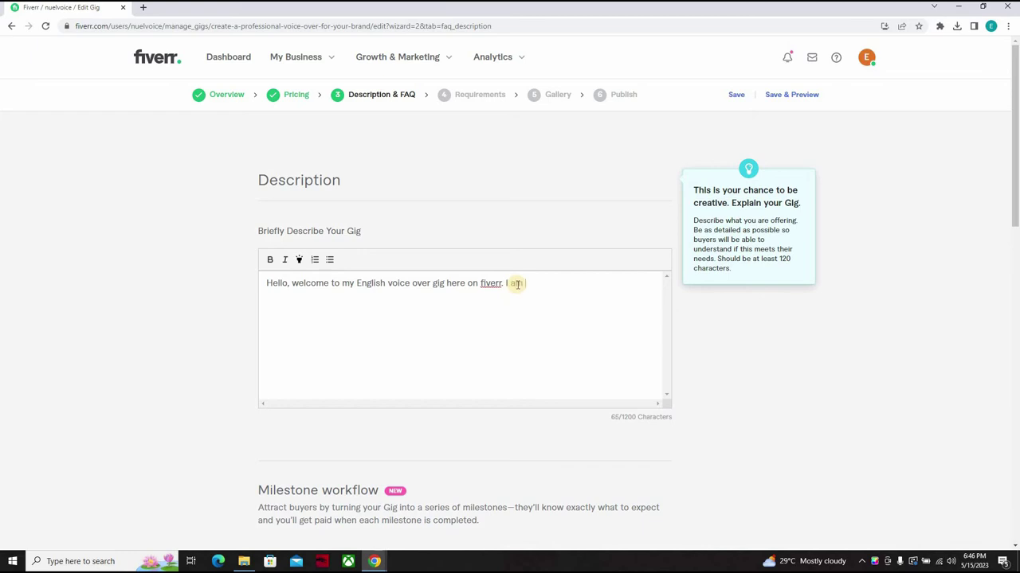
pyautogui.press('BackSpace')
pyautogui.press('BackSpace')
pyautogui.press('BackSpace')
pyautogui.press('BackSpace')
pyautogui.press('BackSpace')
pyautogui.write('over artist, ')
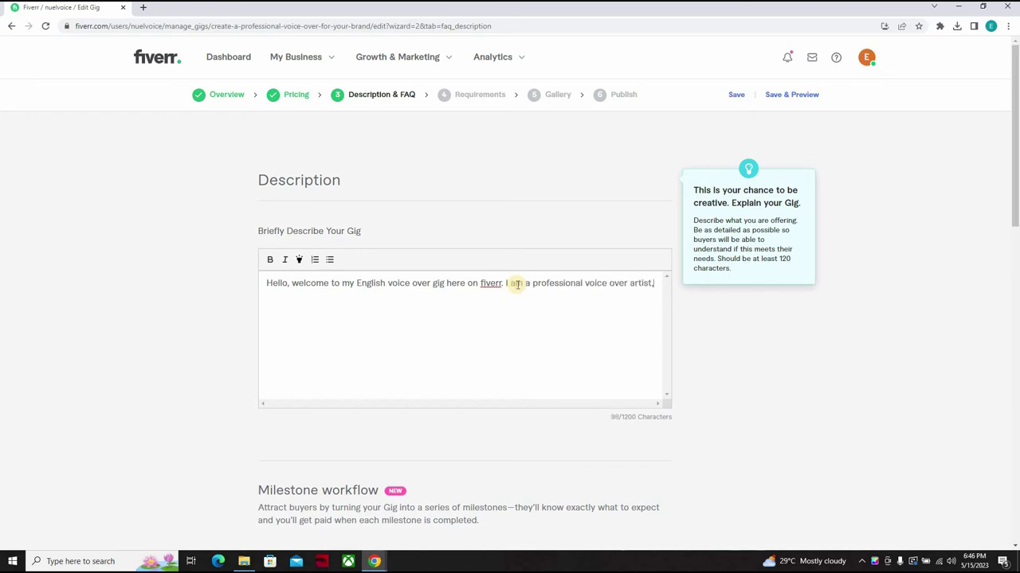
pyautogui.write('I speak English perfectly')
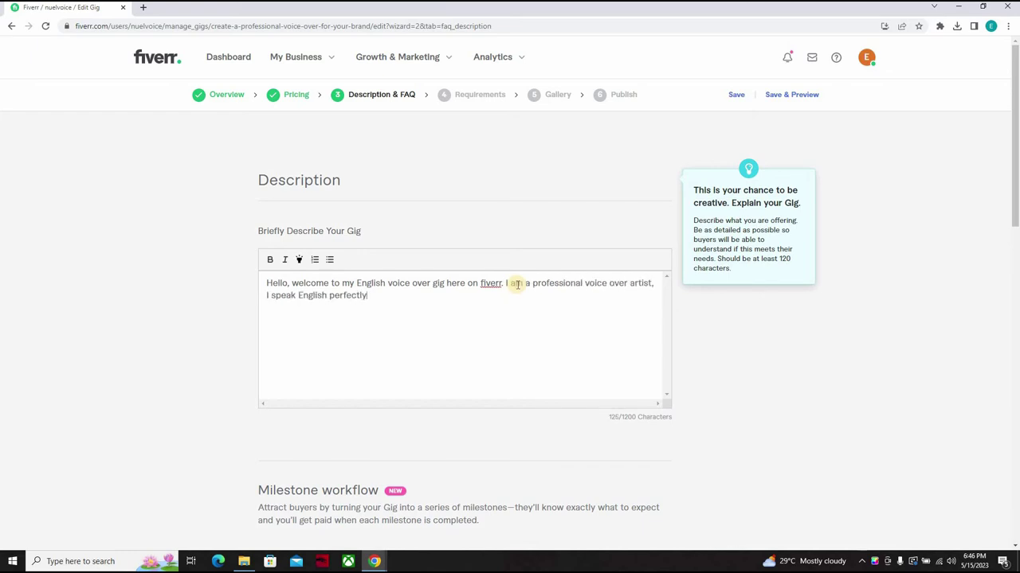
pyautogui.write(' and I have over 10 years experience in voicing and packaging of commercial adverts. I can give you a professional voice over for your brand, service, product, etc.')
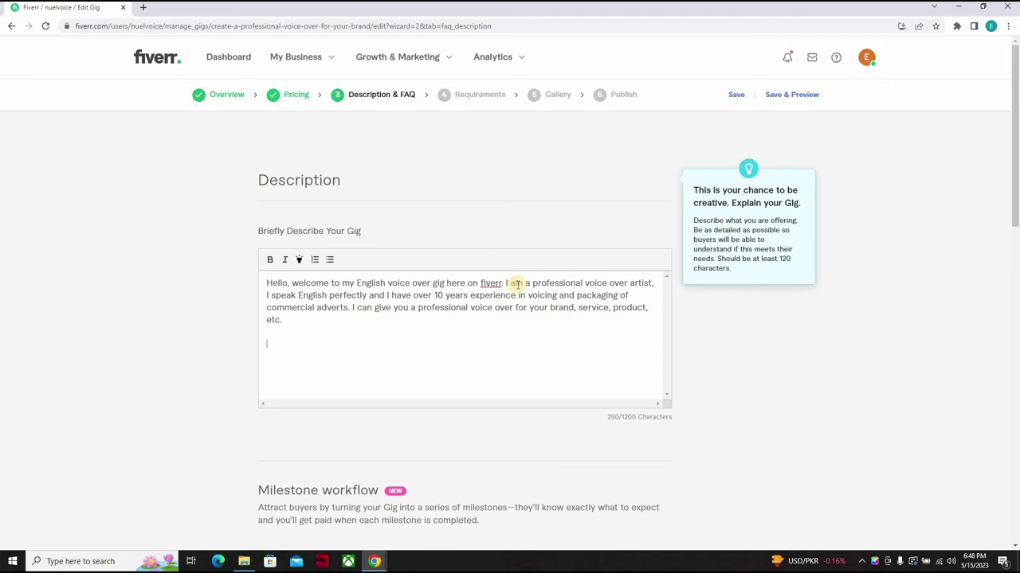
# Step: Add the line 'HERE ARE A FEW REASONS TO BUY FROM ME' below the intro
pyautogui.write('HERE ARE A FEW REAS')
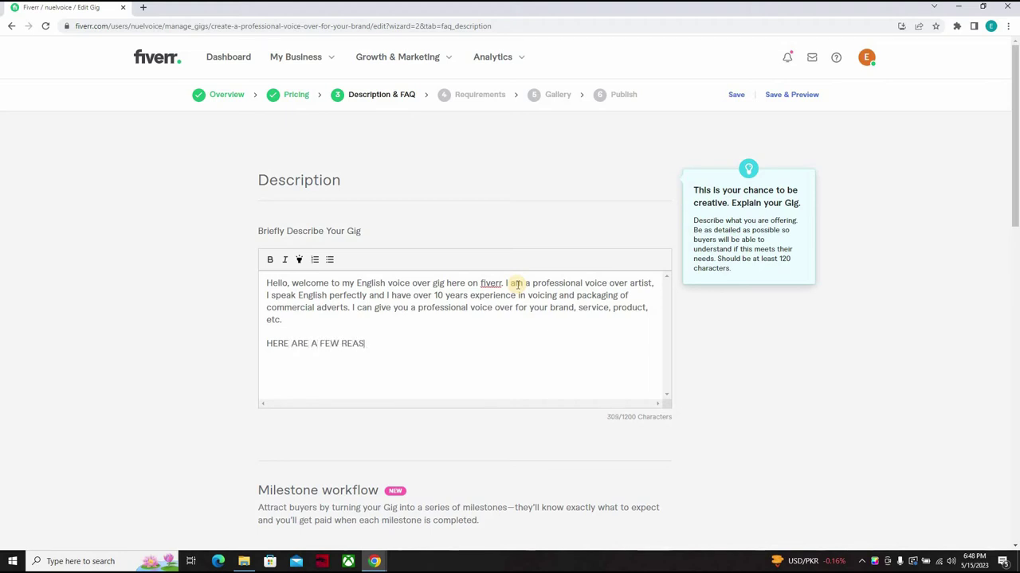
pyautogui.write('ONS TO BUY FROM ME')
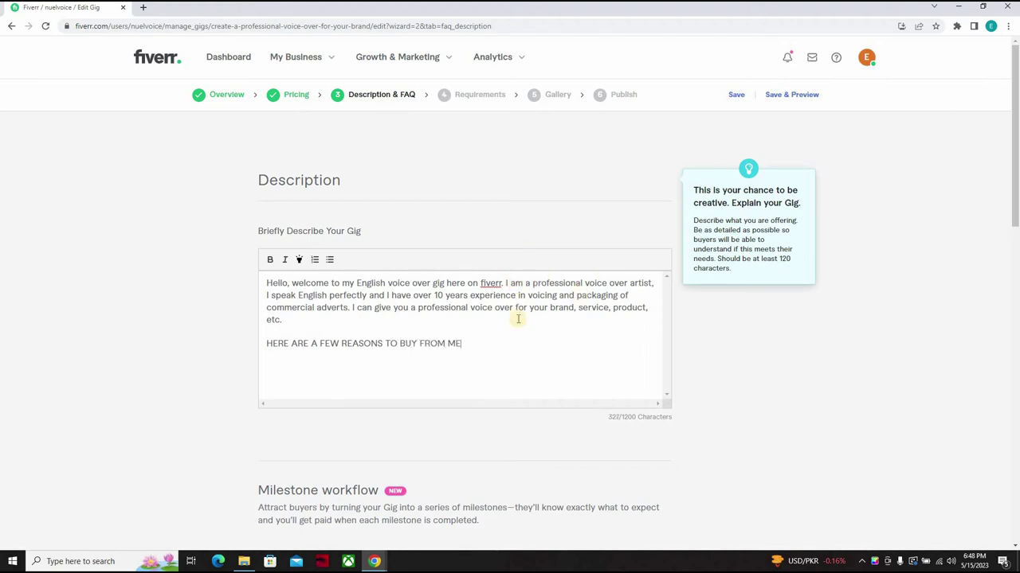
pyautogui.click(986, 227)
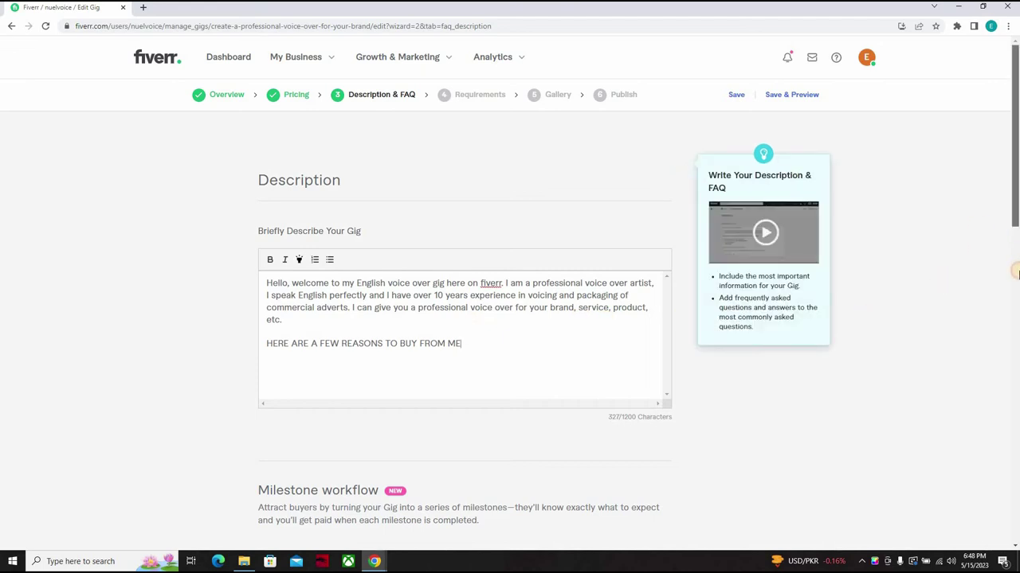
pyautogui.scroll(-2, 494, 230)
pyautogui.scroll(1, 494, 229)
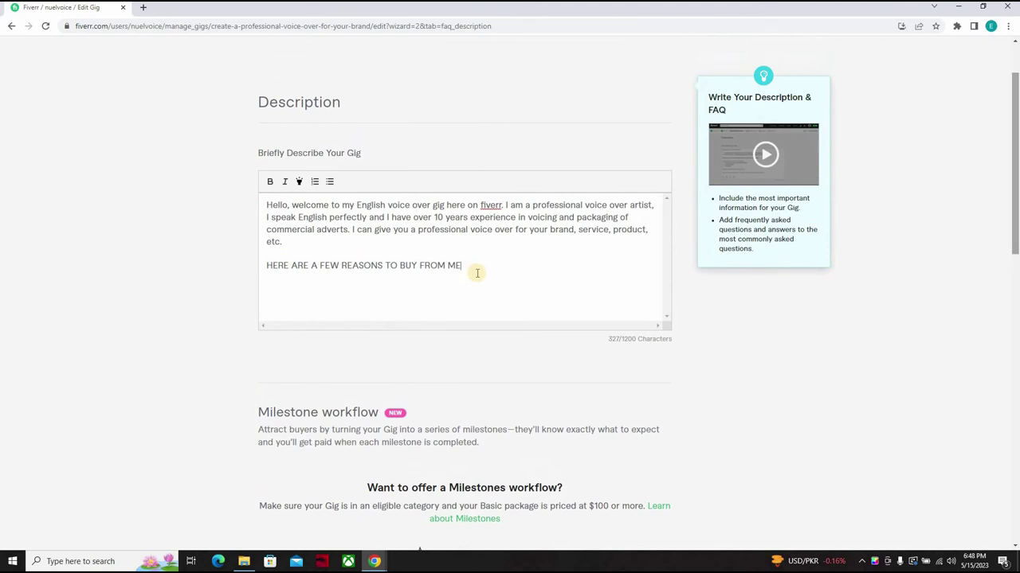
# Step: Bold the reasons heading and start a bulleted line beneath it
pyautogui.hotkey('shift', 'Home')
pyautogui.click(269, 181)
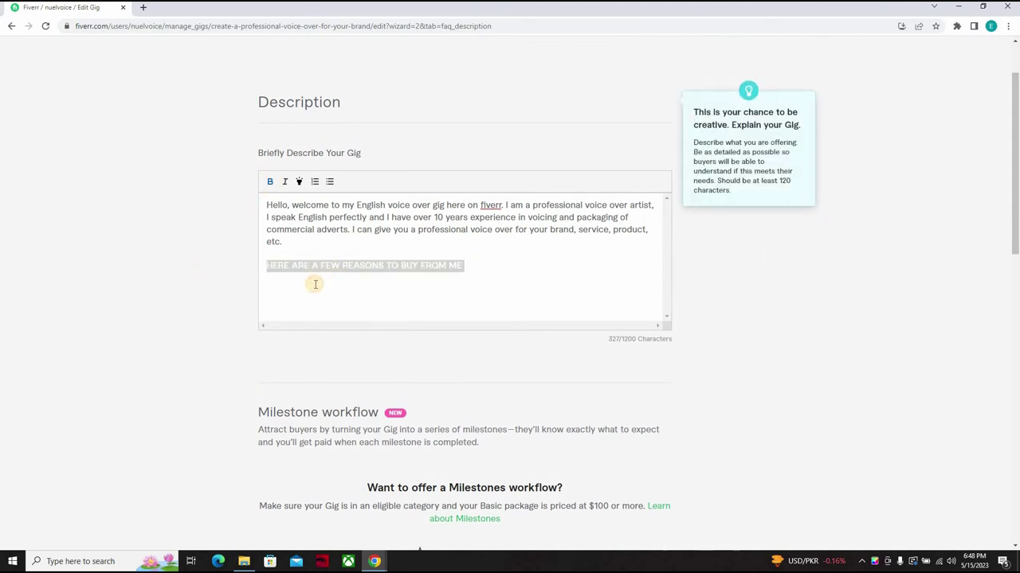
pyautogui.click(474, 268)
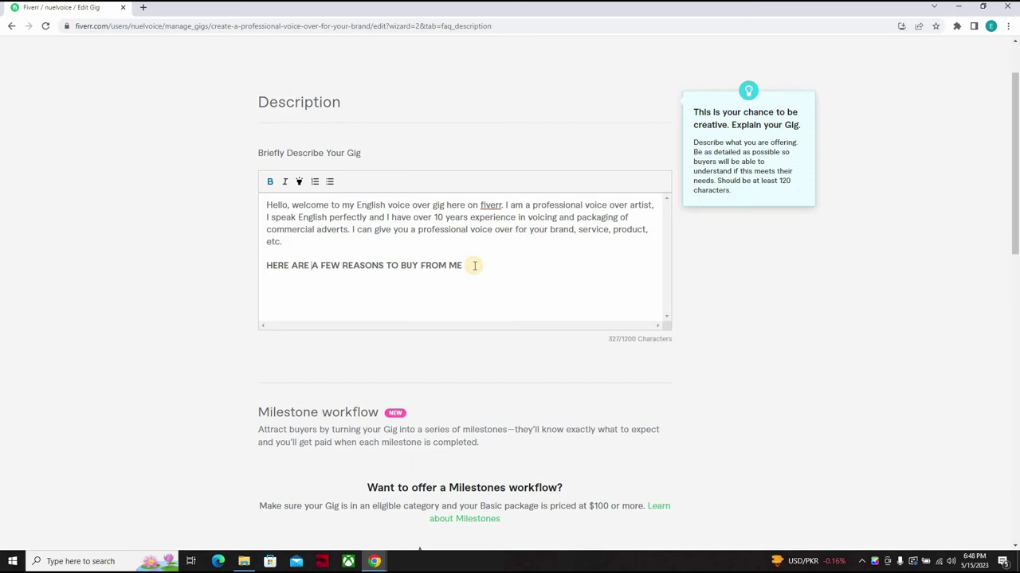
pyautogui.press('Return')
pyautogui.click(299, 184)
pyautogui.click(331, 183)
# Step: Type the first bullet 'I have the most affordable srvices here'
pyautogui.write('I')
pyautogui.click(269, 183)
pyautogui.write('H')
pyautogui.doubleClick(289, 282)
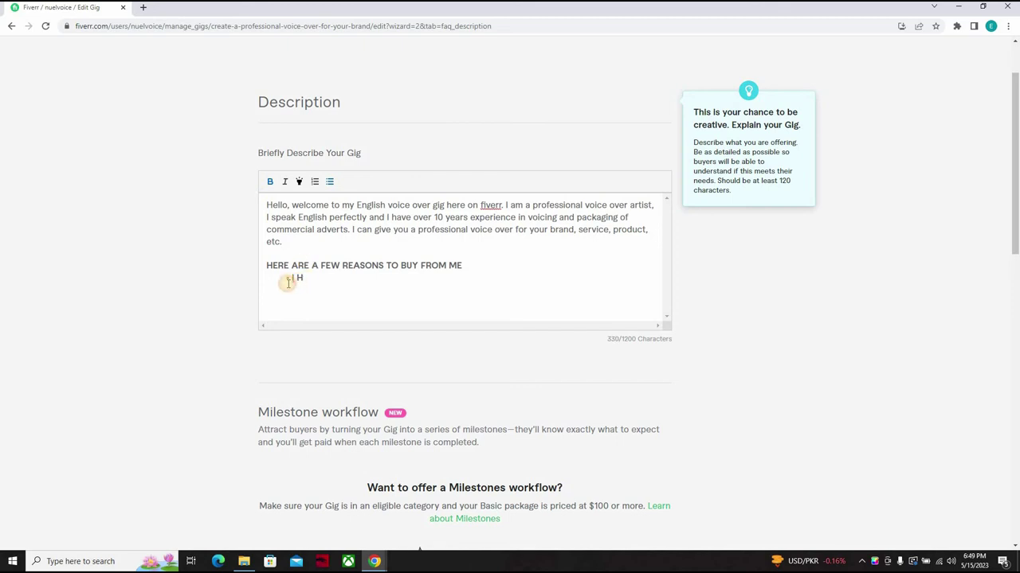
pyautogui.click(269, 182)
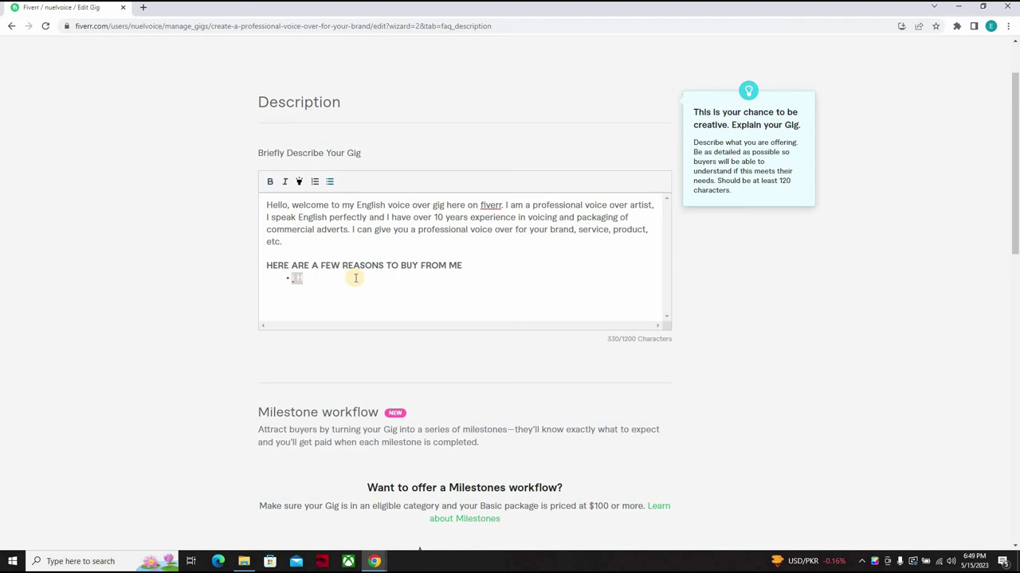
pyautogui.press('BackSpace')
pyautogui.write('I hsave')
pyautogui.press('BackSpace')
pyautogui.press('BackSpace')
pyautogui.press('BackSpace')
pyautogui.press('BackSpace')
pyautogui.write('ave the most affordable')
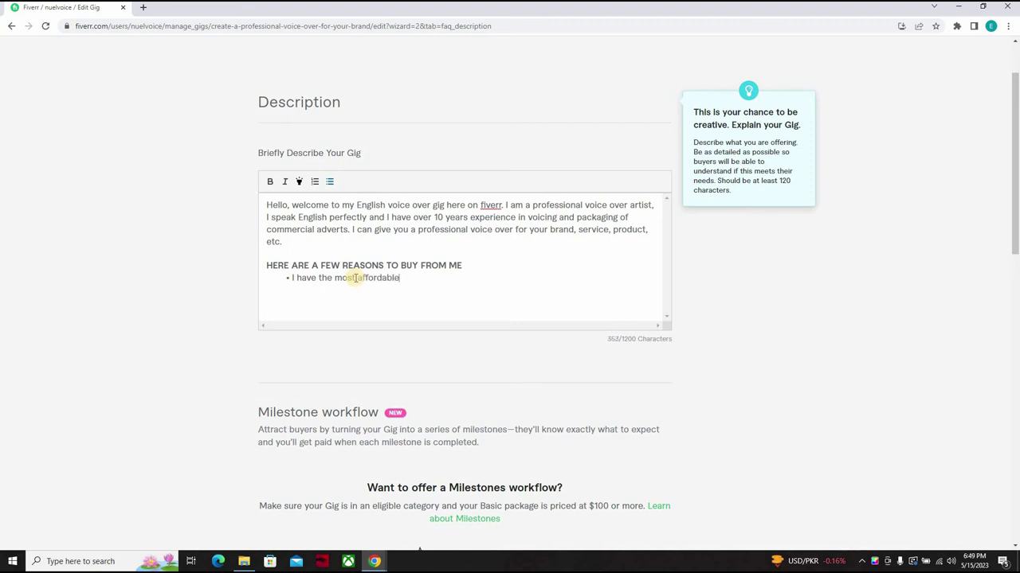
pyautogui.write(' srvices here')
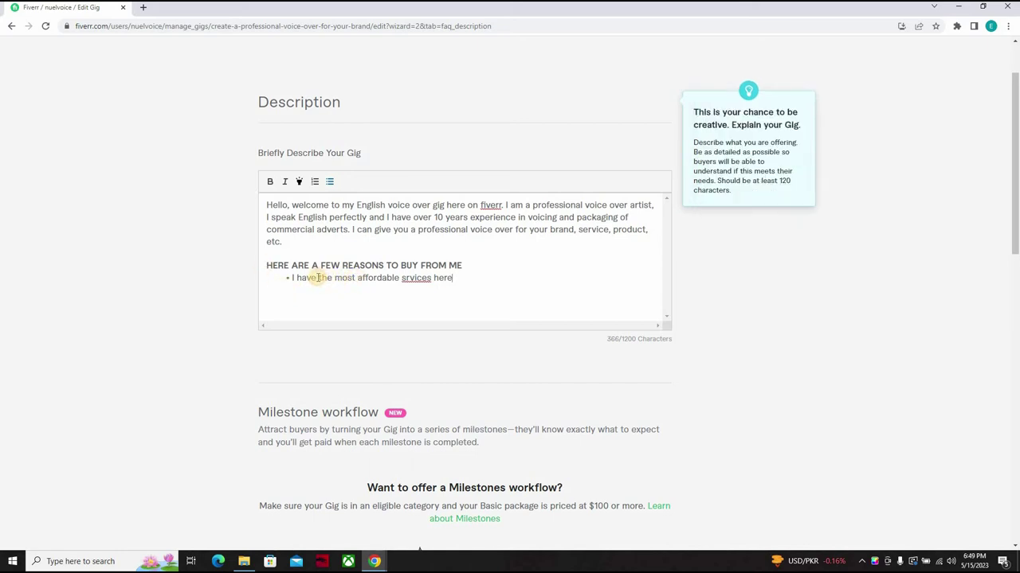
# Step: Insert 'one of' into the bullet and correct 'srvices' to 'services'
pyautogui.click(317, 278)
pyautogui.write('one o')
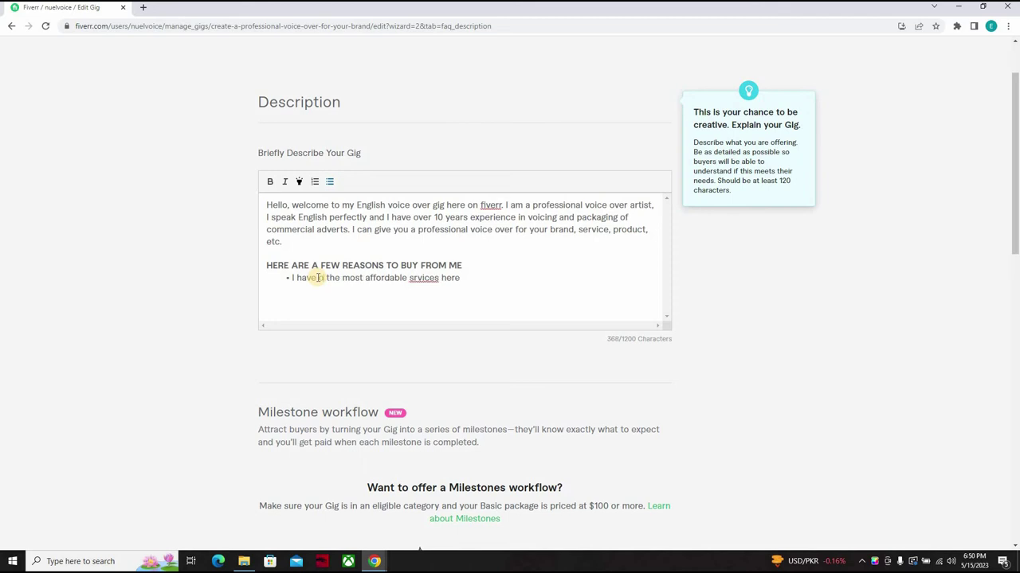
pyautogui.write('f')
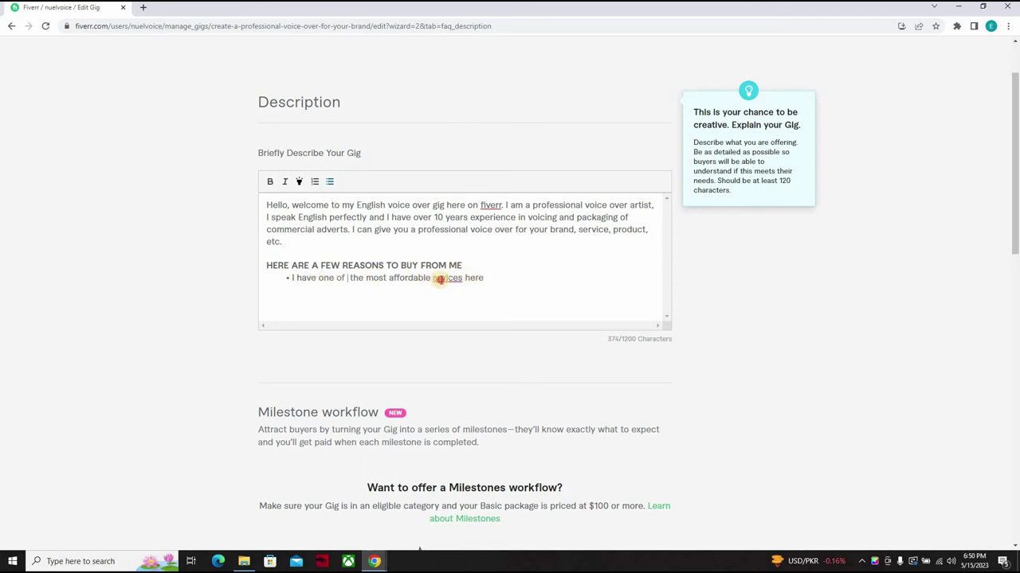
pyautogui.doubleClick(439, 279)
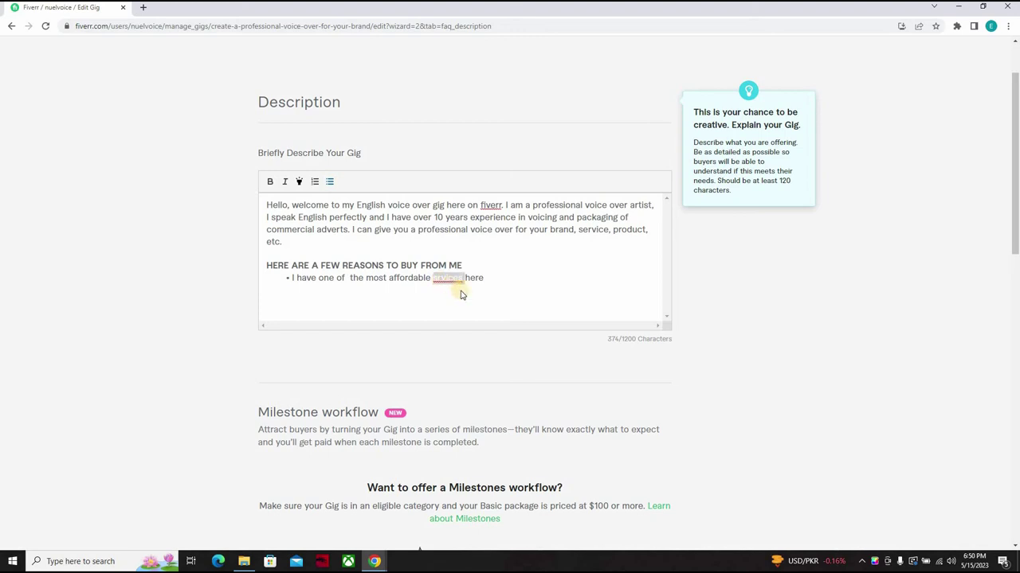
pyautogui.rightClick(443, 282)
pyautogui.press('Return')
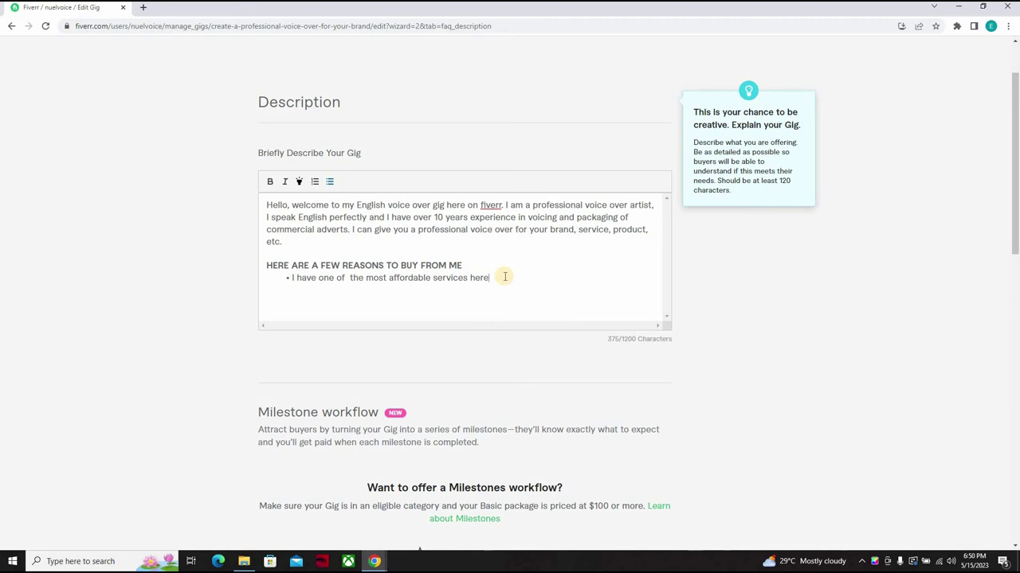
# Step: Finish the words-for-$10 bullet and add the good-experience and 24-hour-delivery bullets
pyautogui.write('al 100 words for')
pyautogui.write('$10')
pyautogui.press('Return')
pyautogui.write('I have good experience in what I do')
pyautogui.press('Return')
pyautogui.write('I will deliver your job in 24 hours or less (Thats )')
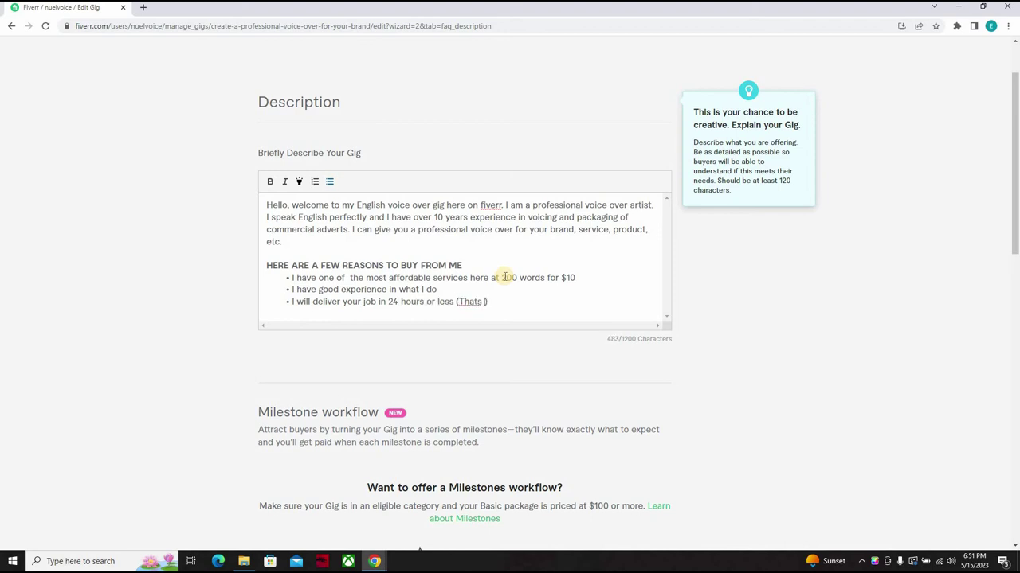
pyautogui.write('something rare')
# Step: Correct 'Thats' to 'That's', then add the money-back guarantee and 24-hour response bullets
pyautogui.click(479, 302)
pyautogui.write("'")
pyautogui.click(580, 305)
pyautogui.press('Return')
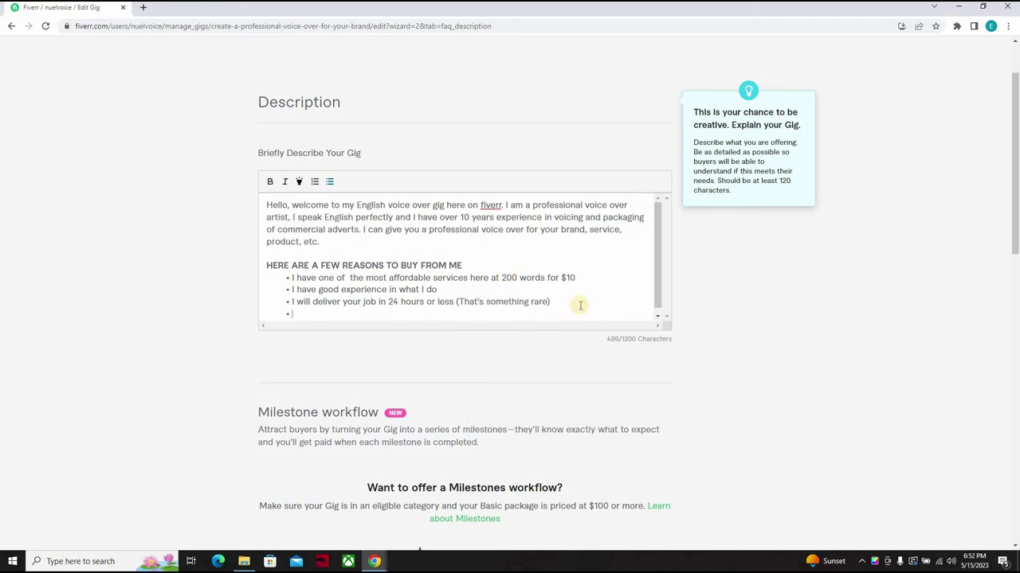
pyautogui.write('I guarantee your money back if you are not satisfied with ')
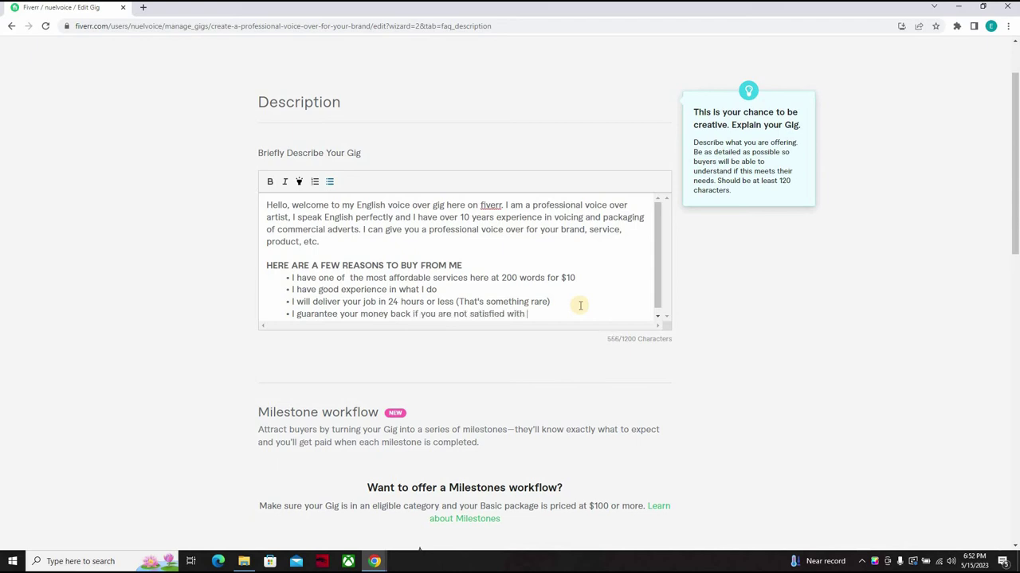
pyautogui.write('my work')
pyautogui.press('Return')
pyautogui.write('24 hours response')
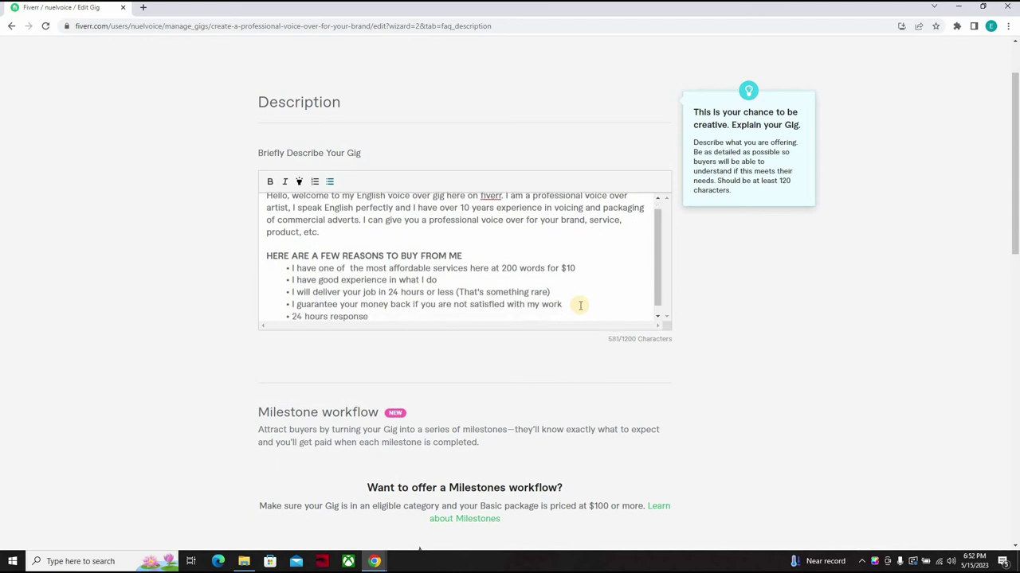
pyautogui.write(' to all your questions')
# Step: End the bullet list and add the line 'HERE IS WHAT YOU'LL GET FOR $10:' below it
pyautogui.press('Return')
pyautogui.press('Return')
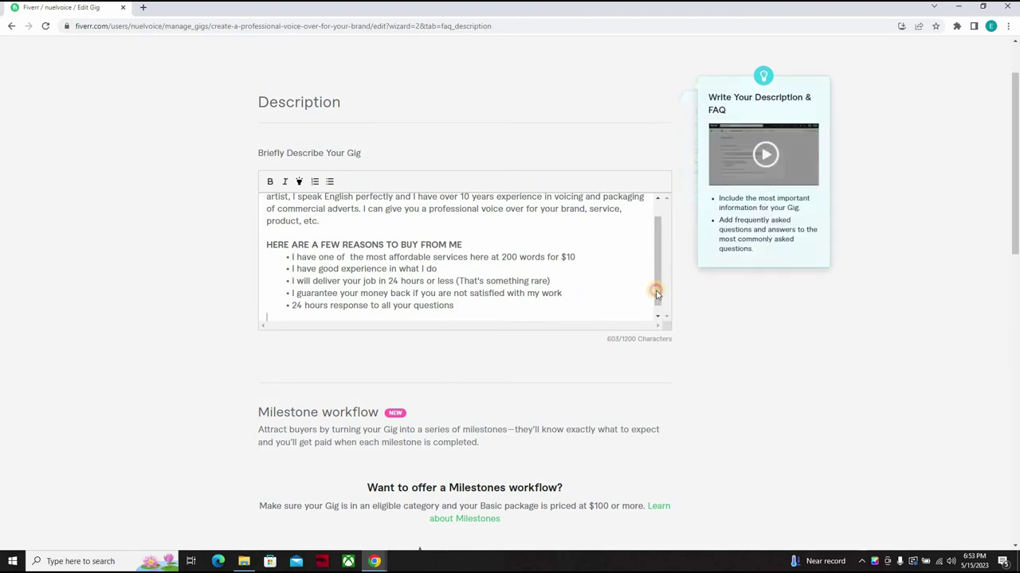
pyautogui.click(659, 317)
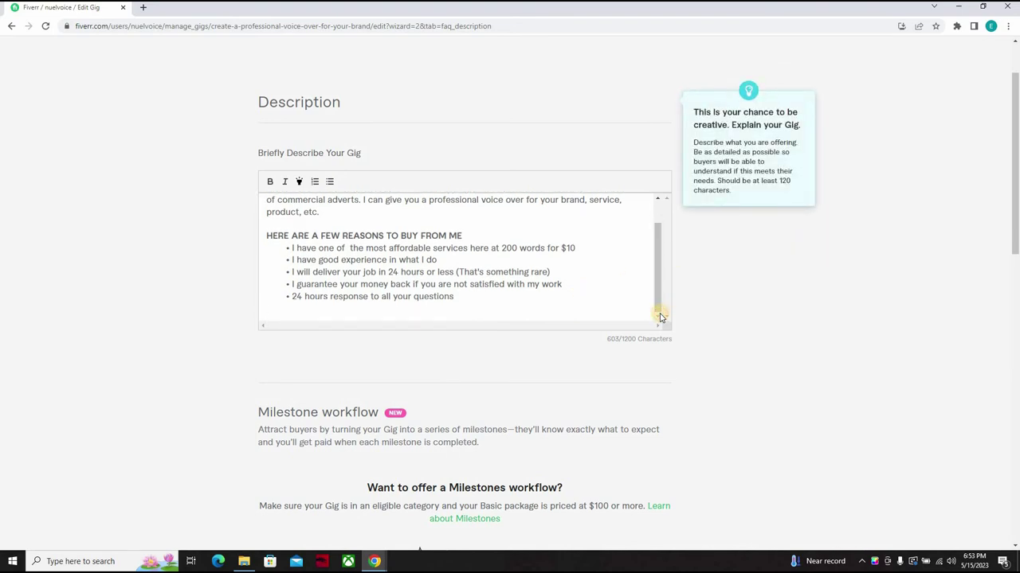
pyautogui.press('Return')
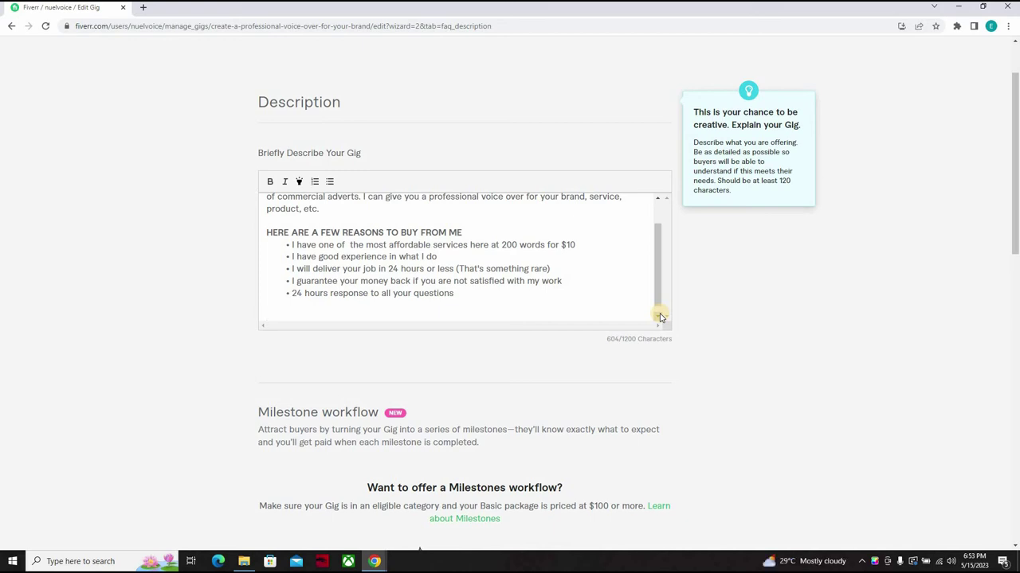
pyautogui.write('HERE')
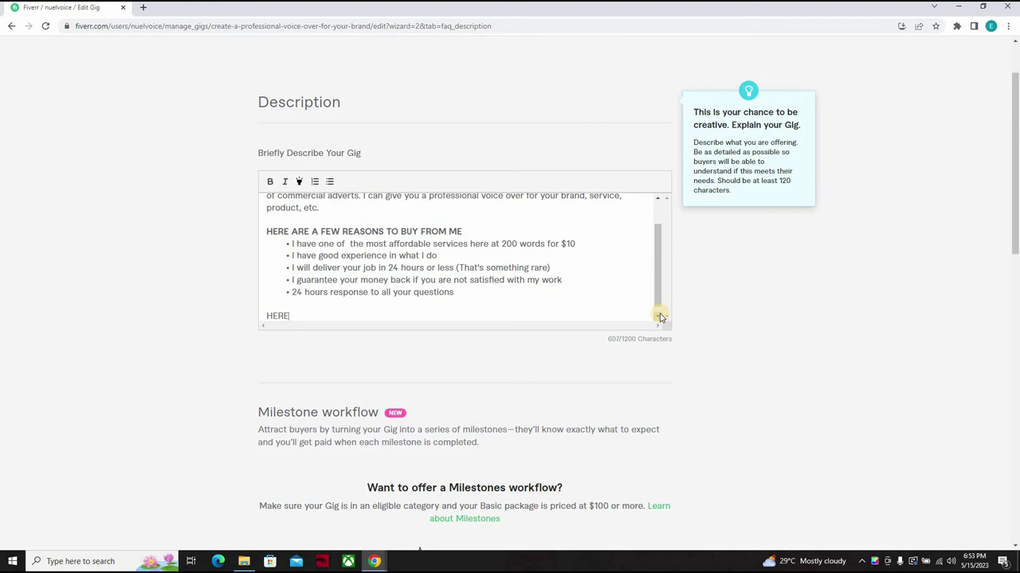
pyautogui.write(" IS WHAT YOU'LL GET FOR $10")
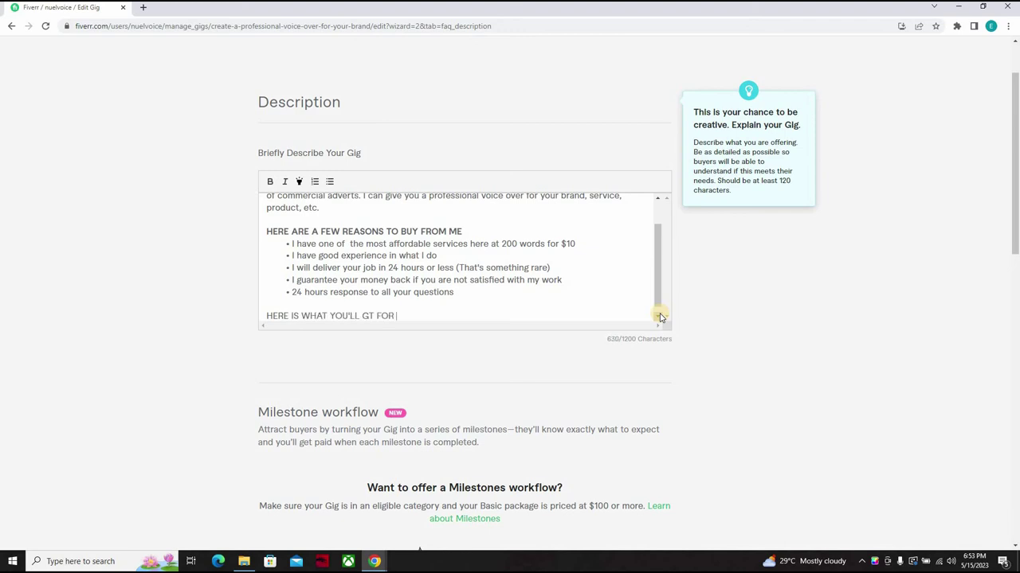
pyautogui.write(':')
# Step: Bold the $10 offer heading and write the 200-words-for-$10 voice-over sentence, ending with negotiating the price
pyautogui.tripleClick(362, 315)
pyautogui.click(271, 182)
pyautogui.press('Return')
pyautogui.write('I will')
pyautogui.write(' voice and pavka a professional')
pyautogui.click(310, 316)
pyautogui.write('and pavka')
pyautogui.press('BackSpace')
pyautogui.press('BackSpace')
pyautogui.press('BackSpace')
pyautogui.write('ckage')
pyautogui.click(440, 316)
pyautogui.write('voice over in English')
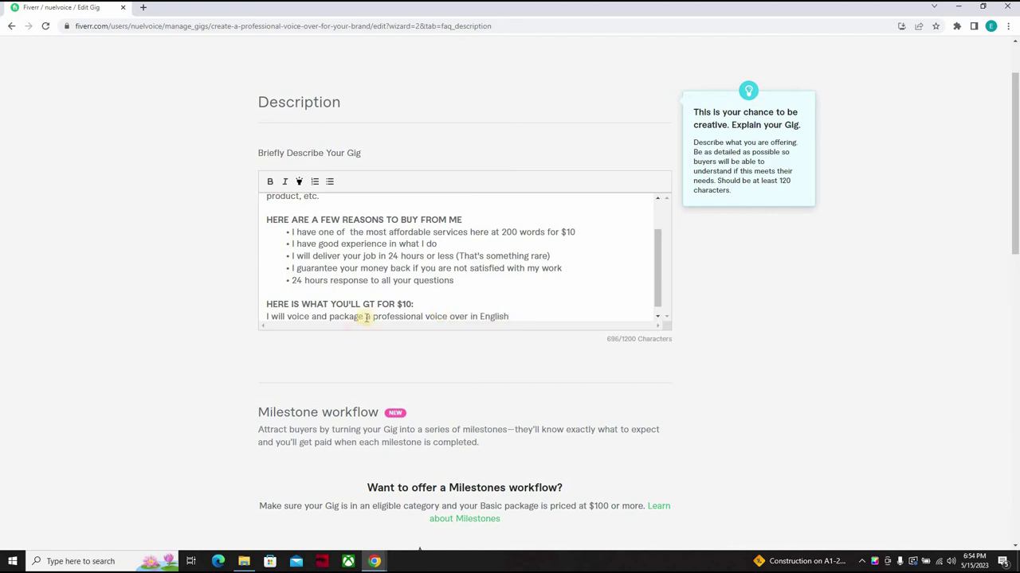
pyautogui.write(' of over 200 words for $10')
pyautogui.write(', and if you want more than 200 words')
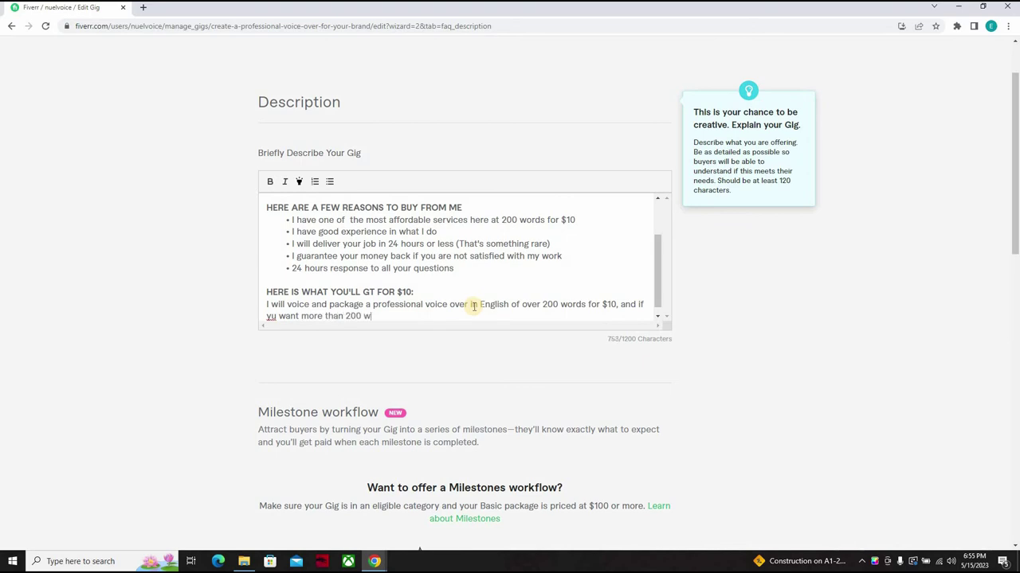
pyautogui.write('. Feel free to se')
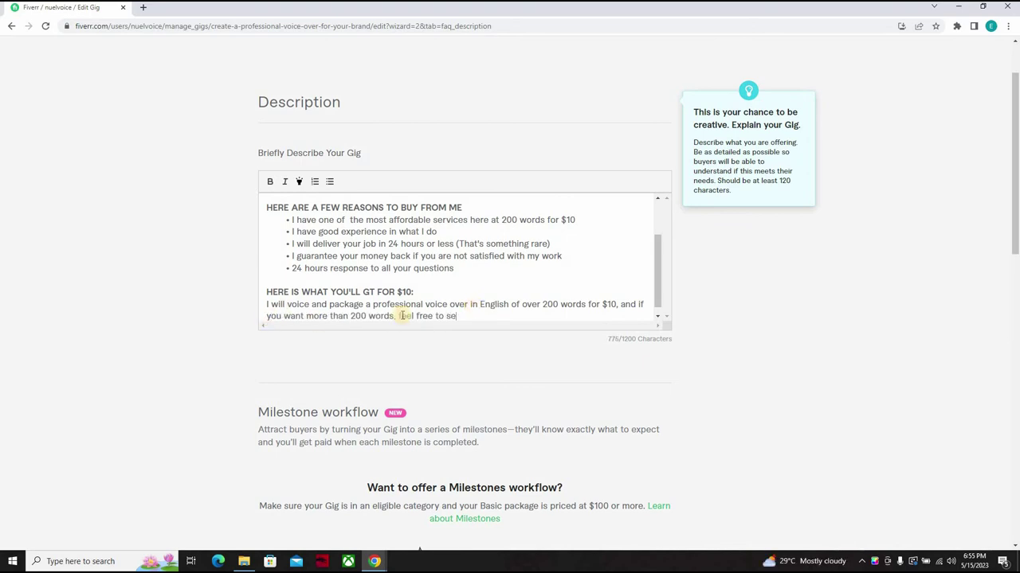
pyautogui.write('nd me a message and I will respond')
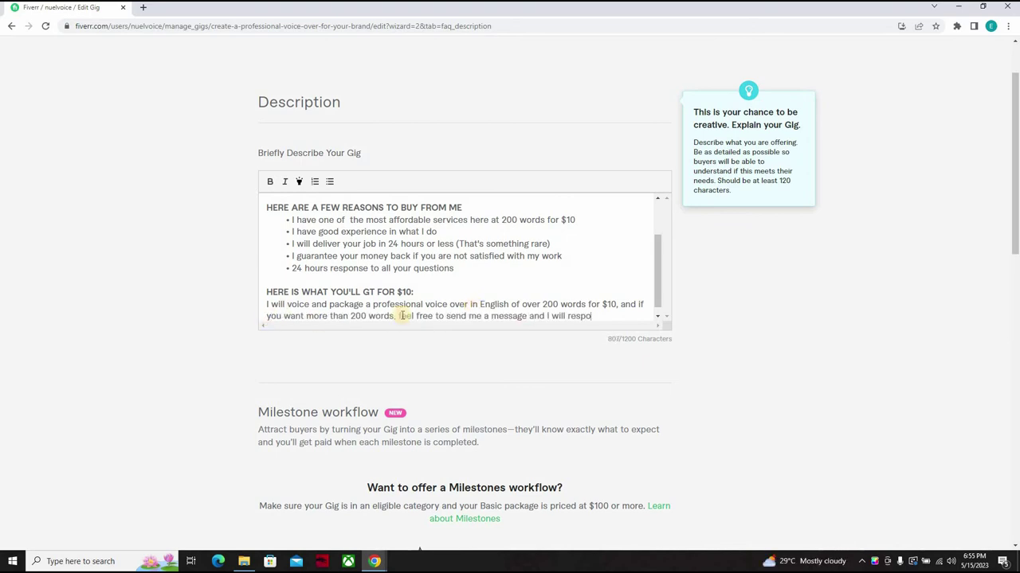
pyautogui.press('BackSpace')
pyautogui.press('BackSpace')
pyautogui.press('BackSpace')
pyautogui.press('BackSpace')
pyautogui.press('BackSpace')
pyautogui.press('BackSpace')
pyautogui.press('BackSpace')
pyautogui.write('negotiate the price with you.')
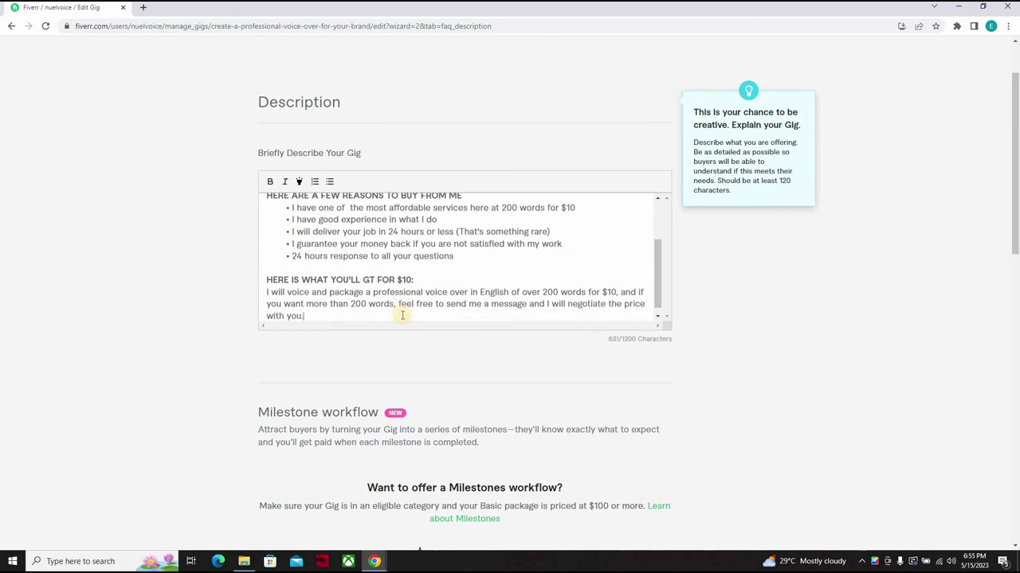
# Step: Add the 100% satisfaction-guarantee paragraph and a 'Regards' sign-off with the seller's name
pyautogui.press('Return')
pyautogui.press('Return')
pyautogui.write('I ')
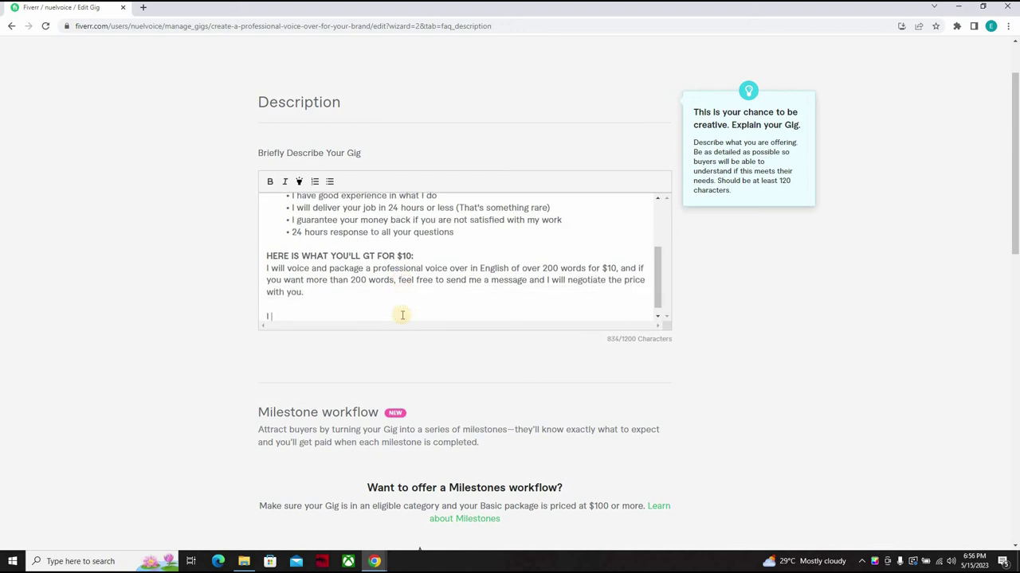
pyautogui.write('guarantee you 100% customer sati')
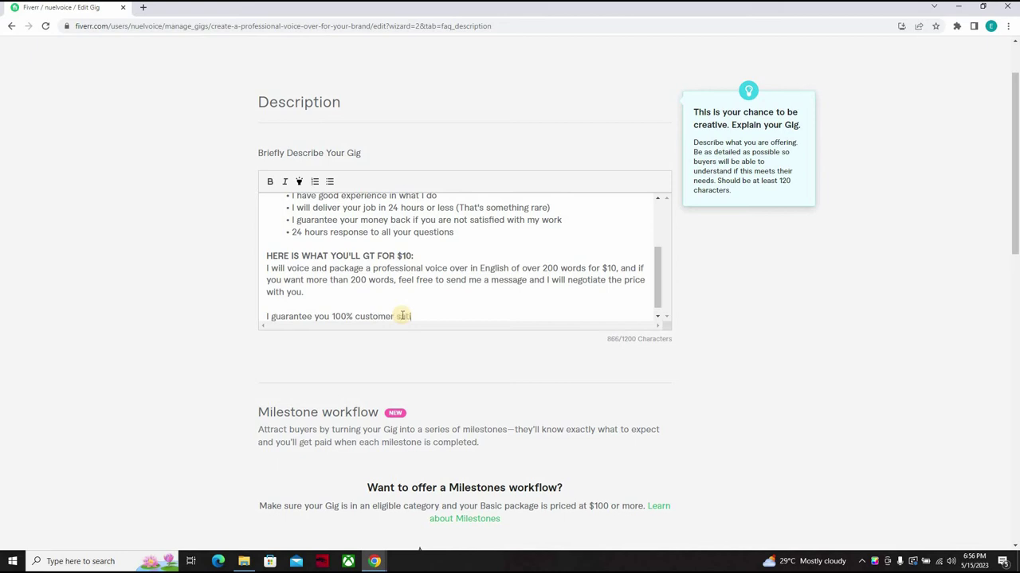
pyautogui.write('sfaction, and I urge you to hit the order buto')
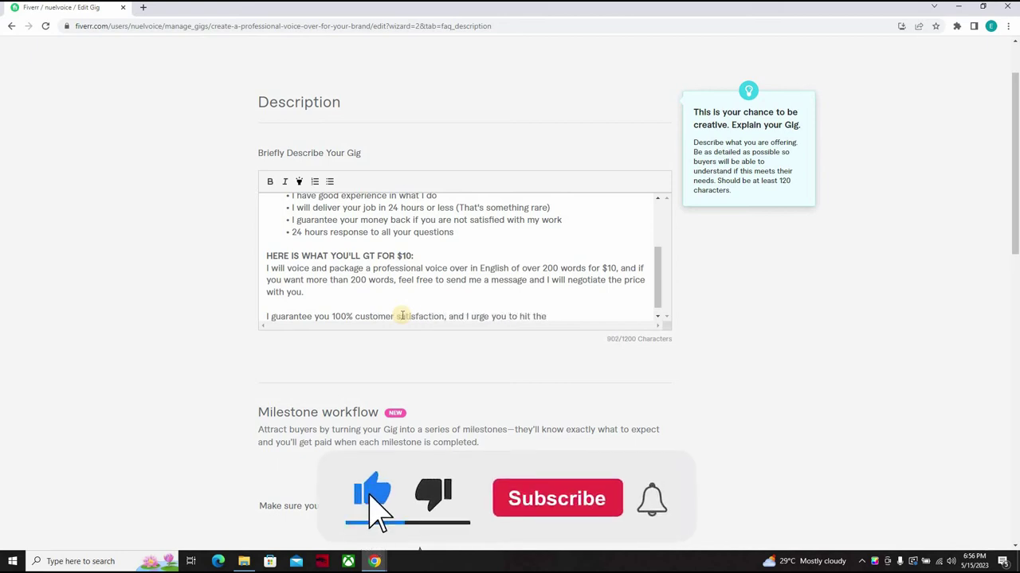
pyautogui.press('BackSpace')
pyautogui.write('ton')
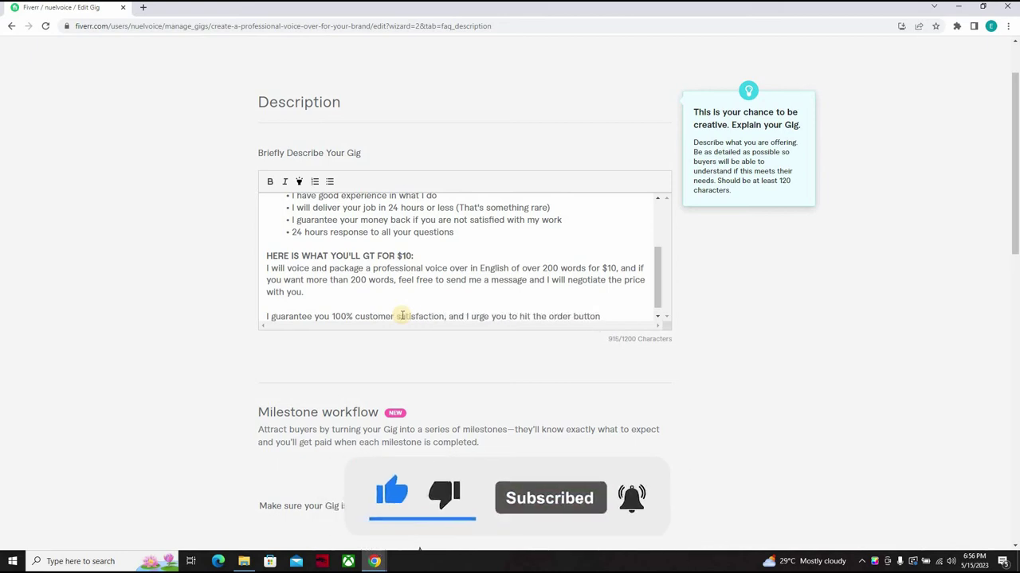
pyautogui.write(' to get started. If you need more enquiry on my services, feel free to message me.')
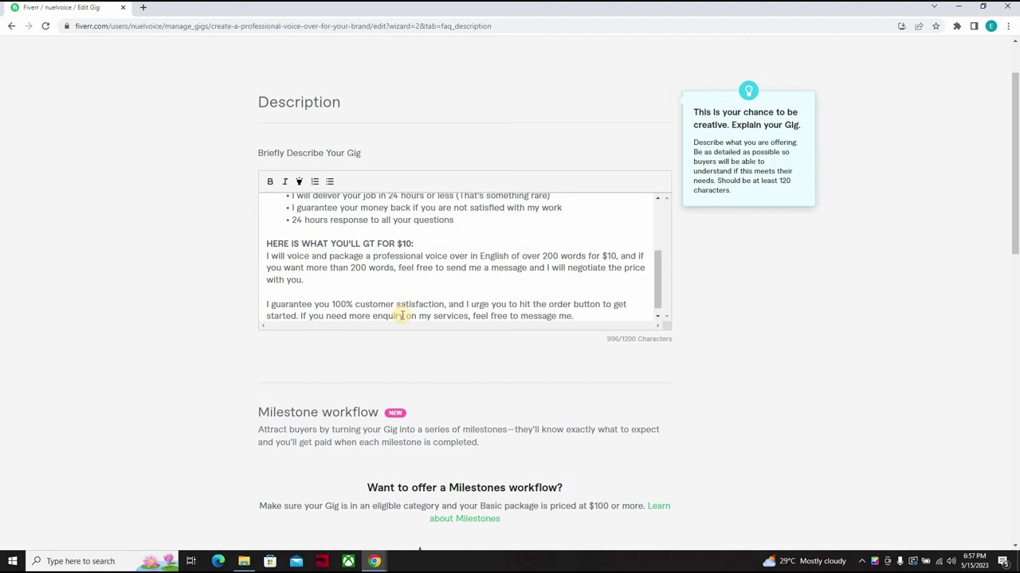
pyautogui.press('Return')
pyautogui.press('Return')
pyautogui.write('Regards')
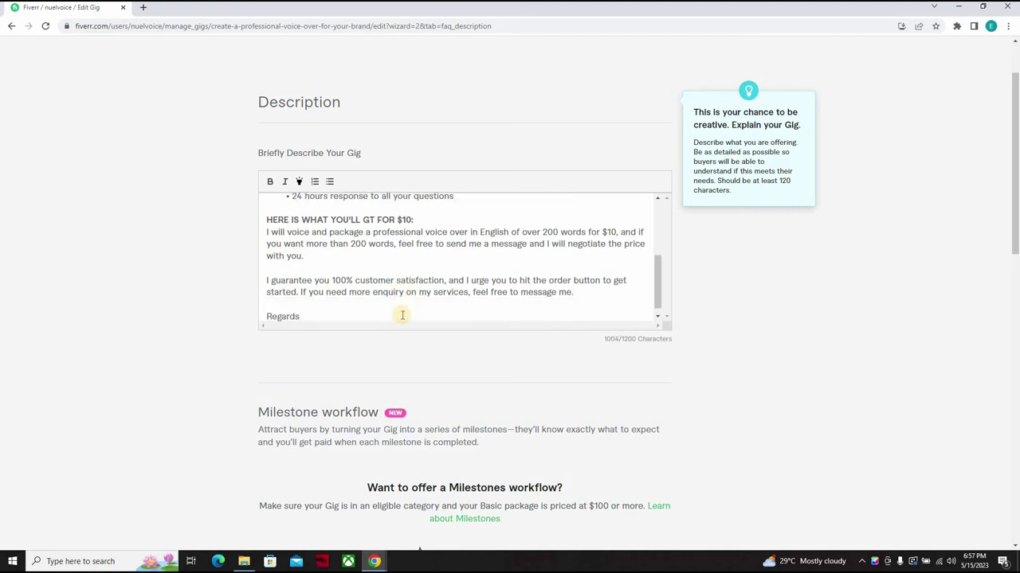
pyautogui.press('Return')
pyautogui.write('Nu')
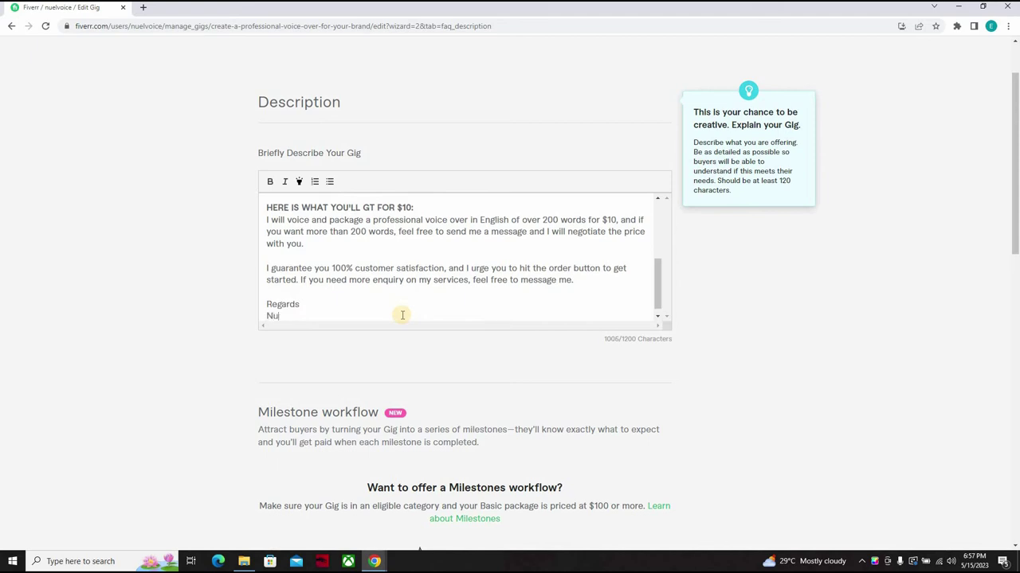
pyautogui.write('el Timeyin')
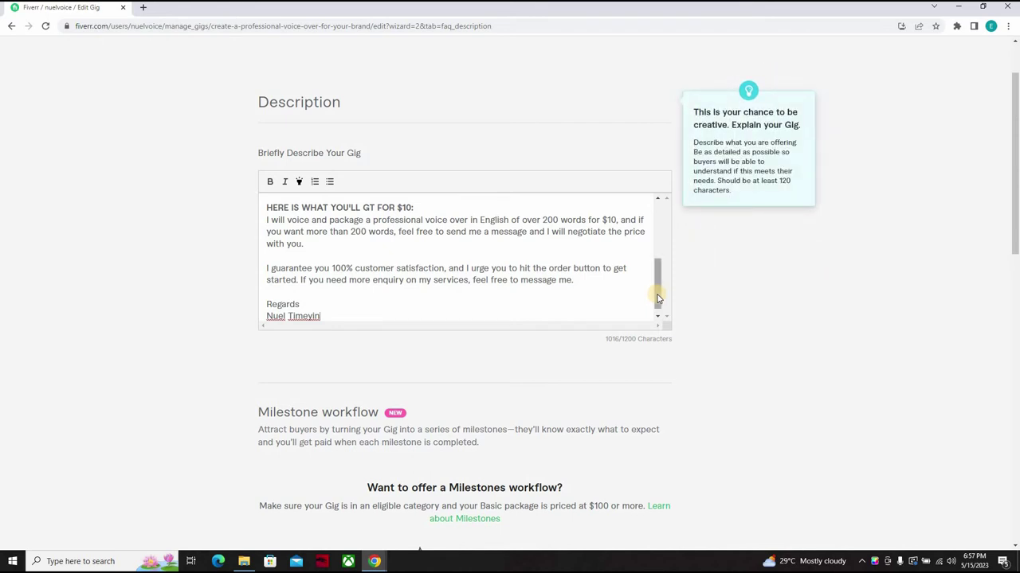
# Step: Capitalise 'fiverr' to 'Fiverr' in the description's opening sentence
pyautogui.click(665, 231)
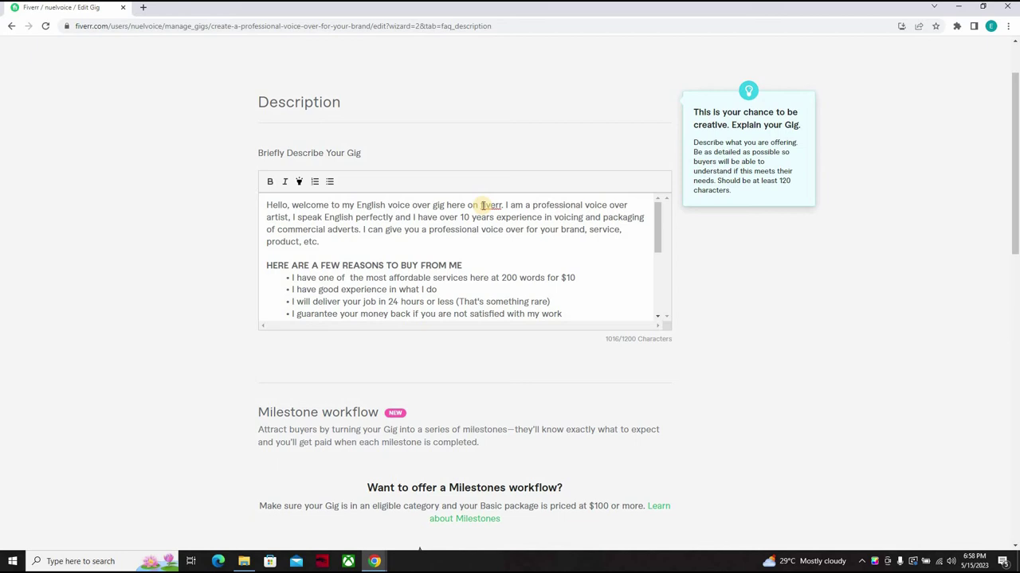
pyautogui.click(482, 206)
pyautogui.press('BackSpace')
pyautogui.write('F')
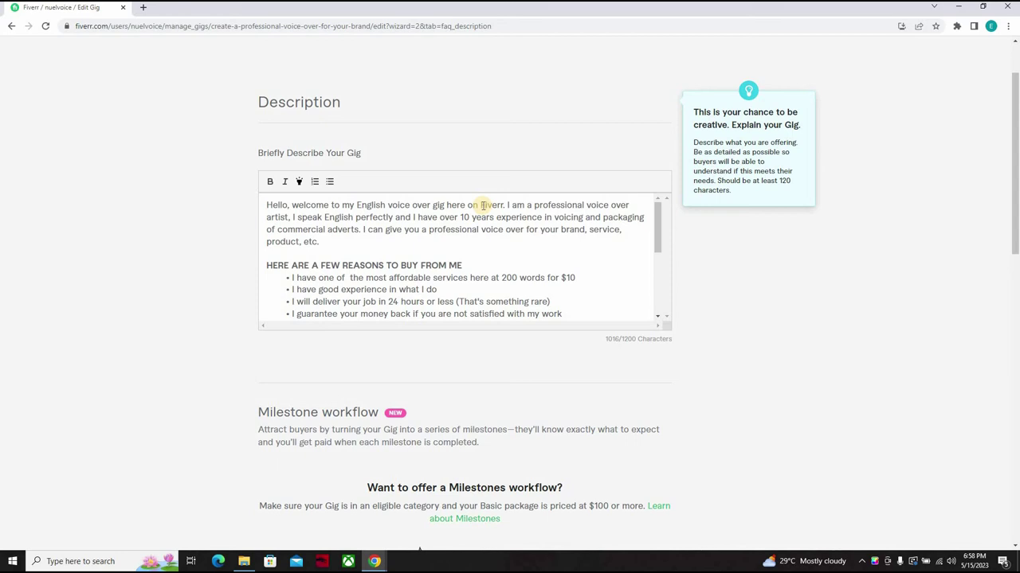
# Step: Delete the stray 'of' before 'commercial adverts' and scroll down the description
pyautogui.click(276, 229)
pyautogui.press('BackSpace')
pyautogui.press('BackSpace')
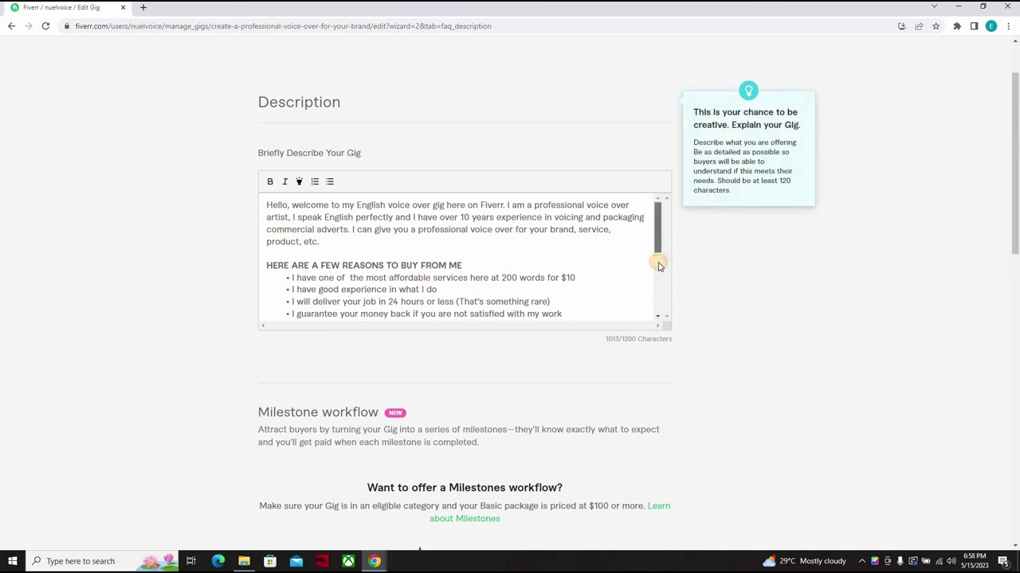
pyautogui.scroll(-1, 659, 265)
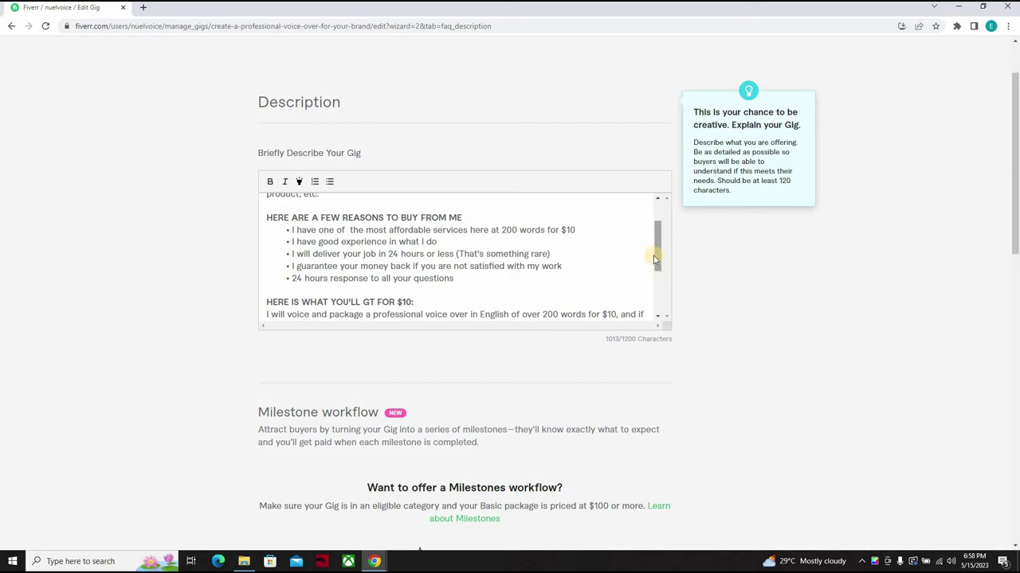
pyautogui.scroll(-2, 660, 291)
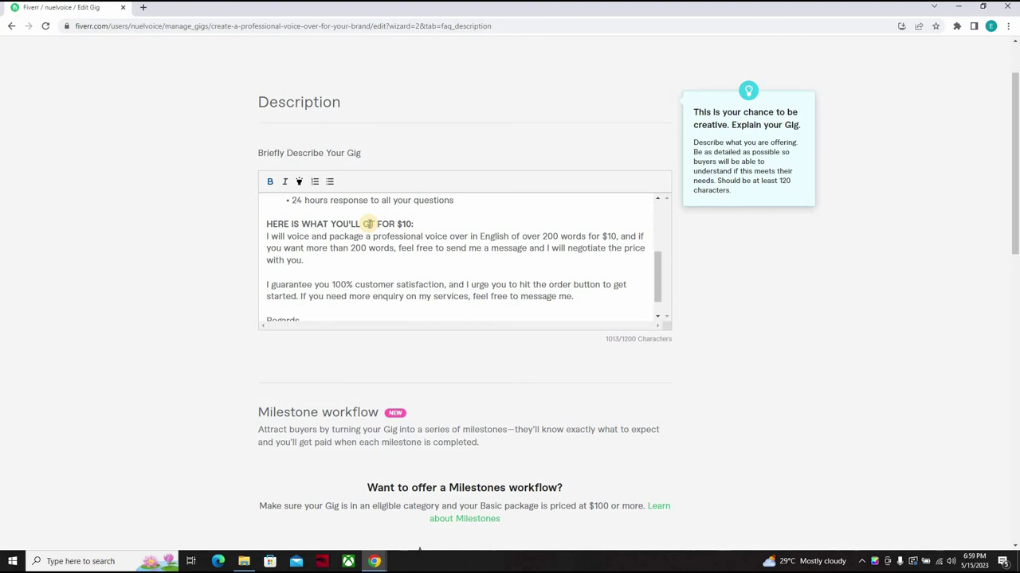
# Step: Insert the missing E so the heading reads 'HERE IS WHAT YOU'LL GET FOR $10:'
pyautogui.click(369, 224)
pyautogui.write('E')
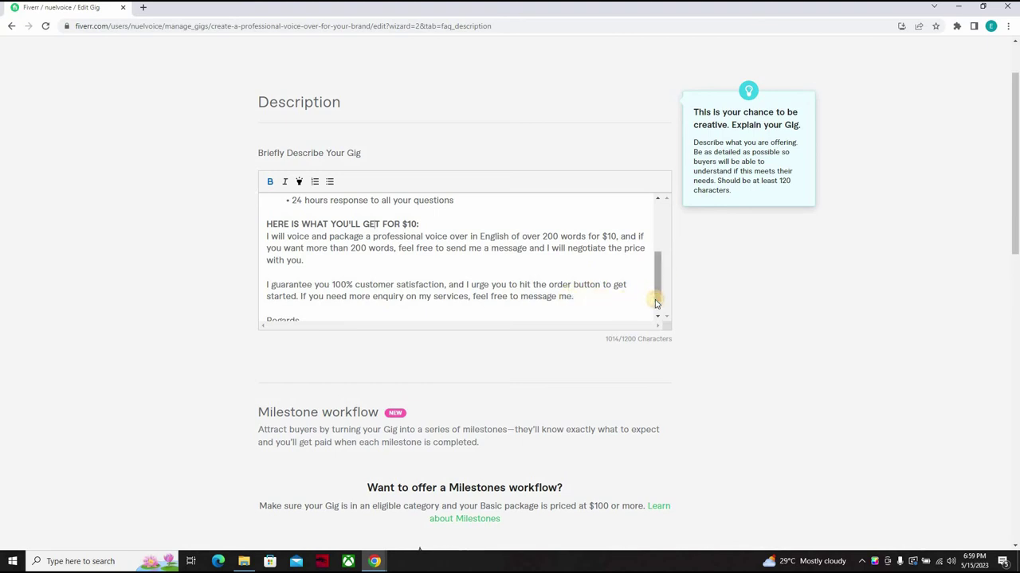
pyautogui.scroll(-1, 655, 295)
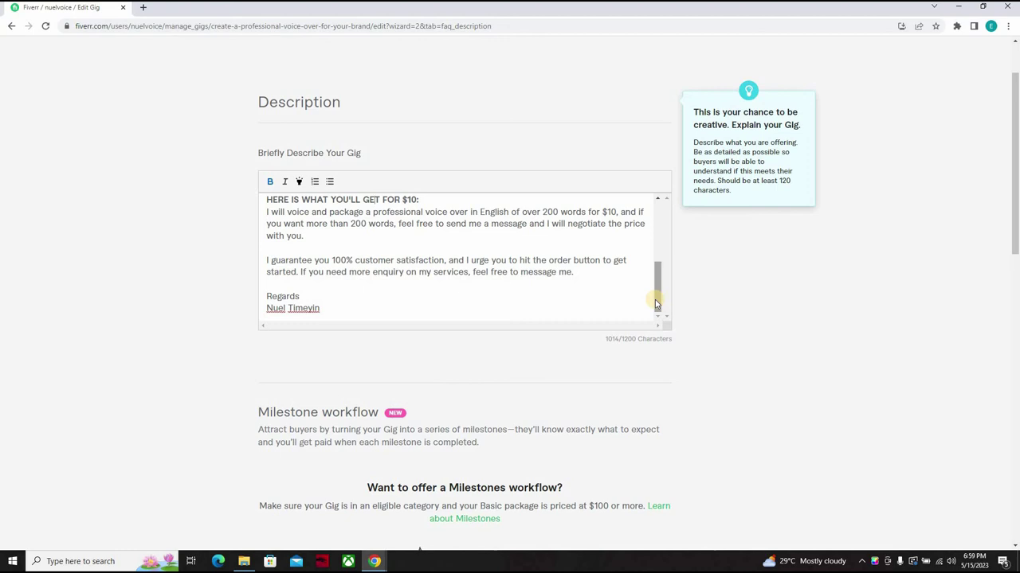
pyautogui.moveTo(658, 301)
pyautogui.mouseDown()
pyautogui.moveTo(661, 220)
pyautogui.moveTo(659, 309)
pyautogui.mouseUp()
# Step: Scroll the page down to the FAQ section and dismiss the 'What are FAQs?' tip
pyautogui.click(1010, 159)
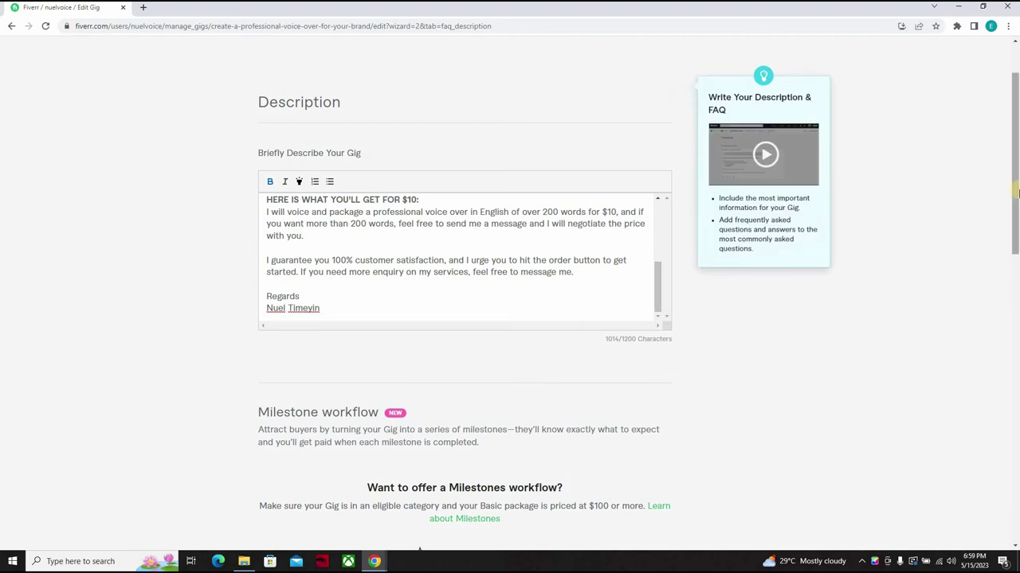
pyautogui.moveTo(1008, 247); pyautogui.dragTo(972, 356)
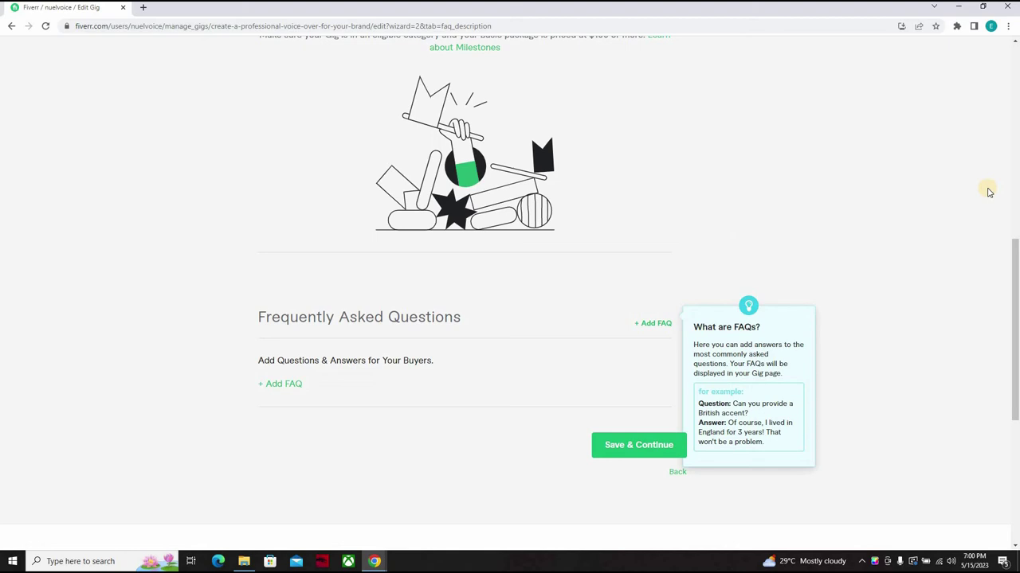
pyautogui.click(803, 301)
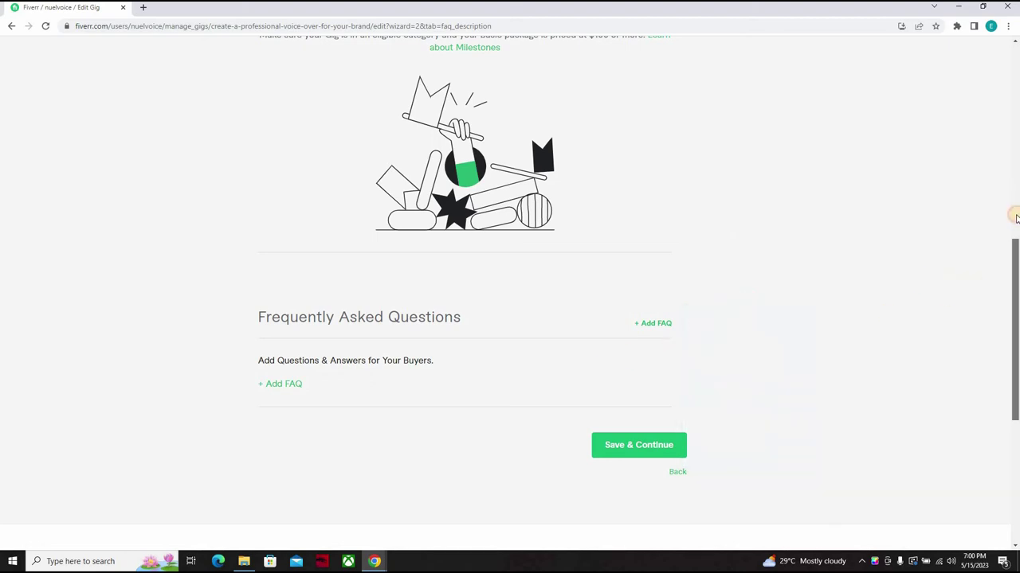
pyautogui.scroll(3, 1005, 239)
pyautogui.scroll(-3, 993, 276)
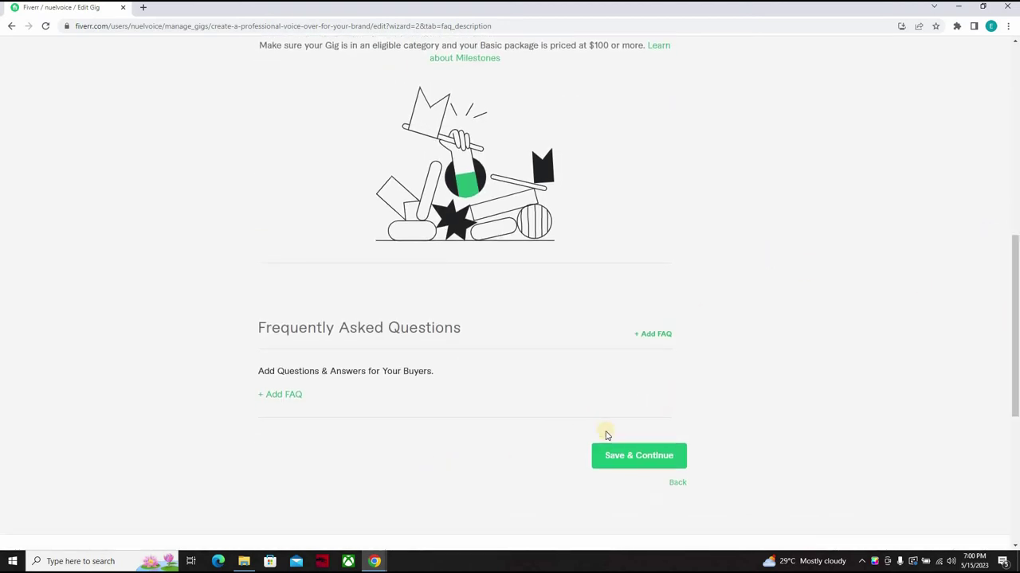
# Step: Save the description and scroll to the bottom of the Requirements page
pyautogui.click(637, 465)
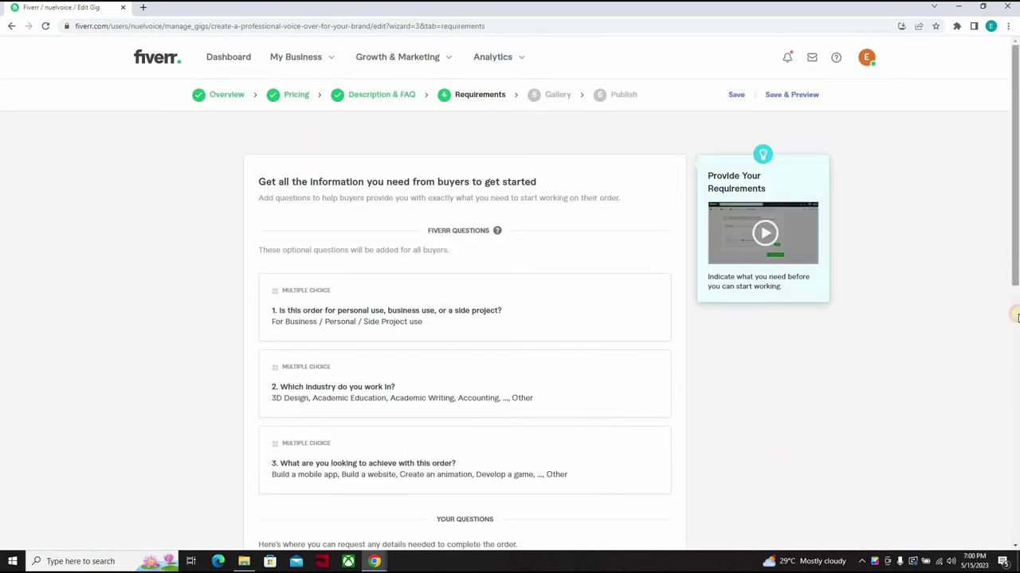
pyautogui.click(1015, 373)
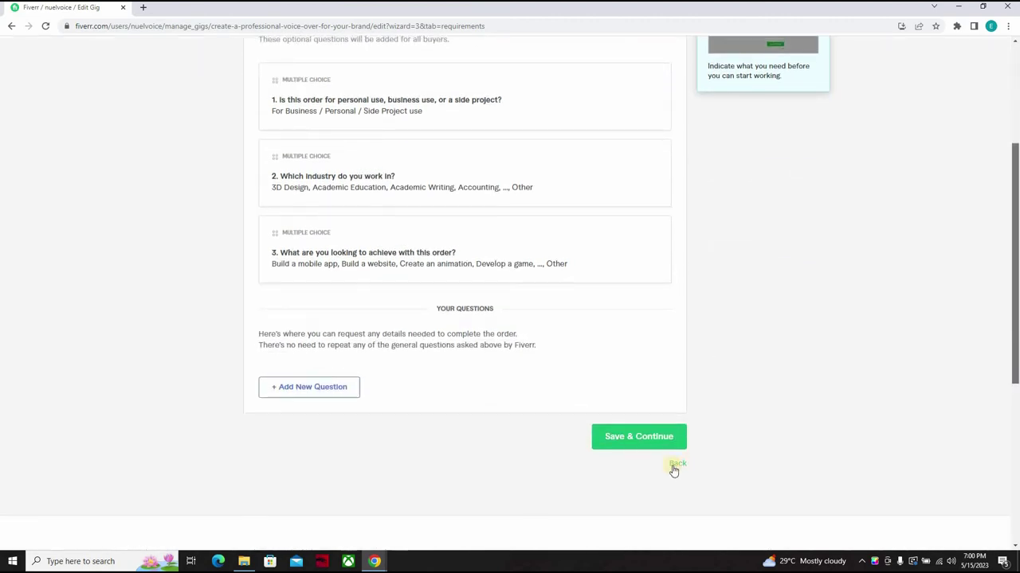
# Step: Return to Description & FAQ and bold the 100% satisfaction phrase and the 'I will voice' sentence
pyautogui.click(639, 466)
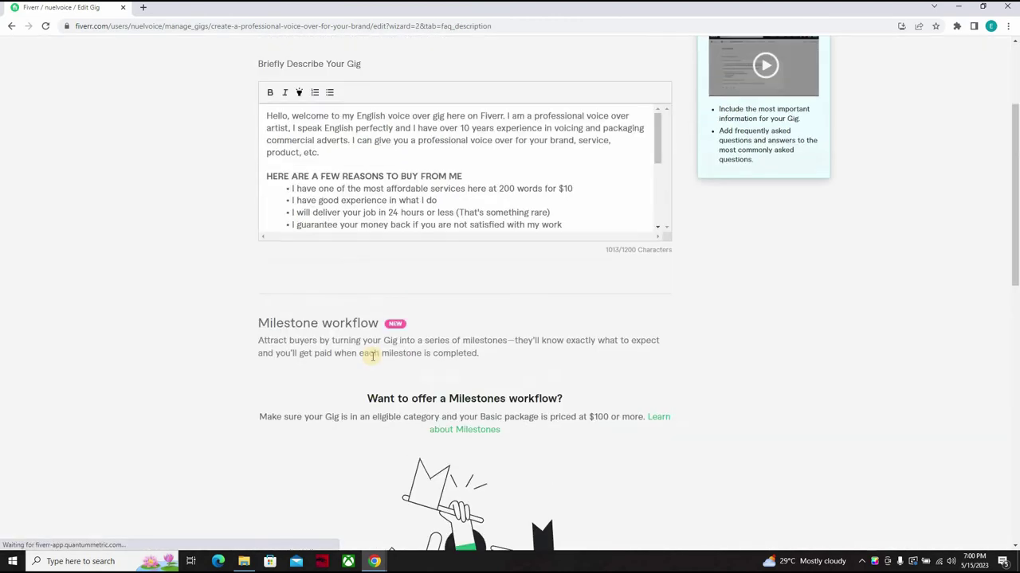
pyautogui.click(658, 325)
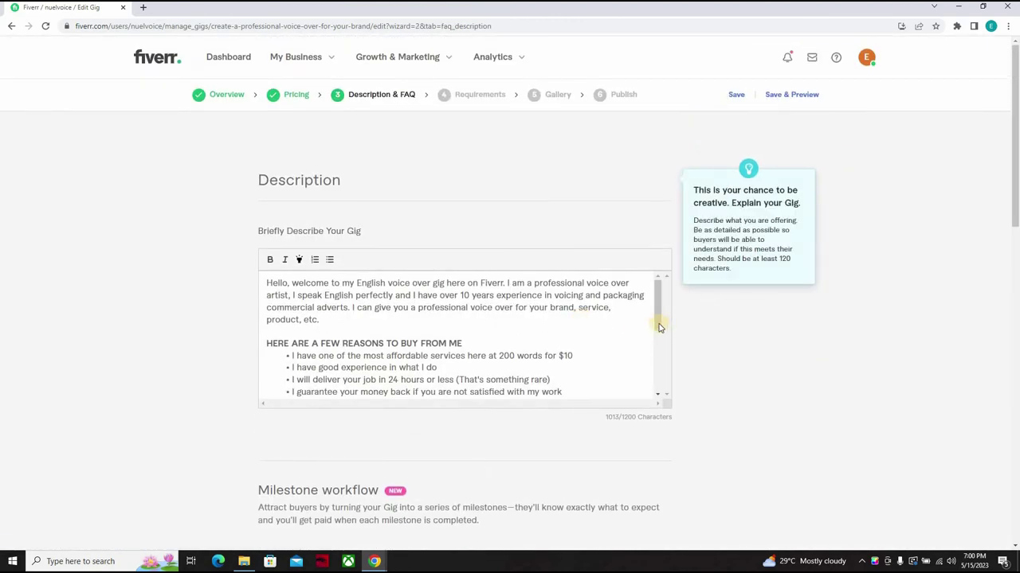
pyautogui.click(658, 380)
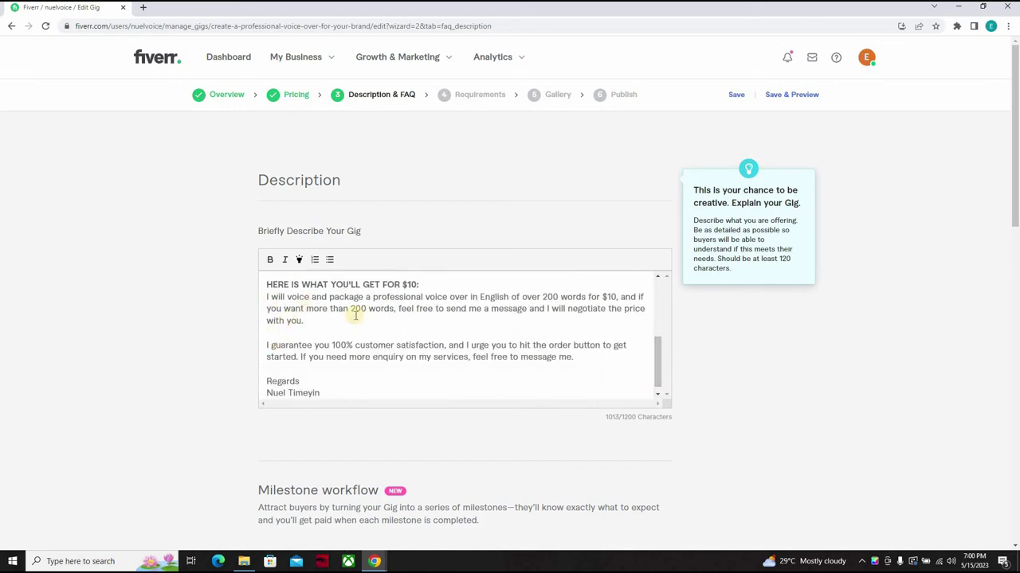
pyautogui.moveTo(266, 345); pyautogui.dragTo(444, 345)
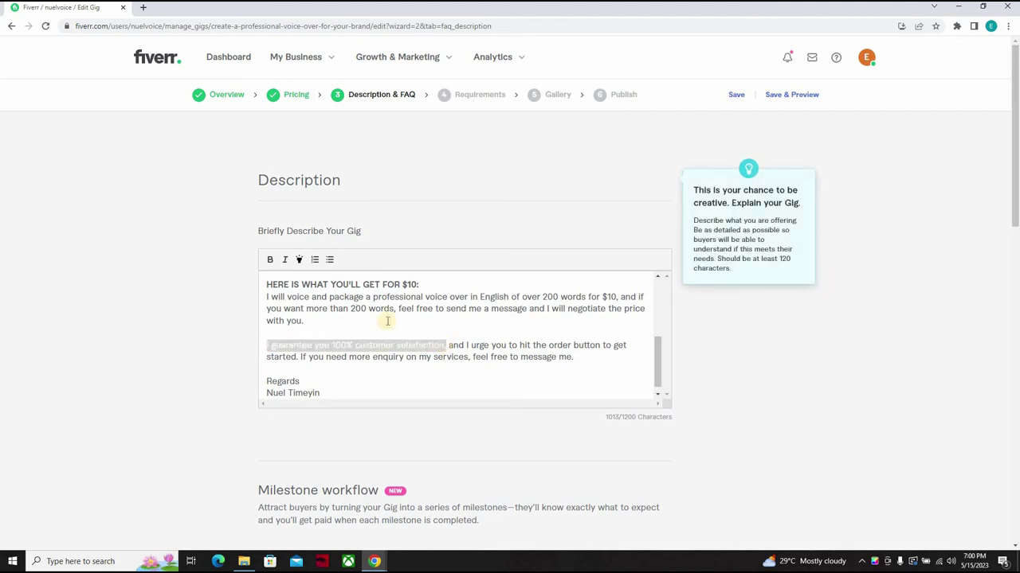
pyautogui.click(272, 263)
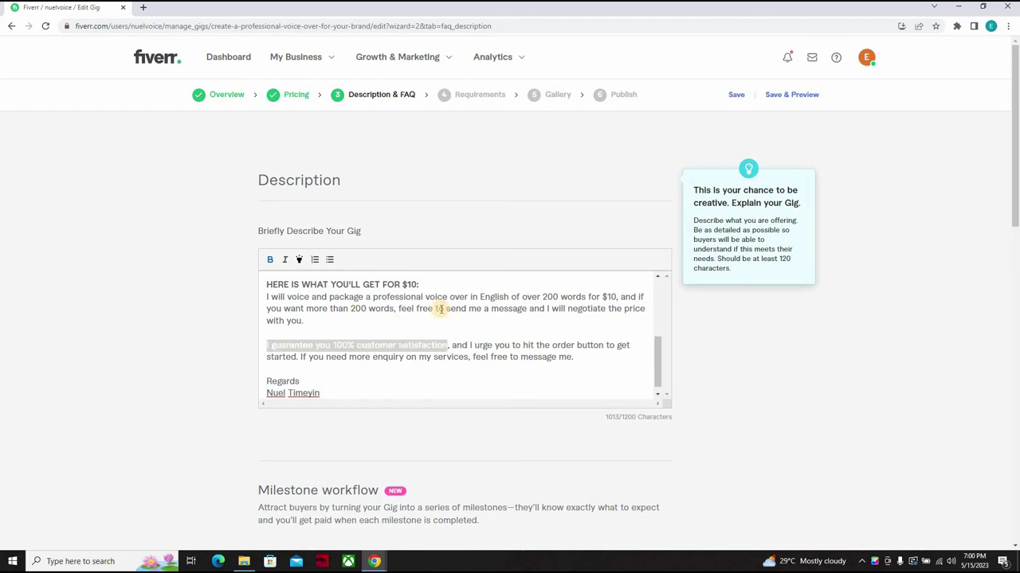
pyautogui.click(517, 325)
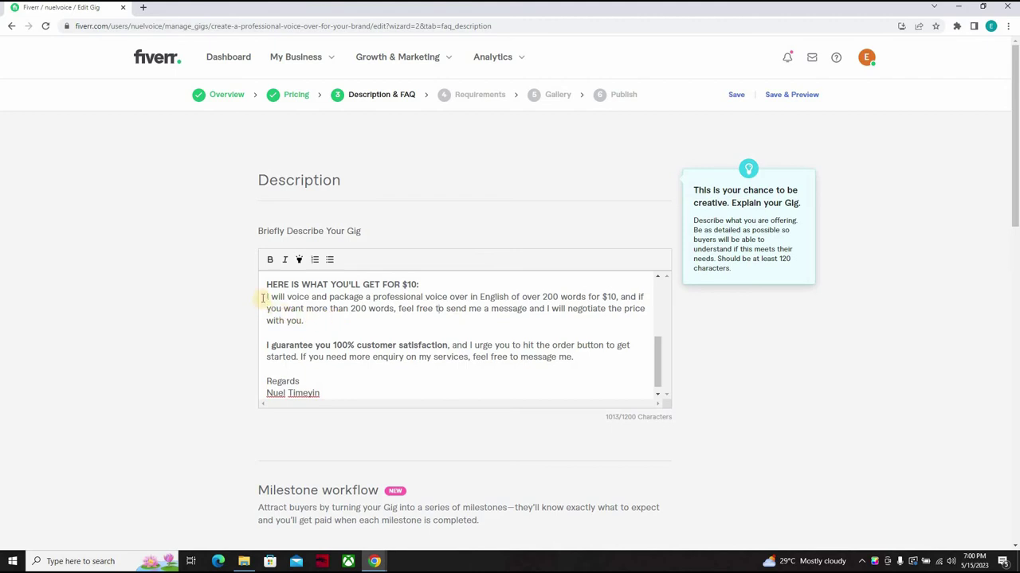
pyautogui.moveTo(266, 297); pyautogui.dragTo(611, 298)
pyautogui.click(270, 260)
pyautogui.click(391, 329)
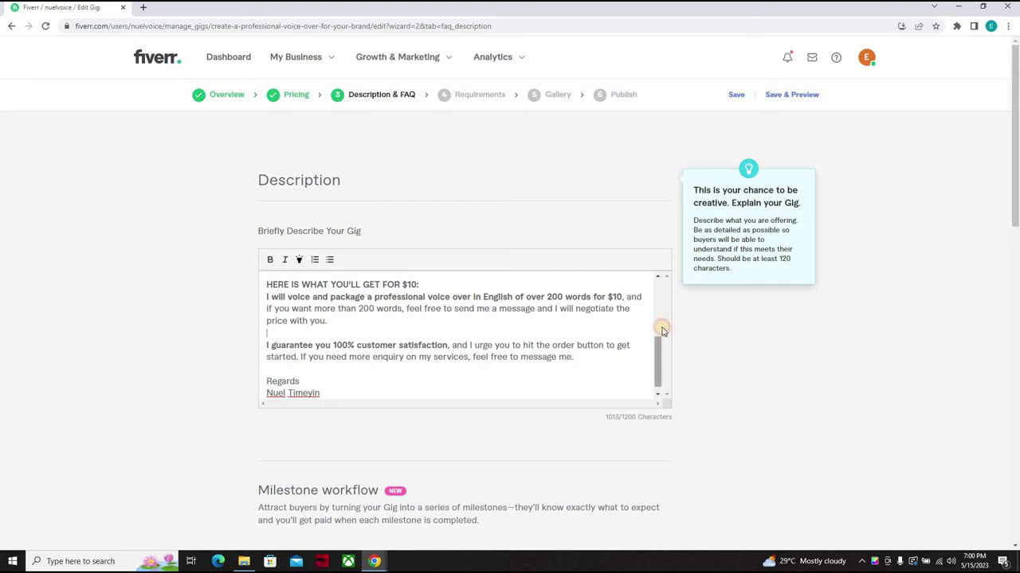
# Step: Bold the opening 'I speak English' sentence through 'commercial adverts'
pyautogui.click(662, 297)
pyautogui.click(664, 297)
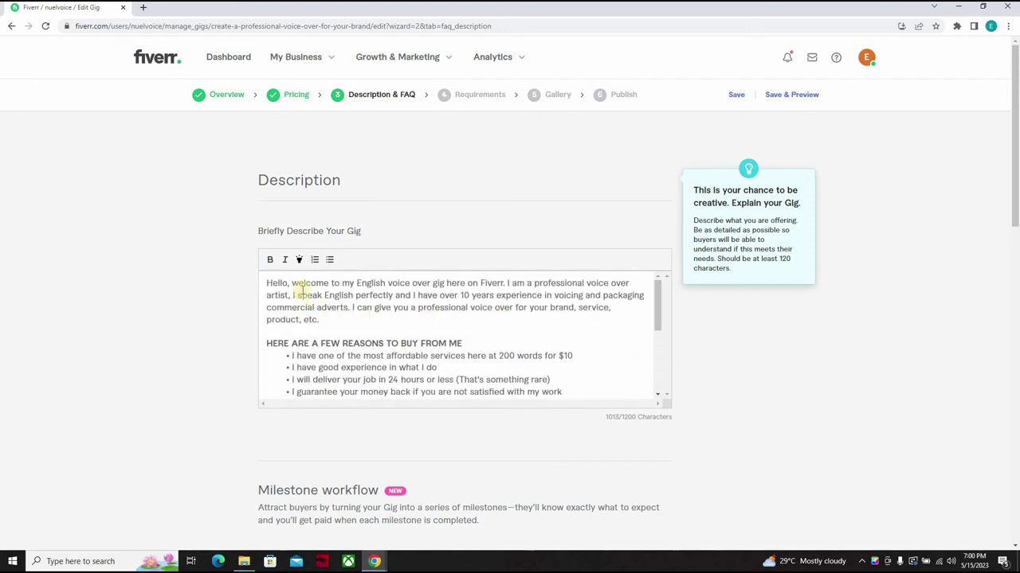
pyautogui.moveTo(293, 294); pyautogui.dragTo(617, 294)
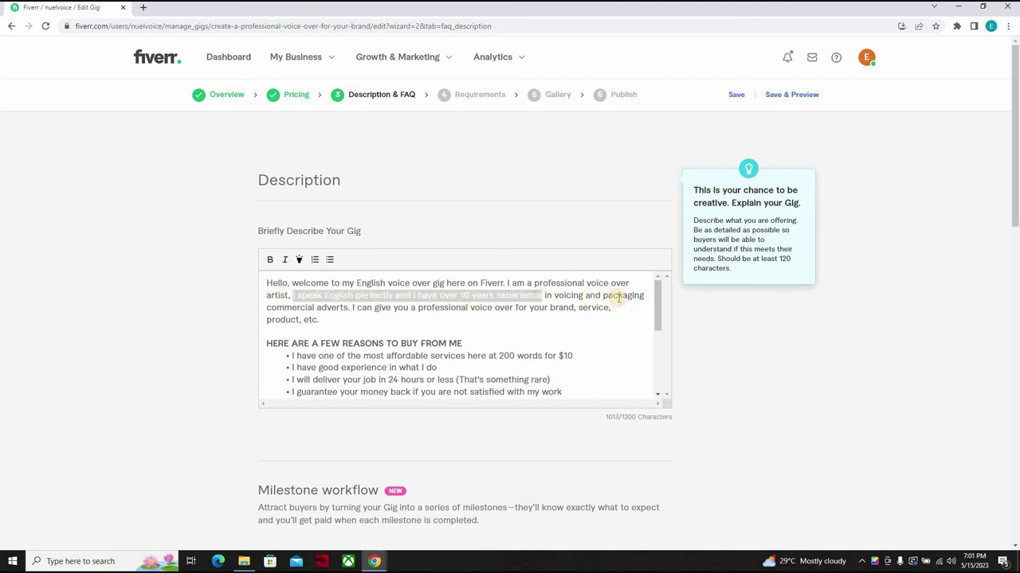
pyautogui.moveTo(361, 297)
pyautogui.mouseDown()
pyautogui.moveTo(319, 305)
pyautogui.moveTo(348, 307)
pyautogui.mouseUp()
pyautogui.click(269, 263)
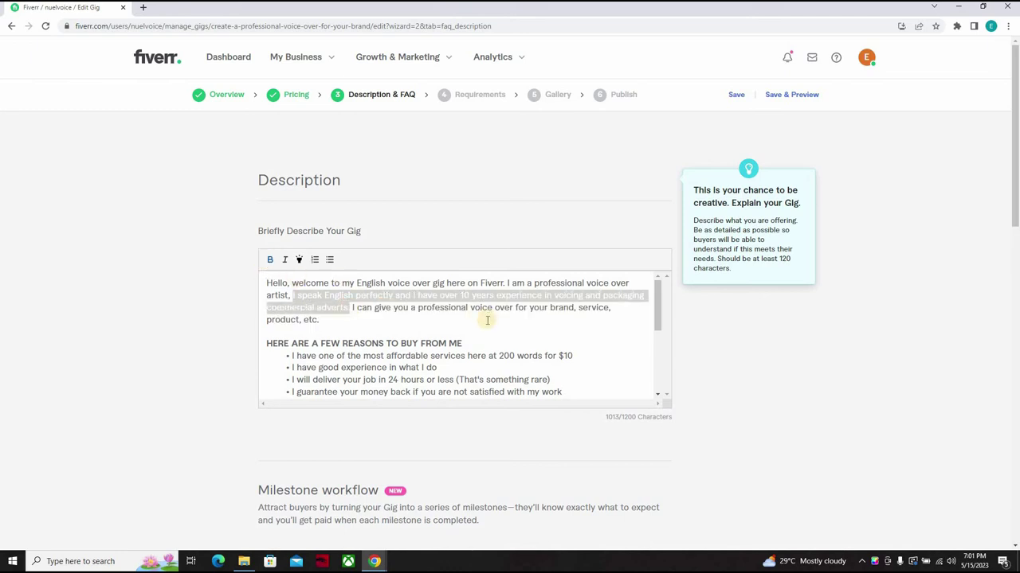
pyautogui.click(463, 327)
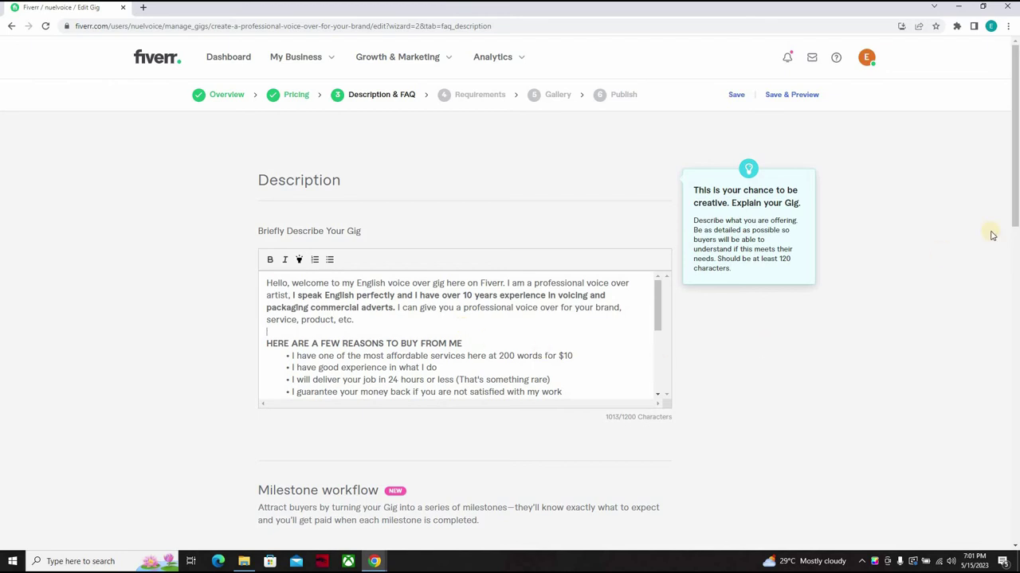
pyautogui.click(1017, 215)
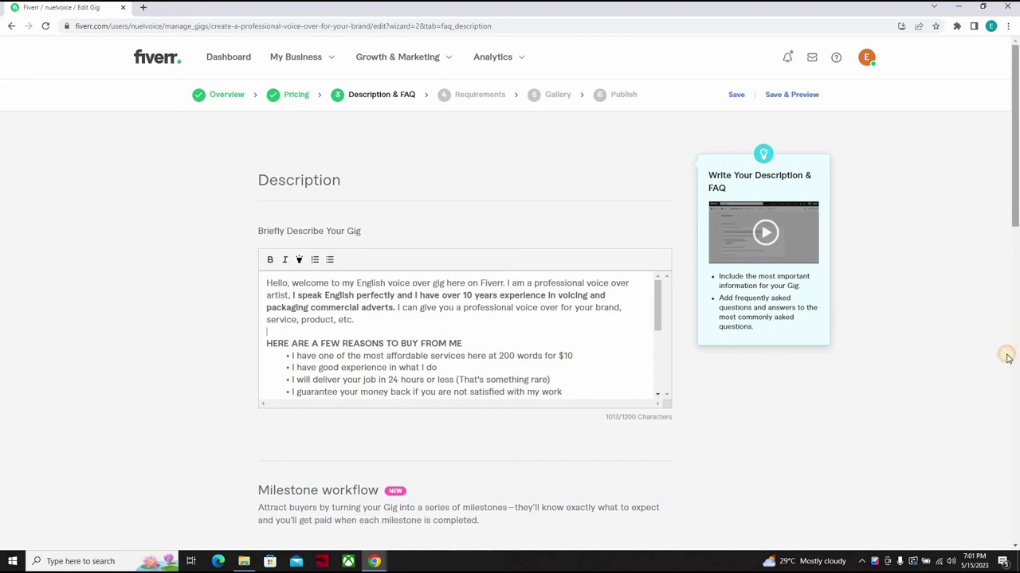
# Step: Save the description and review the Requirements step's three default buyer questions
pyautogui.scroll(-5, 988, 402)
pyautogui.scroll(-2, 770, 465)
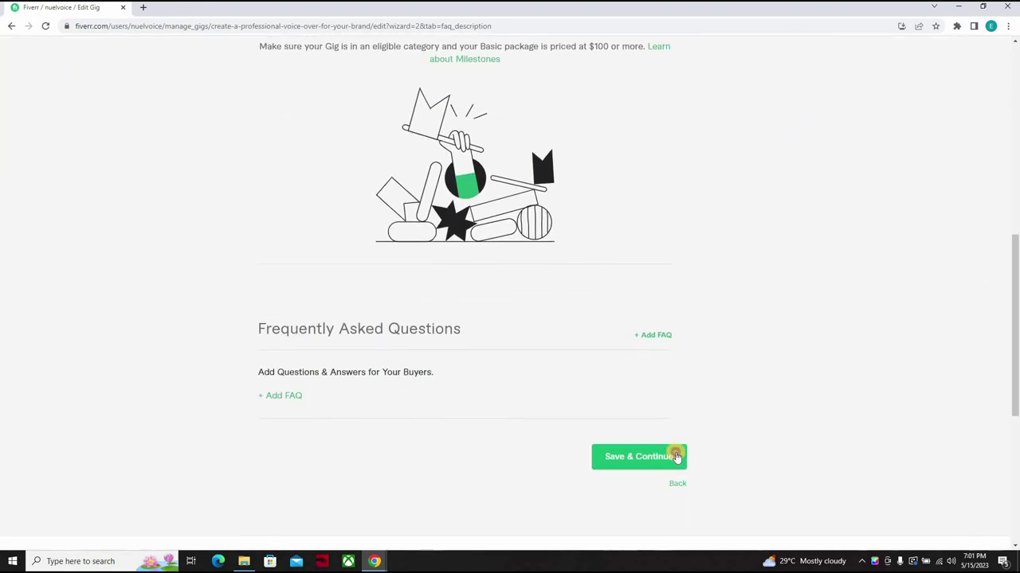
pyautogui.click(677, 456)
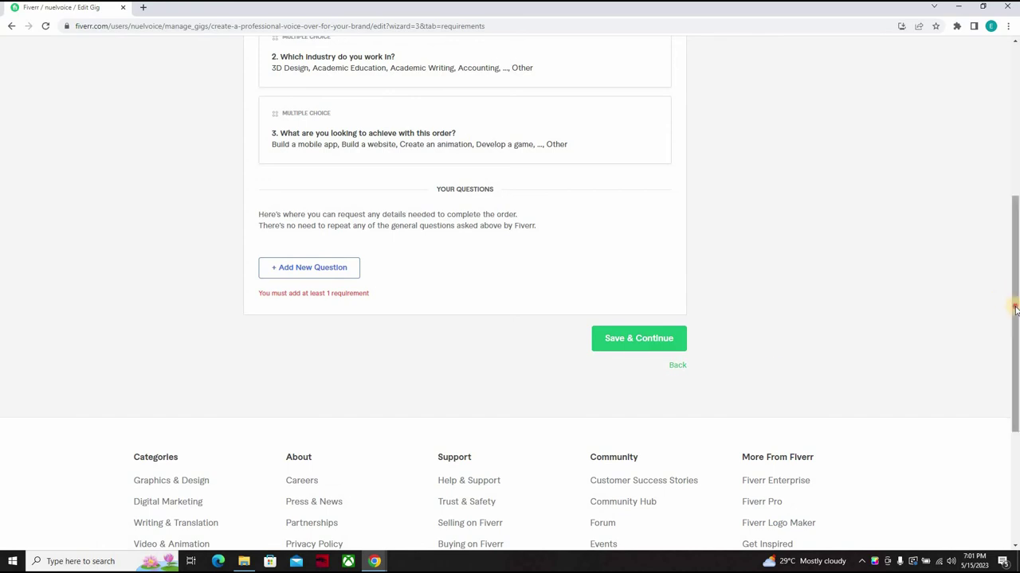
pyautogui.scroll(4, 1016, 140)
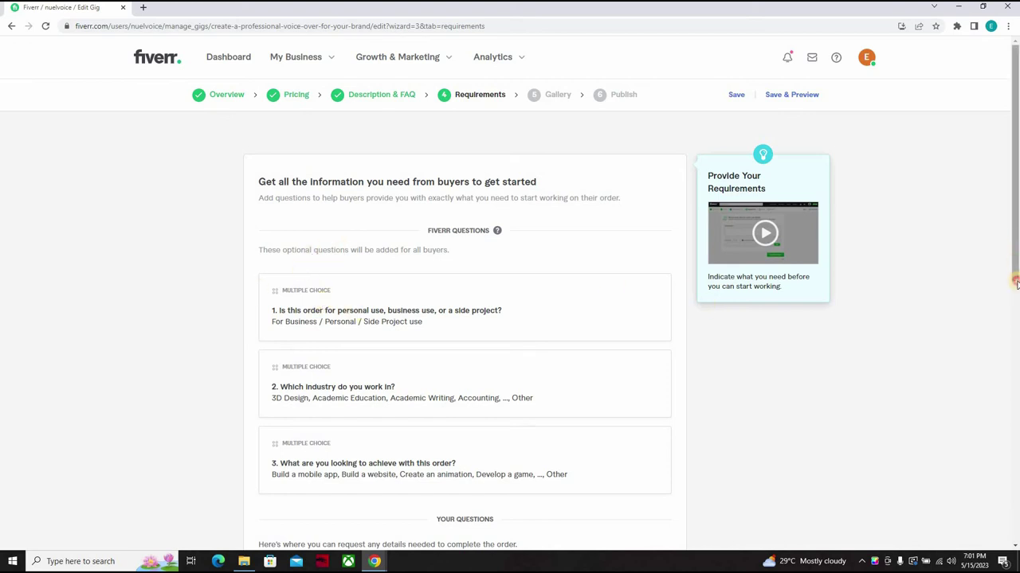
pyautogui.scroll(-1, 1015, 299)
pyautogui.scroll(-1, 1015, 299)
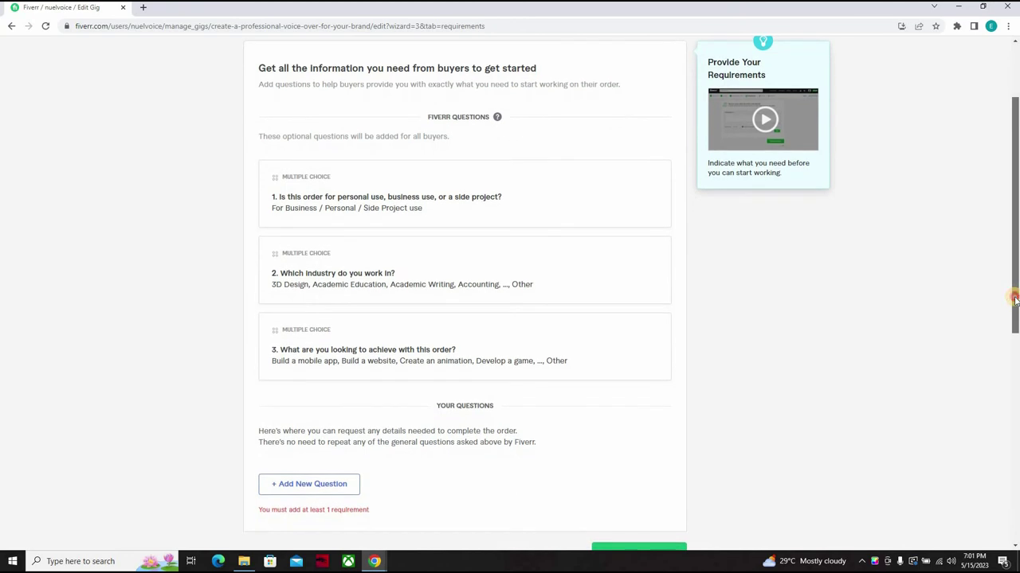
pyautogui.scroll(-1, 1006, 331)
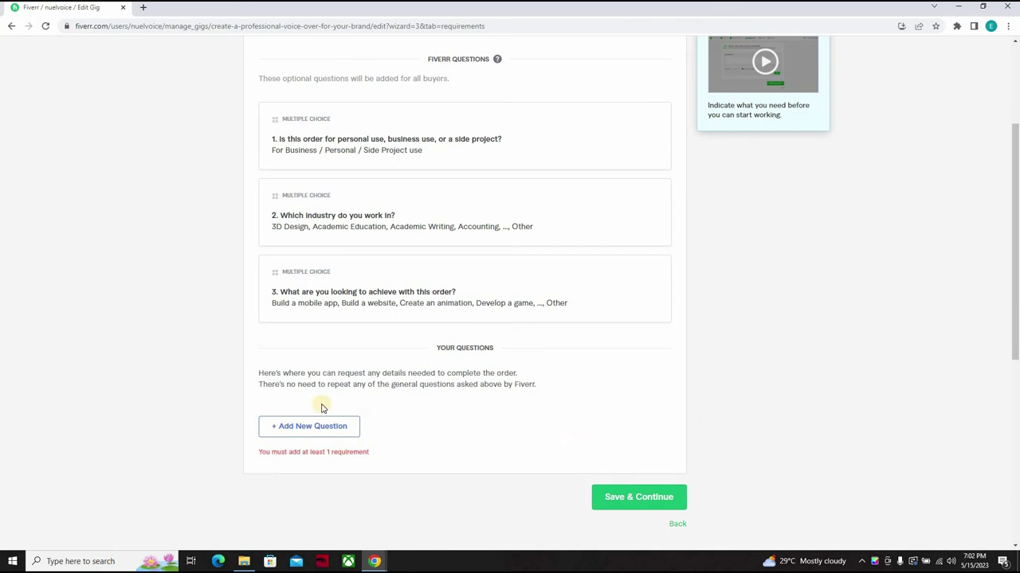
# Step: Add a new buyer question and begin its text with 'P'
pyautogui.click(313, 427)
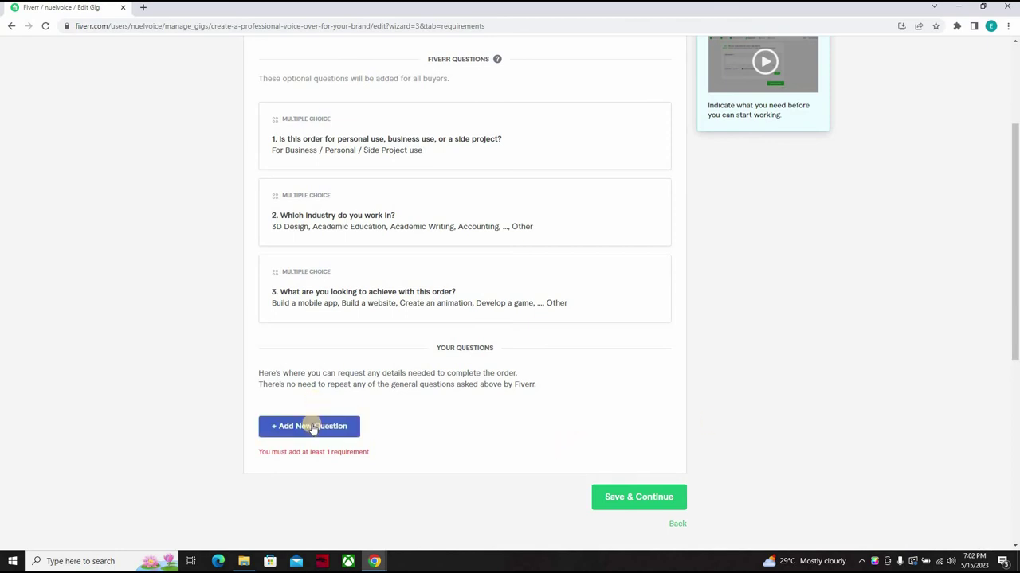
pyautogui.click(313, 428)
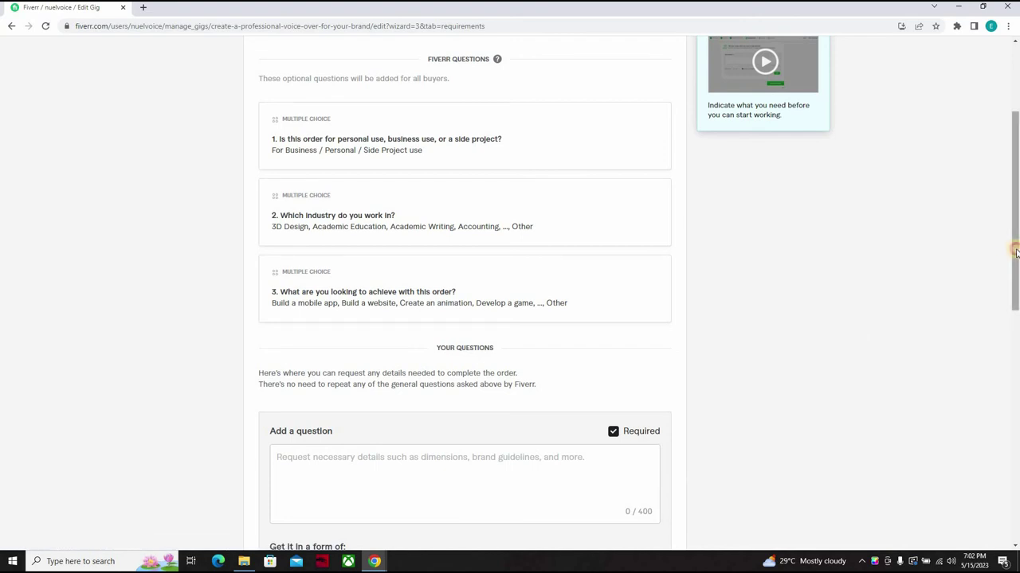
pyautogui.scroll(-2, 1016, 299)
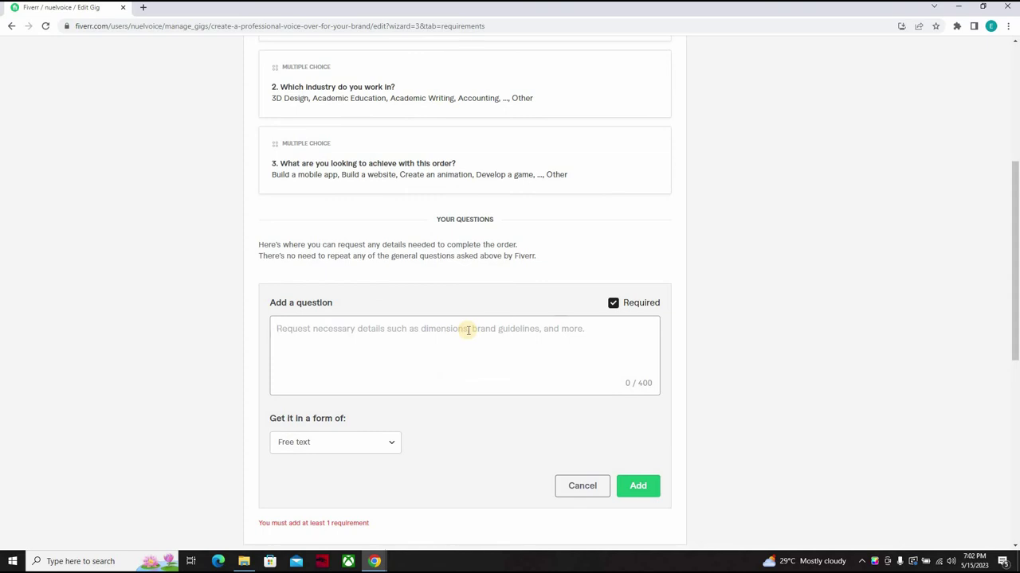
pyautogui.click(468, 330)
pyautogui.write('Please')
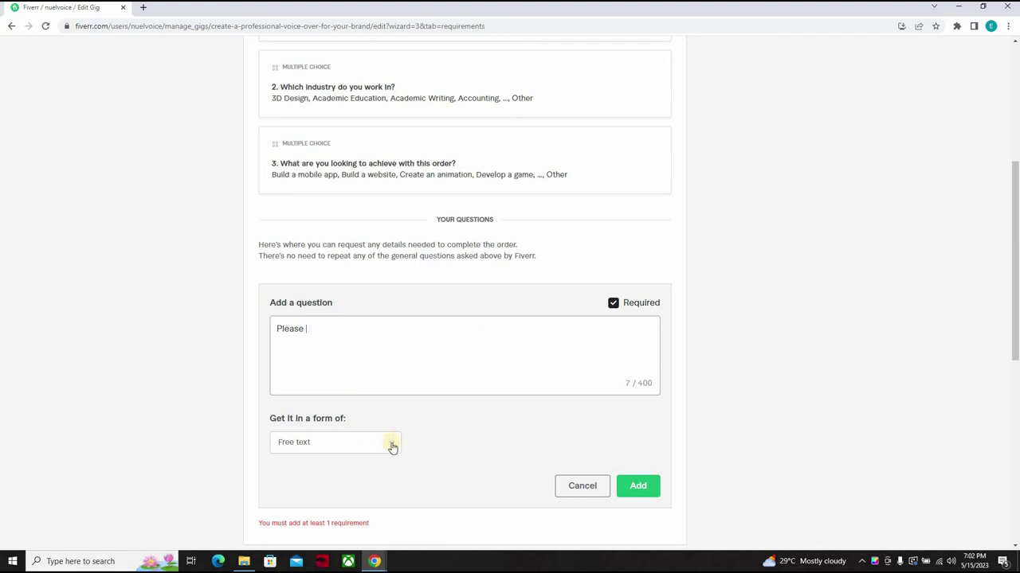
# Step: Try the Attachment and Multiple choice answer types, then settle on Free text
pyautogui.click(362, 442)
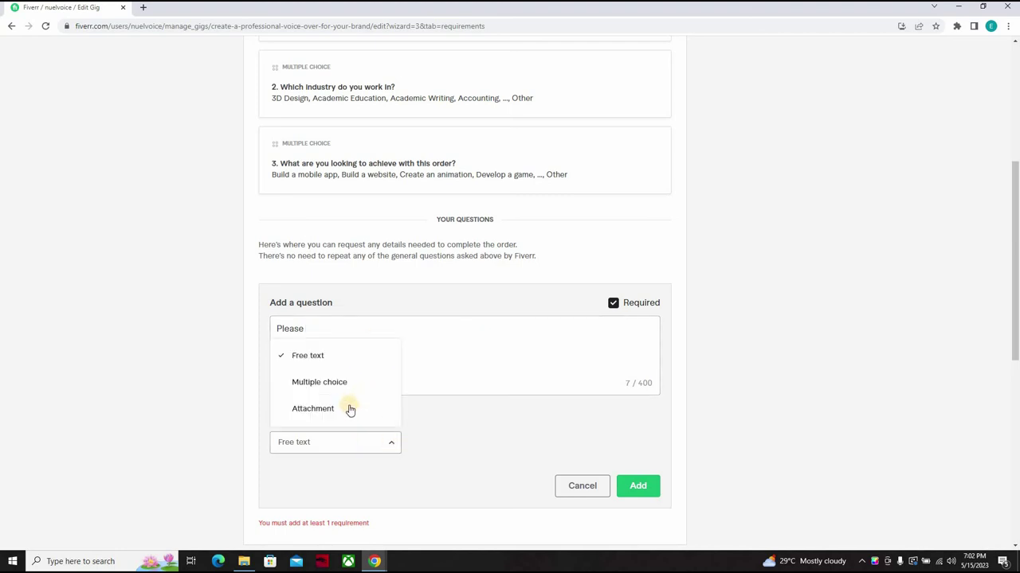
pyautogui.click(393, 443)
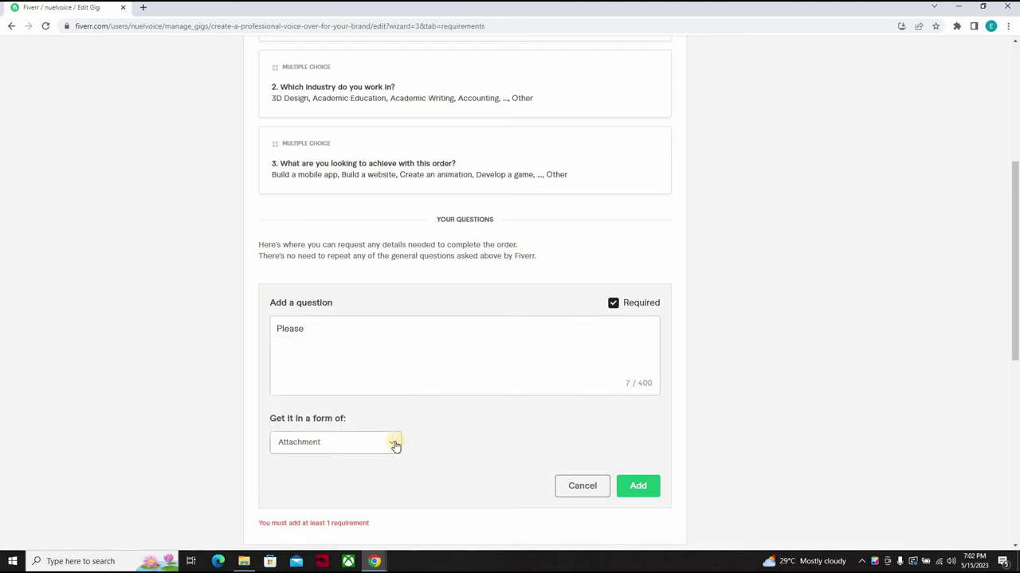
pyautogui.click(394, 444)
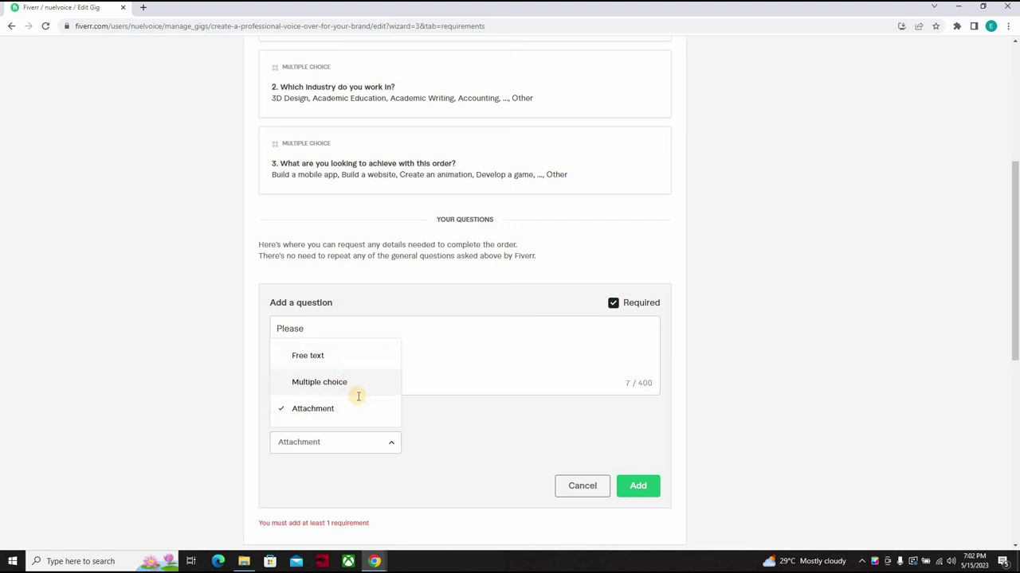
pyautogui.click(354, 390)
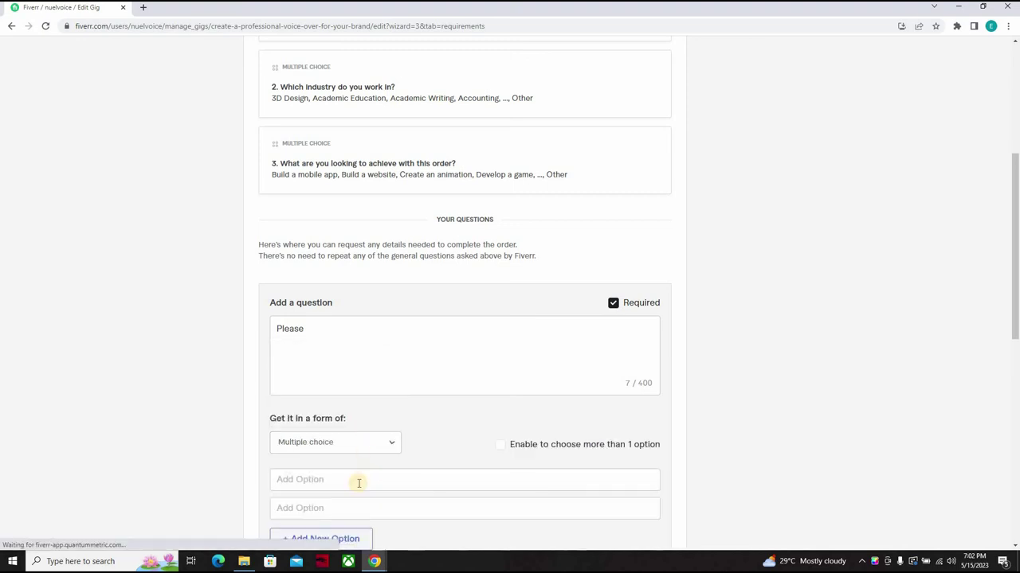
pyautogui.click(394, 445)
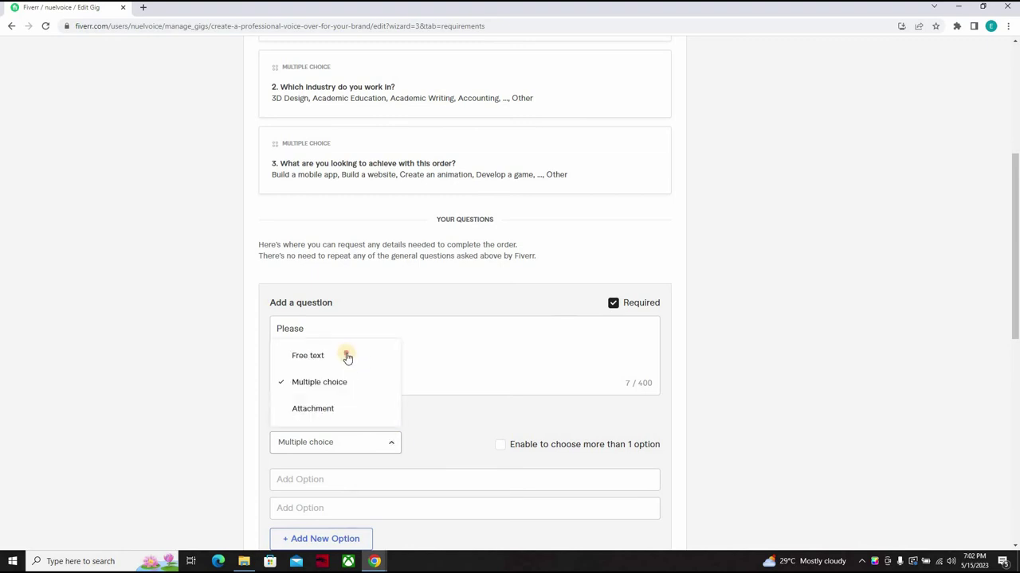
pyautogui.click(348, 355)
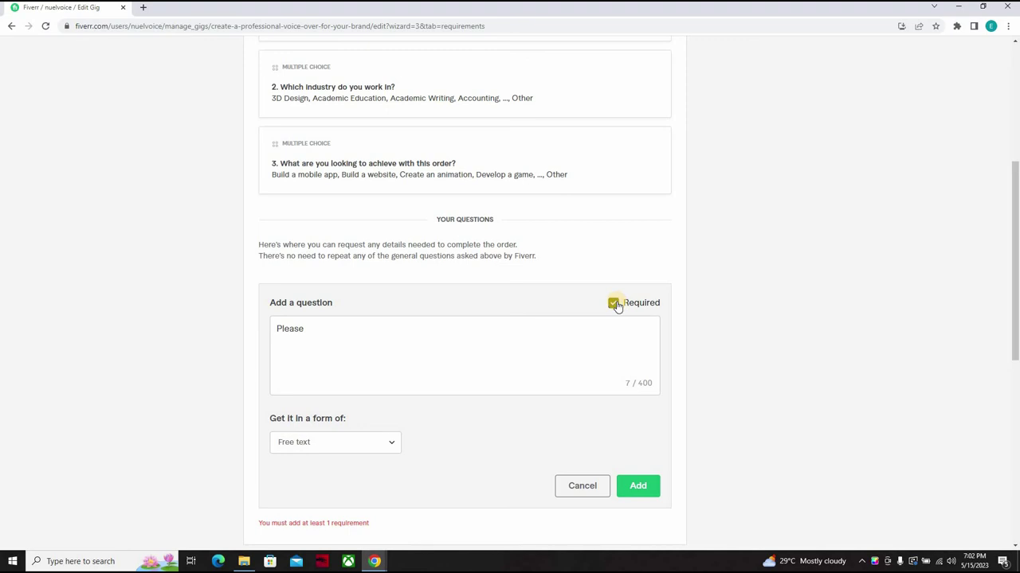
pyautogui.click(394, 324)
# Step: Finish the paste-your-script question, ending 'make reference to samples already done.', and add it
pyautogui.click(394, 324)
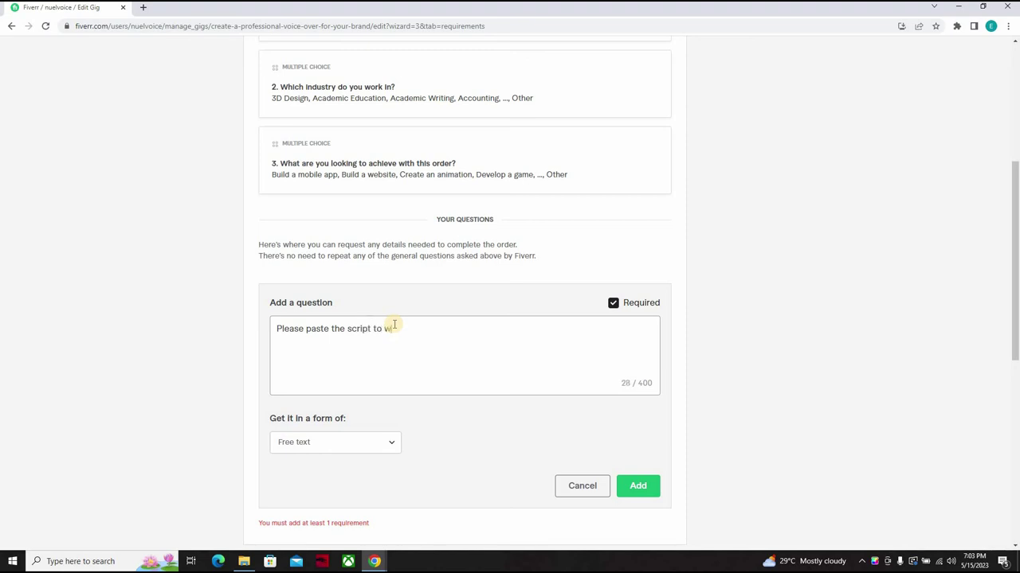
pyautogui.write('ch you require me to voice a')
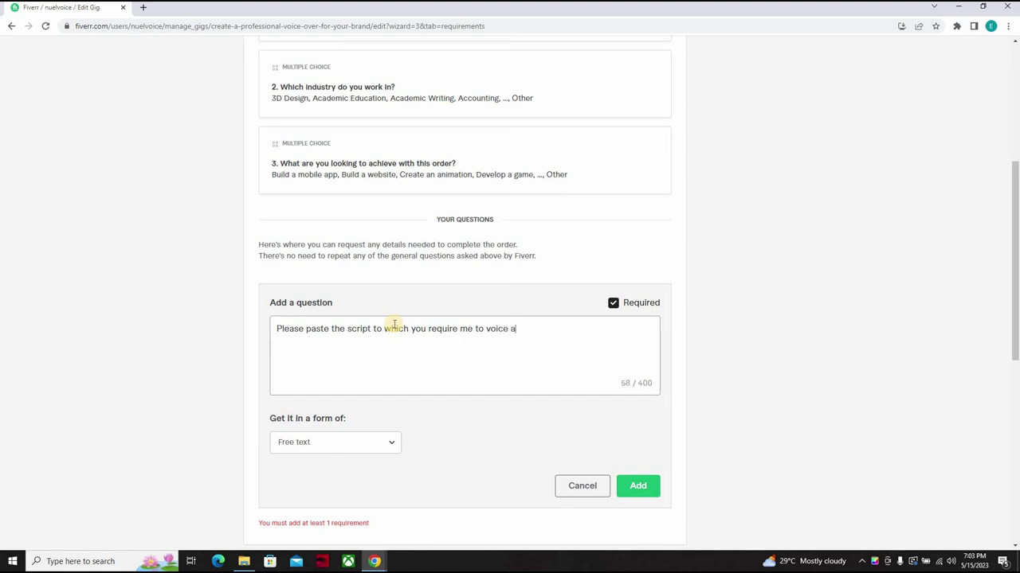
pyautogui.write('sta')
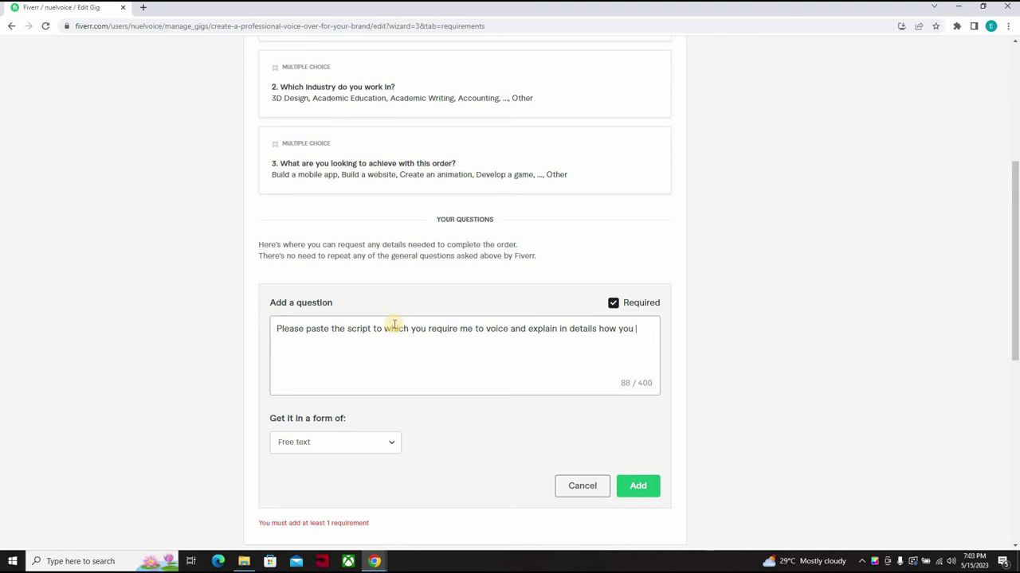
pyautogui.write('nt')
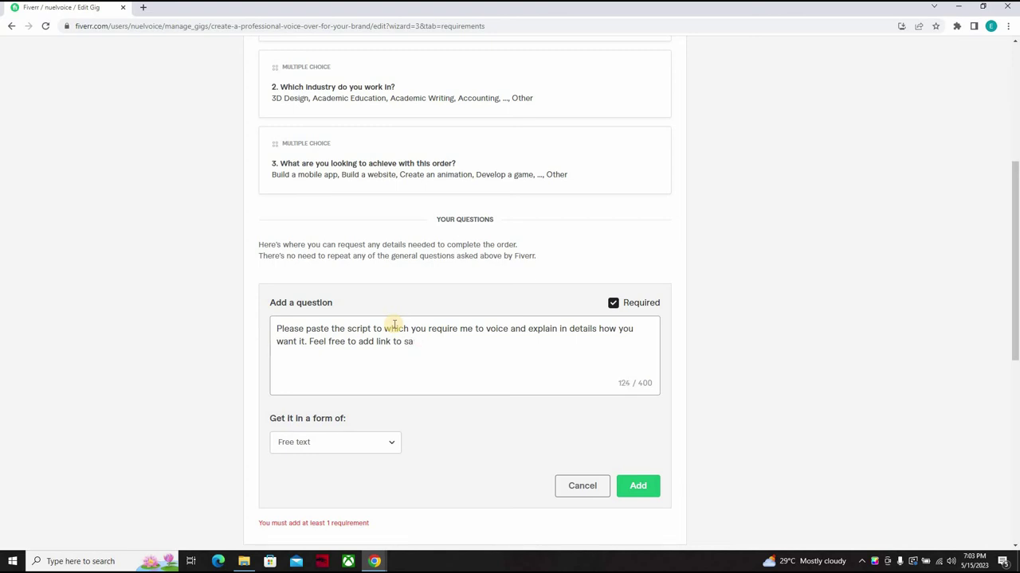
pyautogui.press('BackSpace')
pyautogui.press('BackSpace')
pyautogui.press('BackSpace')
pyautogui.press('BackSpace')
pyautogui.press('BackSpace')
pyautogui.press('BackSpace')
pyautogui.press('BackSpace')
pyautogui.press('BackSpace')
pyautogui.press('BackSpace')
pyautogui.write('make reference to samples')
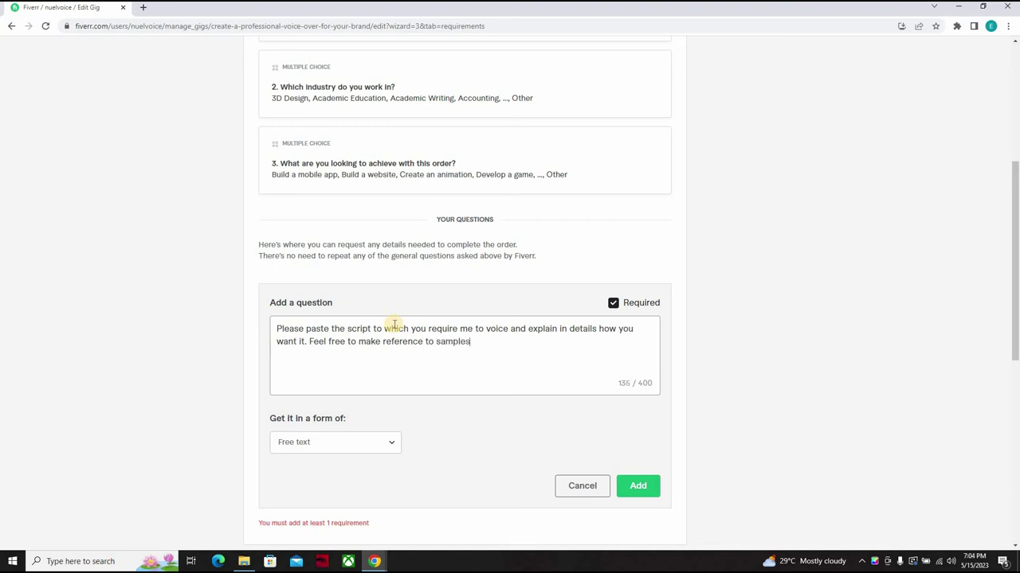
pyautogui.write(' already done.')
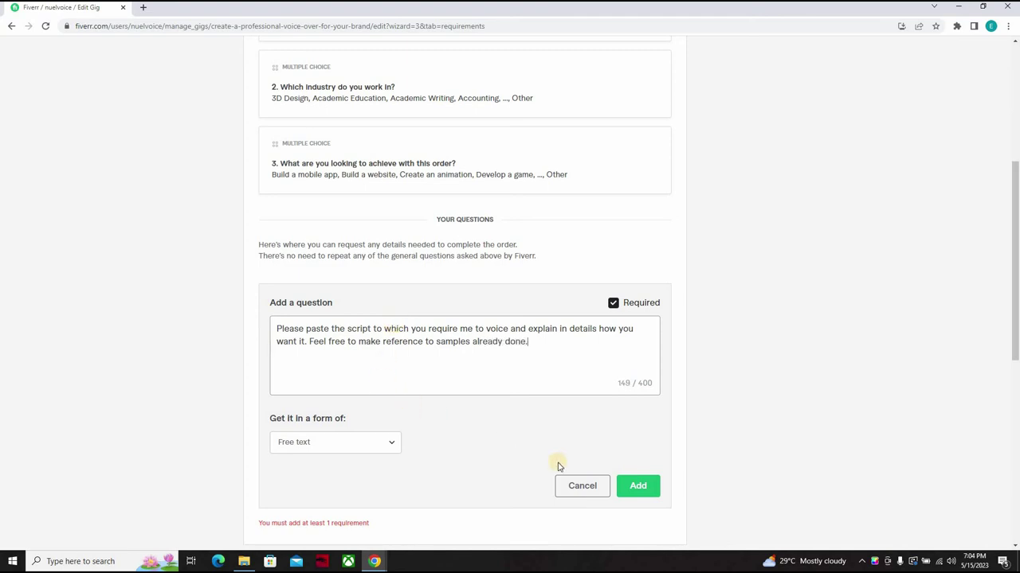
pyautogui.click(635, 486)
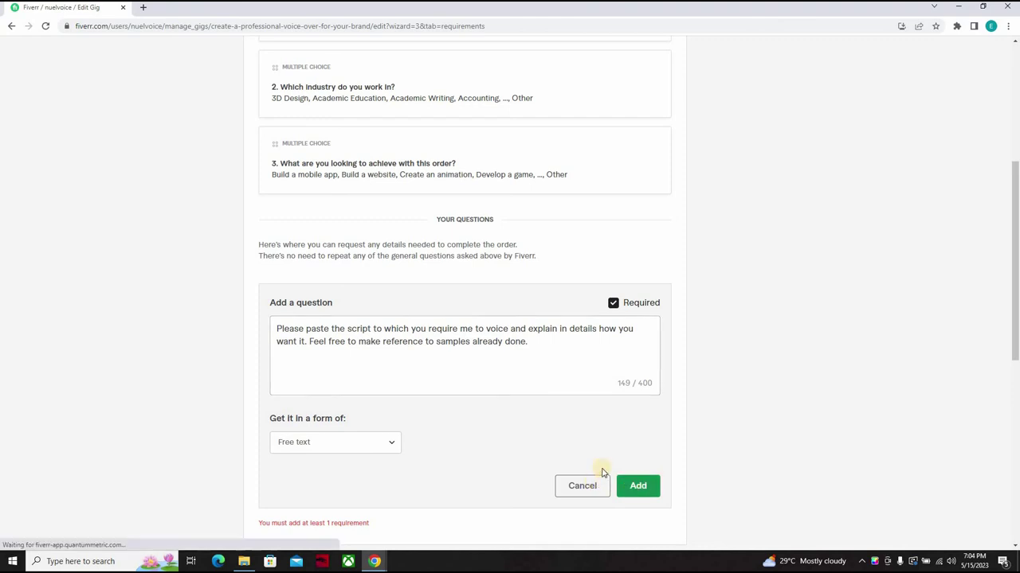
pyautogui.click(629, 424)
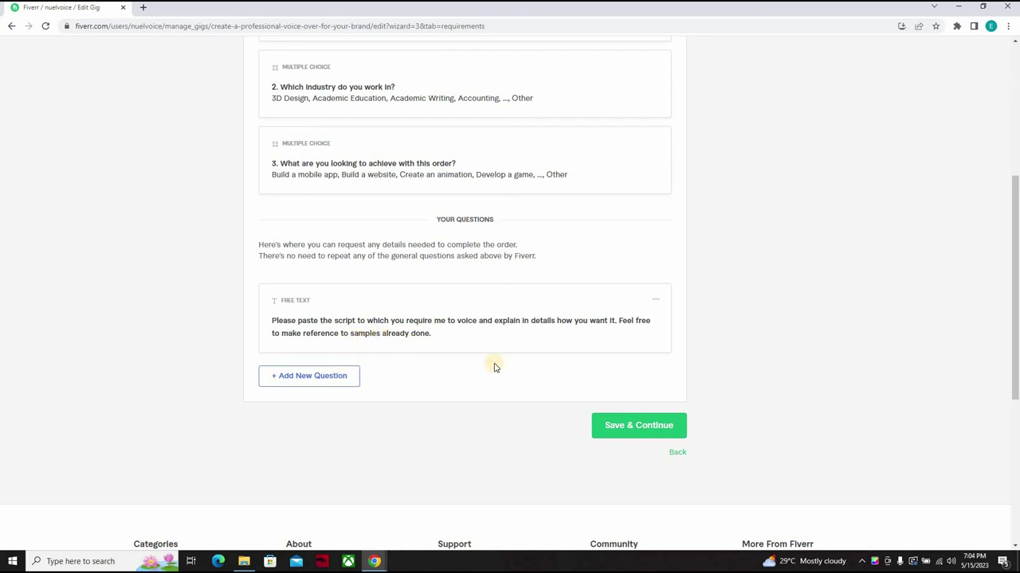
# Step: Save the gig requirements with the script question and continue to the Gallery step
pyautogui.click(632, 427)
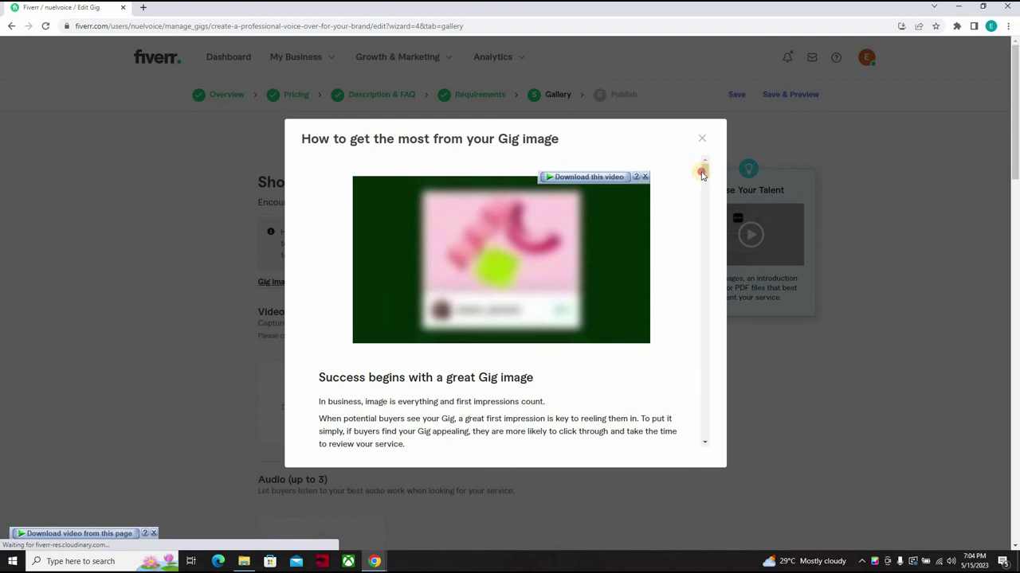
# Step: Scroll through the 'How to get the most from your Gig image' tips and close them
pyautogui.moveTo(702, 173); pyautogui.dragTo(706, 176)
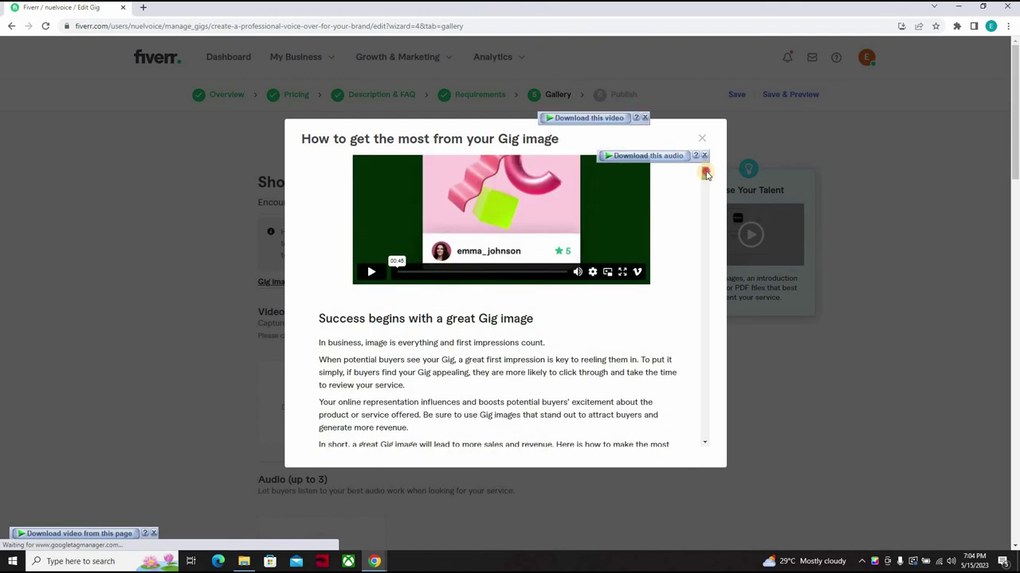
pyautogui.scroll(-2, 703, 199)
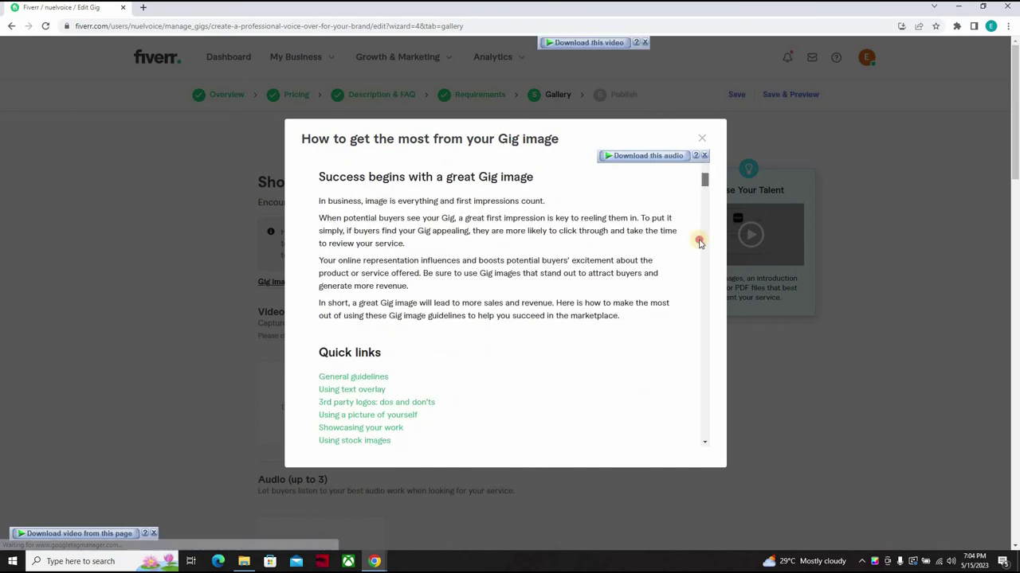
pyautogui.scroll(-15, 699, 243)
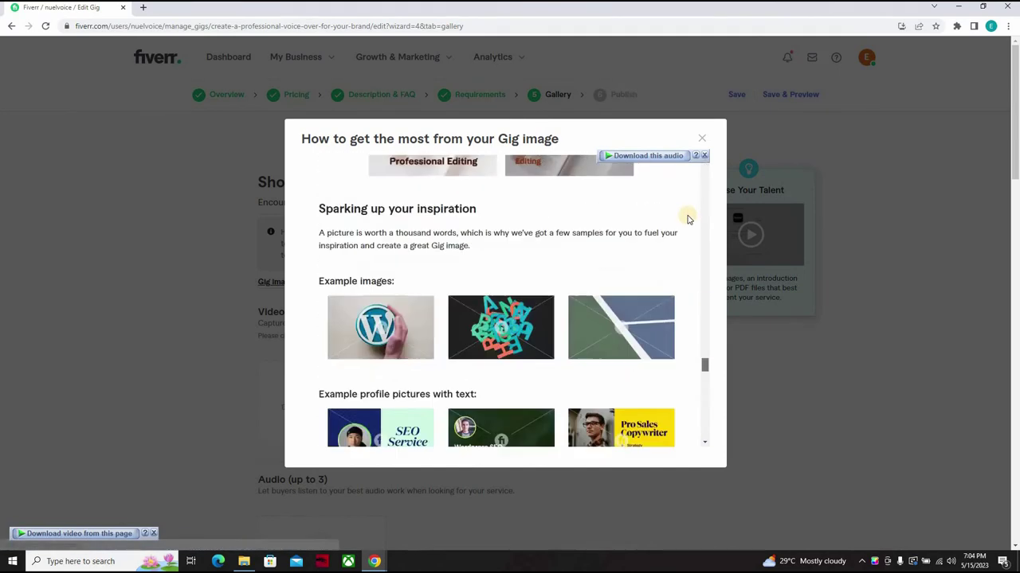
pyautogui.scroll(-10, 689, 219)
pyautogui.click(702, 139)
# Step: Advance past the industry list and submit English with the male Matthew (US) voiceover
pyautogui.moveTo(580, 333)
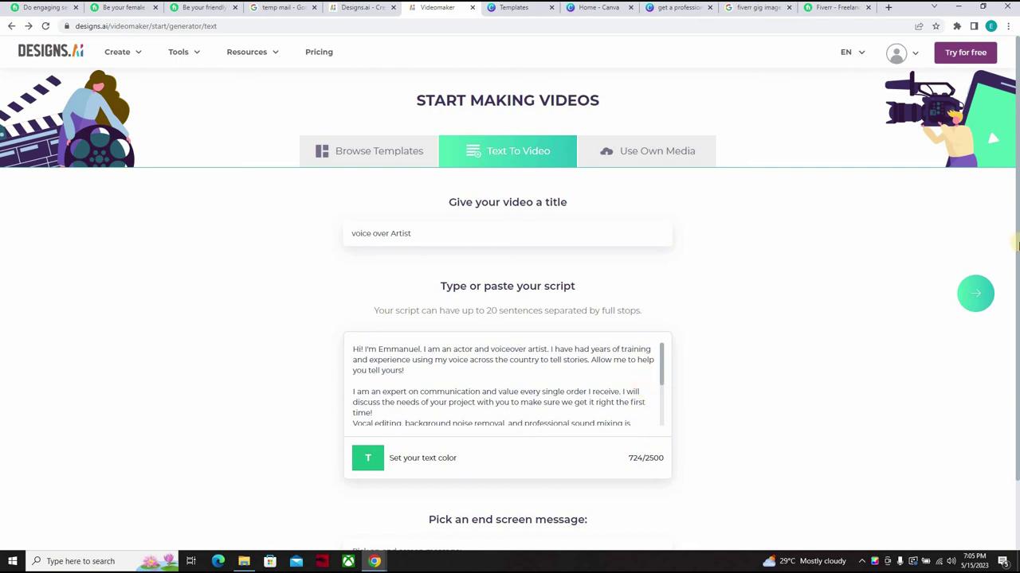
pyautogui.click(977, 296)
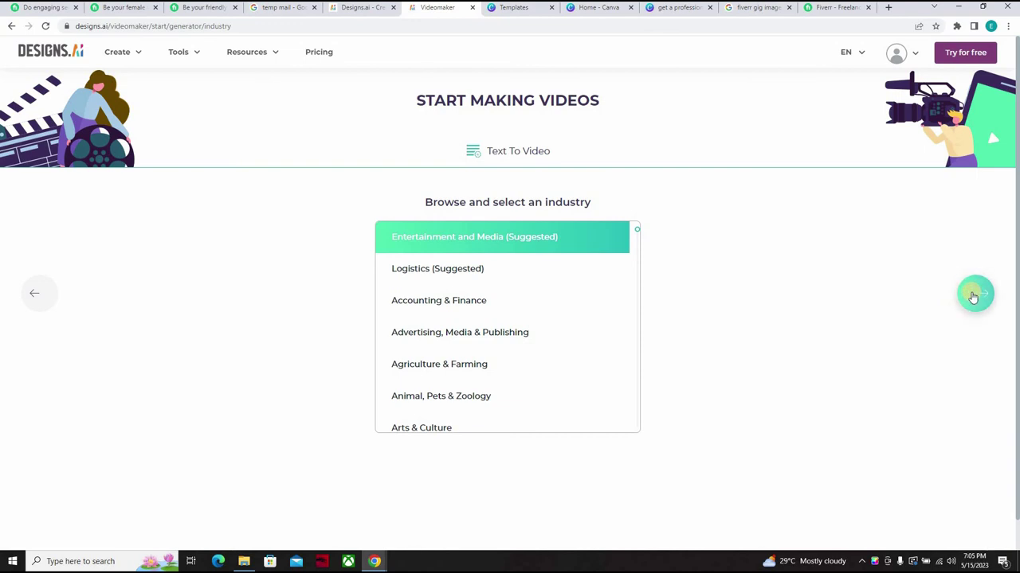
pyautogui.click(973, 296)
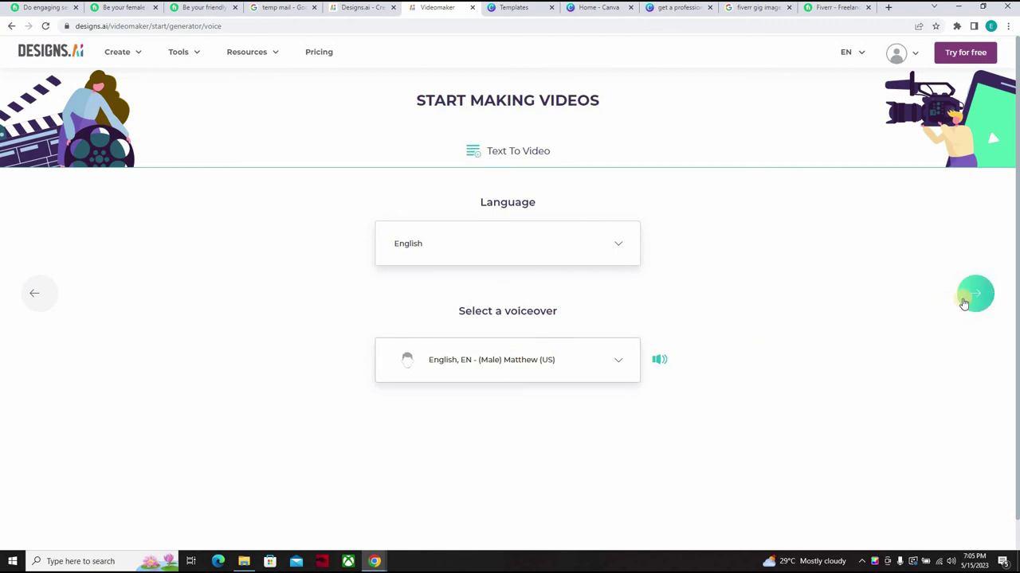
pyautogui.click(974, 300)
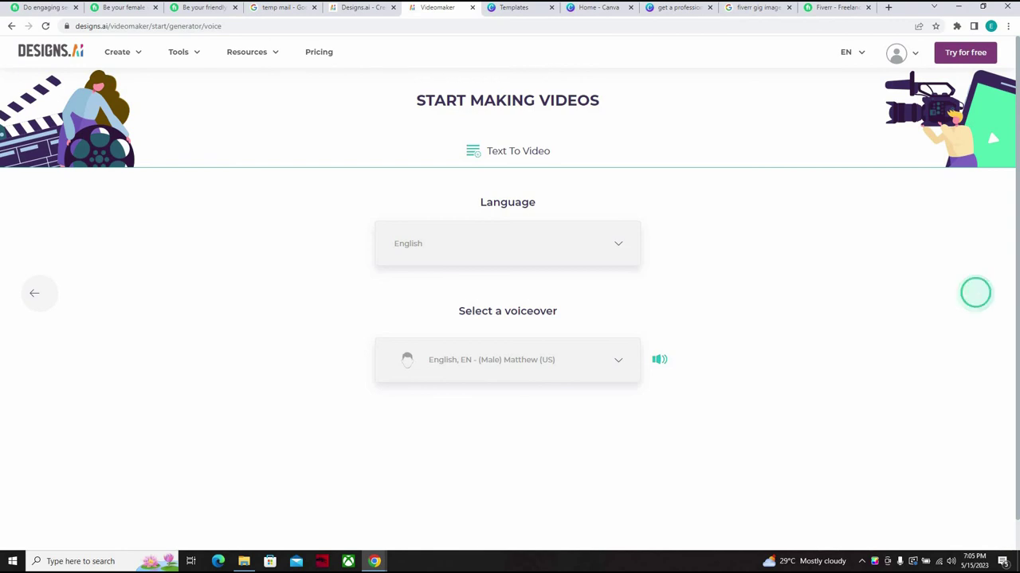
pyautogui.click(519, 8)
# Step: Review the yellow voice-over gig design in Canva and dismiss its PNG download-complete notice
pyautogui.click(593, 10)
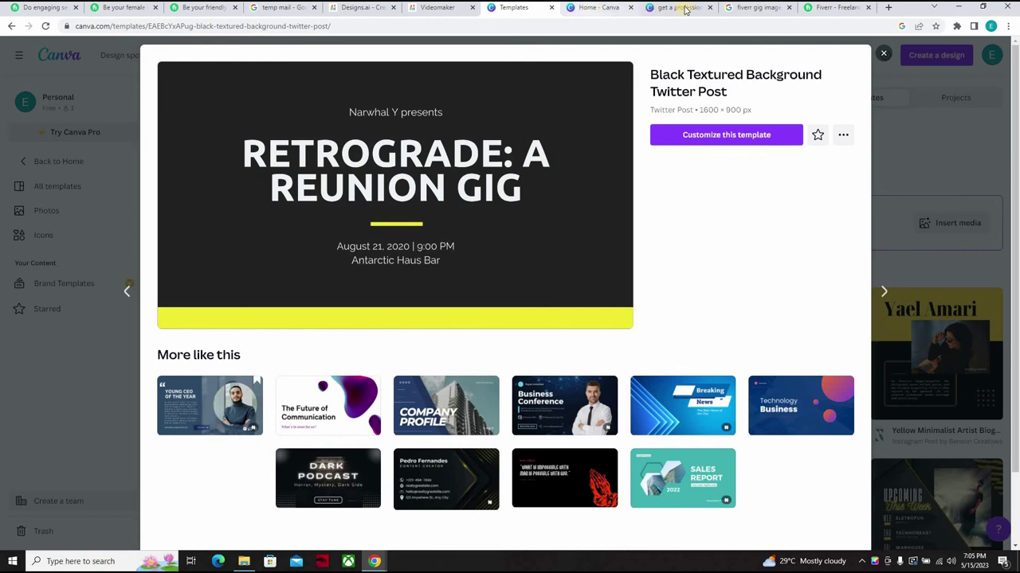
pyautogui.click(682, 10)
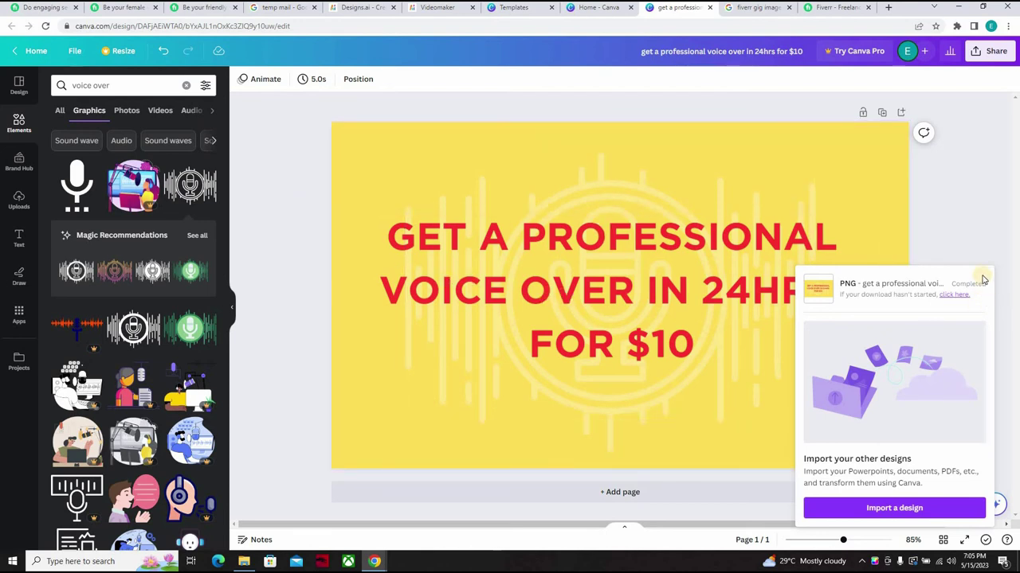
pyautogui.click(968, 256)
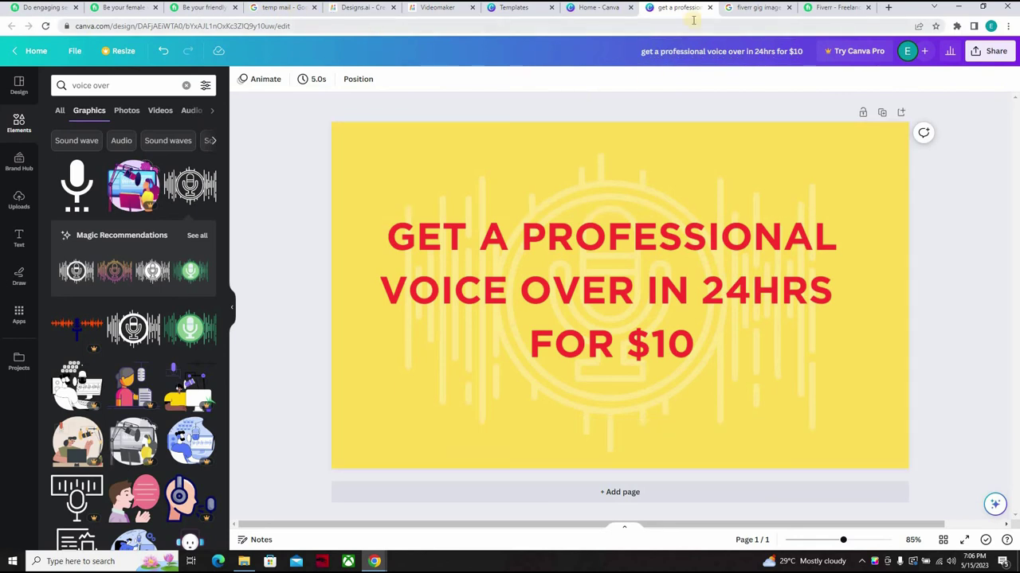
pyautogui.click(755, 8)
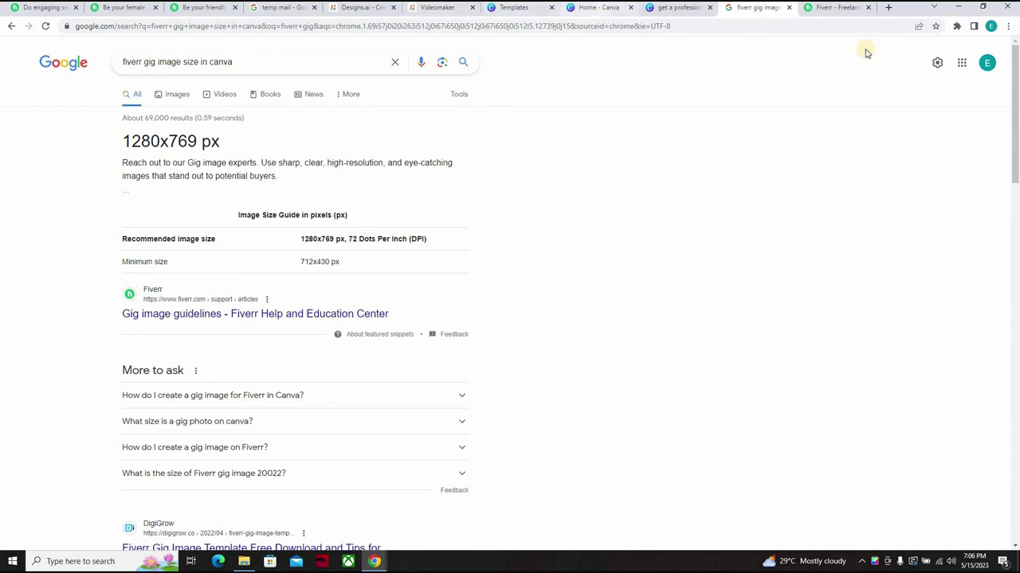
# Step: Return to the Canva home page after noting the 1280x769 px gig image size
pyautogui.hotkey('ctrl', '8')
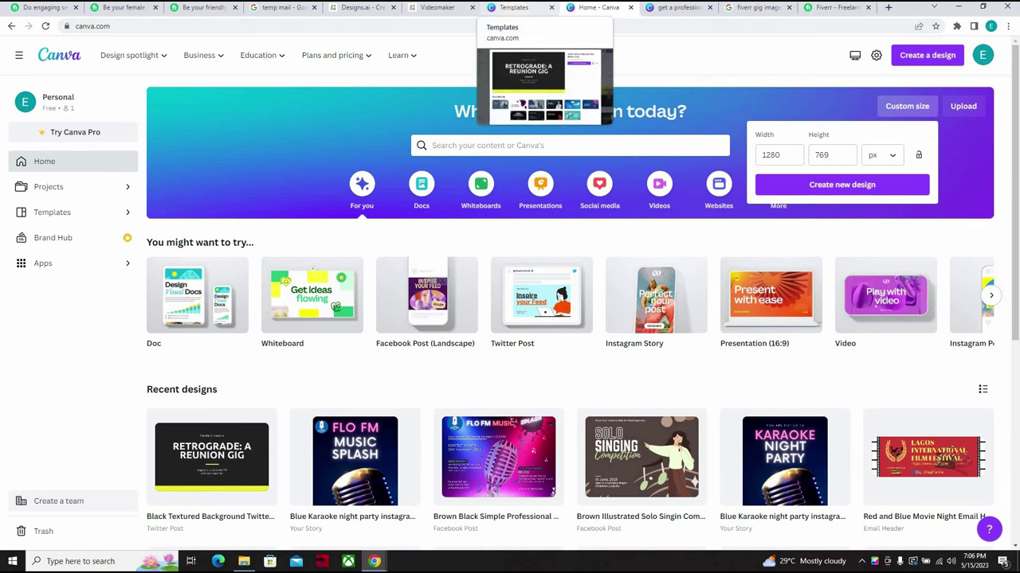
# Step: Switch to the Designs.ai Videomaker tab holding the 'voice over Artist' draft
pyautogui.click(442, 10)
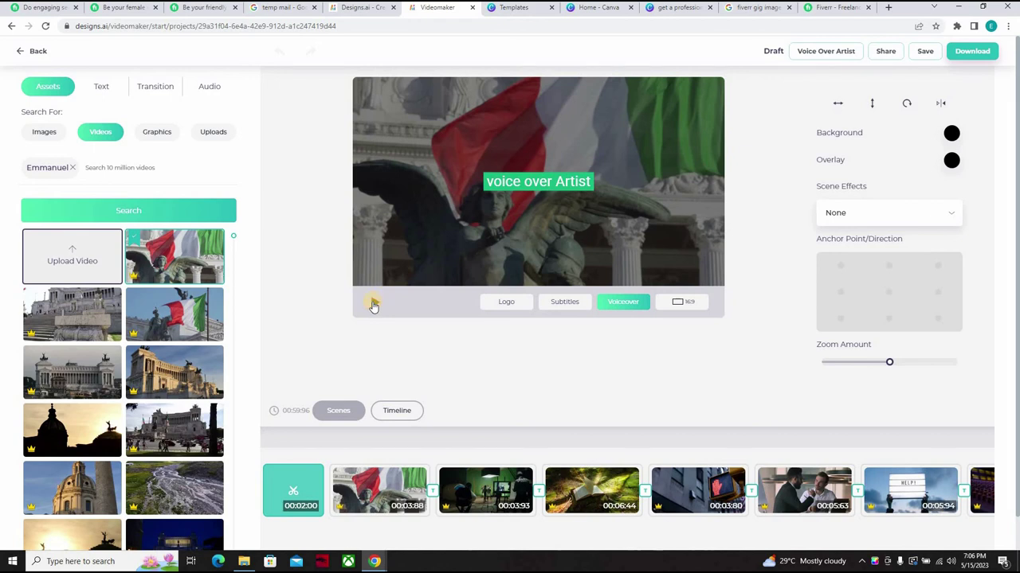
# Step: Play and pause the 'voice over Artist' video preview and check its download options
pyautogui.click(373, 304)
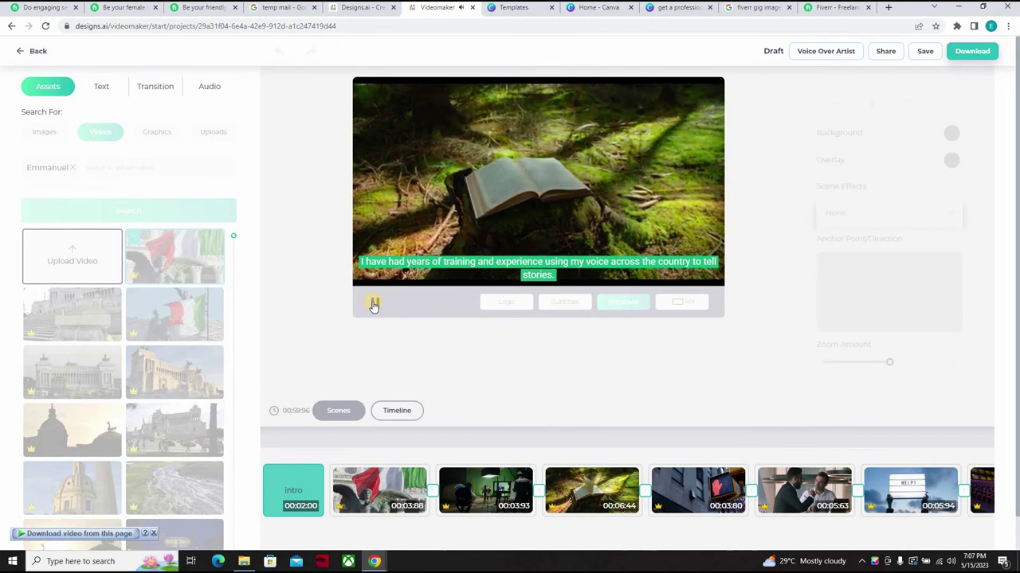
pyautogui.click(974, 52)
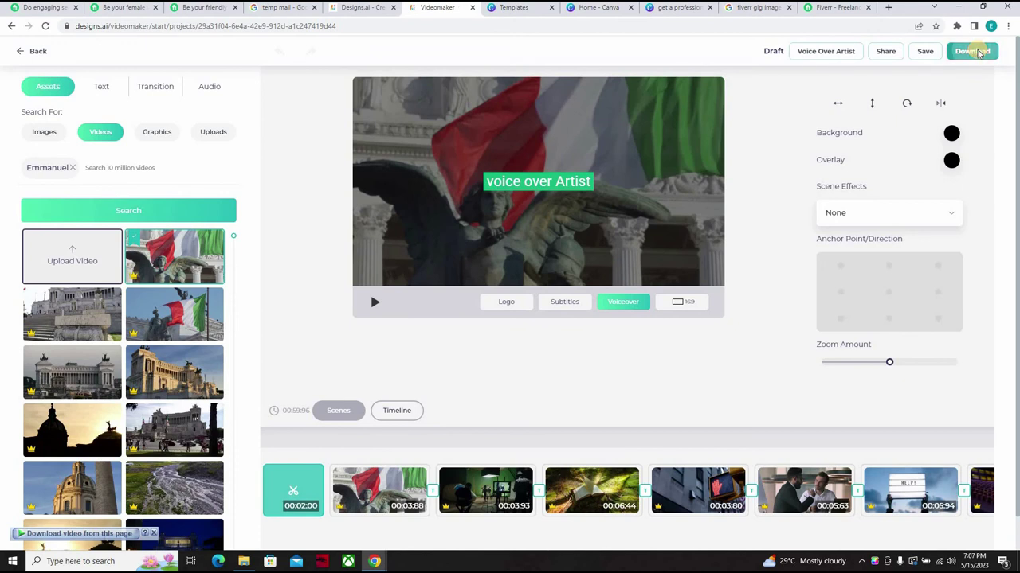
pyautogui.click(974, 52)
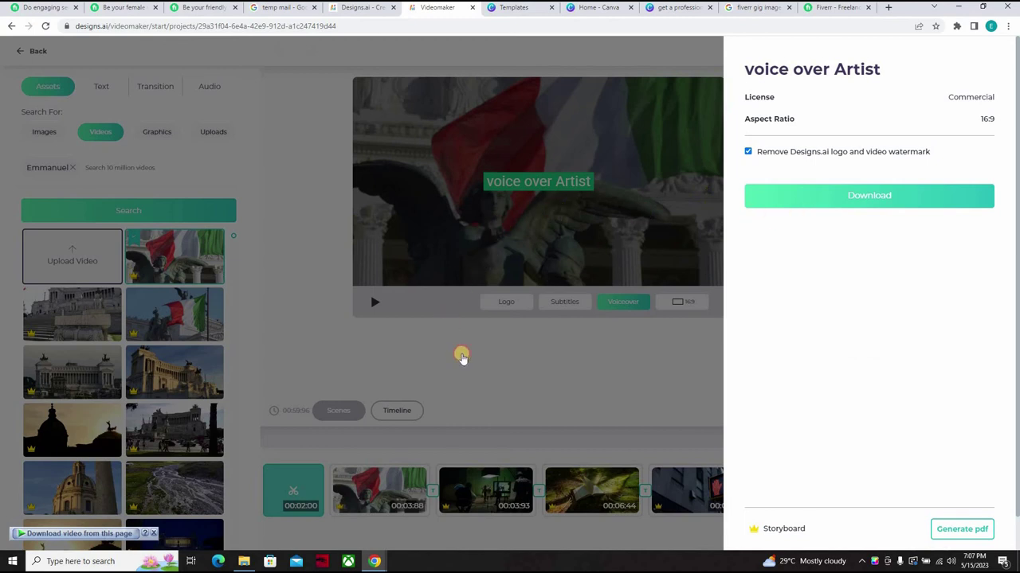
pyautogui.click(374, 532)
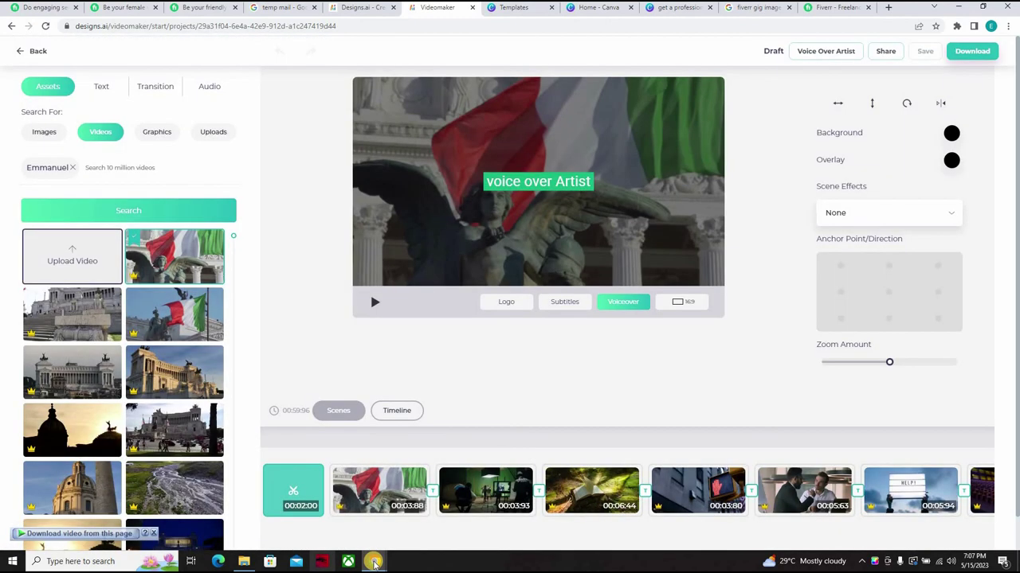
pyautogui.moveTo(374, 562)
pyautogui.click(417, 514)
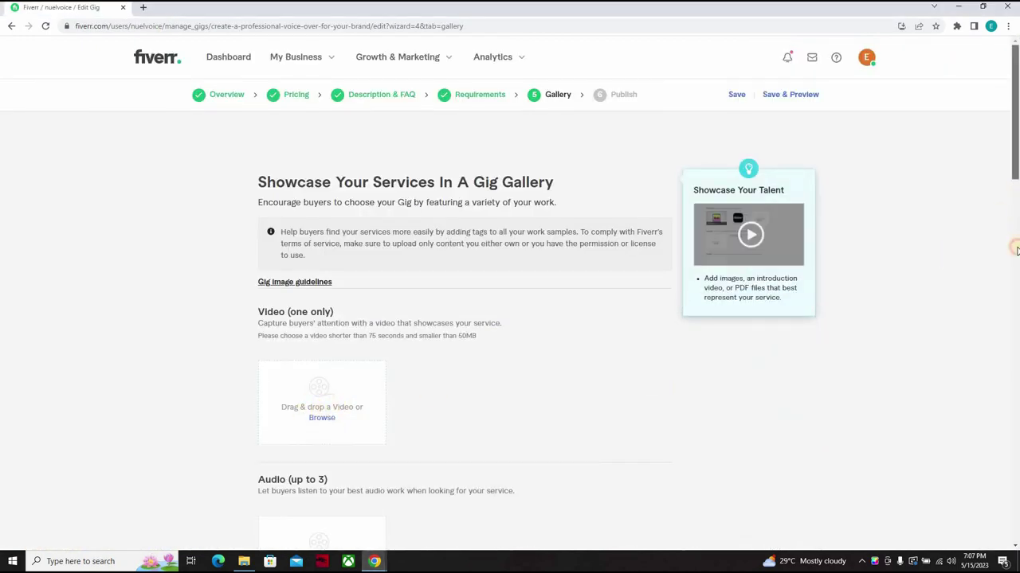
# Step: Scroll the Gallery step down to the Images (up to 3) section
pyautogui.scroll(-3, 626, 291)
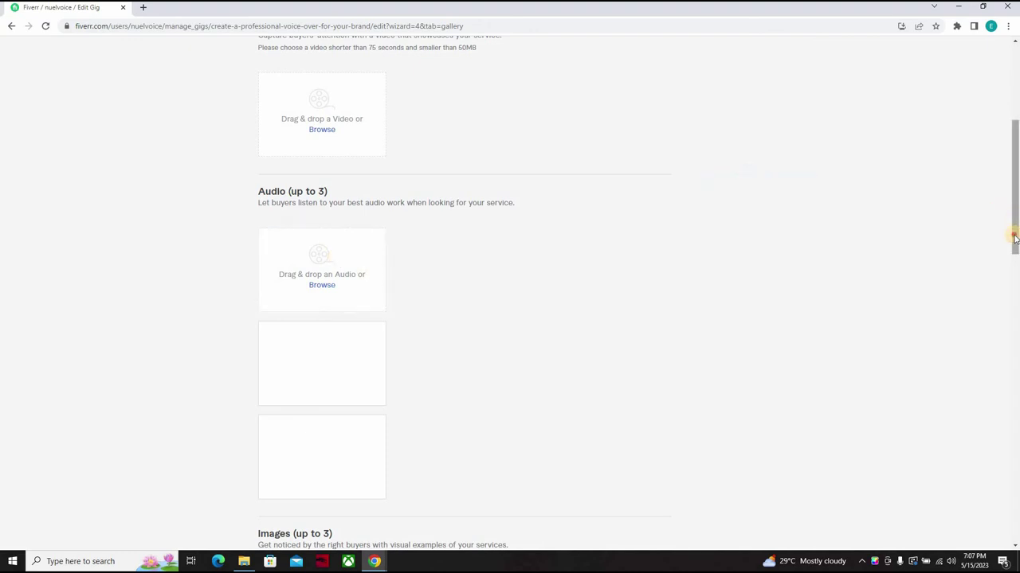
pyautogui.scroll(-1, 1014, 241)
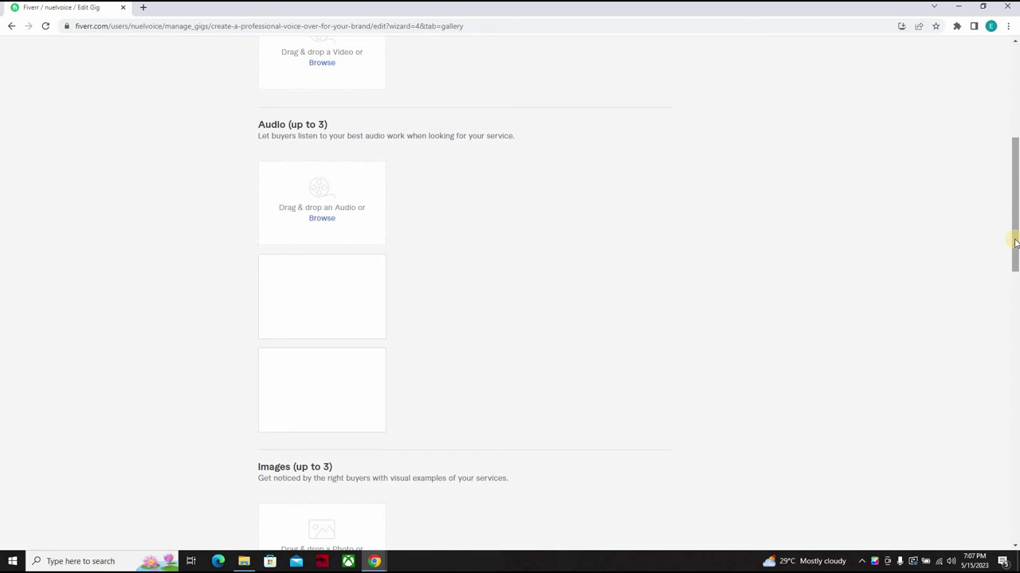
pyautogui.moveTo(1016, 280); pyautogui.dragTo(1016, 320)
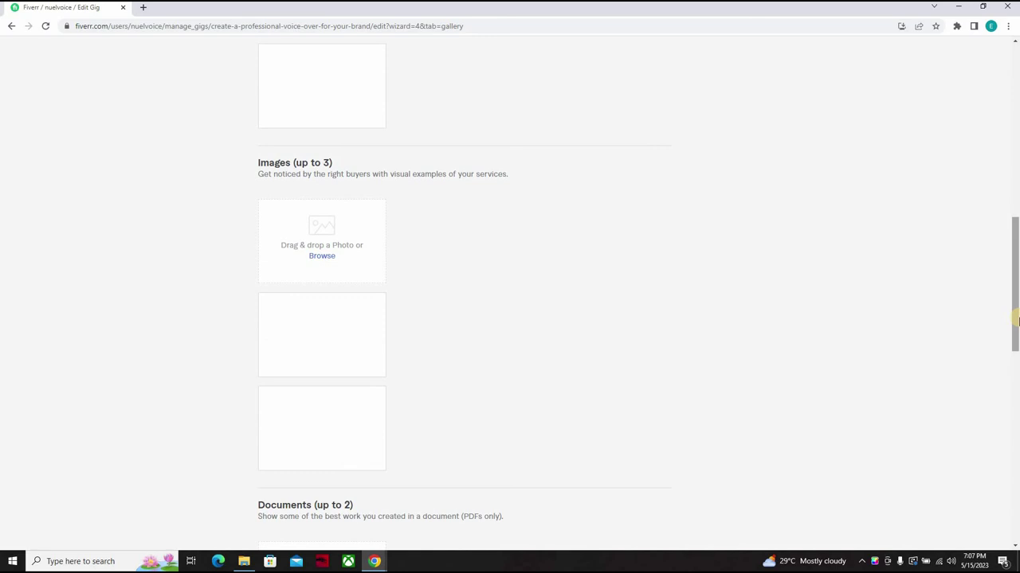
pyautogui.moveTo(321, 245)
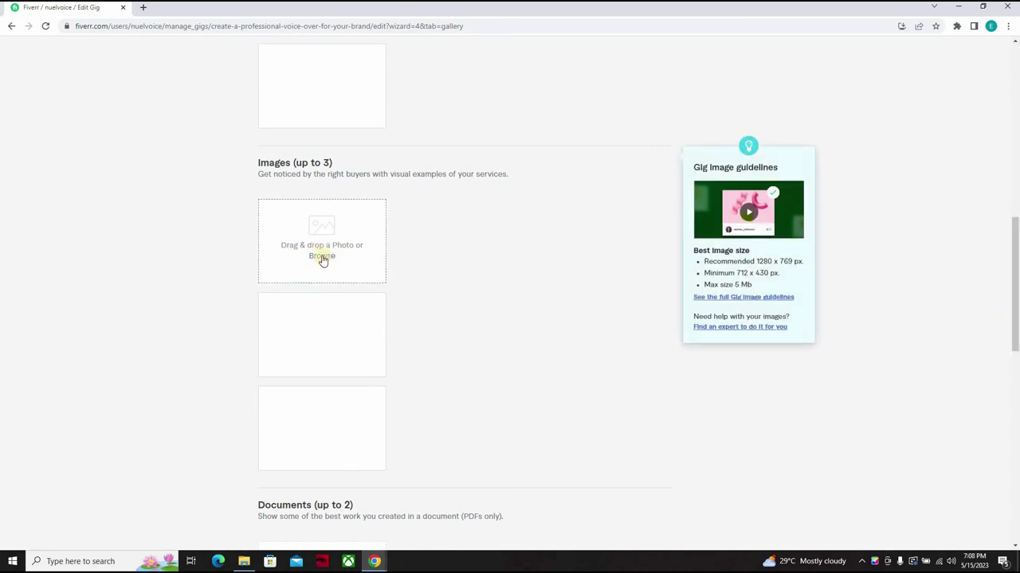
# Step: Upload the 'GET A PROFESSIONAL VOICE OVER IN 24HRS FOR $10' image and tick the ownership declaration
pyautogui.click(321, 256)
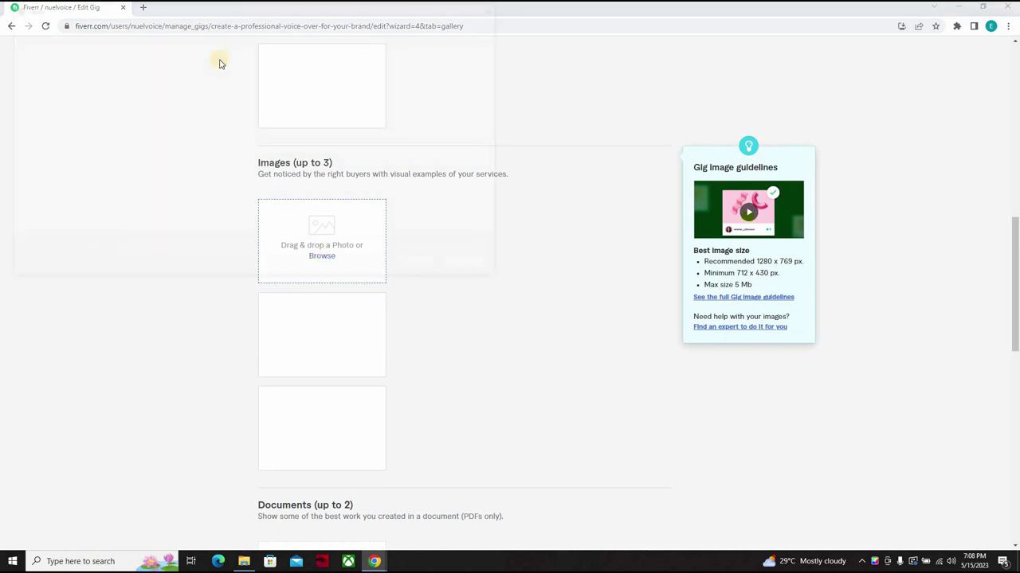
pyautogui.doubleClick(247, 97)
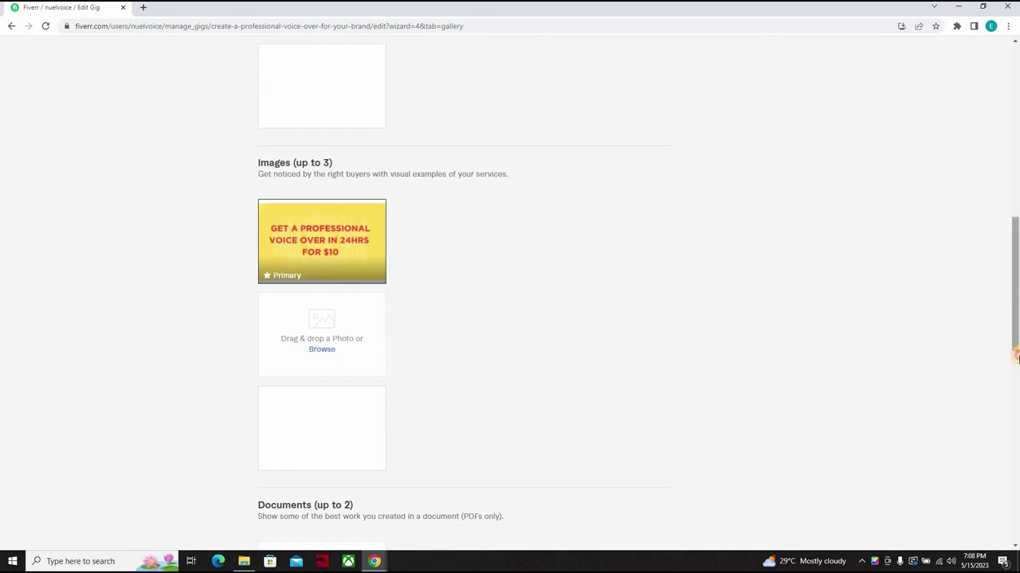
pyautogui.scroll(-5, 1016, 356)
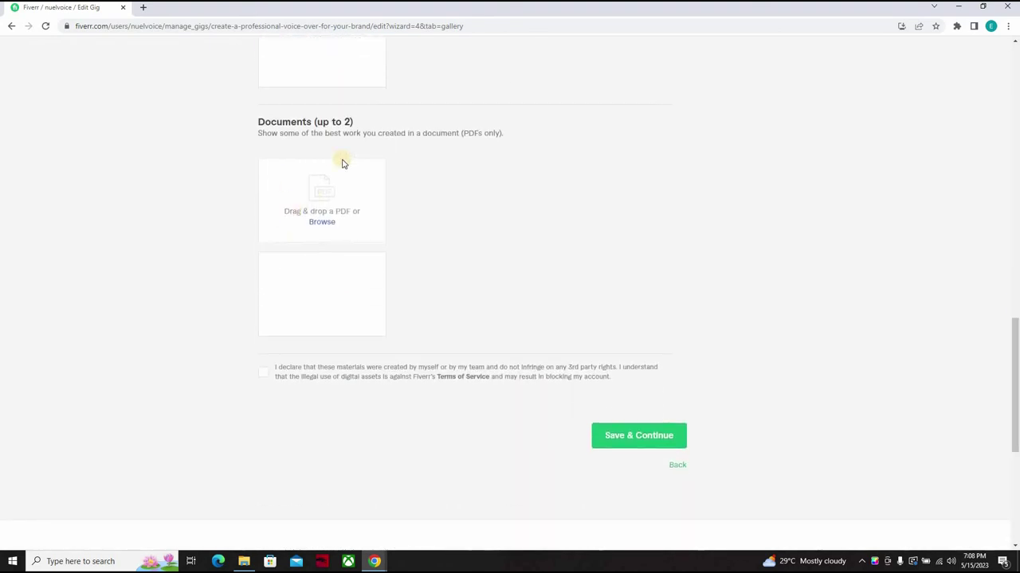
pyautogui.moveTo(375, 186)
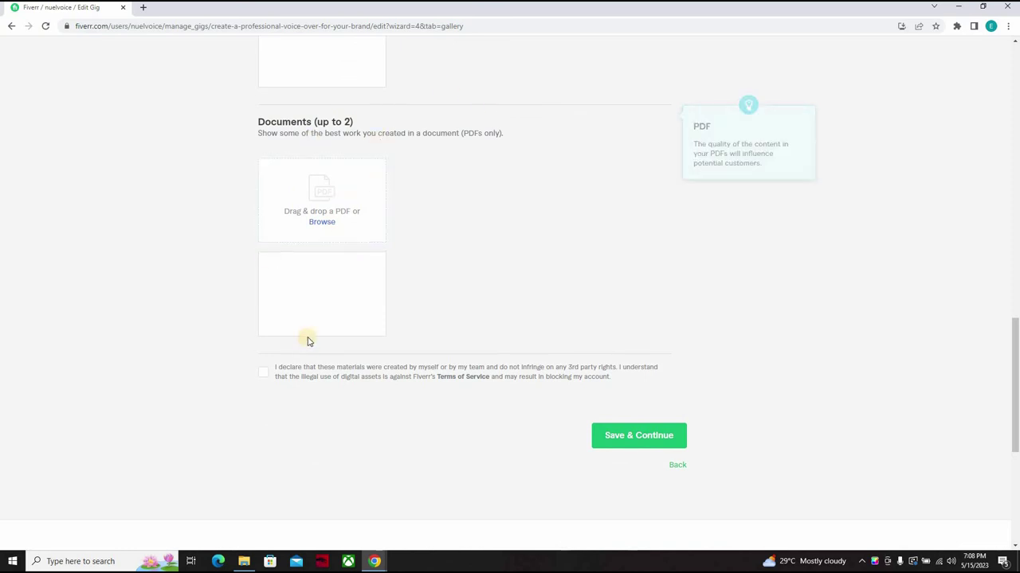
pyautogui.click(262, 375)
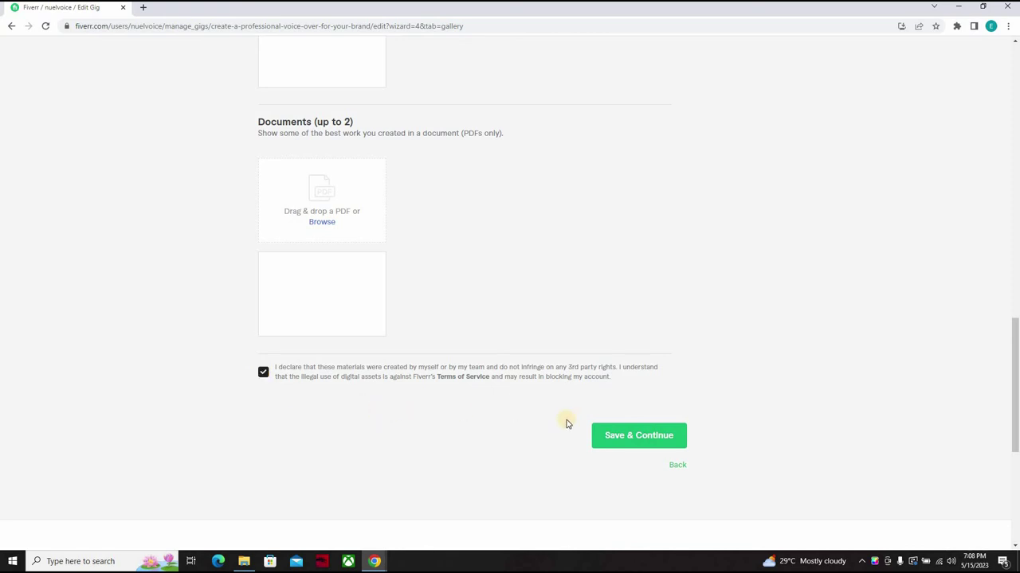
# Step: Try saving the gallery, then open and cancel the audio file picker after the missing-audio warning
pyautogui.click(625, 443)
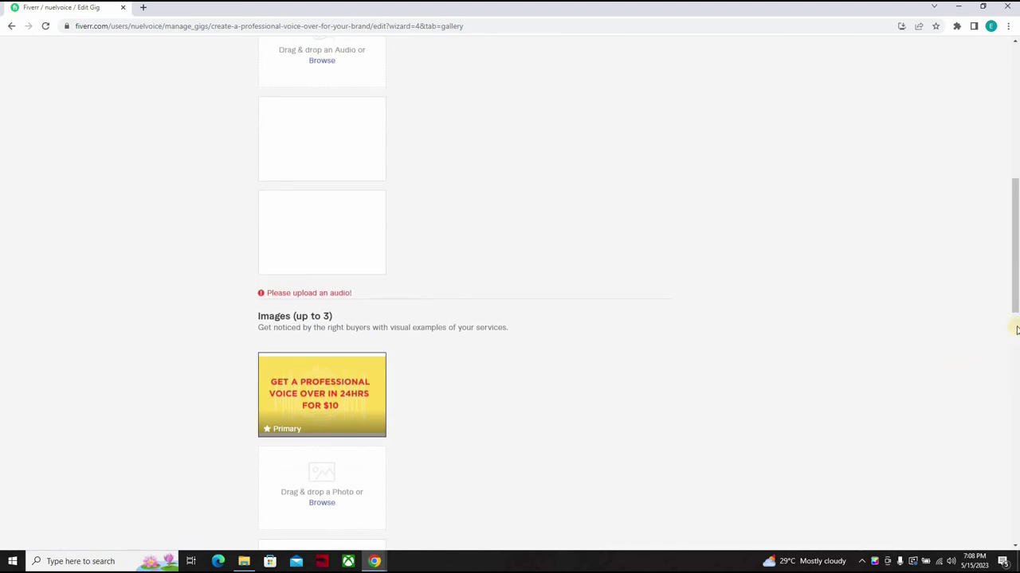
pyautogui.moveTo(1017, 279); pyautogui.dragTo(603, 249)
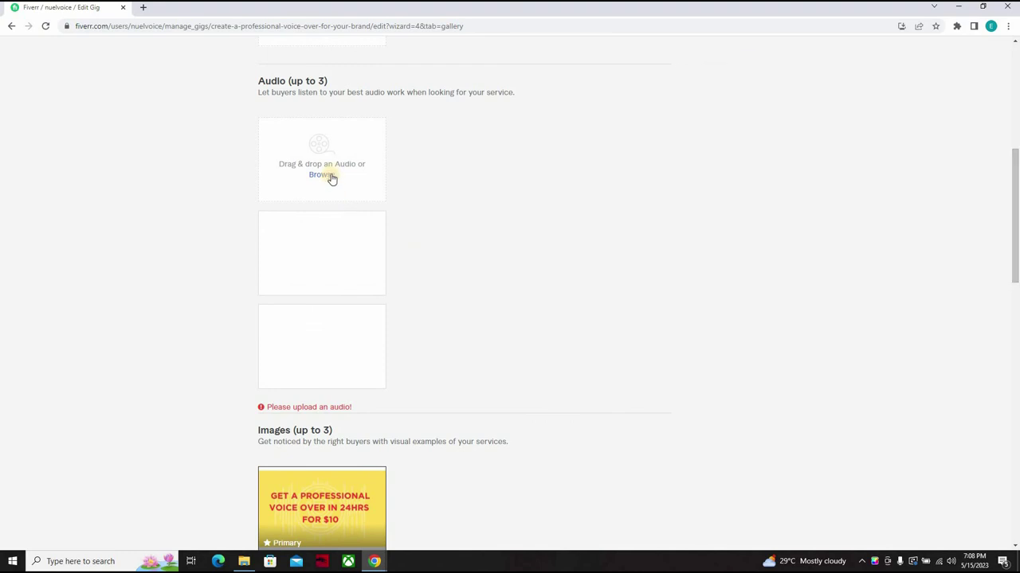
pyautogui.moveTo(332, 178)
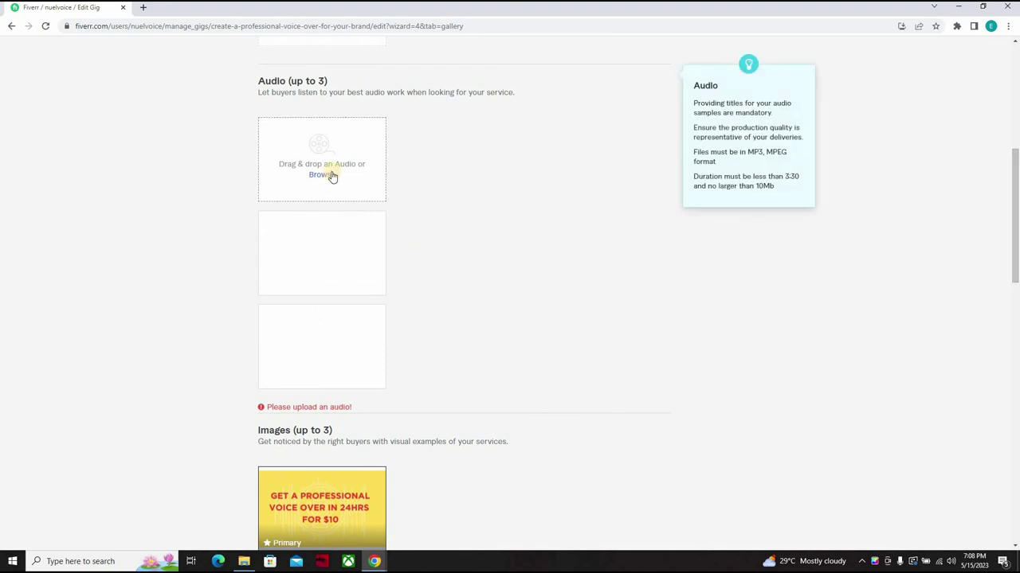
pyautogui.click(325, 178)
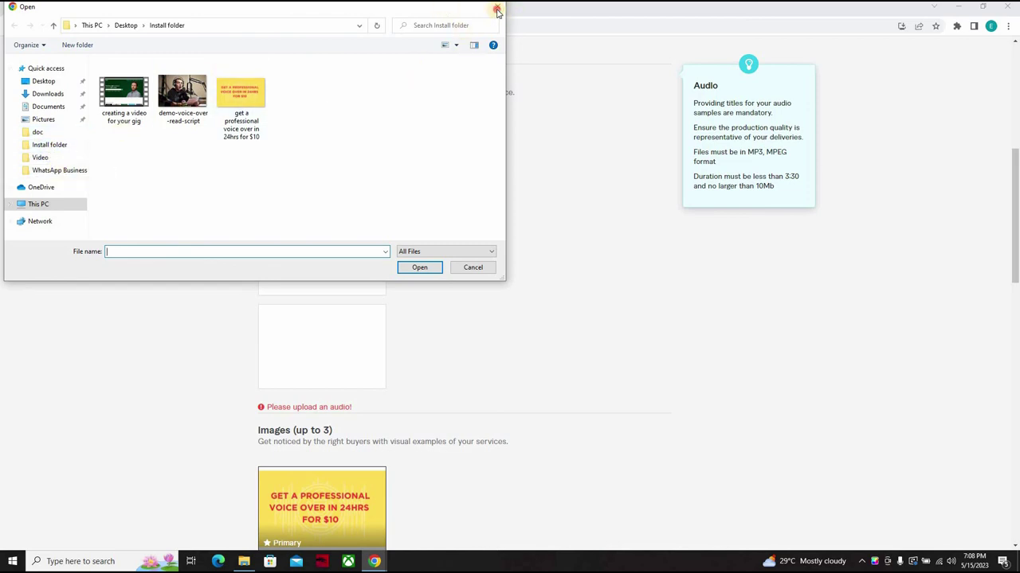
pyautogui.press('Escape')
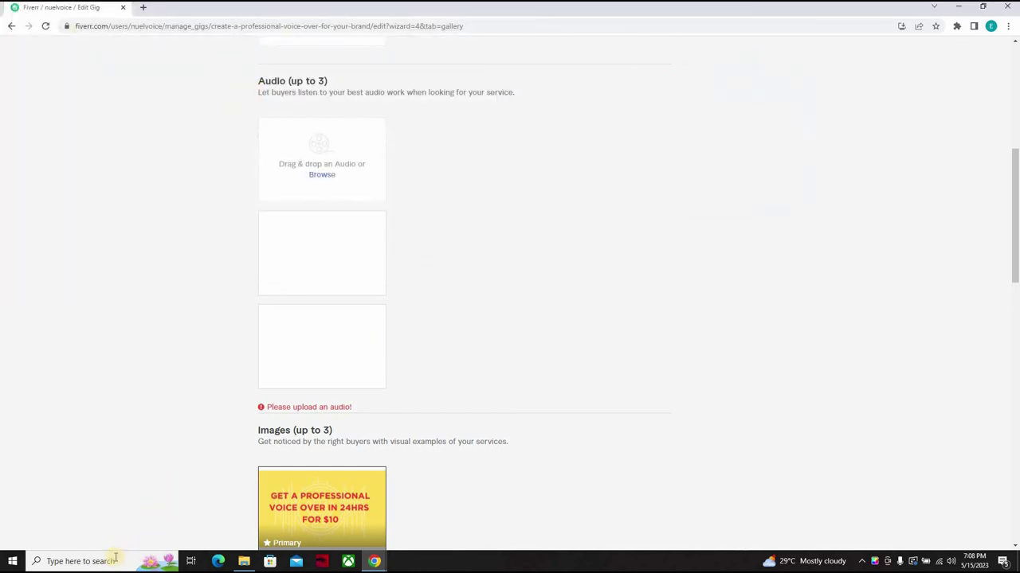
# Step: Launch Adobe Audition CC 2017 from the Recent list in Windows search
pyautogui.click(103, 559)
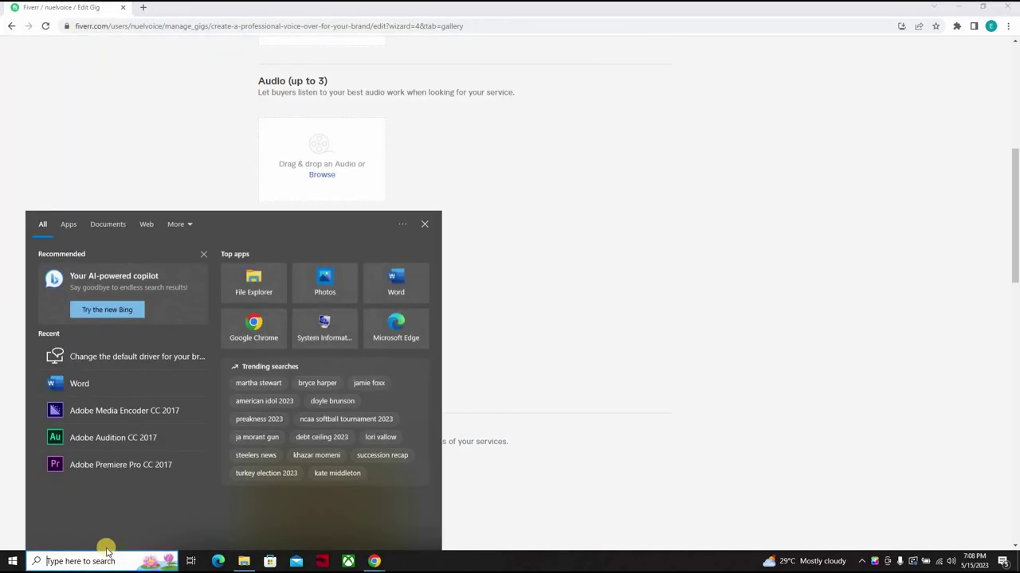
pyautogui.click(103, 441)
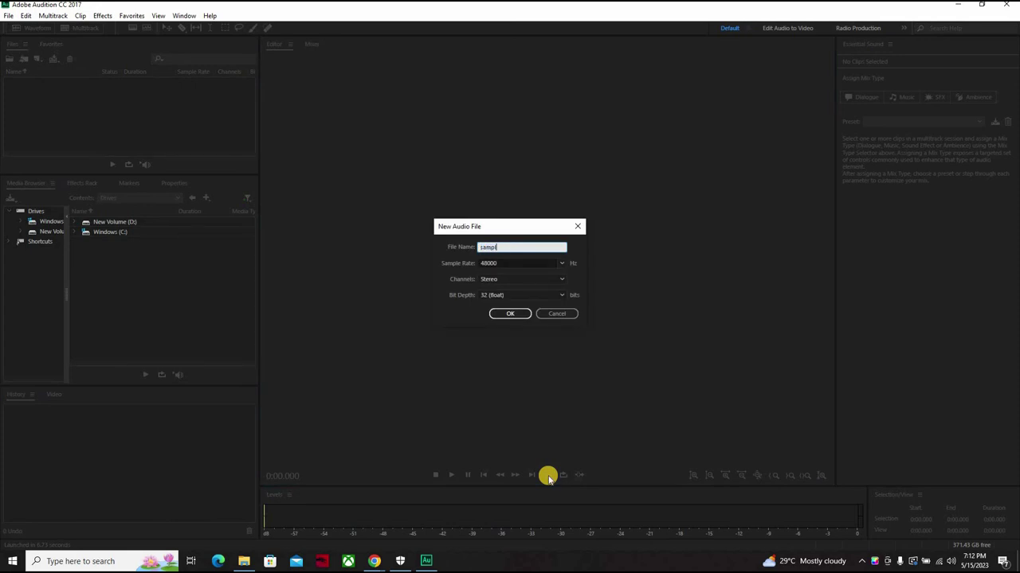
# Step: Confirm the new 48000 Hz stereo audio file named 'sample' to start recording
pyautogui.press('Return')
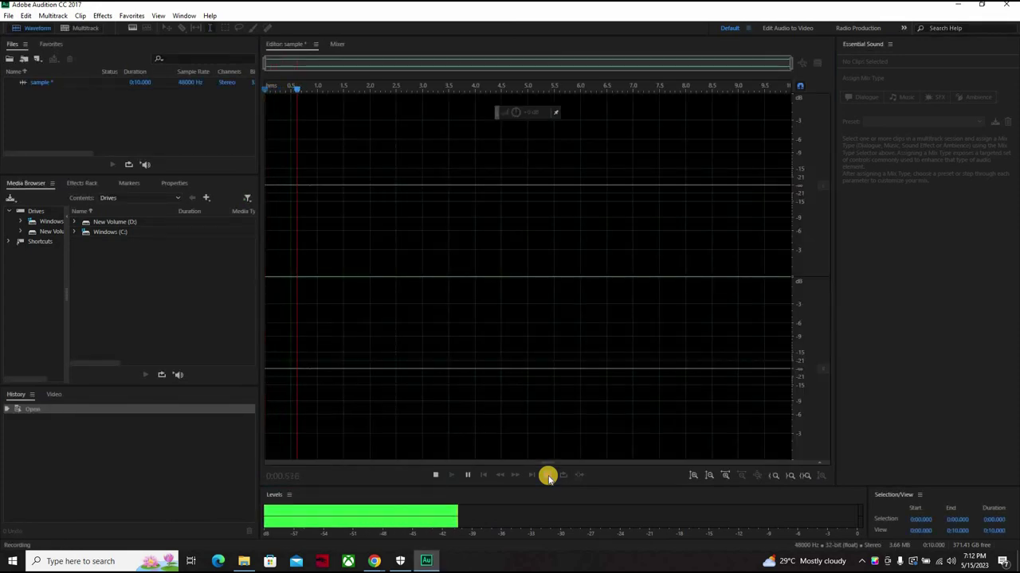
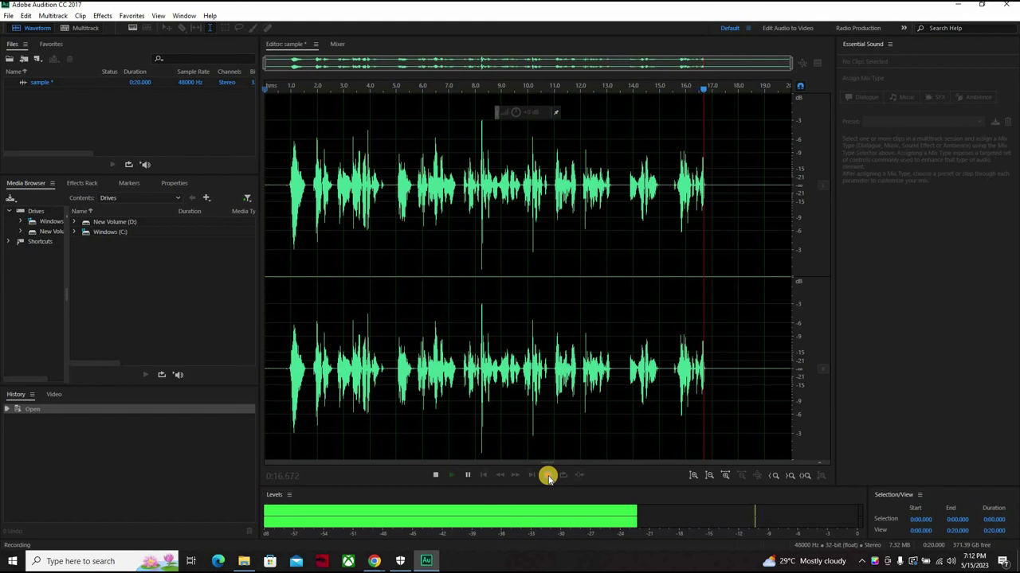
# Step: Stop the recording, play it back briefly, and select the entire waveform
pyautogui.click(548, 475)
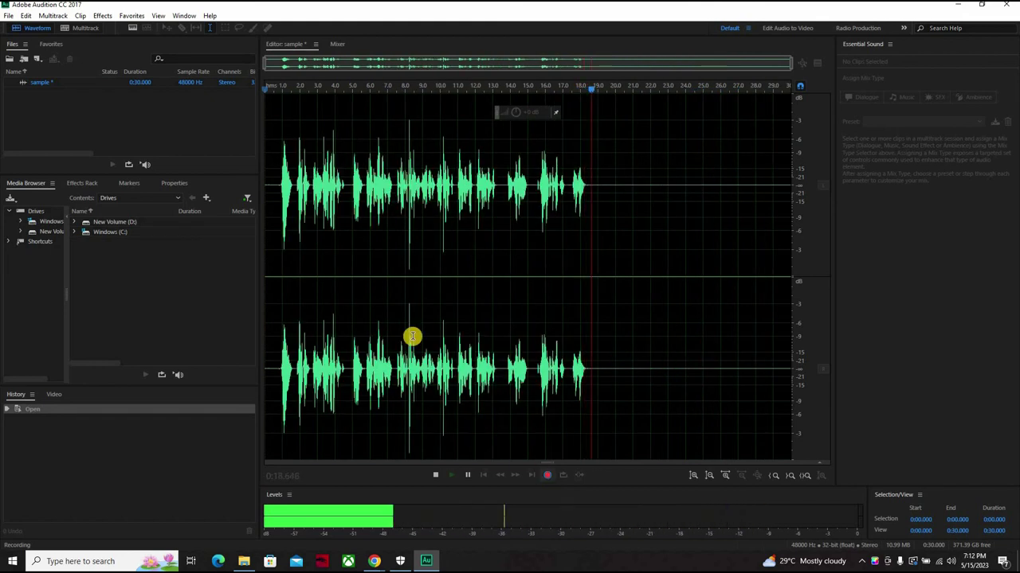
pyautogui.click(281, 185)
pyautogui.press('space')
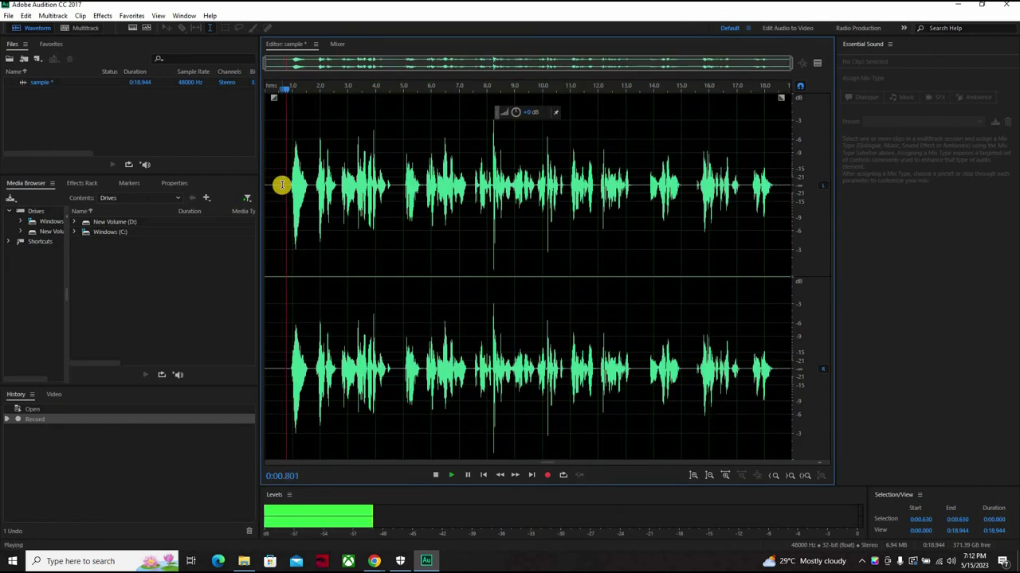
pyautogui.press('space')
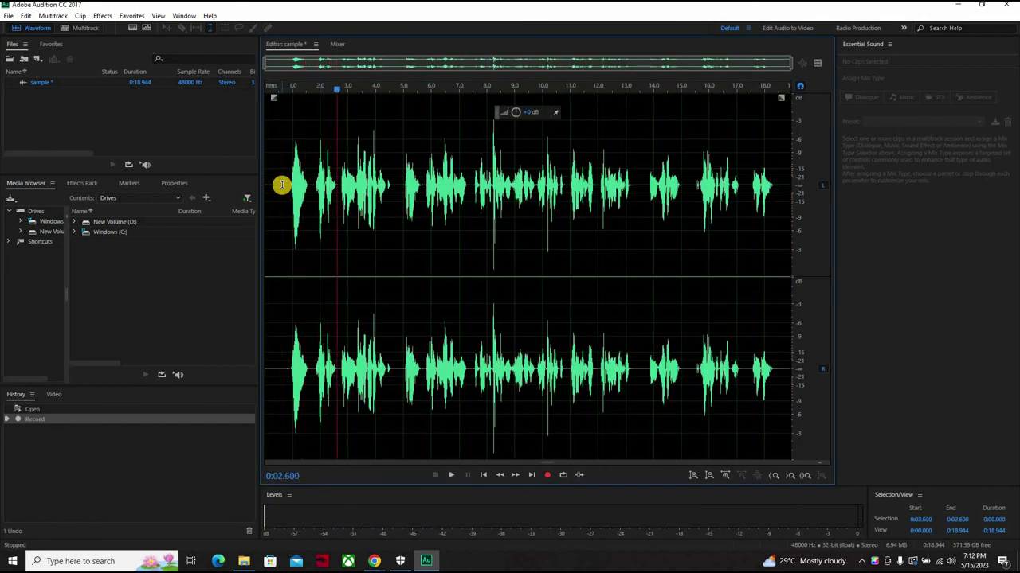
pyautogui.doubleClick(281, 185)
# Step: Insert the audio into a new multitrack session named 'sample' saved in the Install folder
pyautogui.rightClick(394, 253)
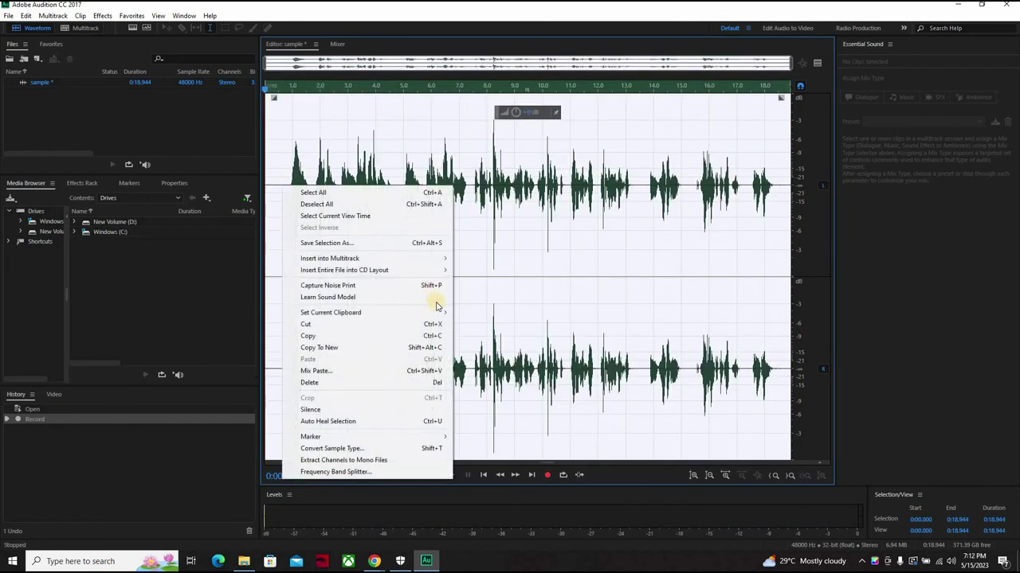
pyautogui.moveTo(473, 260)
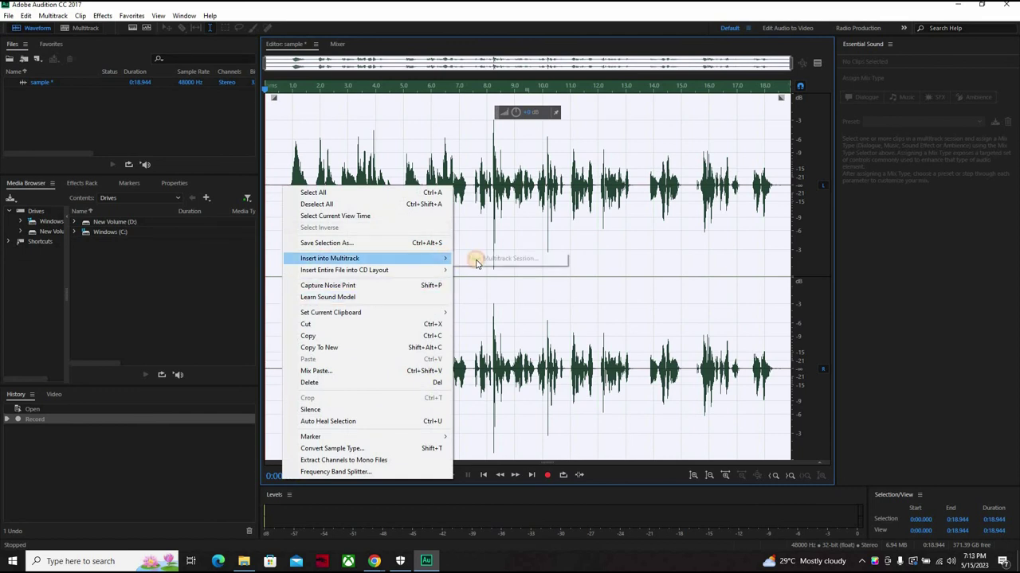
pyautogui.click(510, 258)
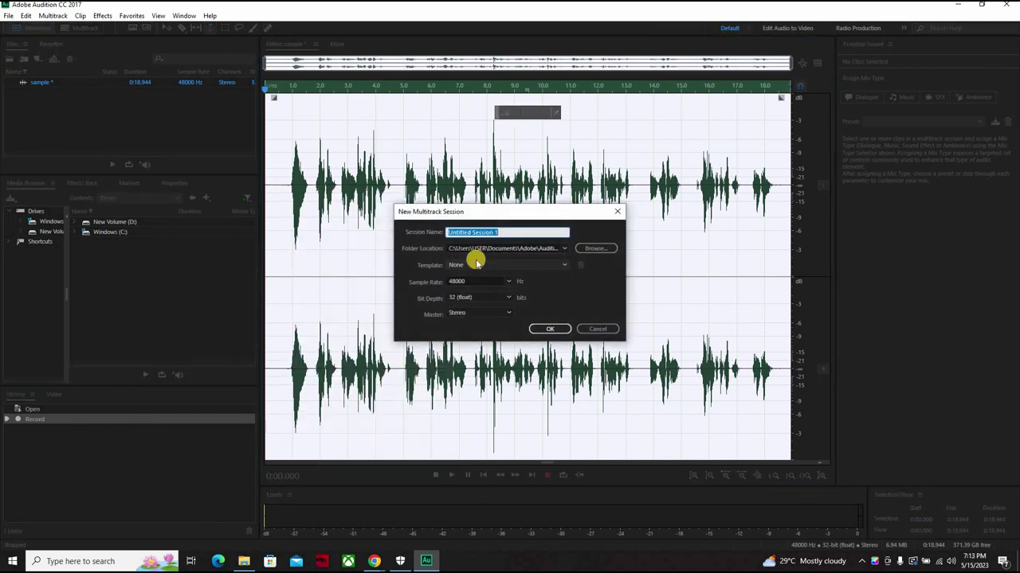
pyautogui.write('sample')
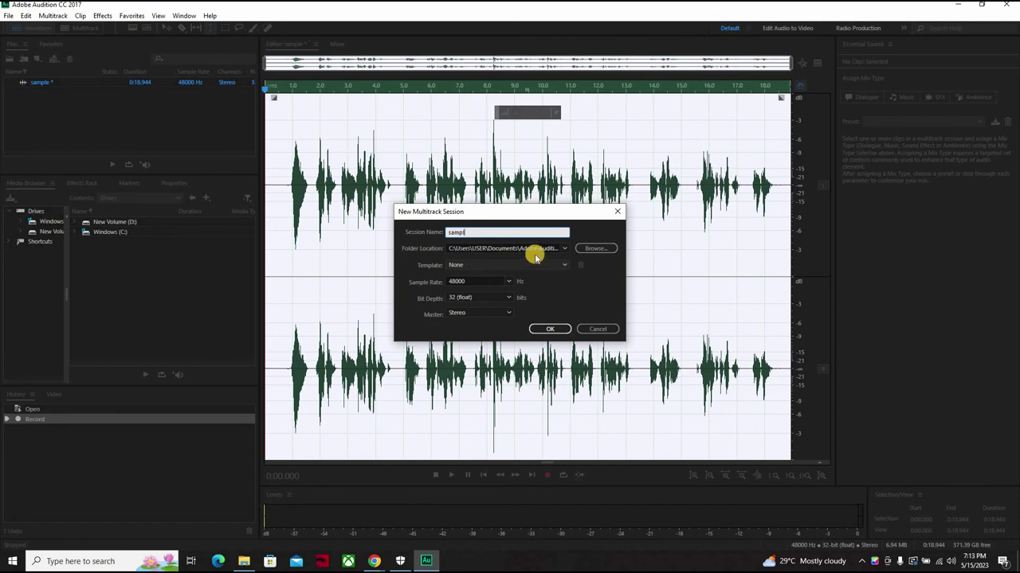
pyautogui.click(598, 249)
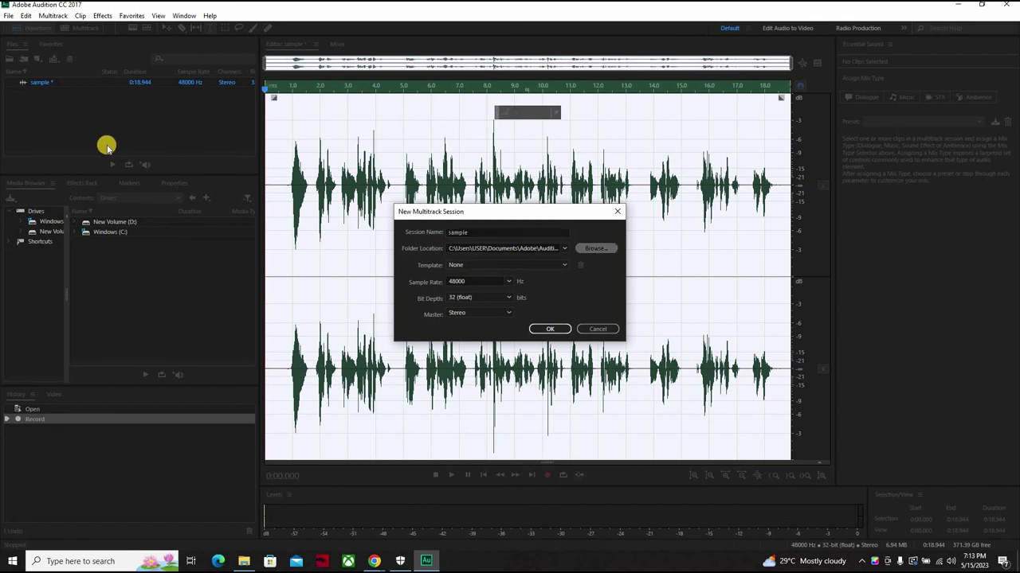
pyautogui.click(50, 167)
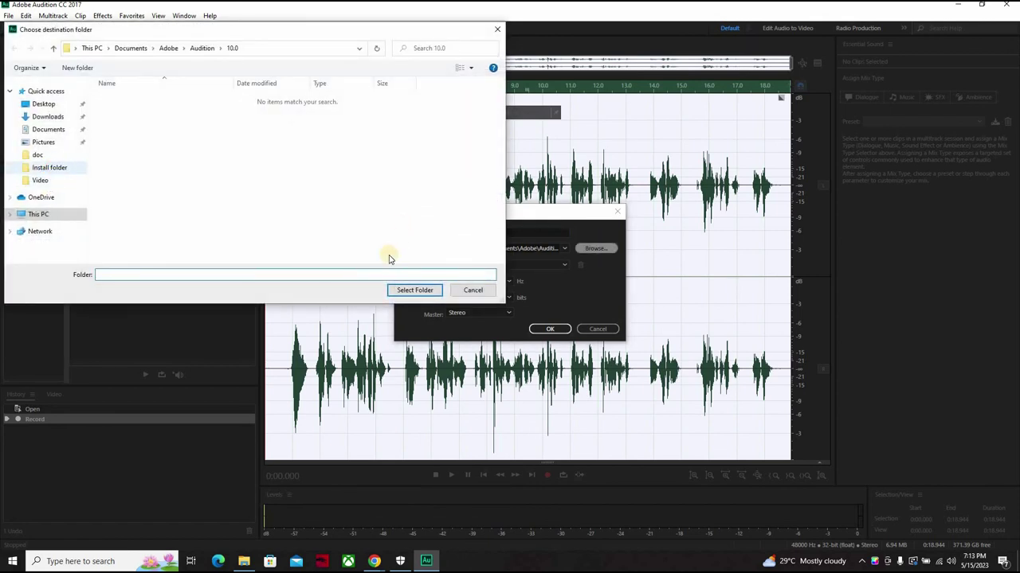
pyautogui.click(401, 292)
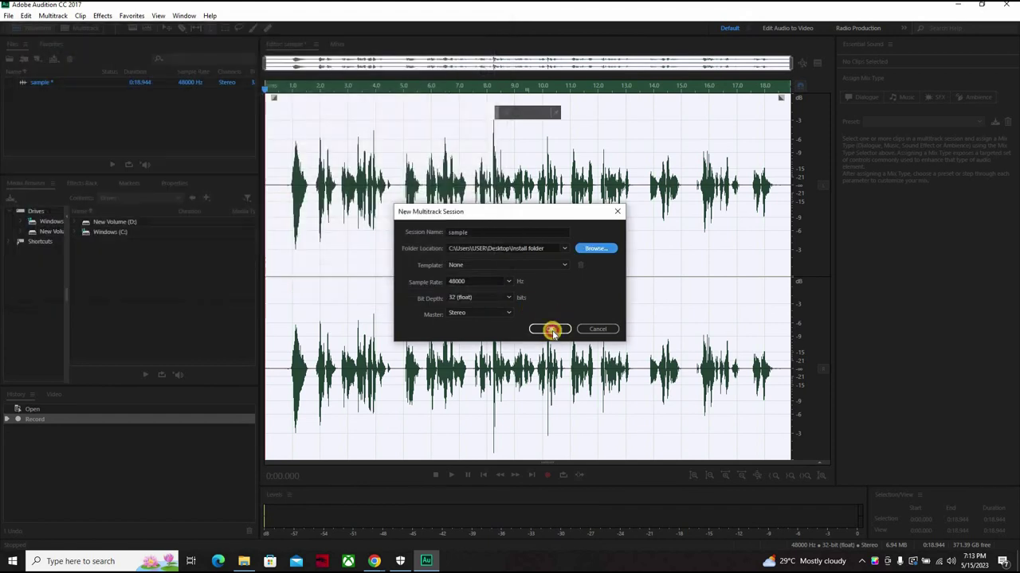
pyautogui.click(551, 329)
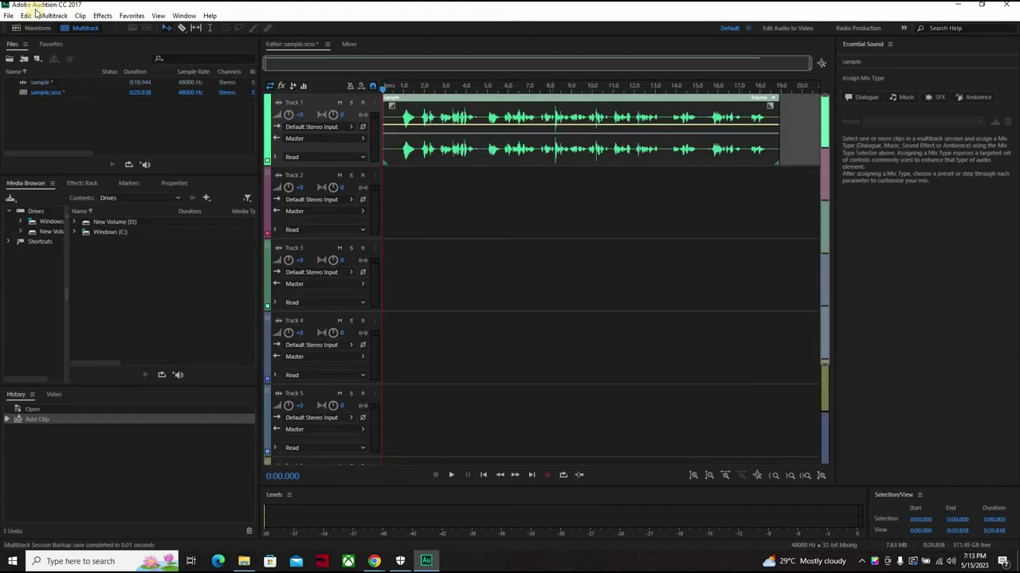
# Step: Export the multitrack mixdown in MP3 Audio (*.mp3) format as sample_mixdown.mp3
pyautogui.click(8, 15)
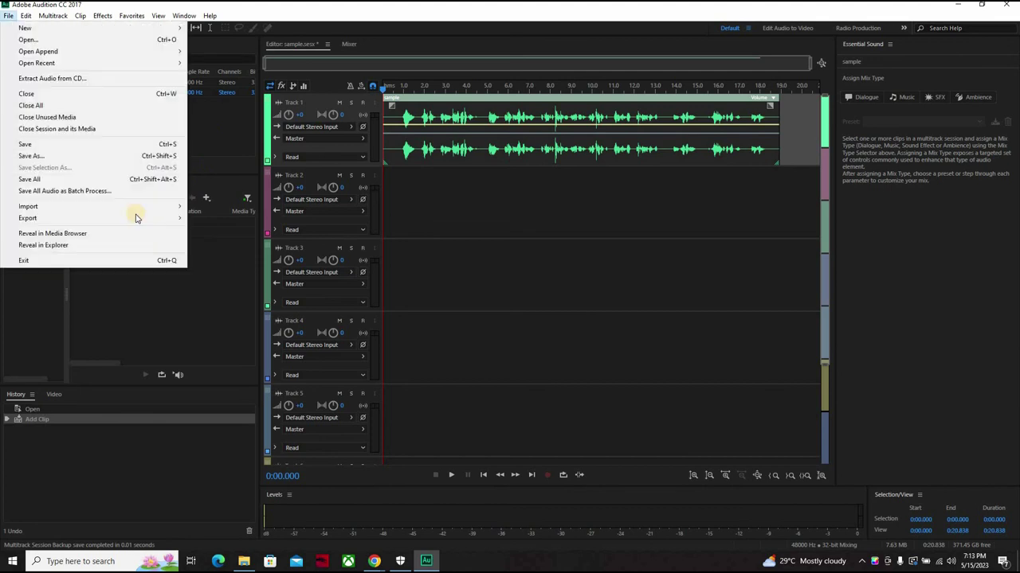
pyautogui.moveTo(137, 221)
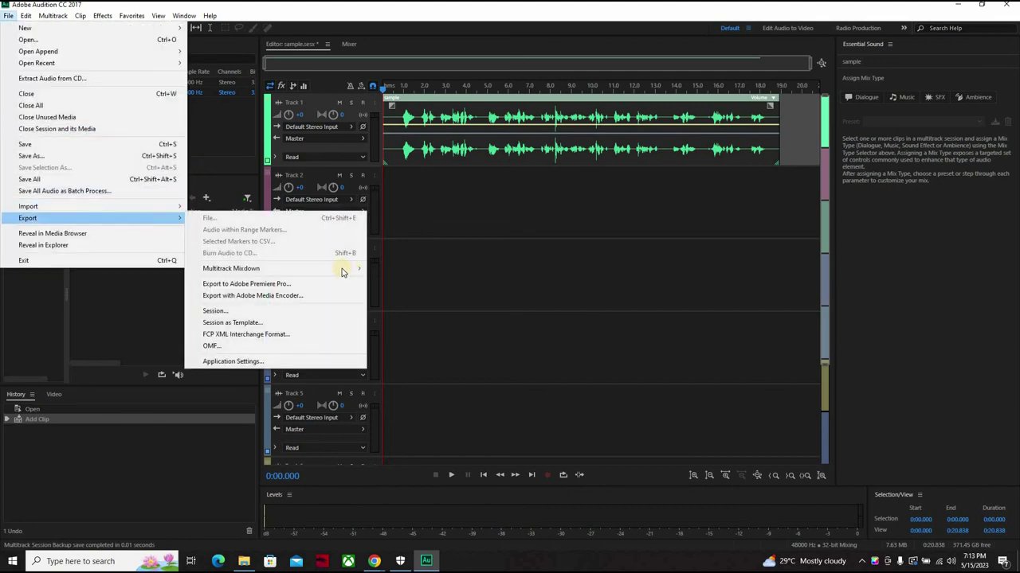
pyautogui.moveTo(402, 287)
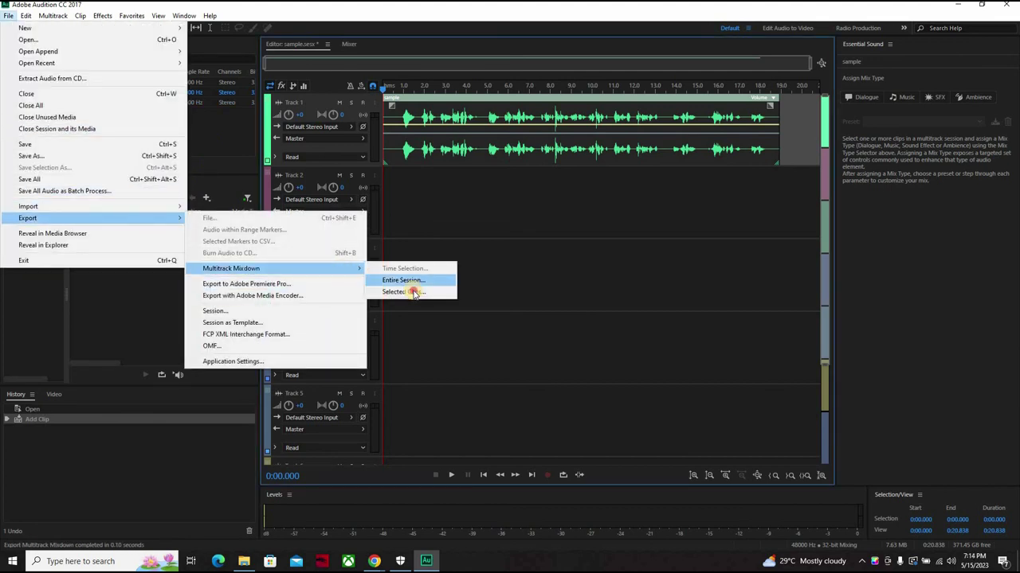
pyautogui.press('Return')
pyautogui.click(507, 204)
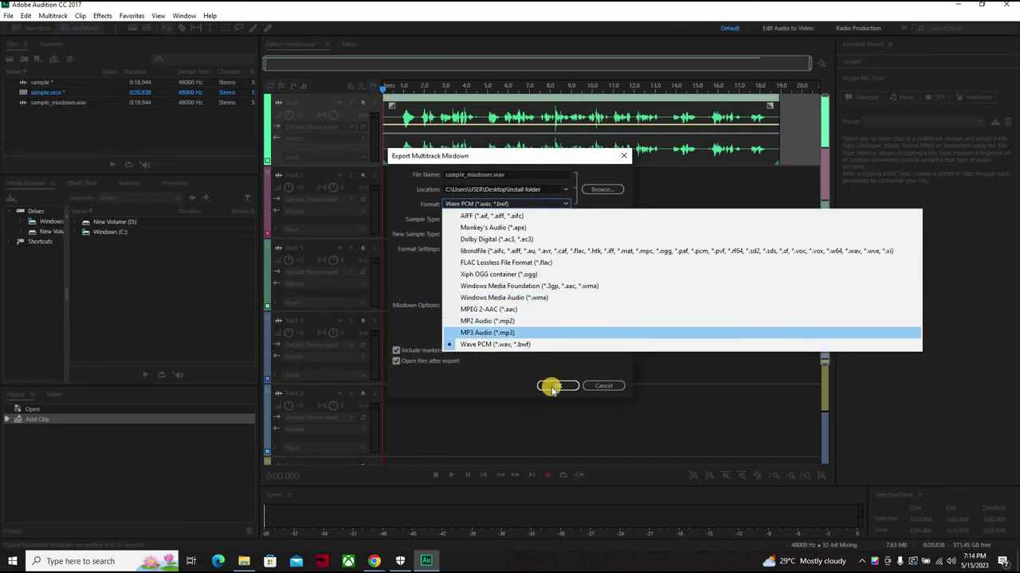
pyautogui.click(553, 390)
pyautogui.click(551, 387)
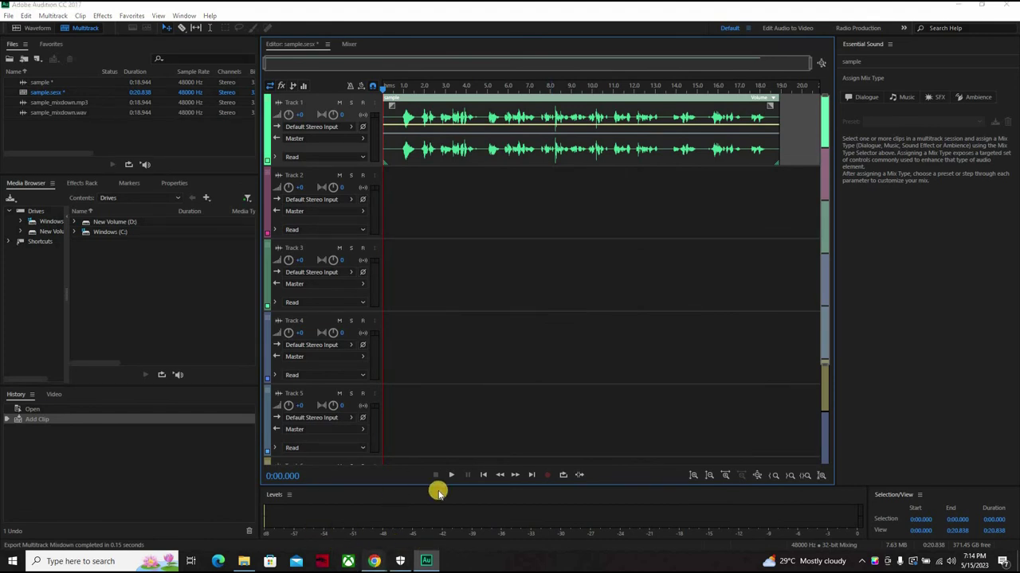
pyautogui.click(374, 562)
# Step: Upload sample_mixdown.mp3 to the Fiverr gig gallery's Audio section
pyautogui.click(430, 514)
pyautogui.click(322, 165)
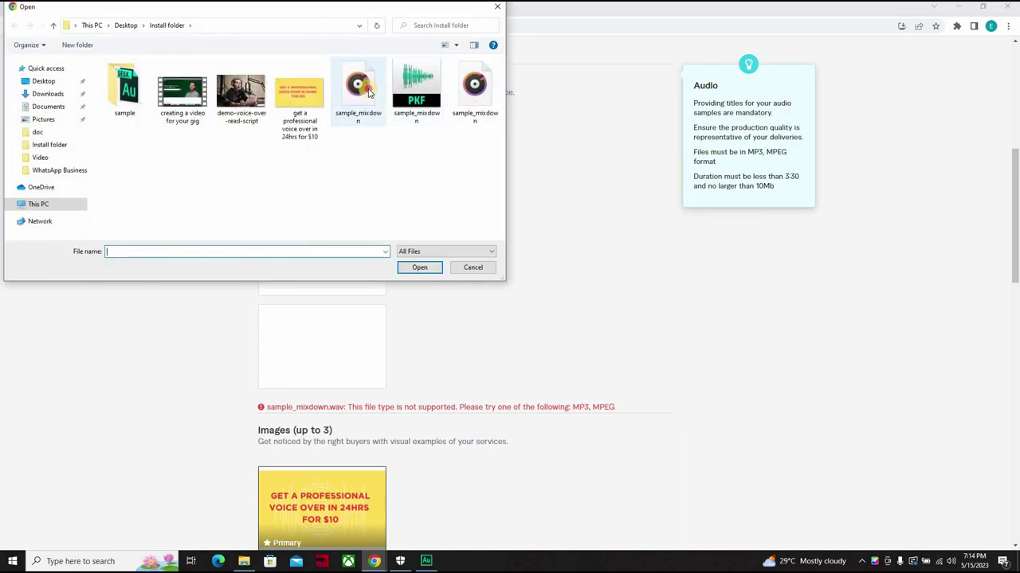
pyautogui.click(367, 93)
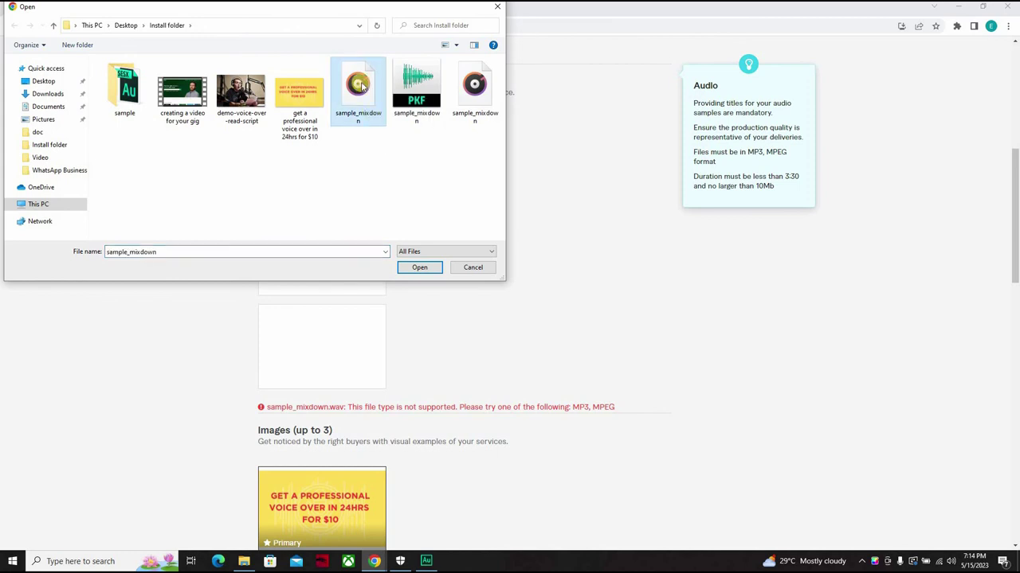
pyautogui.moveTo(362, 88)
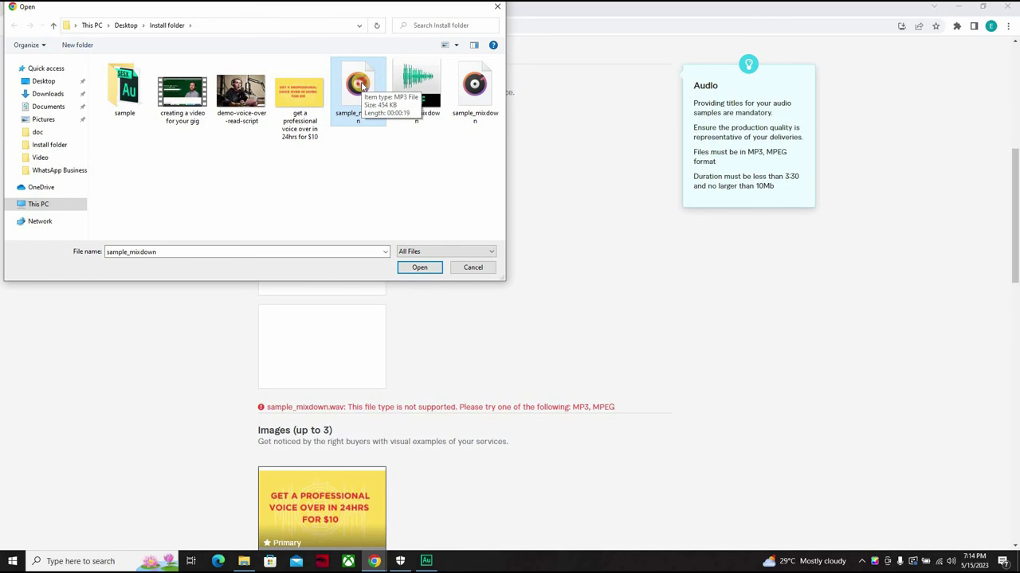
pyautogui.click(419, 267)
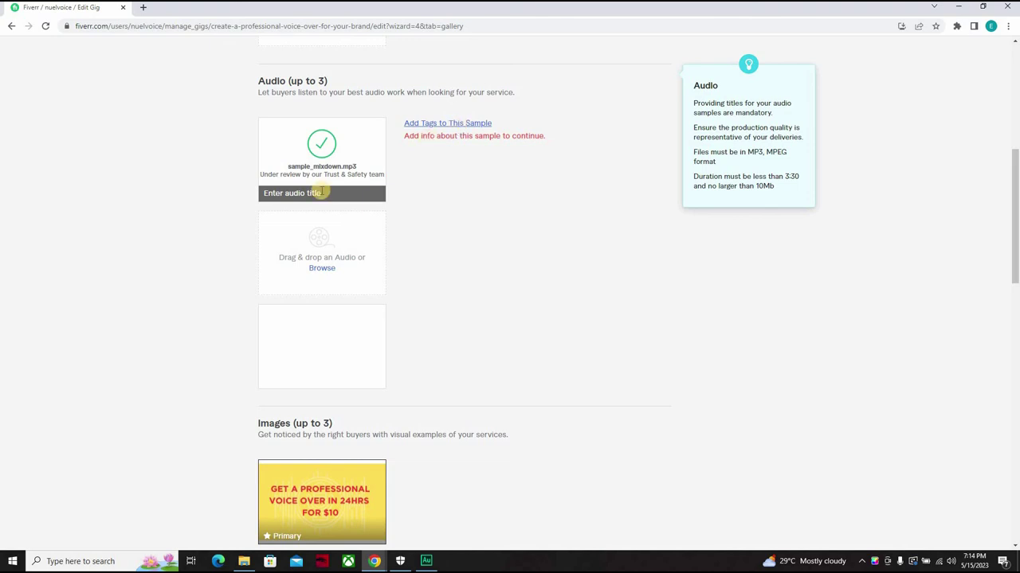
# Step: Title the audio sample 'voice over sample' and save the gallery
pyautogui.moveTo(319, 193)
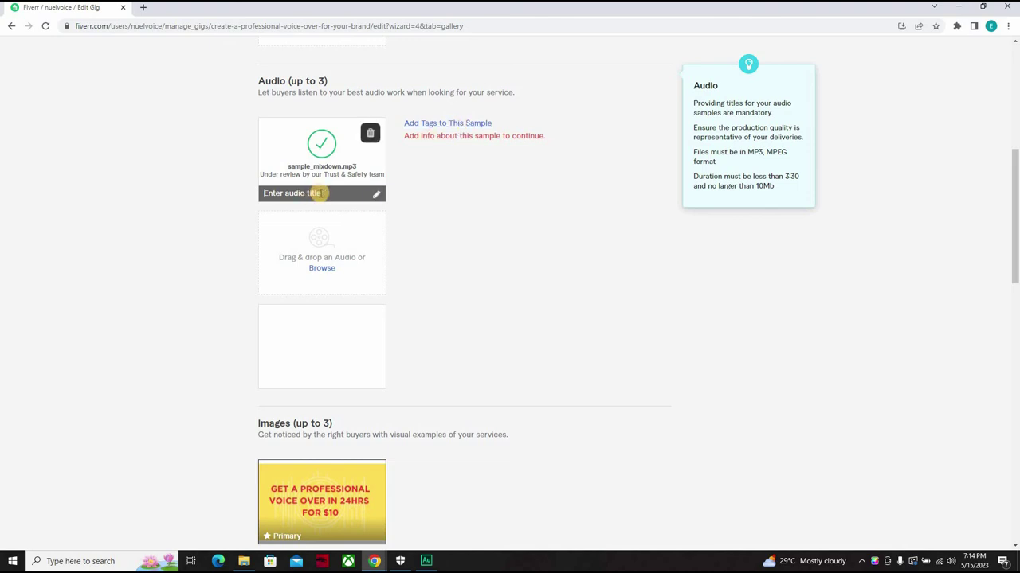
pyautogui.click(319, 193)
pyautogui.write('voice over sample')
pyautogui.click(449, 219)
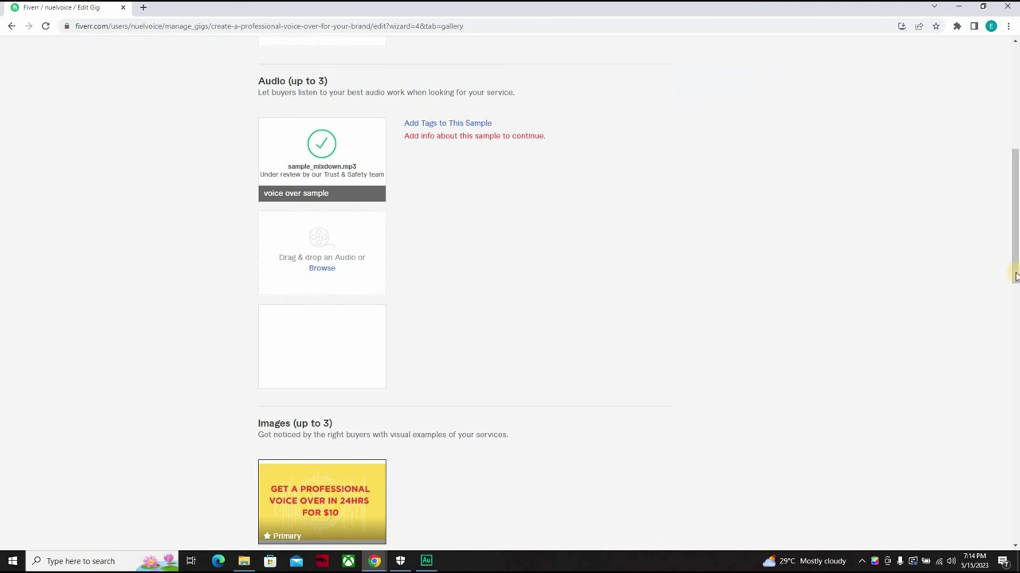
pyautogui.scroll(-9, 767, 455)
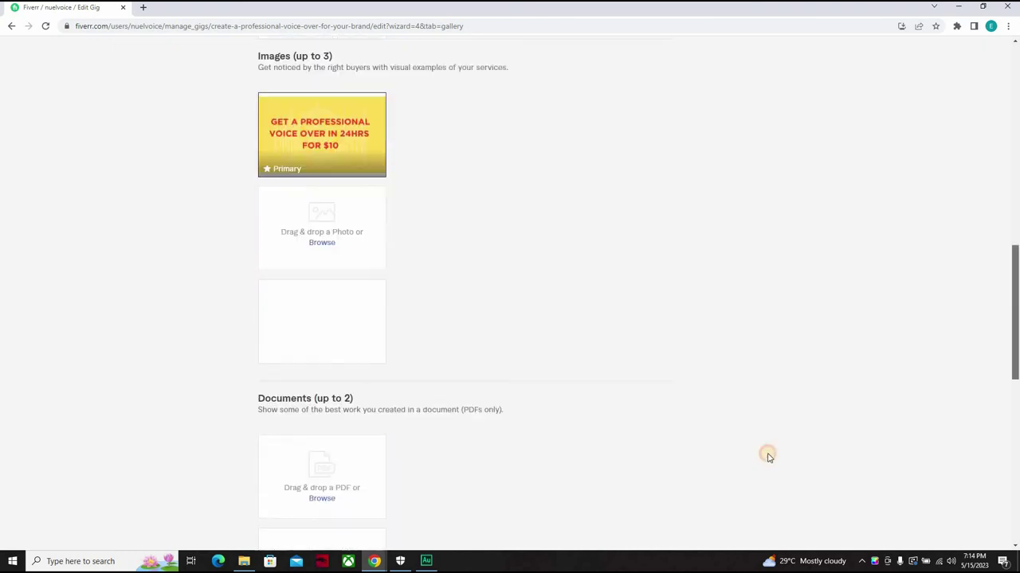
pyautogui.click(620, 391)
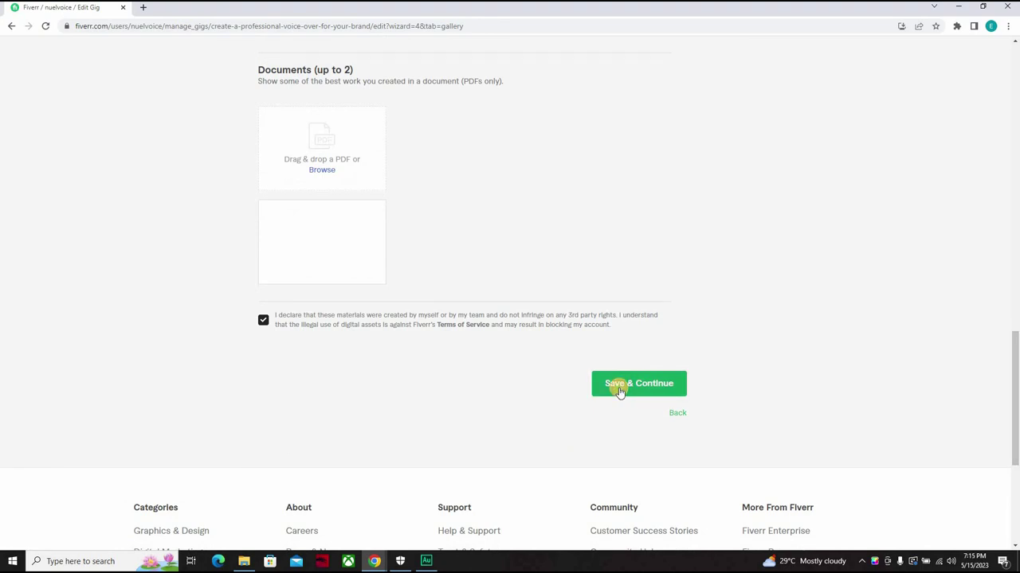
pyautogui.click(619, 390)
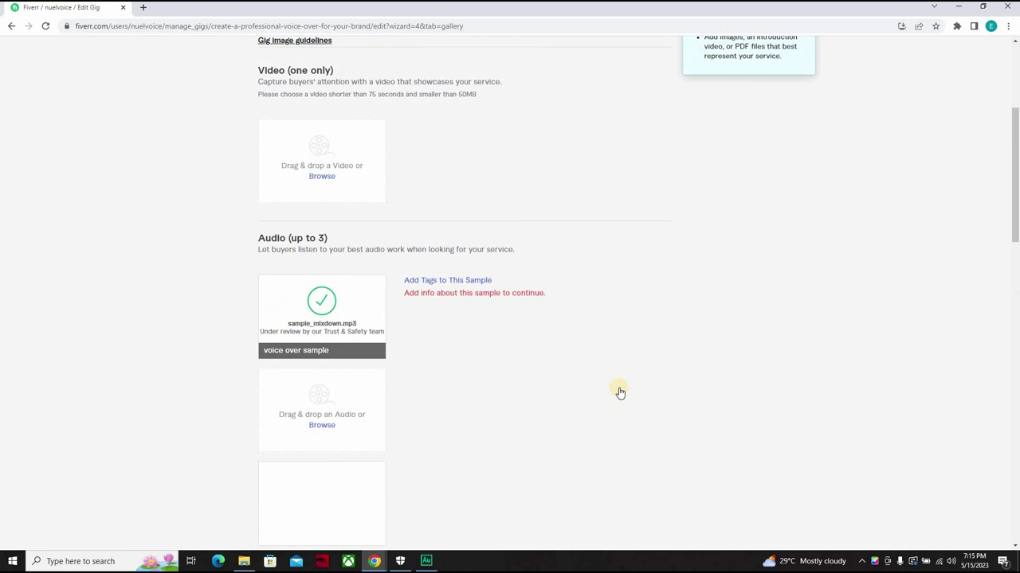
# Step: Tag the audio sample with purpose Commercial and accent English - British
pyautogui.click(451, 282)
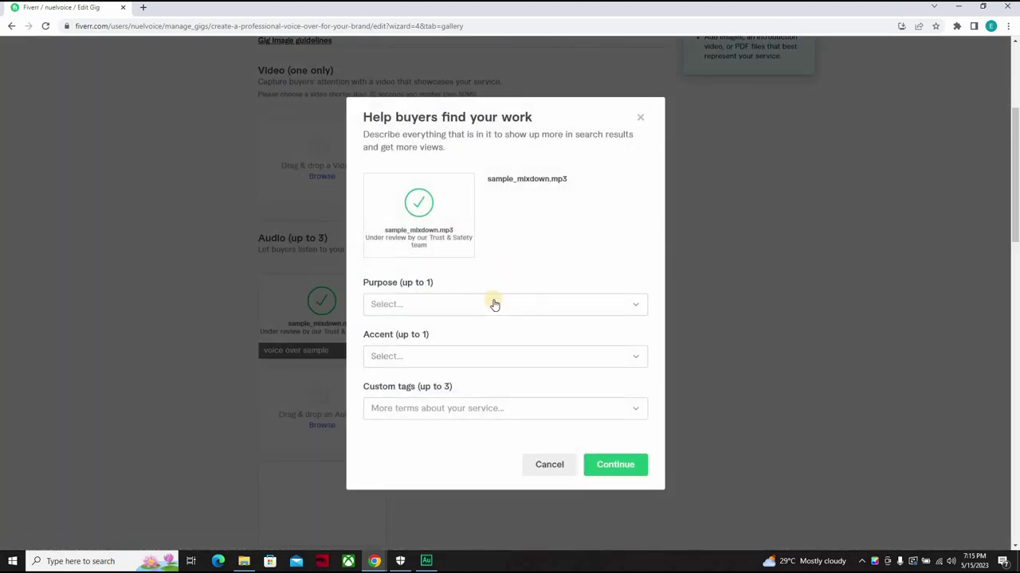
pyautogui.click(492, 304)
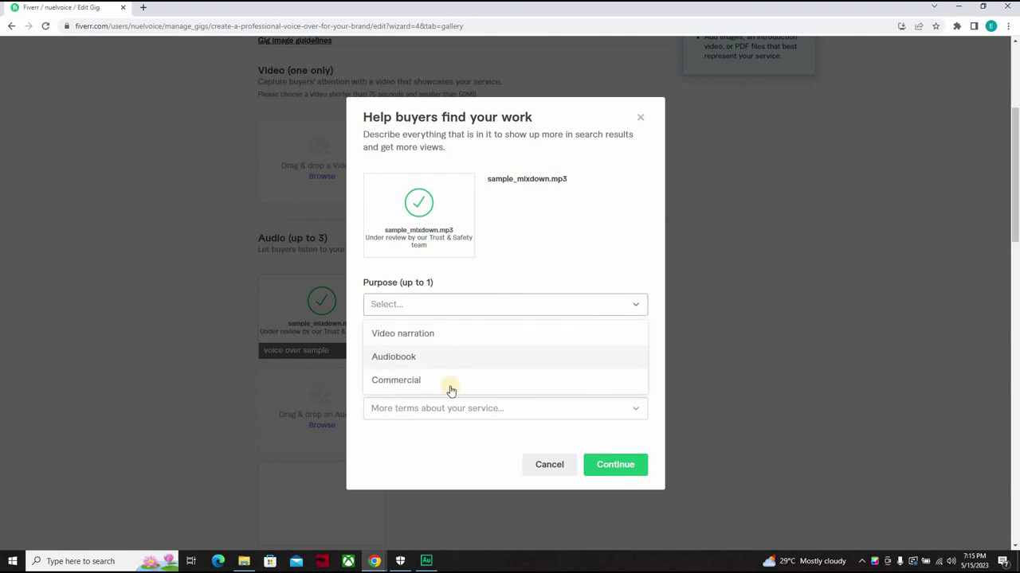
pyautogui.click(519, 369)
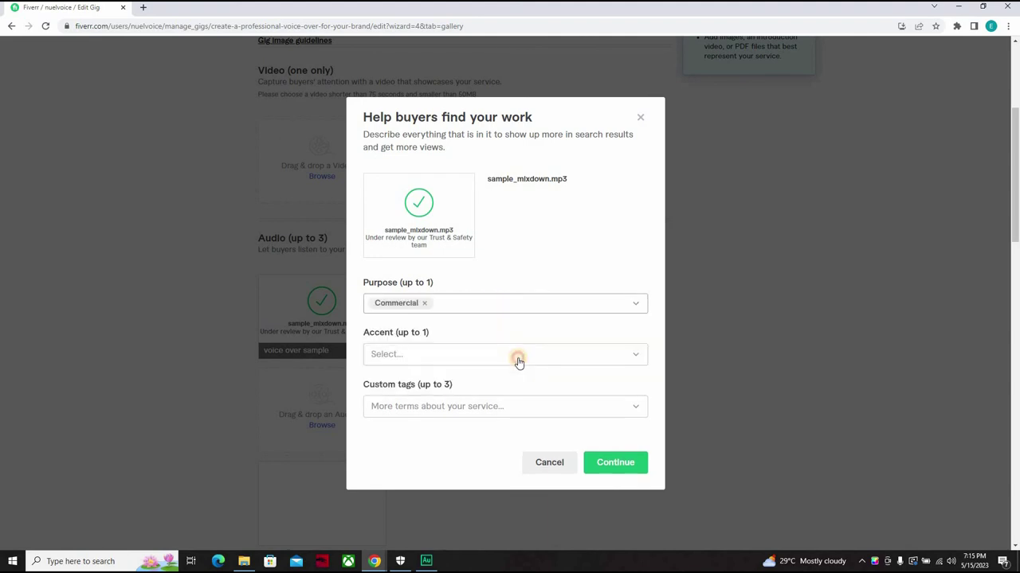
pyautogui.click(567, 358)
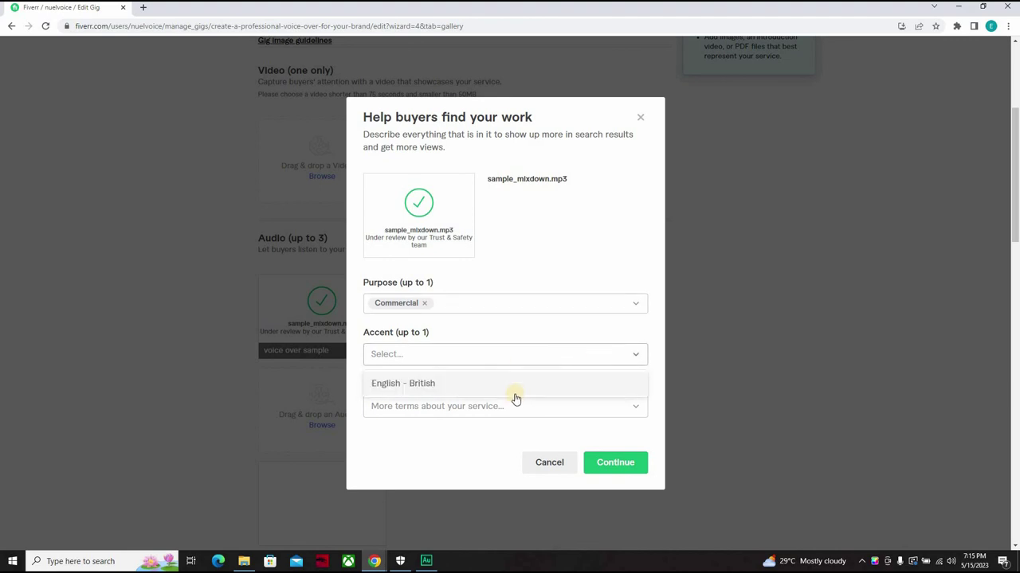
pyautogui.click(516, 386)
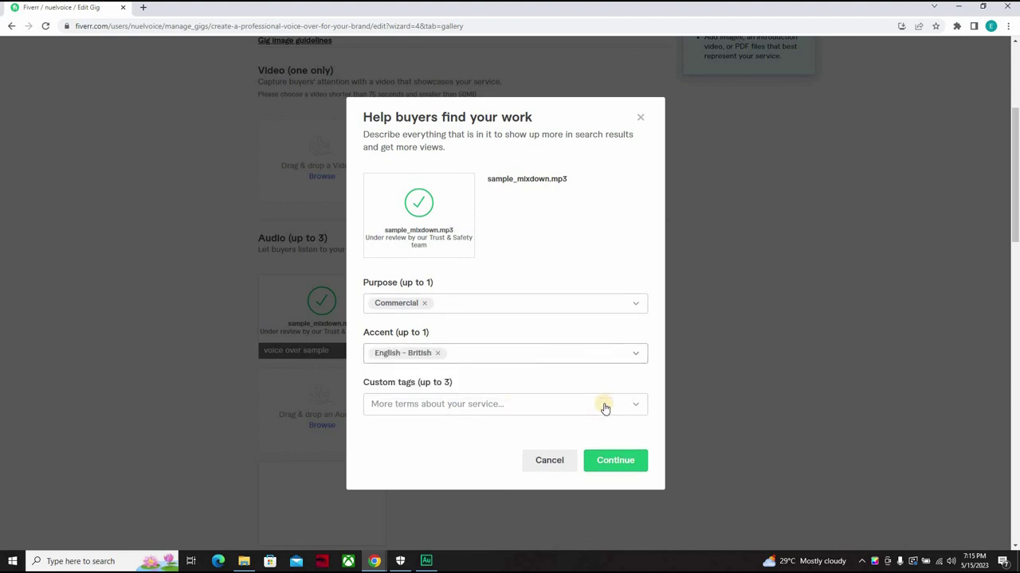
# Step: Add the custom tag Commercial and confirm the sample's tags
pyautogui.click(606, 408)
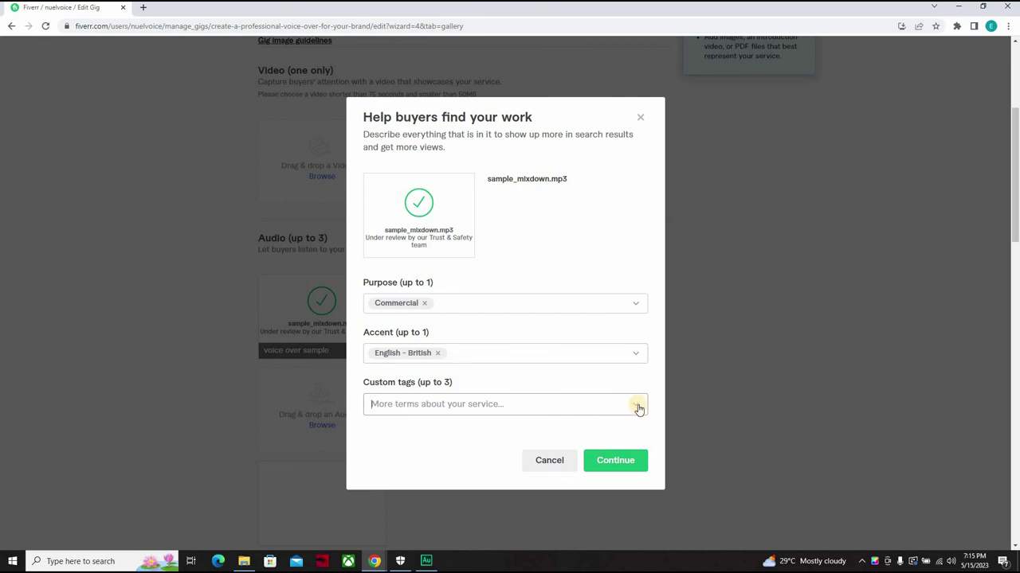
pyautogui.click(620, 409)
pyautogui.click(597, 406)
pyautogui.write('c')
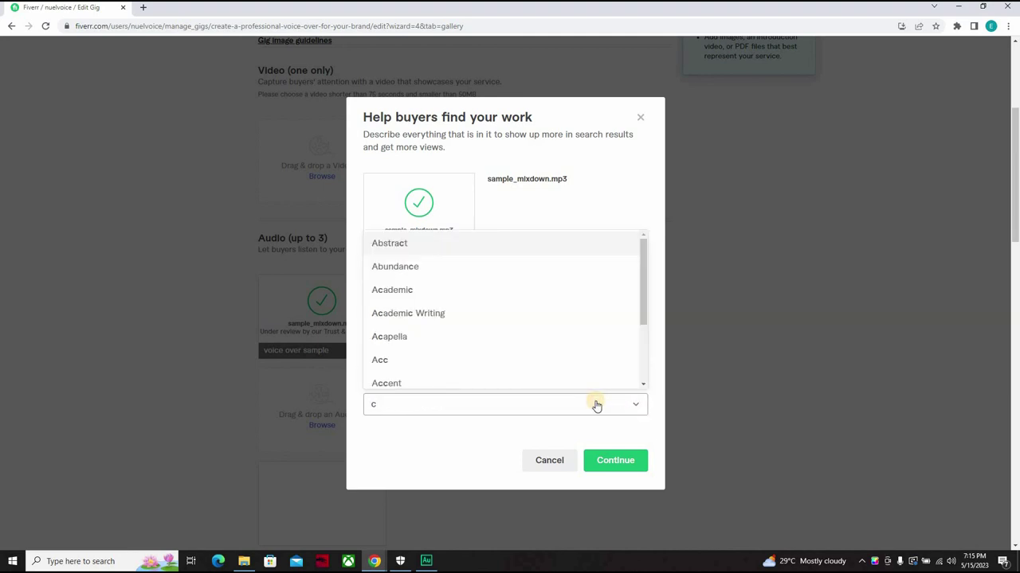
pyautogui.write('omm')
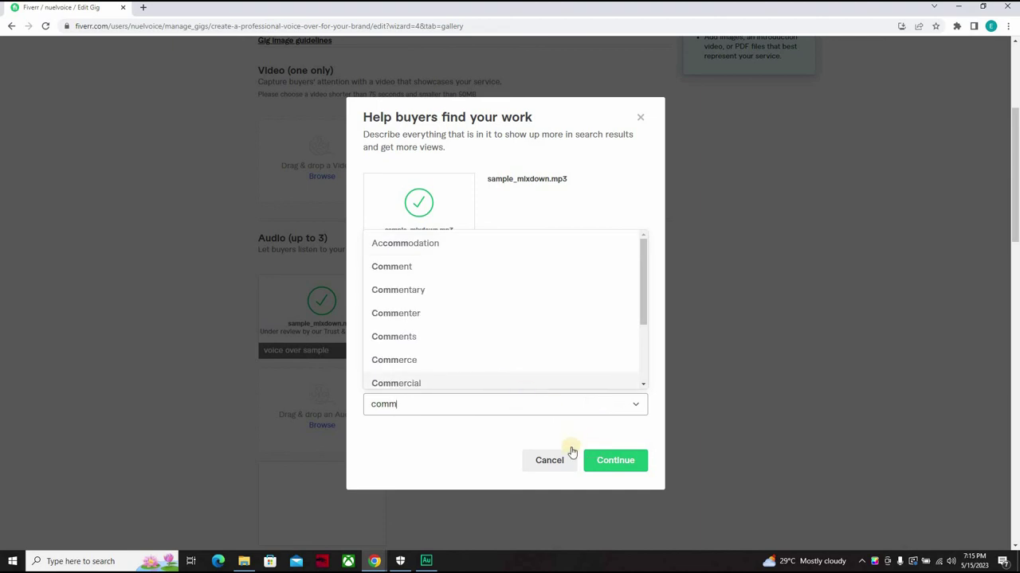
pyautogui.press('Return')
pyautogui.click(617, 459)
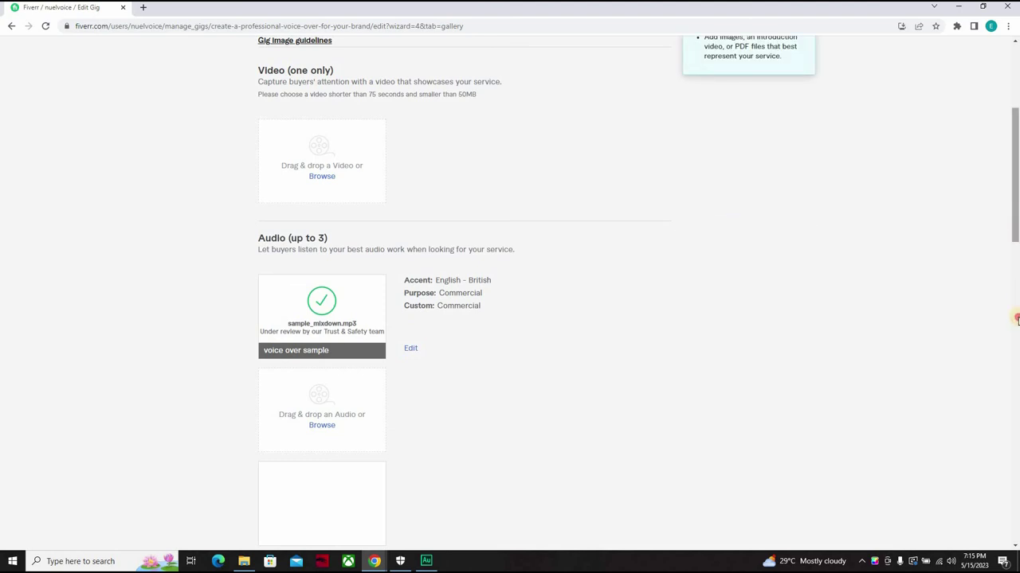
pyautogui.click(1008, 430)
pyautogui.scroll(-5, 938, 432)
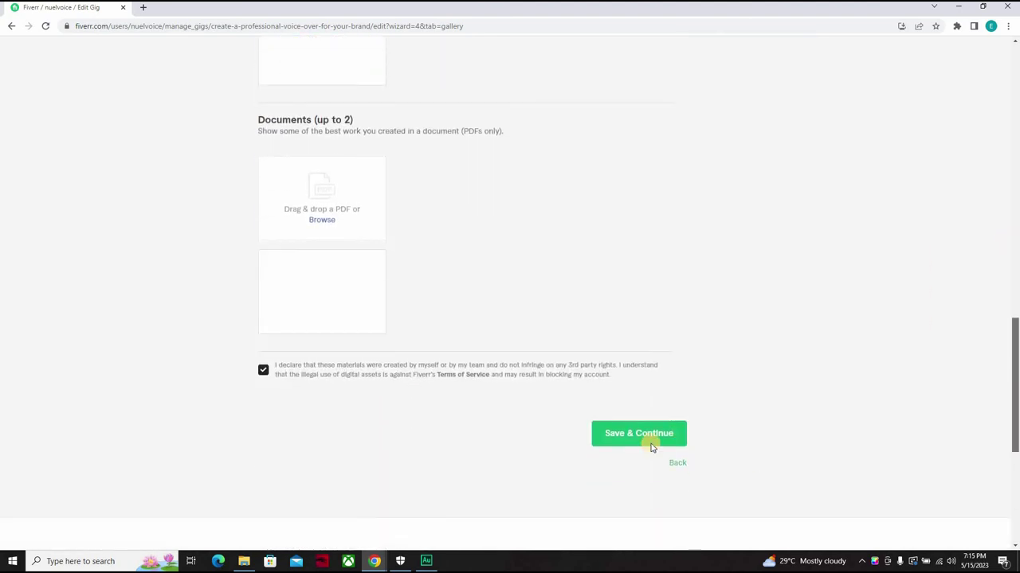
# Step: Save the gallery and answer Yes to being a U.S. person
pyautogui.click(649, 431)
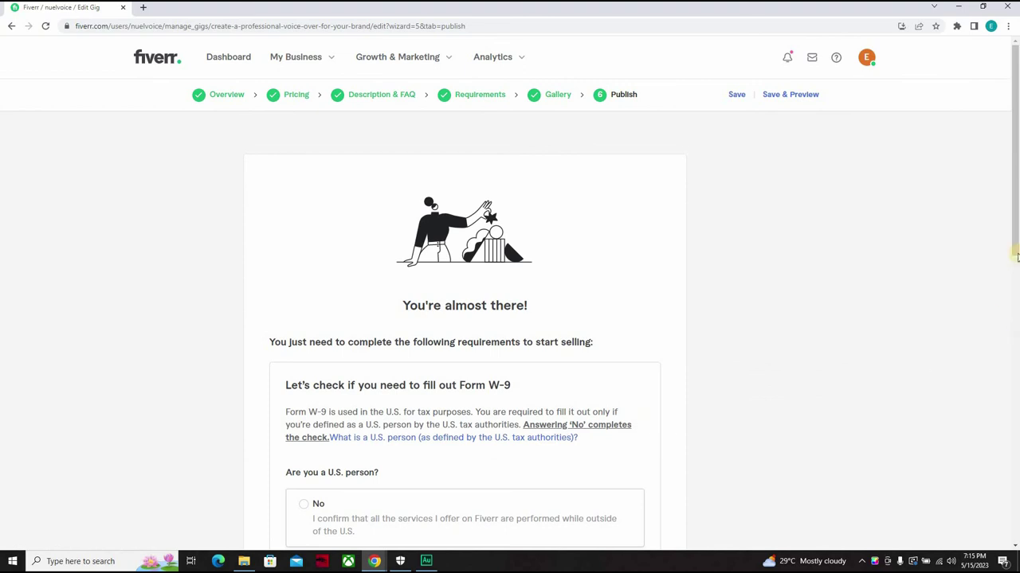
pyautogui.click(1013, 342)
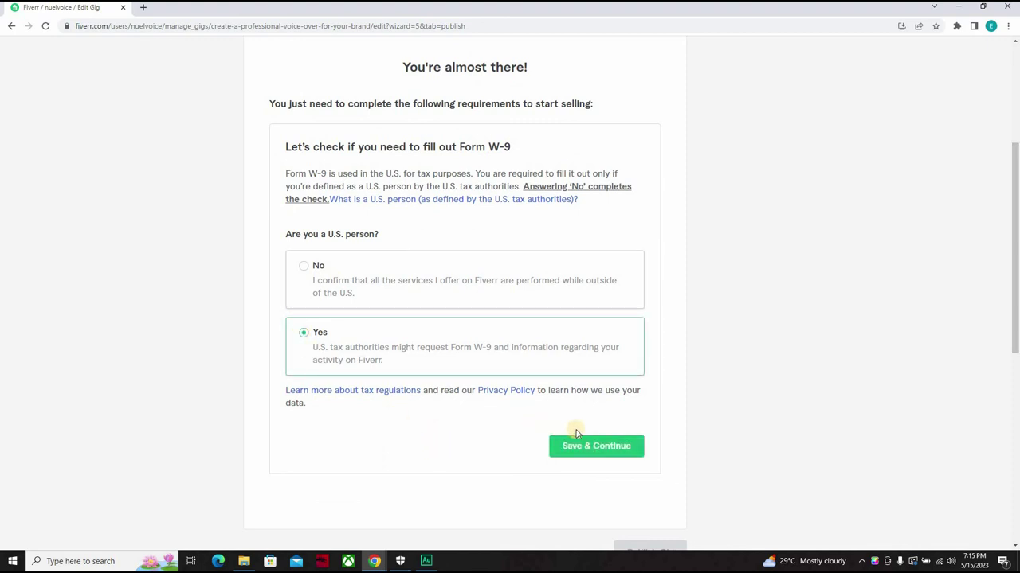
pyautogui.click(577, 450)
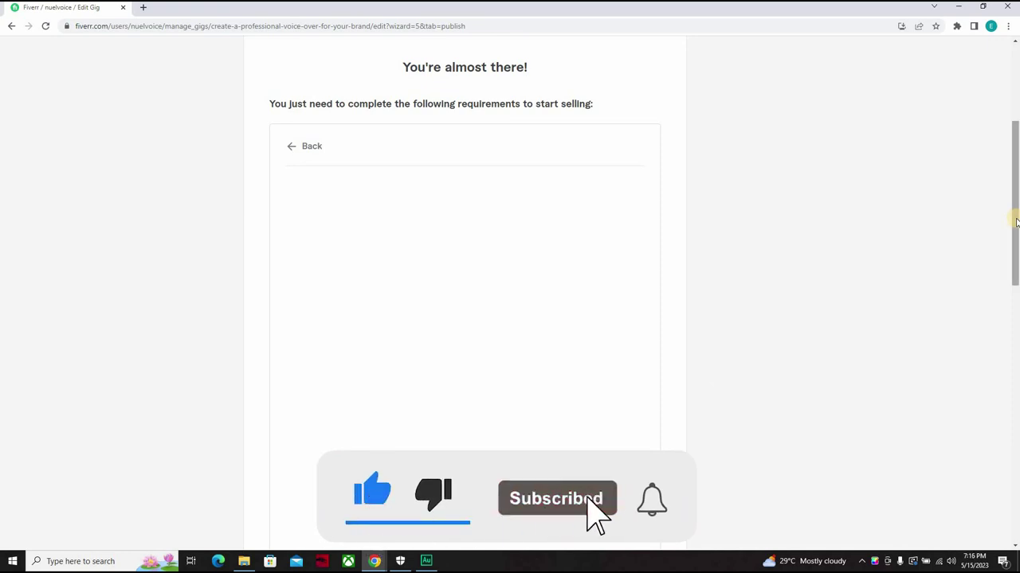
pyautogui.moveTo(1015, 228); pyautogui.dragTo(1008, 248)
pyautogui.scroll(-3, 1007, 247)
pyautogui.scroll(-2, 977, 249)
pyautogui.scroll(4, 483, 220)
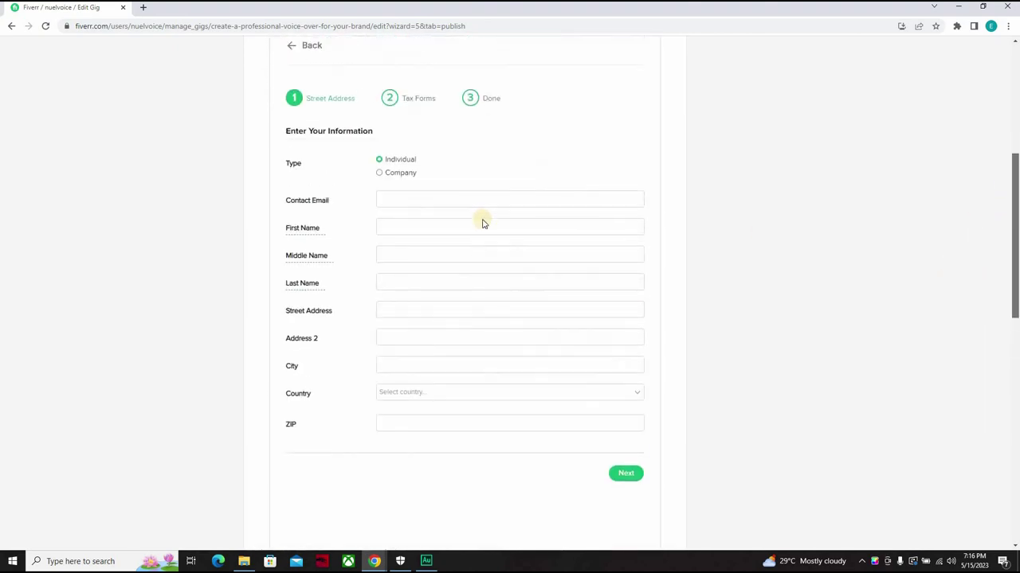
# Step: Fill in the contact e-mail and the first, middle and last name fields
pyautogui.click(404, 211)
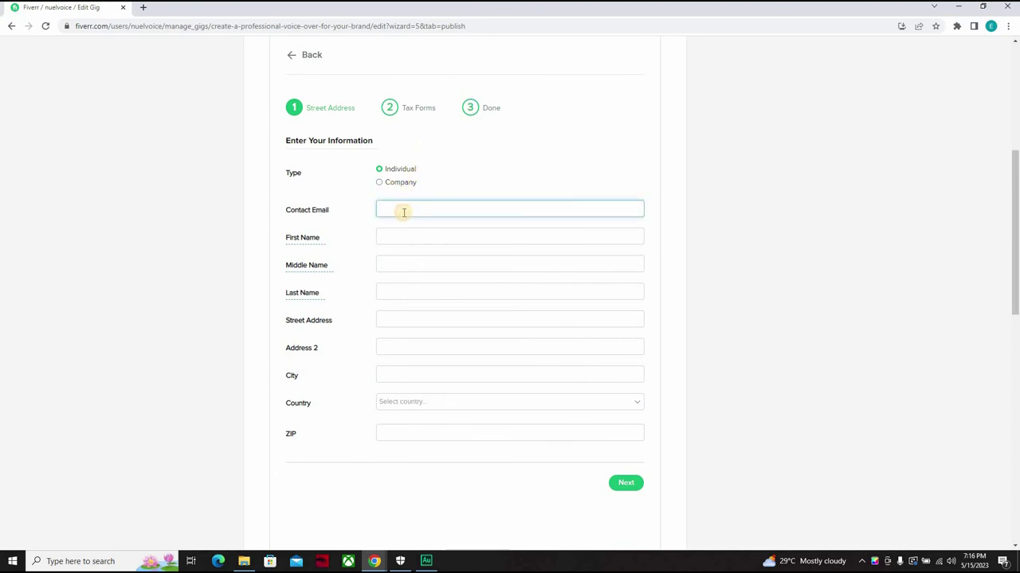
pyautogui.click(420, 233)
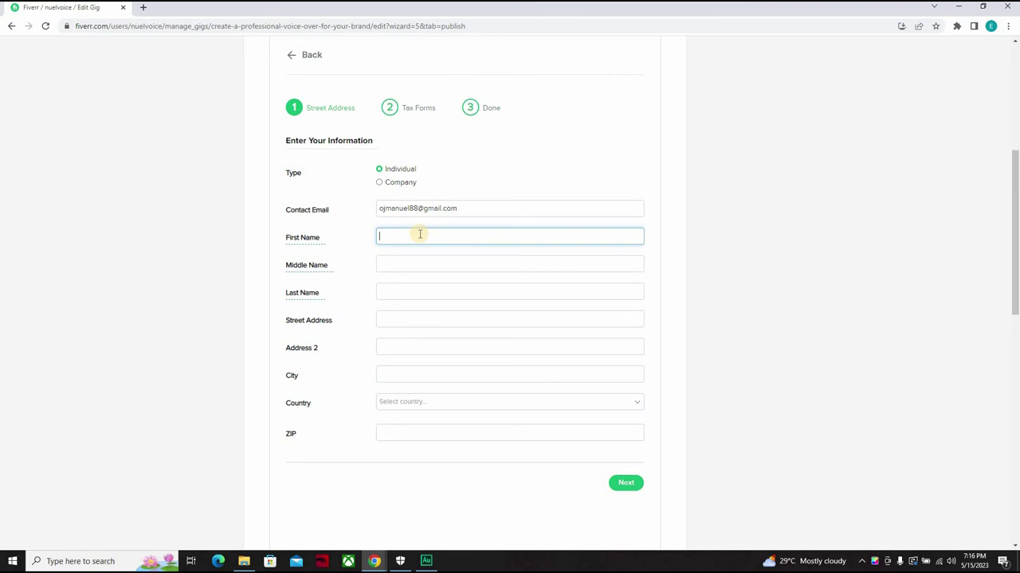
pyautogui.write('Nuel')
pyautogui.click(418, 262)
pyautogui.write('Timeyin')
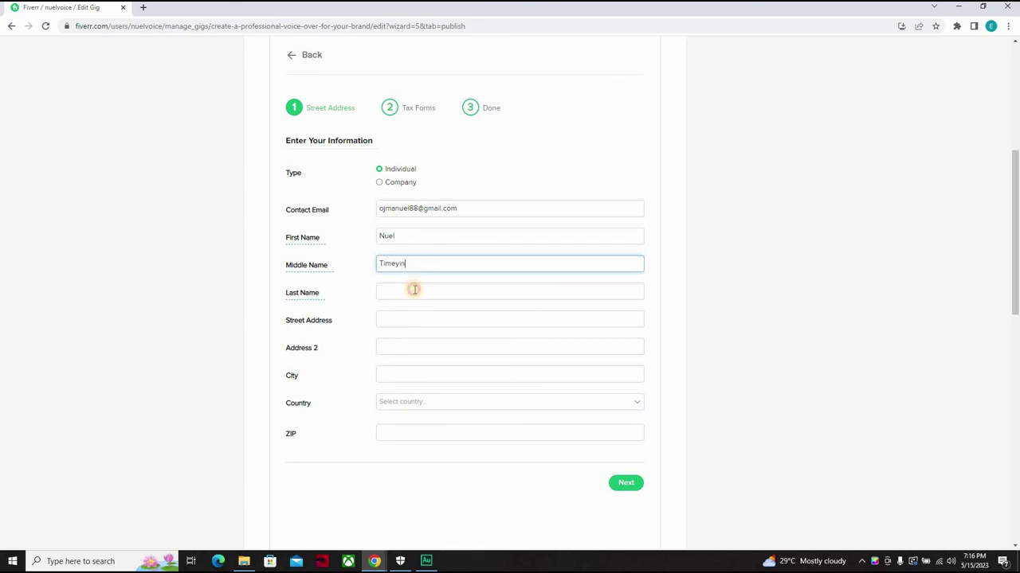
pyautogui.click(414, 289)
pyautogui.write('Nuel')
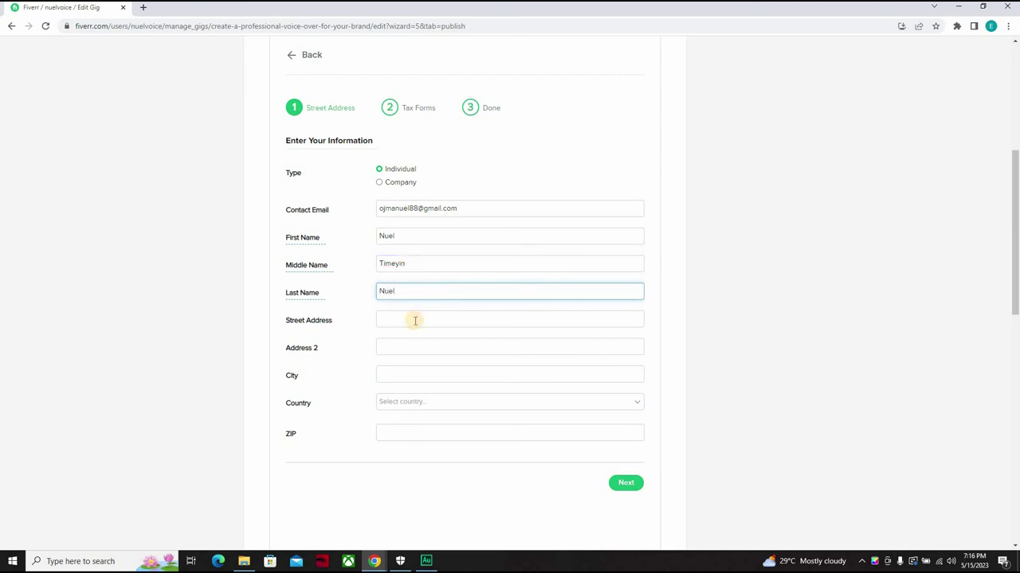
# Step: Enter the street address, second address line and city
pyautogui.click(415, 321)
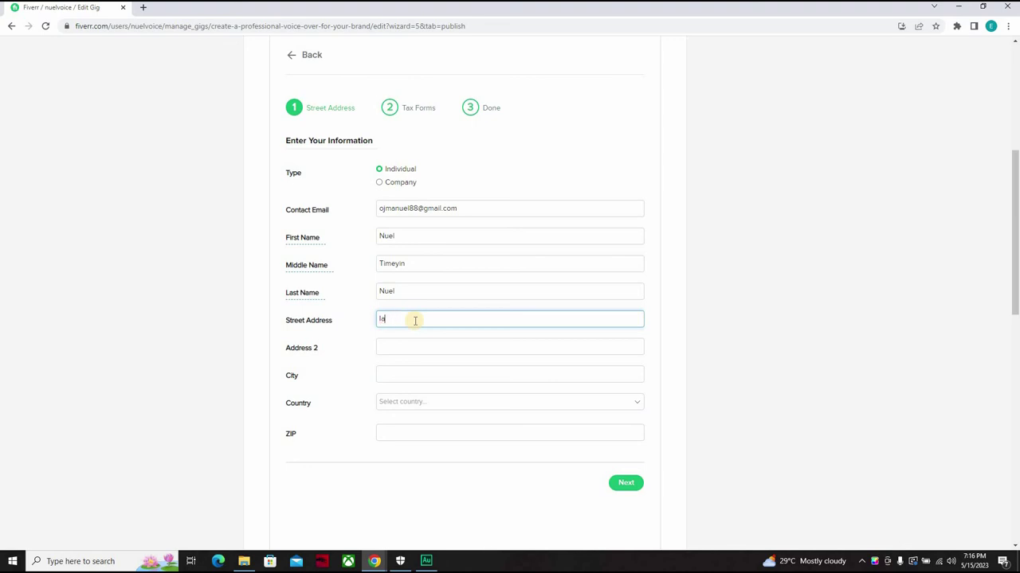
pyautogui.write('h')
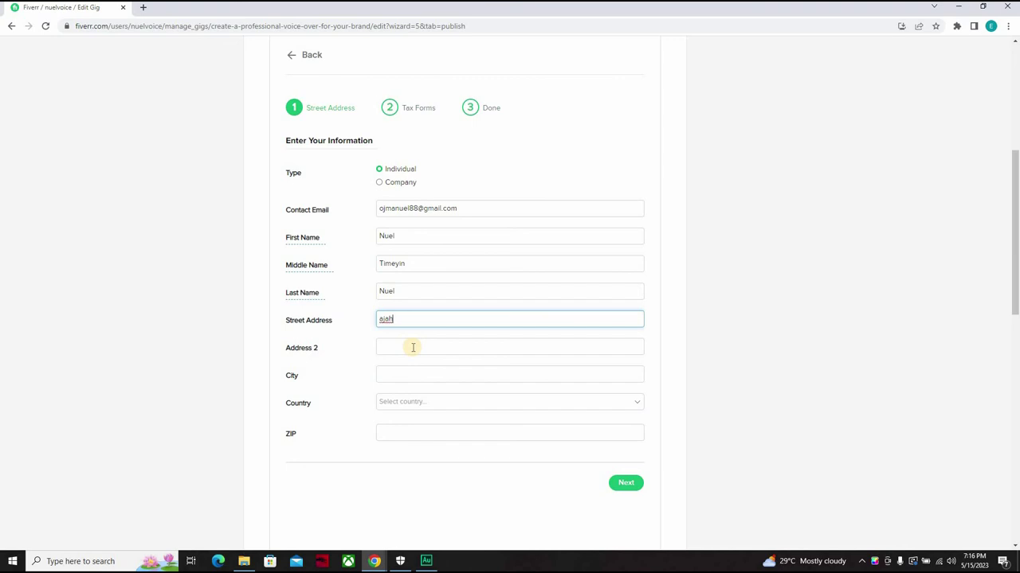
pyautogui.click(412, 347)
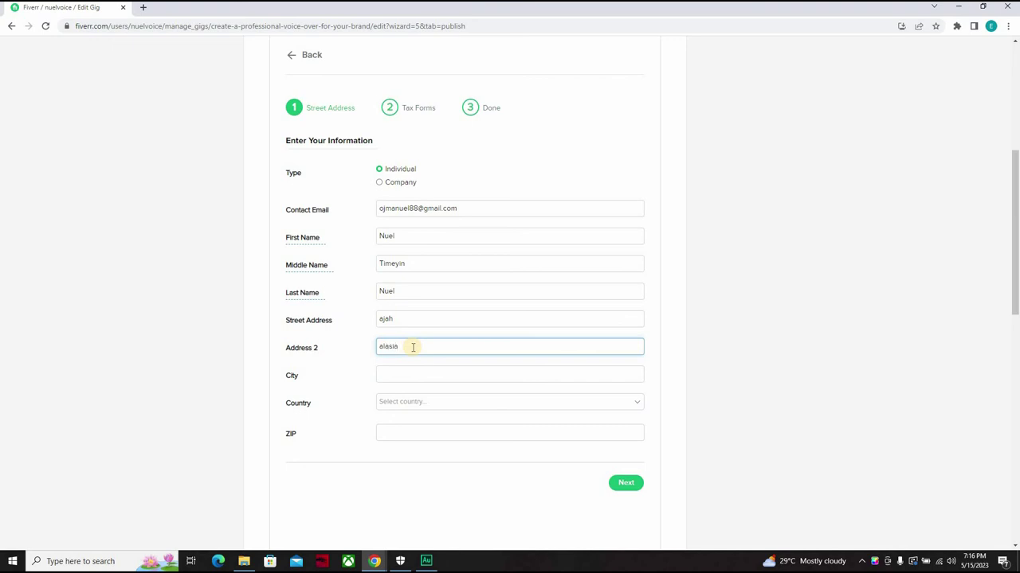
pyautogui.click(418, 376)
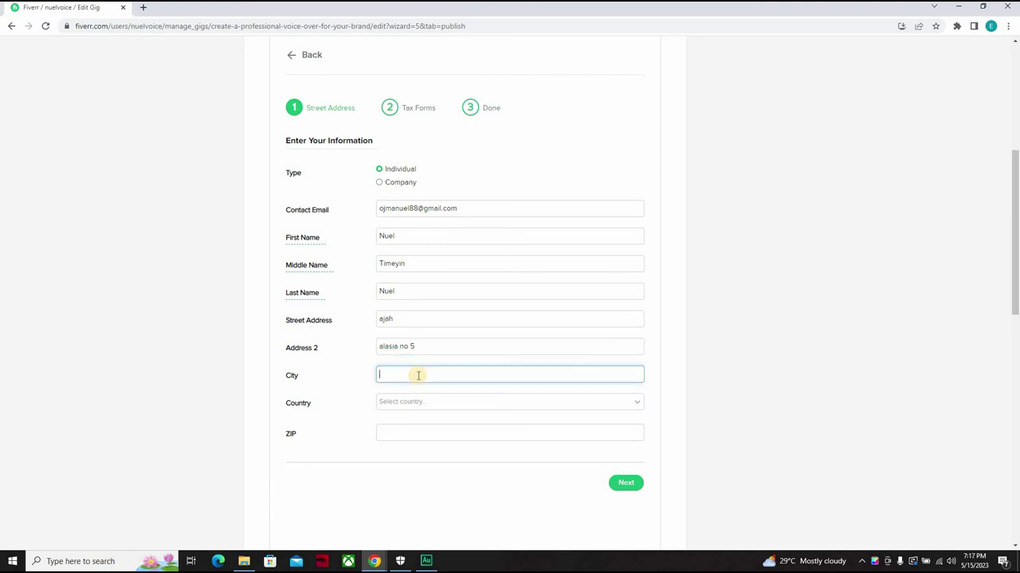
pyautogui.write('lagos')
# Step: Choose Nigeria as the country and enter the ZIP code
pyautogui.click(628, 409)
pyautogui.write('niger')
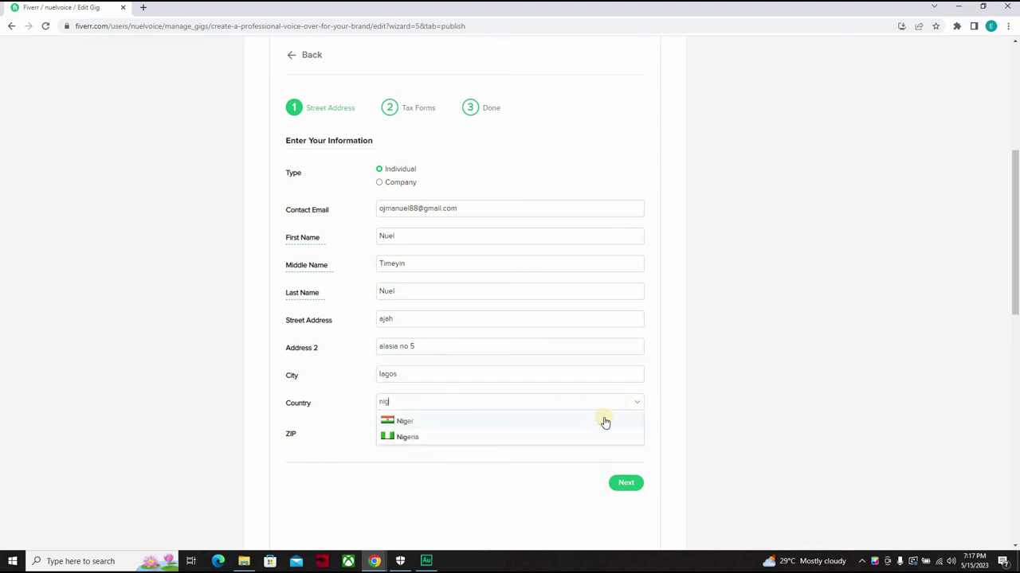
pyautogui.click(531, 436)
pyautogui.click(532, 433)
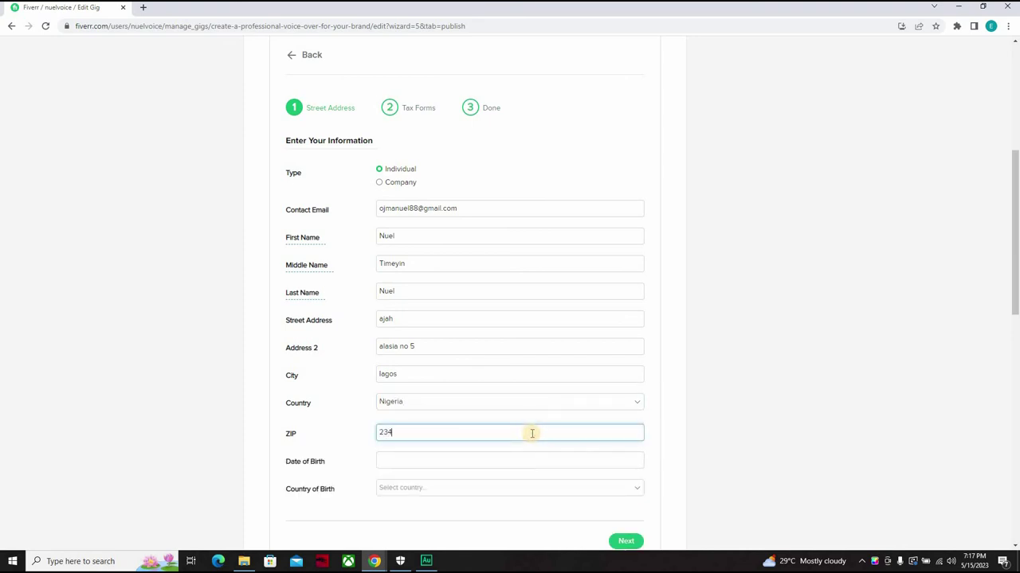
pyautogui.write('23456')
# Step: Pick the birth year, month and day in the date-of-birth picker
pyautogui.click(512, 461)
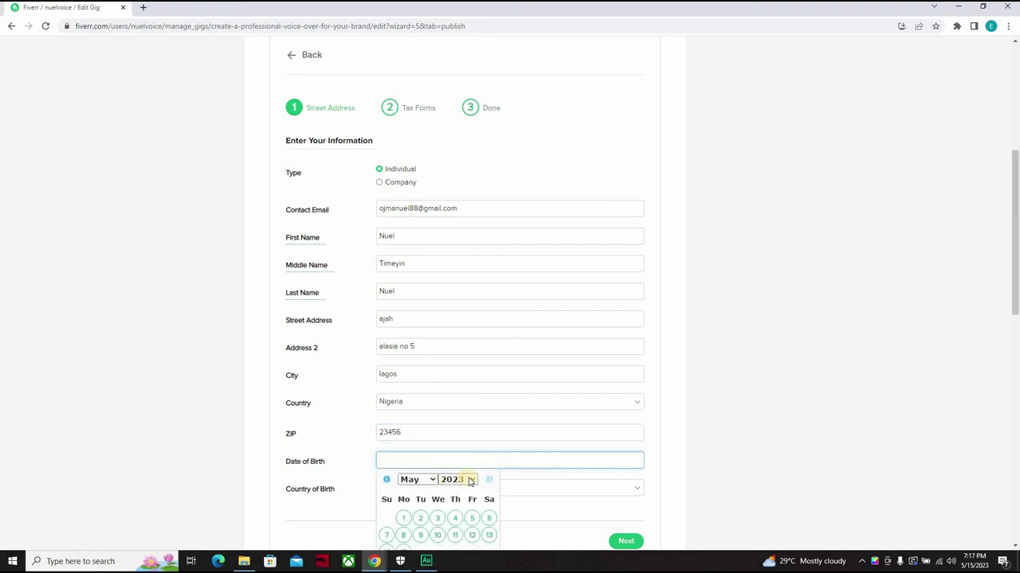
pyautogui.click(458, 480)
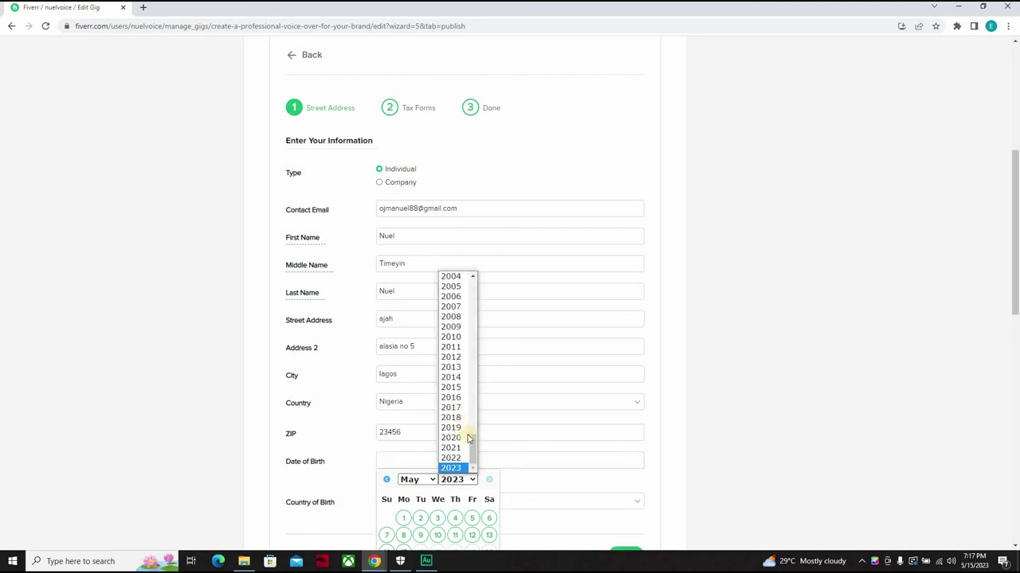
pyautogui.scroll(4, 482, 403)
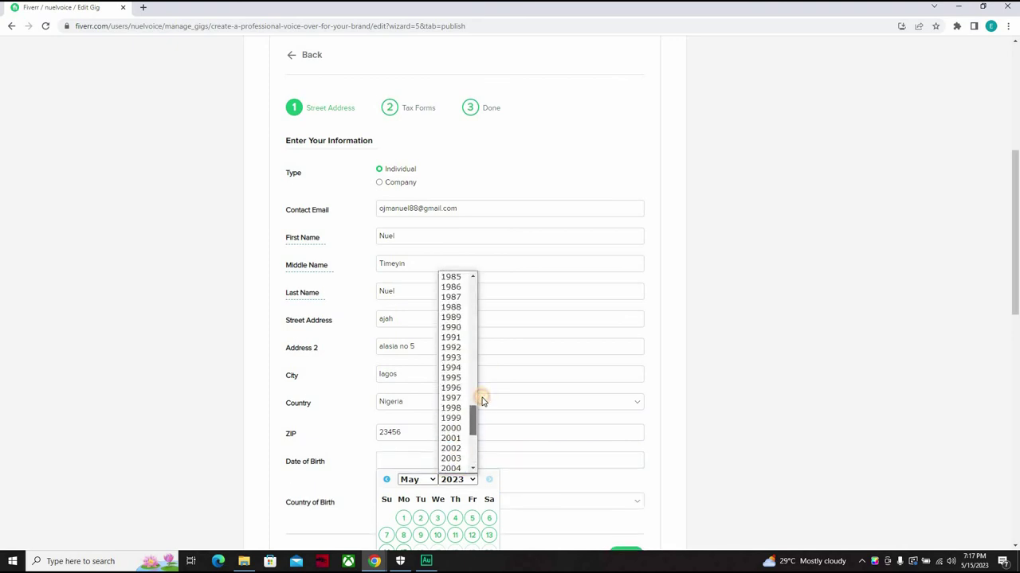
pyautogui.scroll(-2, 482, 402)
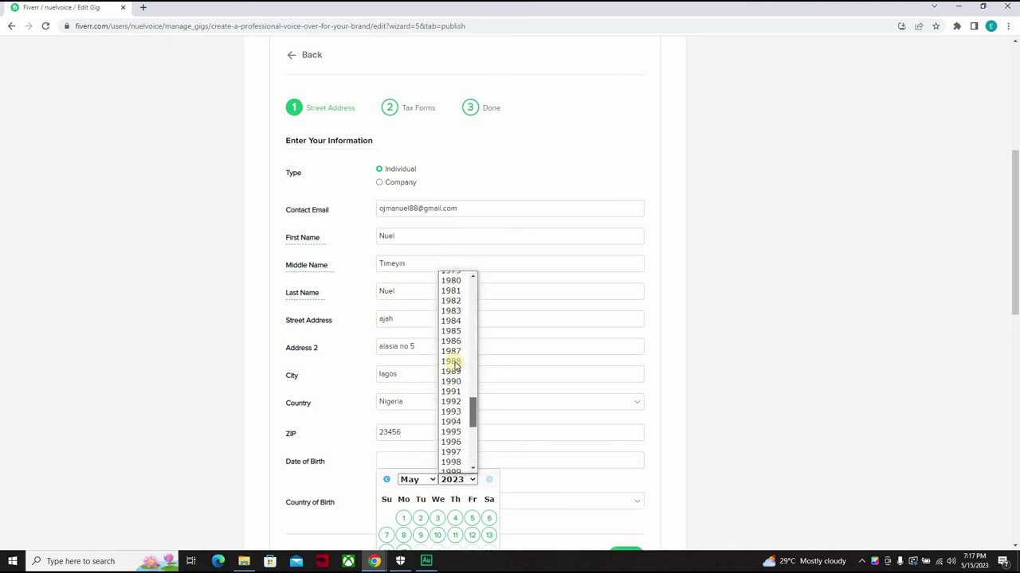
pyautogui.click(451, 361)
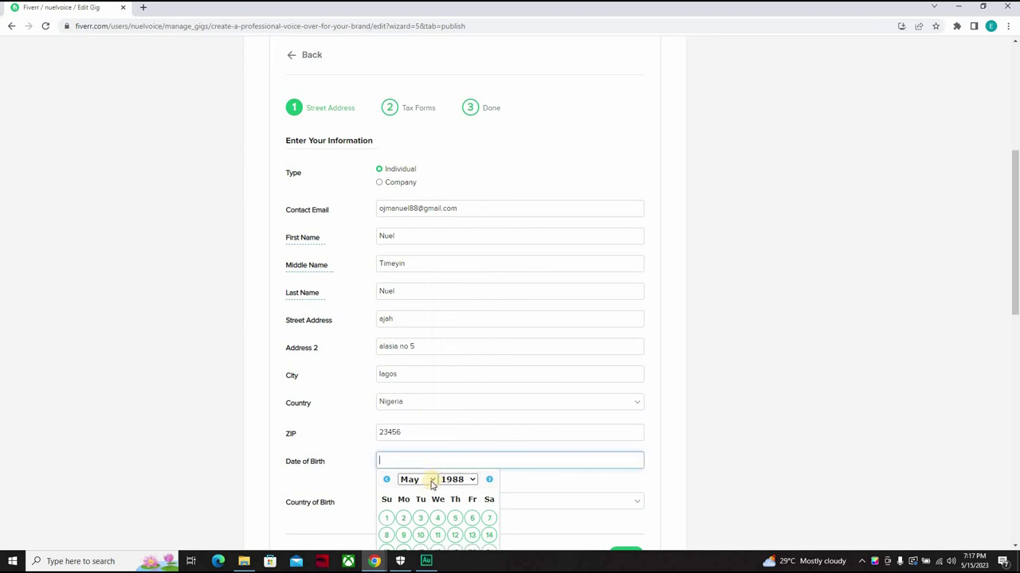
pyautogui.click(431, 484)
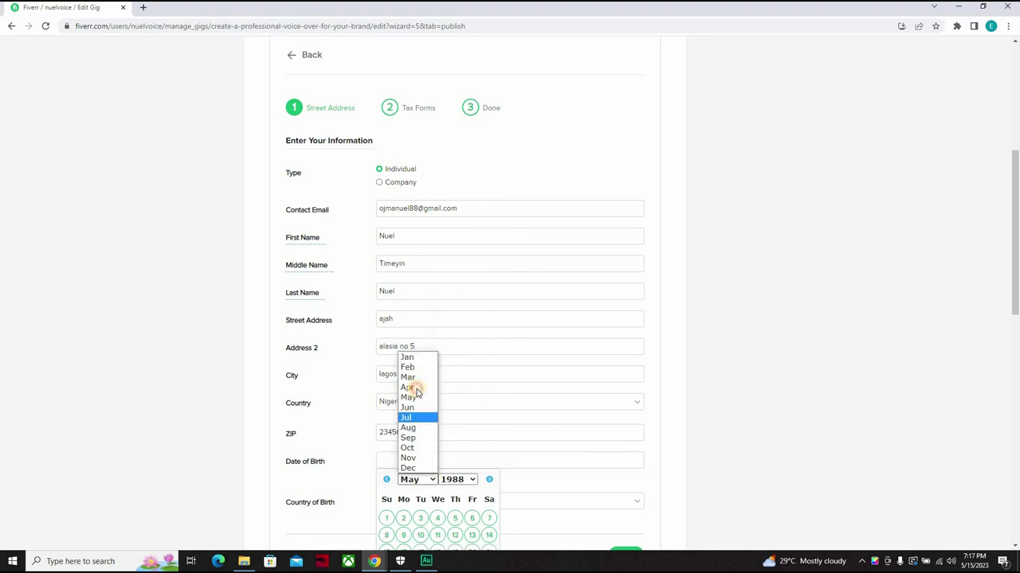
pyautogui.click(461, 537)
pyautogui.click(386, 535)
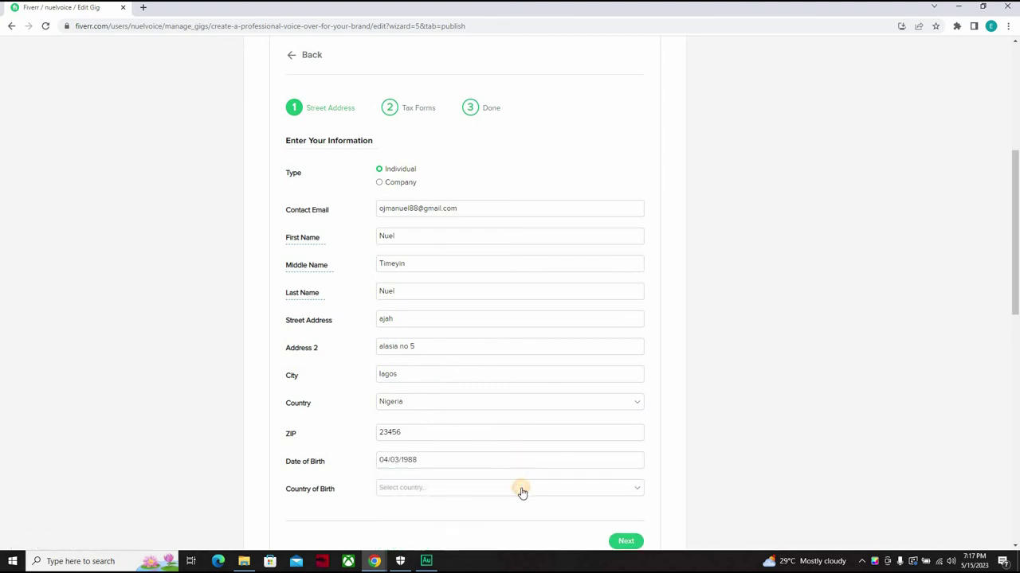
# Step: Set Country of Birth to Nigeria and submit the form, confirming the address
pyautogui.click(522, 490)
pyautogui.write('nige')
pyautogui.click(502, 524)
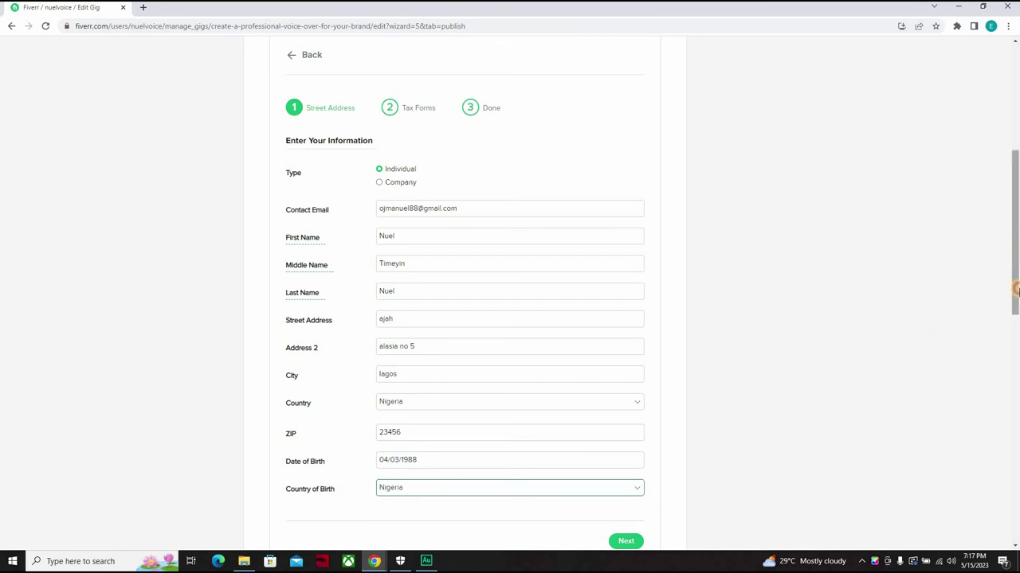
pyautogui.scroll(-2, 590, 363)
pyautogui.click(626, 393)
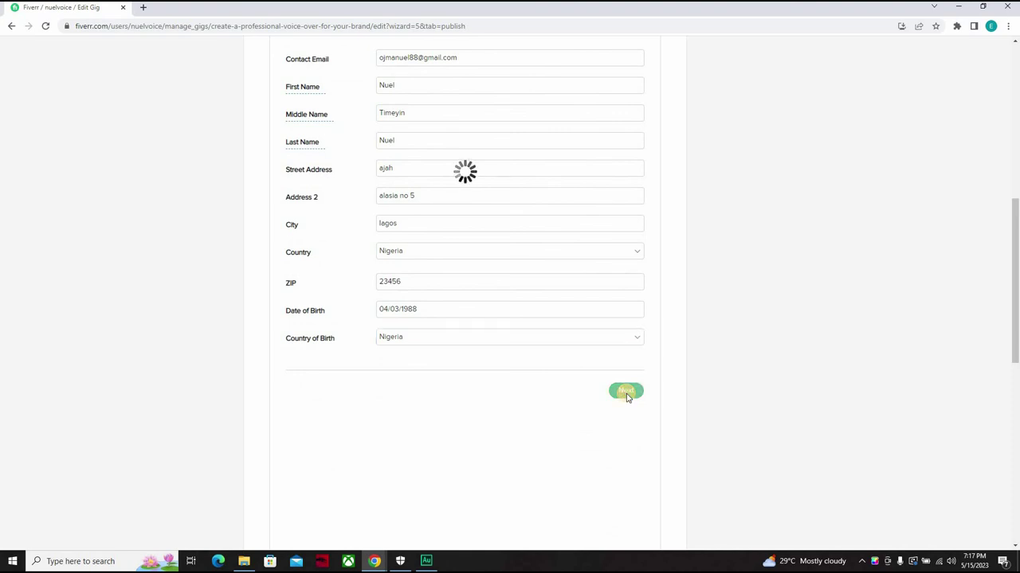
pyautogui.click(555, 190)
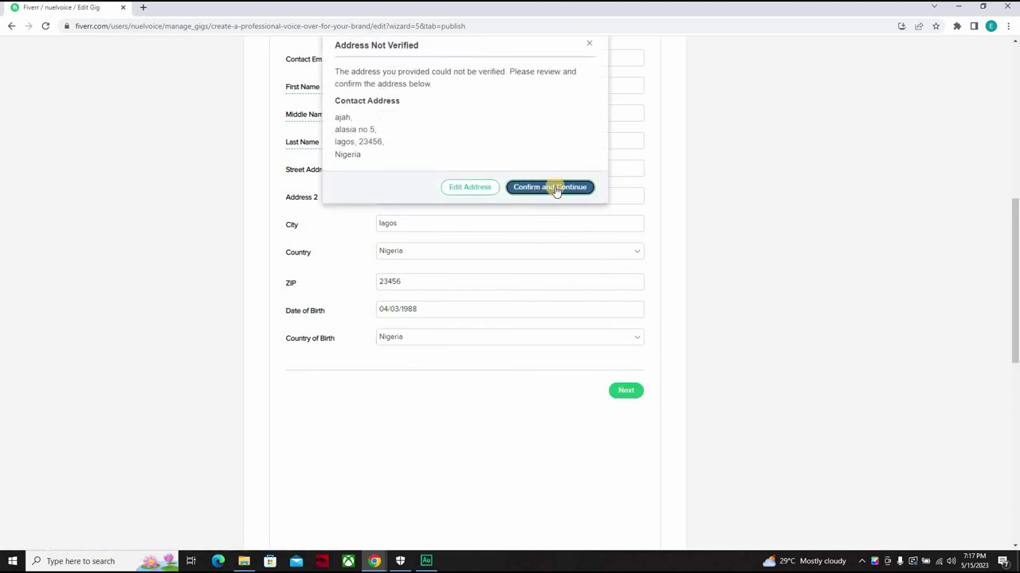
# Step: Accept the unverified address, correct the statement's street address, fill in the name and submit
pyautogui.click(548, 188)
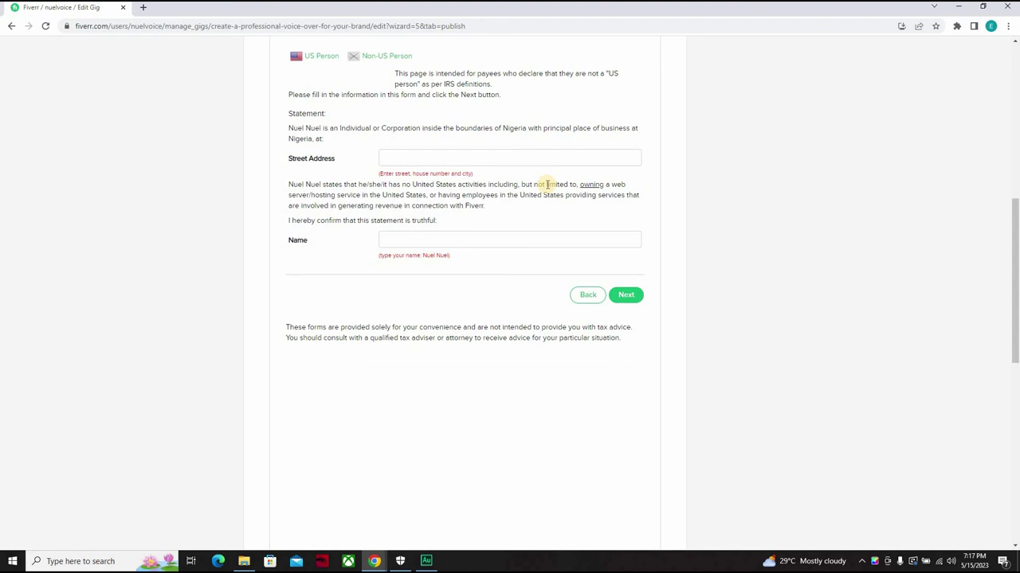
pyautogui.click(393, 158)
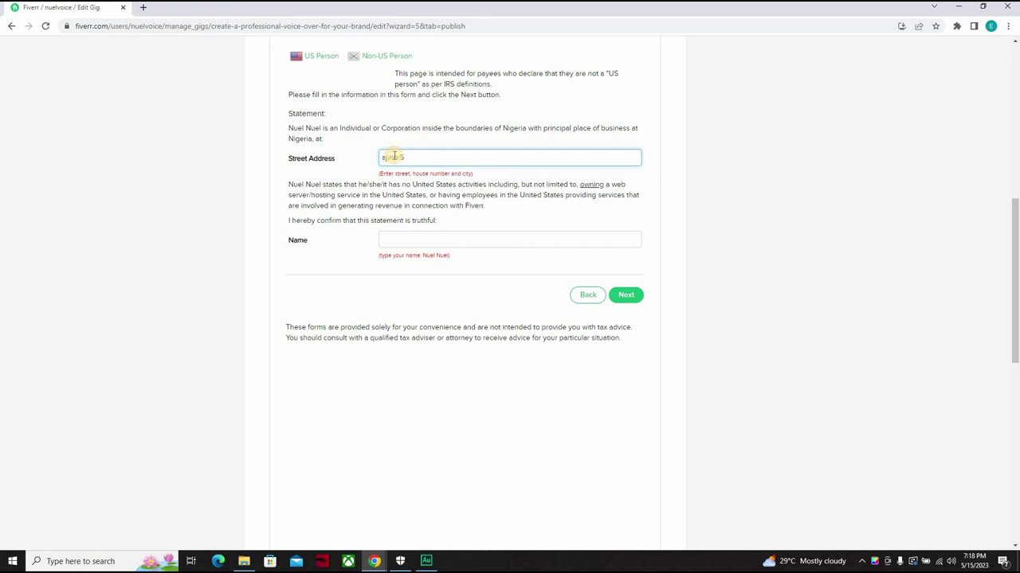
pyautogui.write('ia no')
pyautogui.click(408, 238)
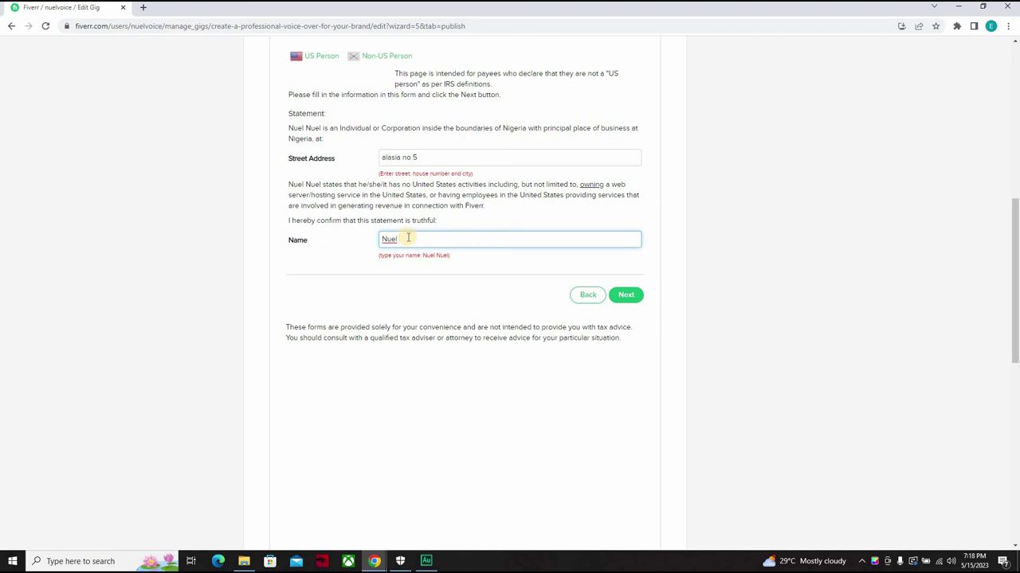
pyautogui.click(626, 295)
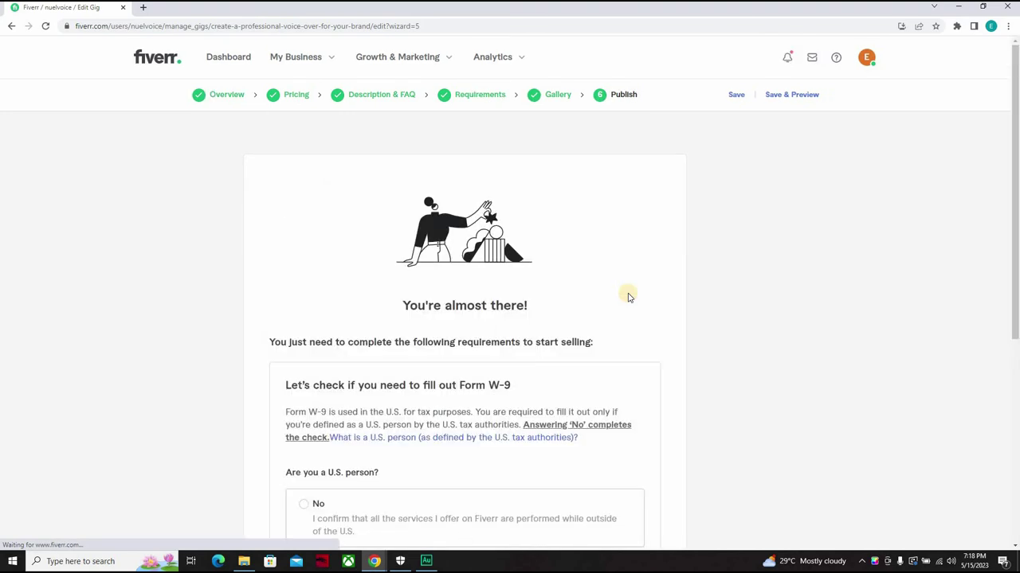
# Step: Answer No to 'Are you a U.S. person?', save, and dismiss the You're done! notice
pyautogui.moveTo(1015, 157); pyautogui.dragTo(1016, 266)
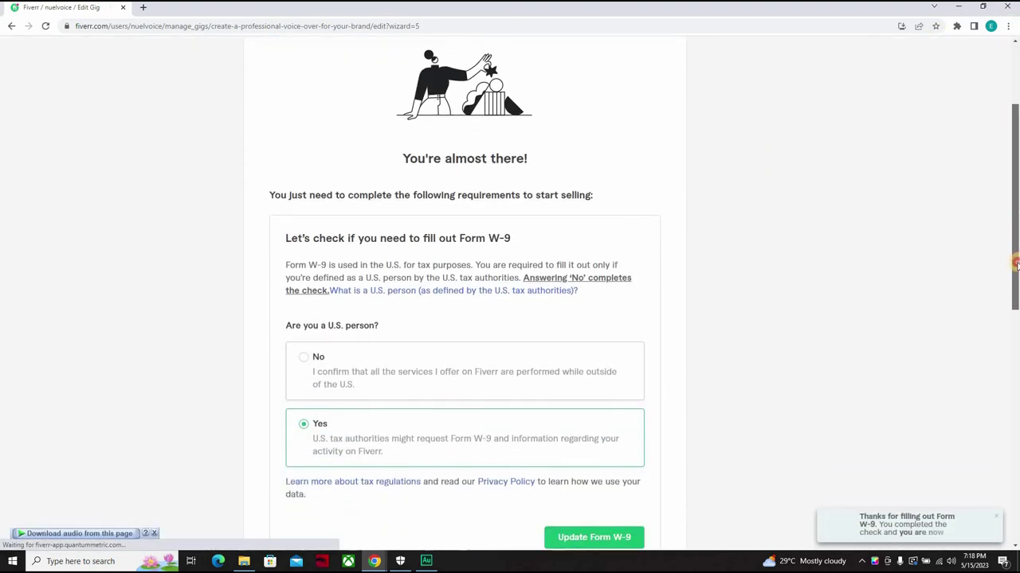
pyautogui.scroll(-2, 1016, 265)
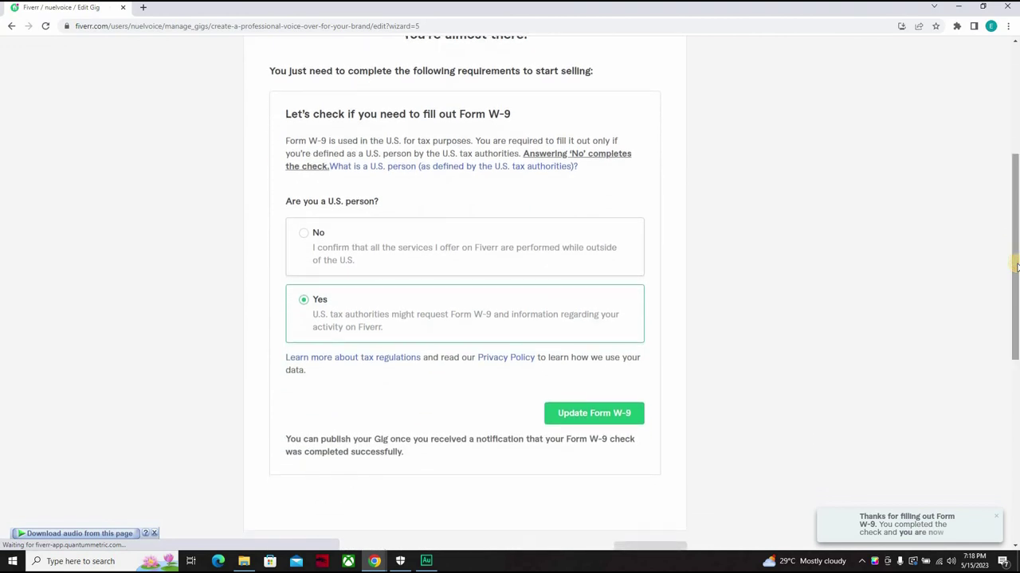
pyautogui.click(303, 237)
pyautogui.click(616, 416)
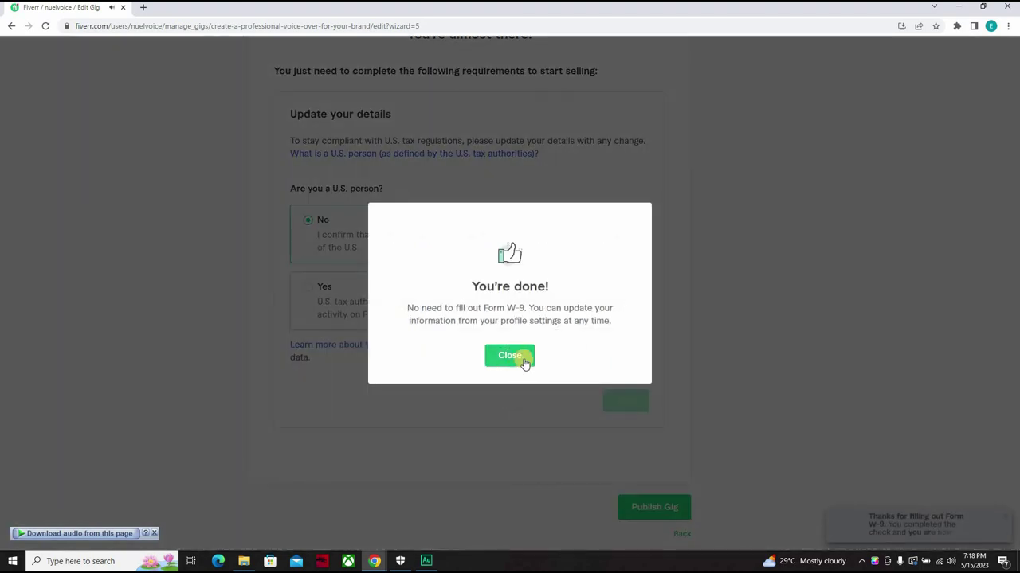
pyautogui.click(503, 358)
pyautogui.click(507, 356)
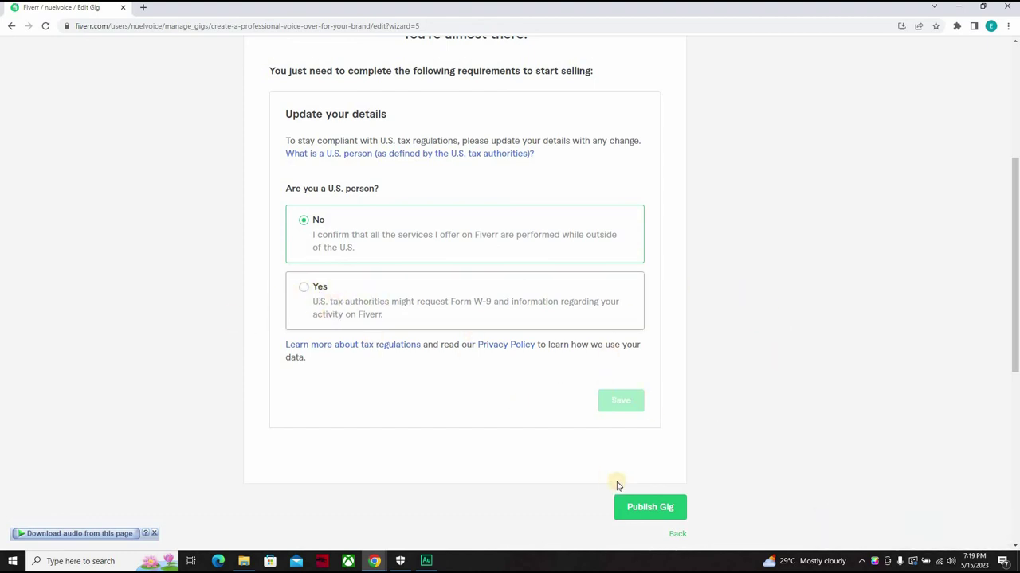
# Step: Tick the Terms of Service declaration, save the gallery and publish the voice-over gig
pyautogui.click(640, 510)
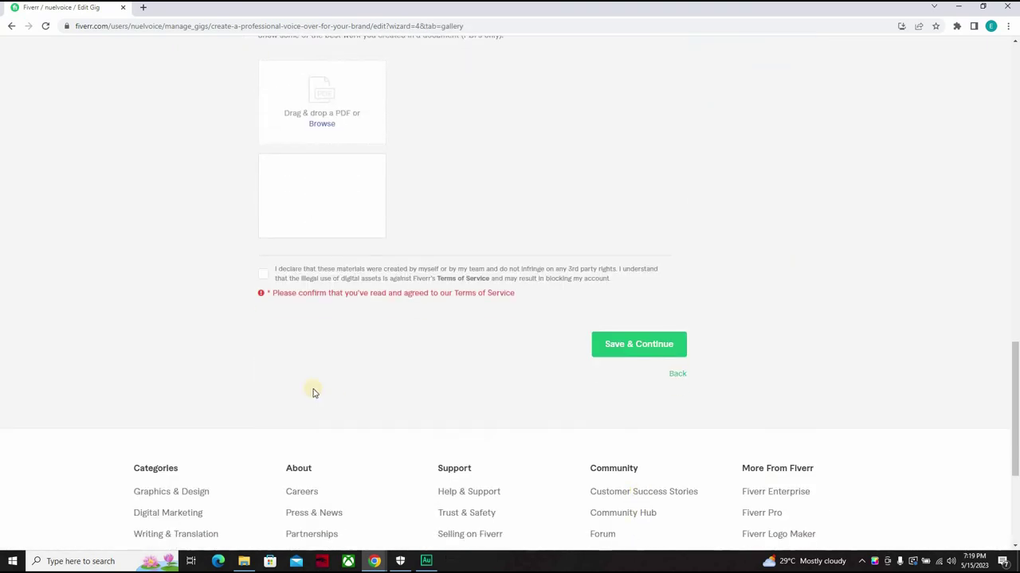
pyautogui.click(263, 273)
pyautogui.click(618, 339)
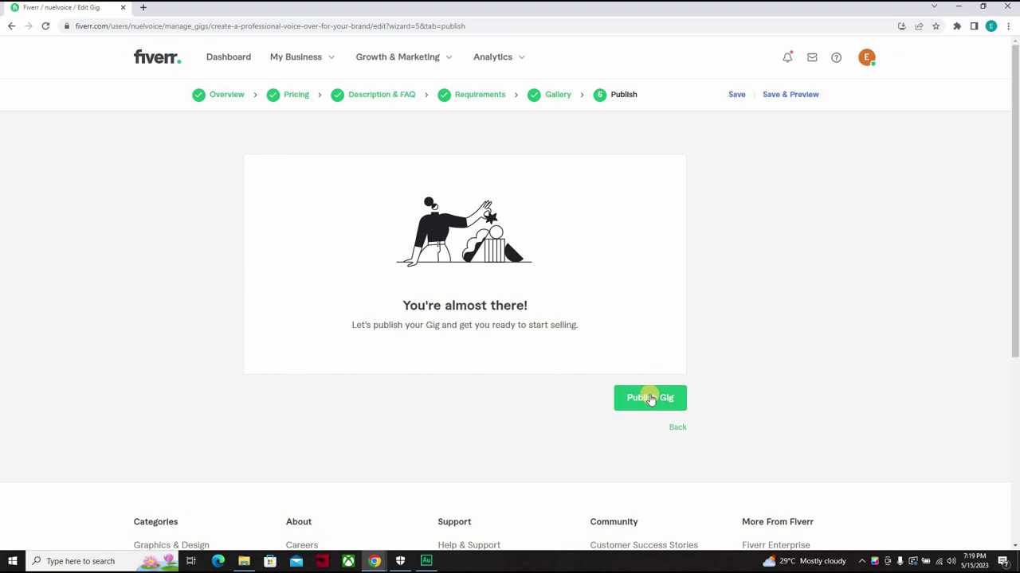
pyautogui.click(650, 398)
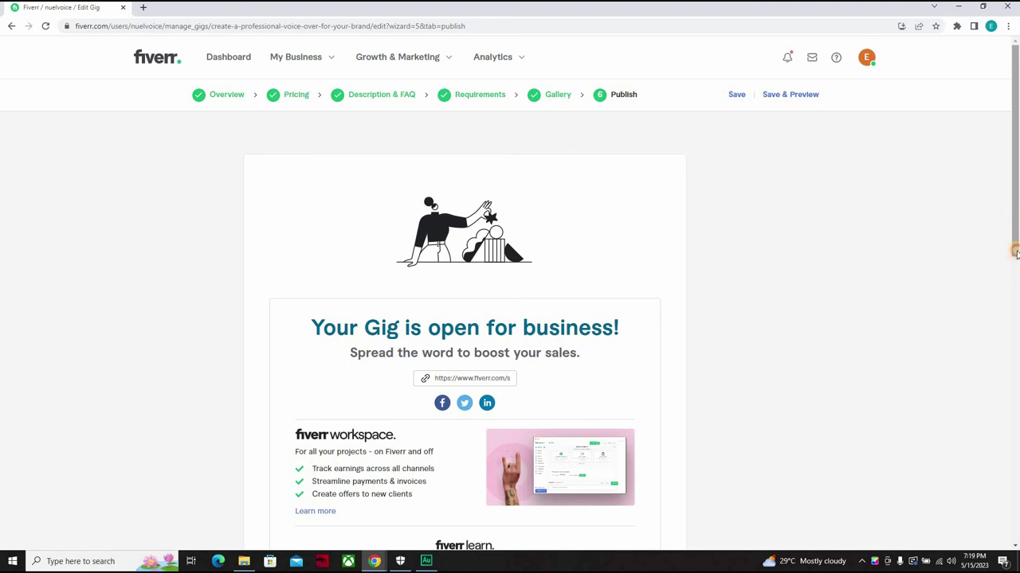
pyautogui.scroll(-2, 1009, 289)
pyautogui.scroll(-1, 1007, 323)
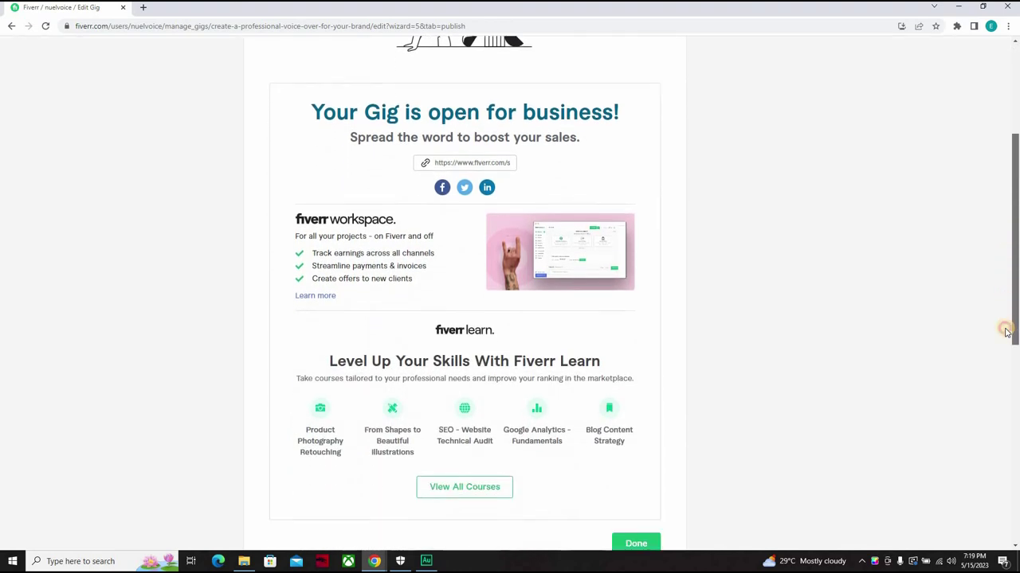
pyautogui.click(636, 483)
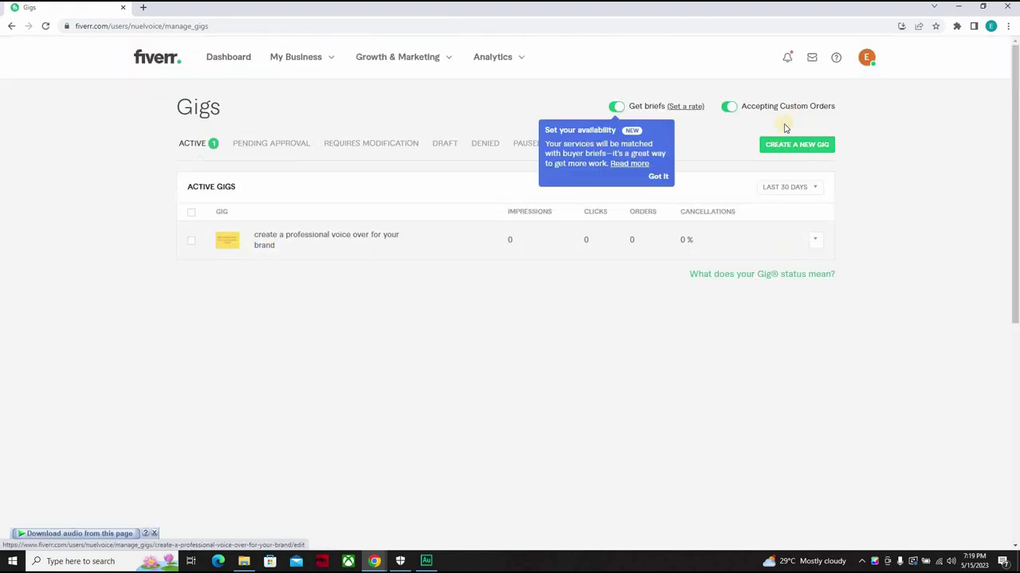
# Step: Expand the voice-over gig's row to show Active status, 1-day delivery and 0 orders
pyautogui.click(780, 151)
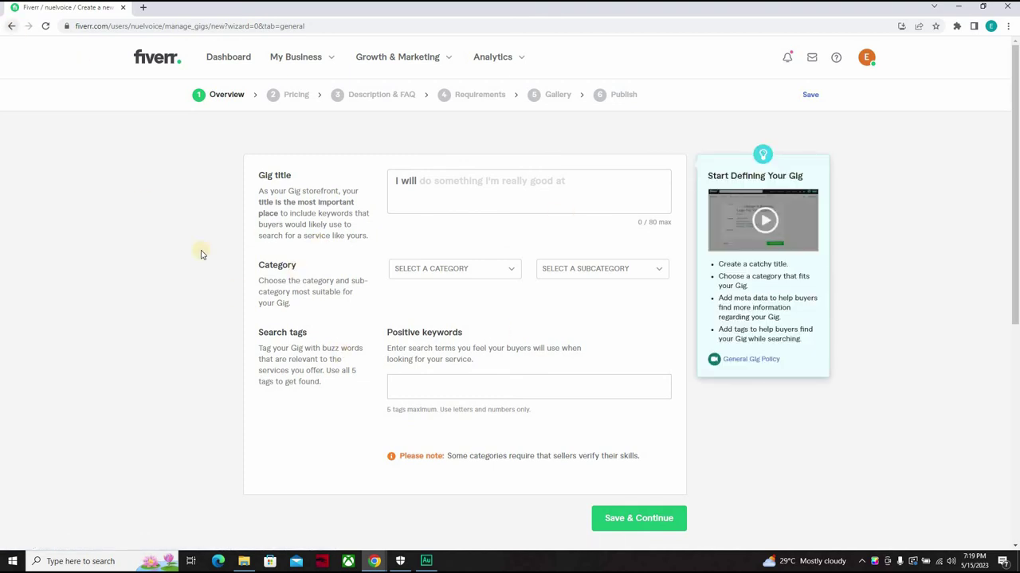
pyautogui.click(11, 26)
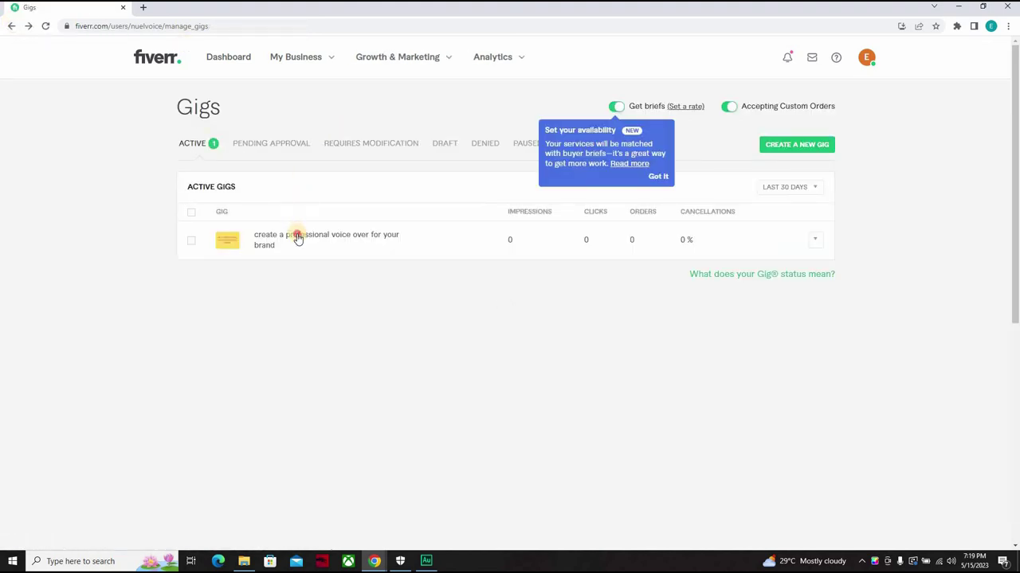
pyautogui.click(296, 237)
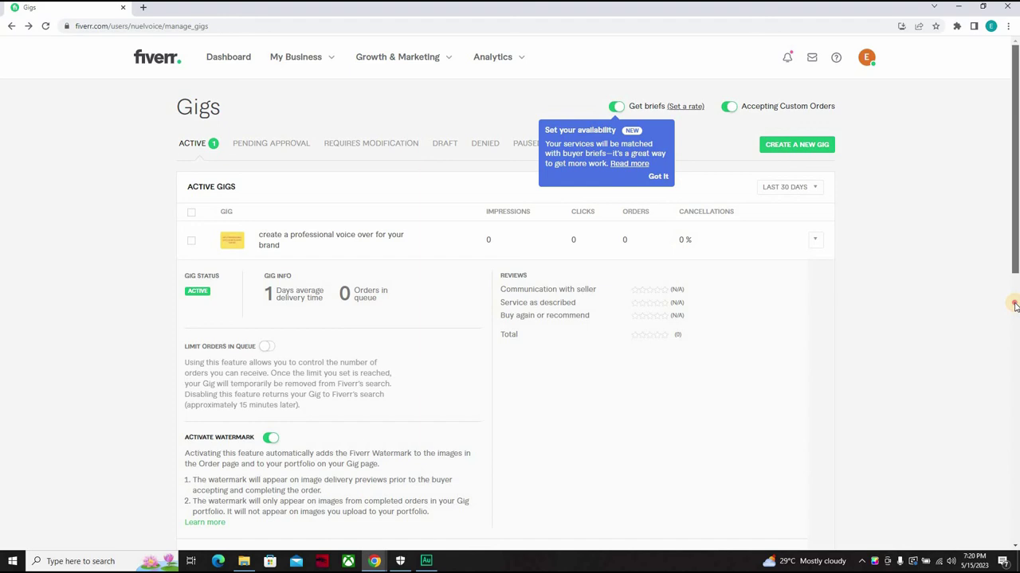
pyautogui.scroll(-3, 1014, 303)
pyautogui.scroll(3, 1016, 108)
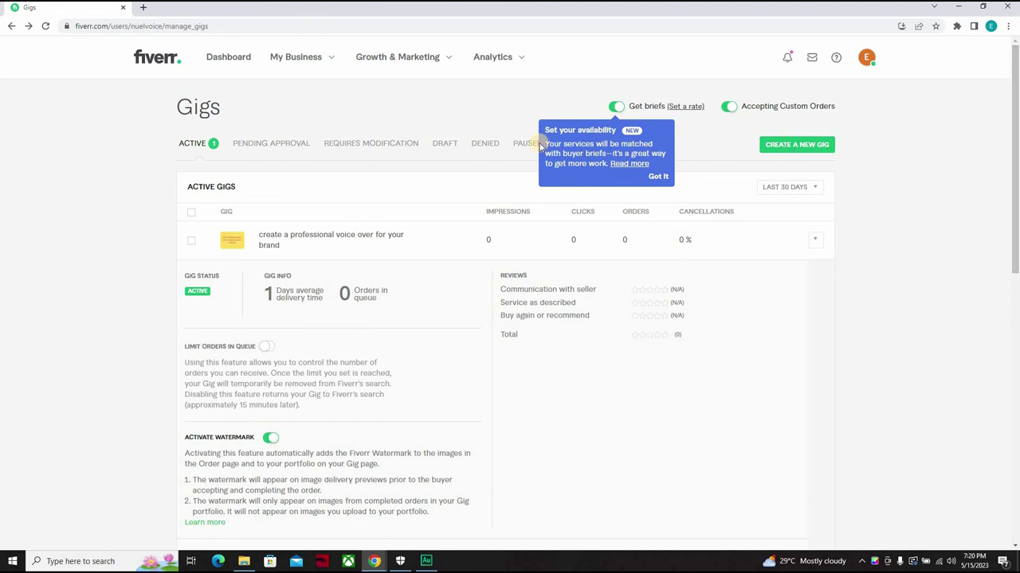
# Step: Load the Fiverr home page in a second browser tab and choose Switch to Selling
pyautogui.click(144, 9)
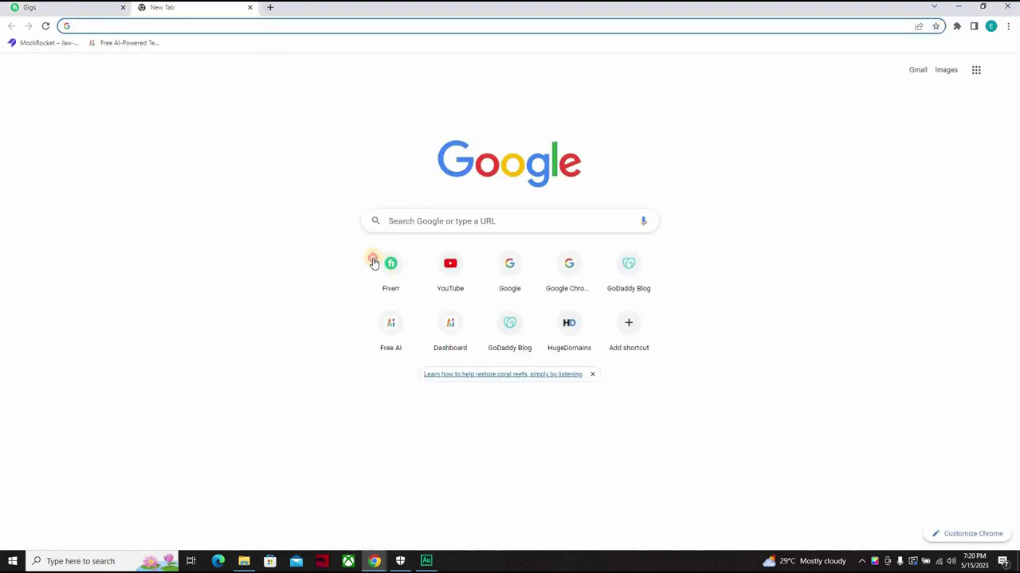
pyautogui.click(374, 264)
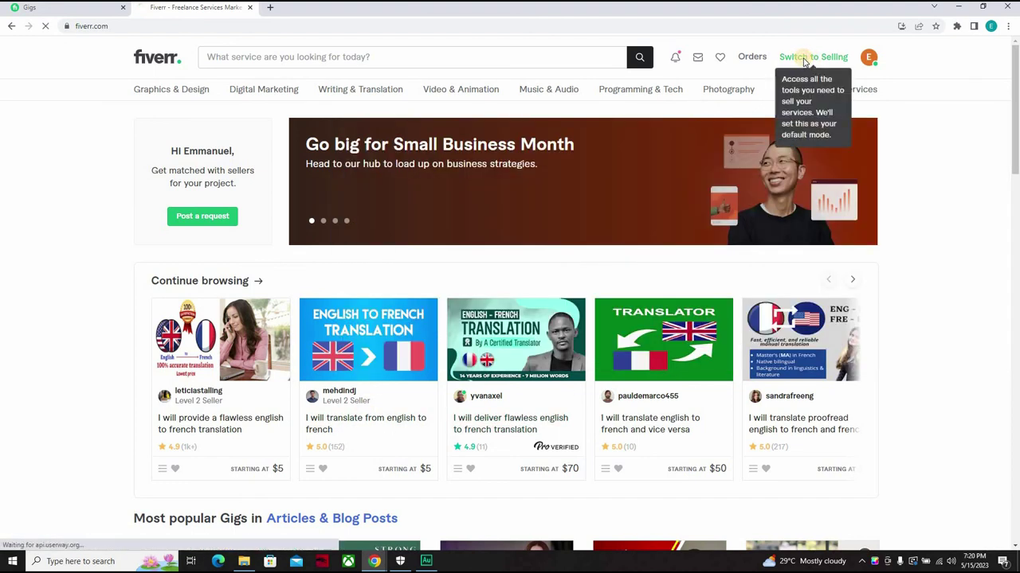
pyautogui.click(804, 60)
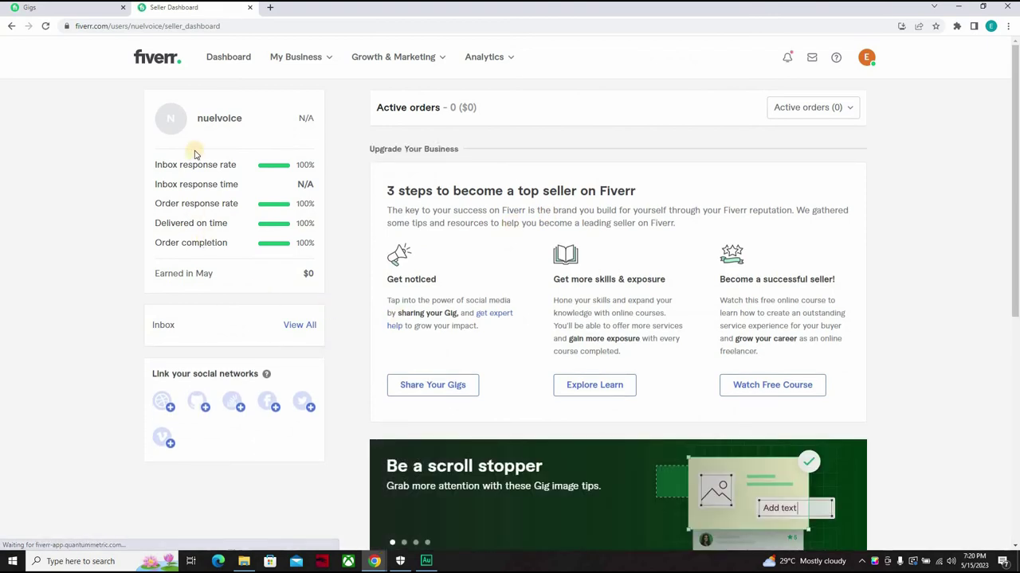